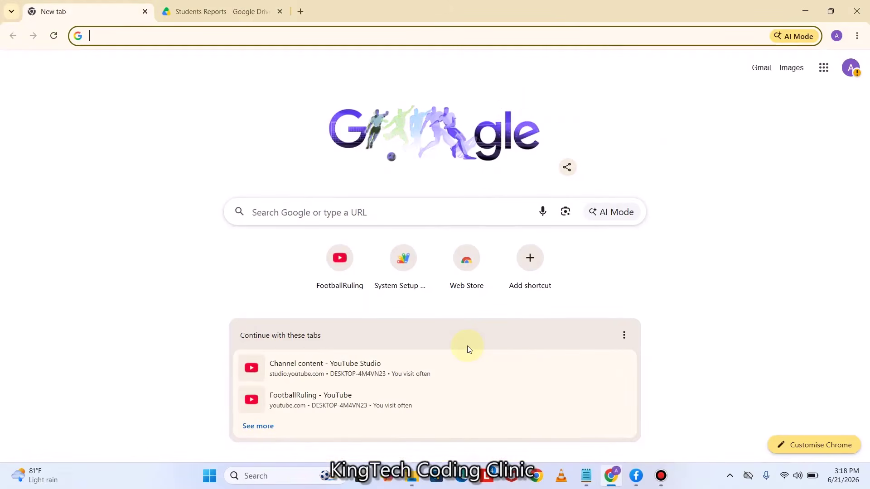
Load the pasted SRMS Apps Script web app URL in the new Chrome tab
click(103, 36)
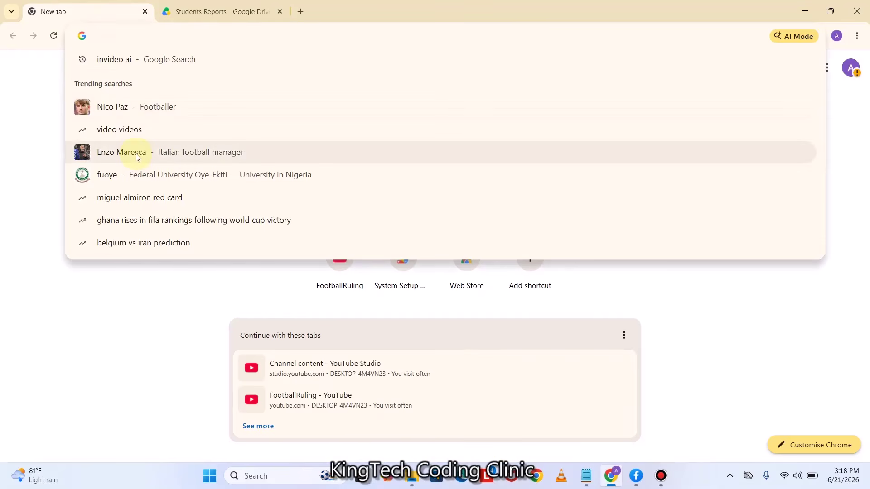
key(Return)
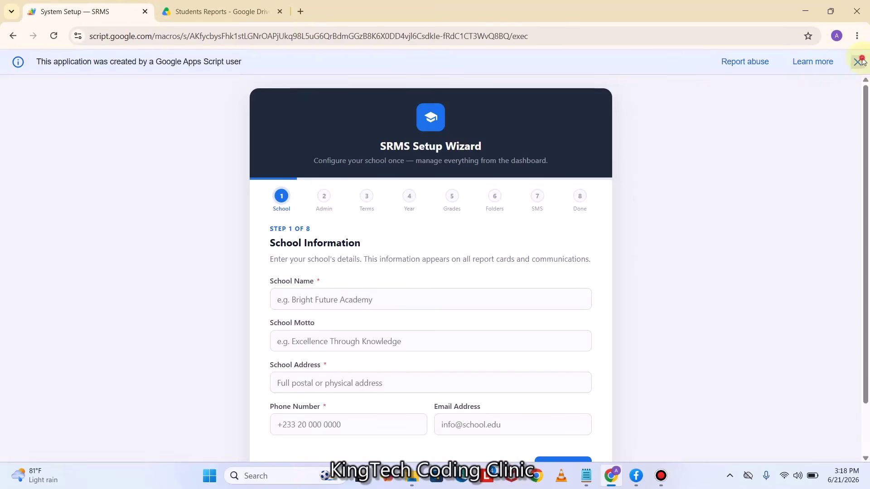
Copy 'Sunrise International School' from the notes into the School Name field
click(858, 61)
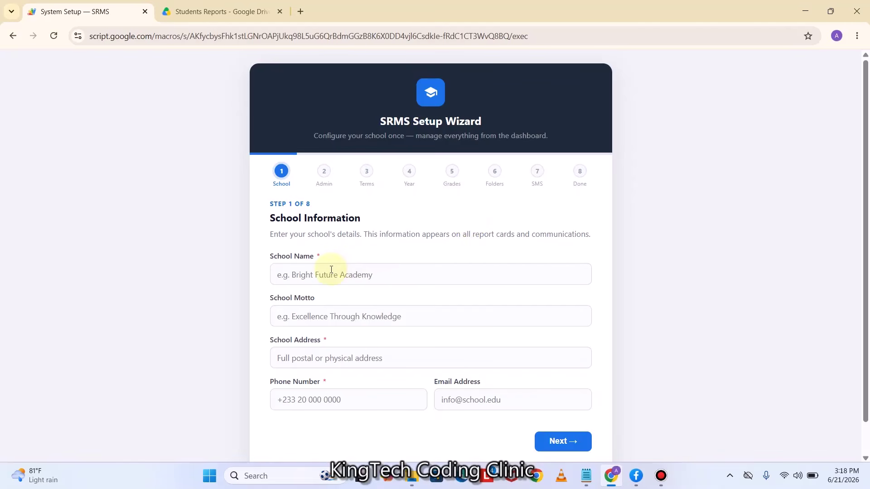
key(alt+Tab)
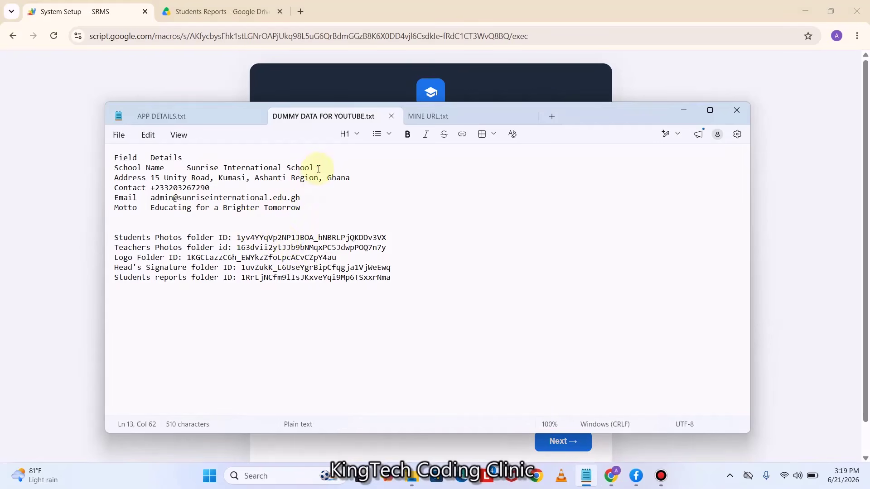
drag(319, 169, 185, 165)
key(ctrl+c)
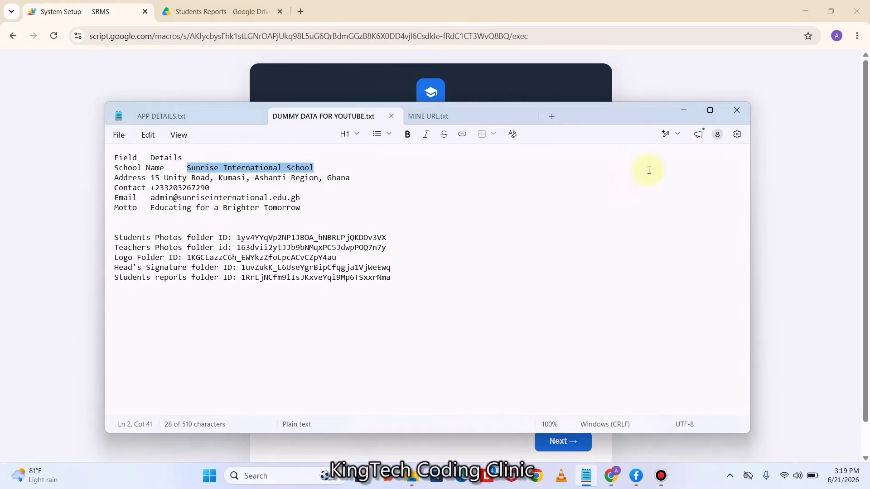
click(684, 110)
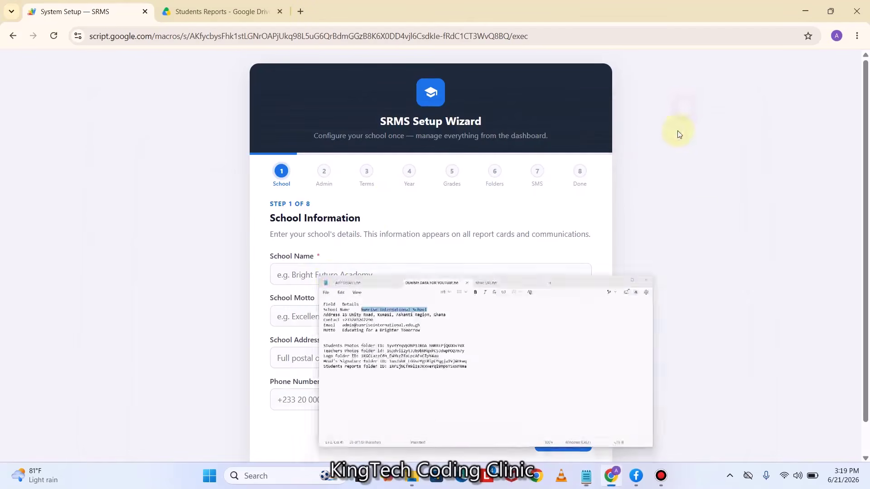
click(331, 275)
key(ctrl+v)
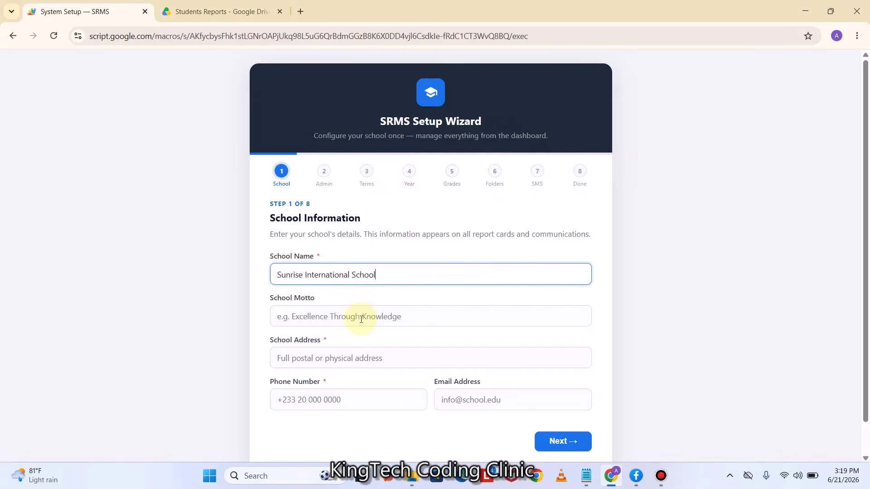
click(356, 317)
Copy 'Educating for a Brighter Tomorrow' from the notes into School Motto
click(588, 476)
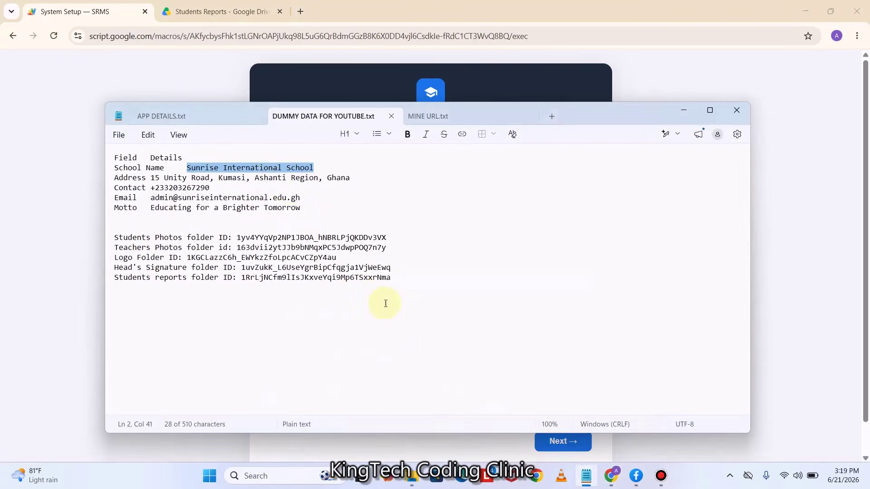
click(314, 210)
drag(314, 210, 171, 224)
key(ctrl+c)
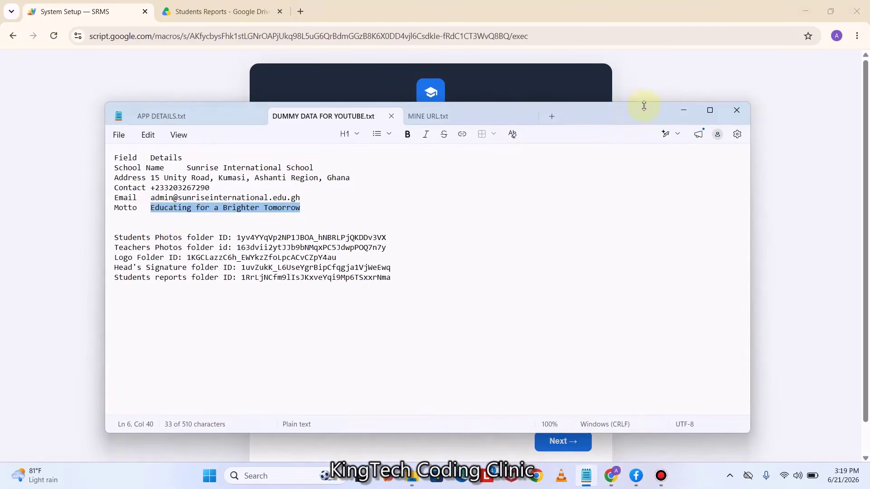
click(684, 111)
click(318, 321)
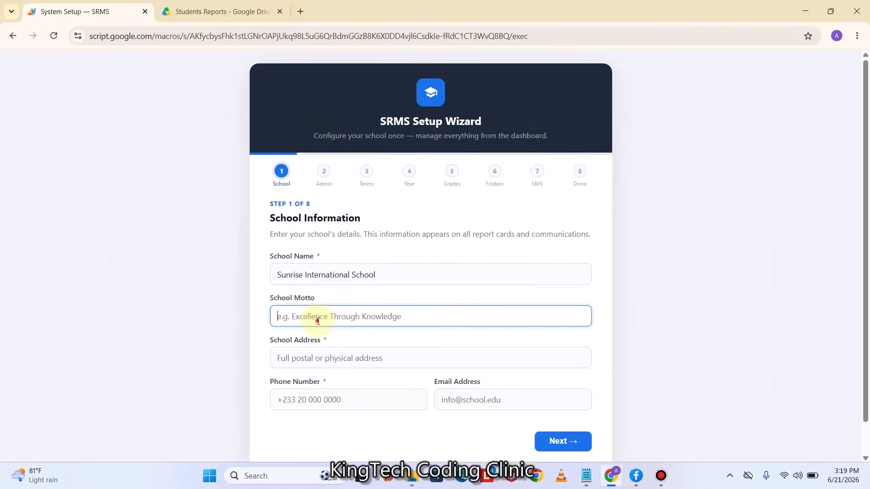
key(ctrl+v)
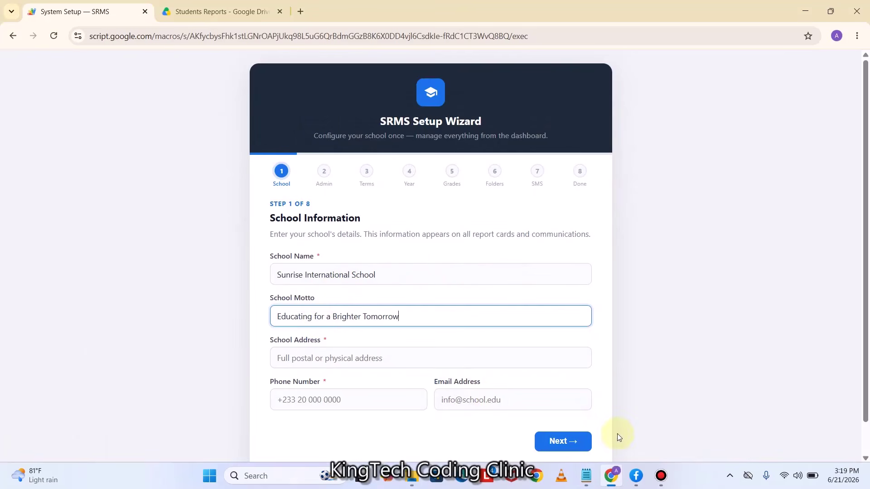
Copy the school's address line from the notes
click(586, 475)
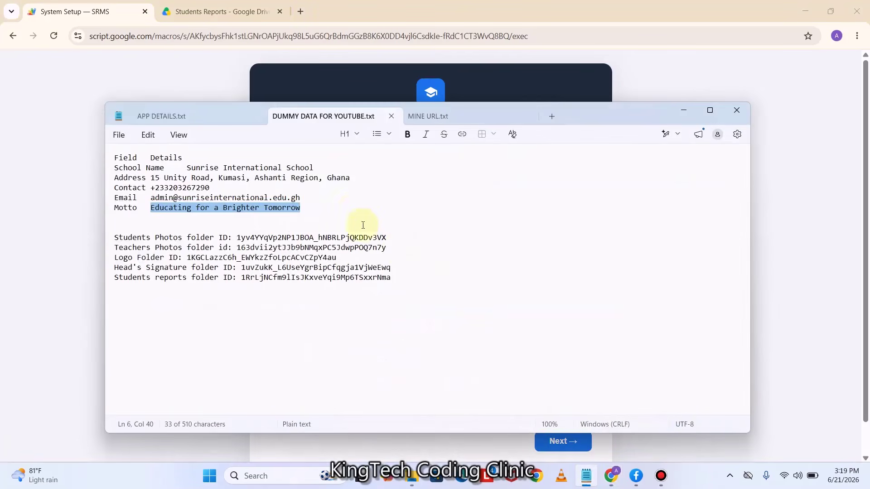
drag(359, 175, 153, 180)
key(ctrl+c)
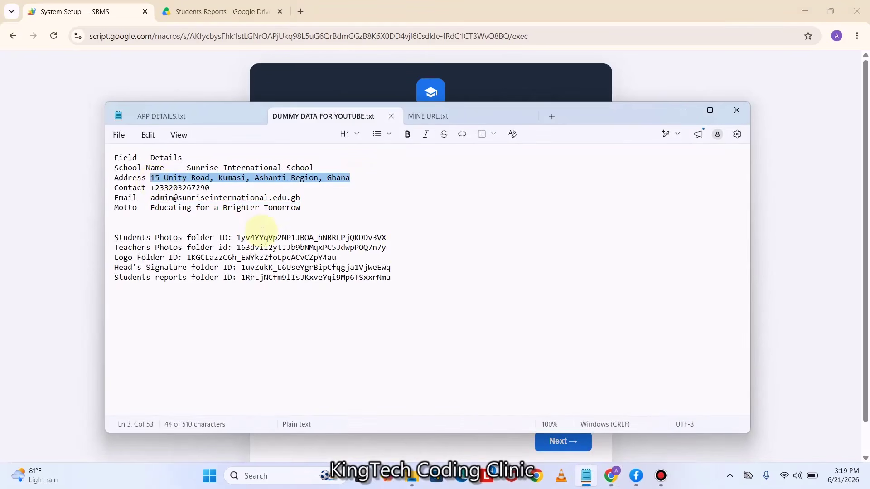
click(689, 108)
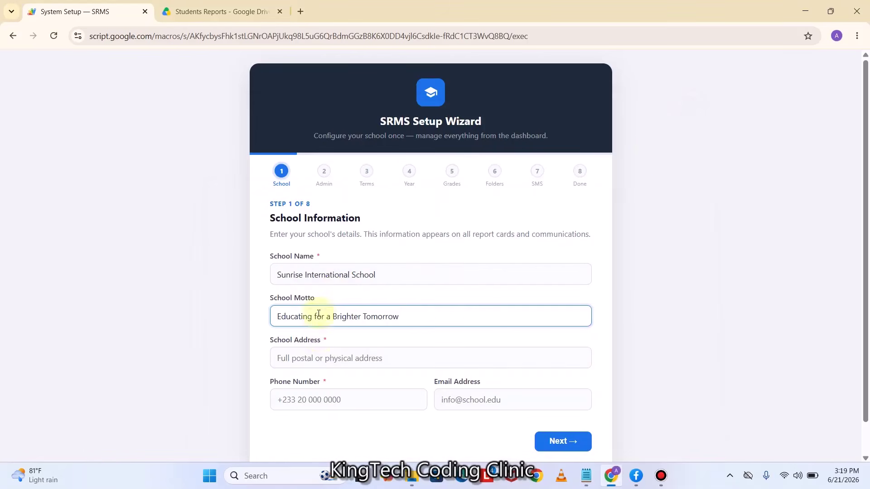
Paste the school address into School Address and enter the school's phone number
click(321, 359)
key(ctrl+v)
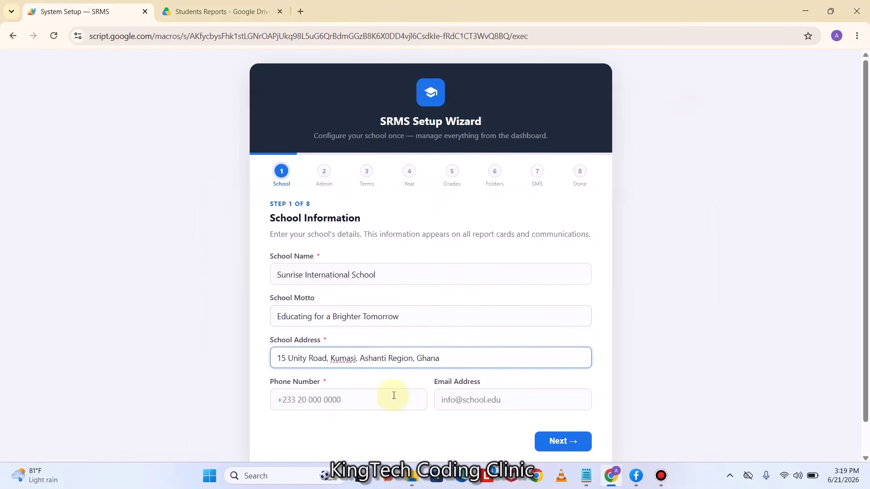
click(316, 399)
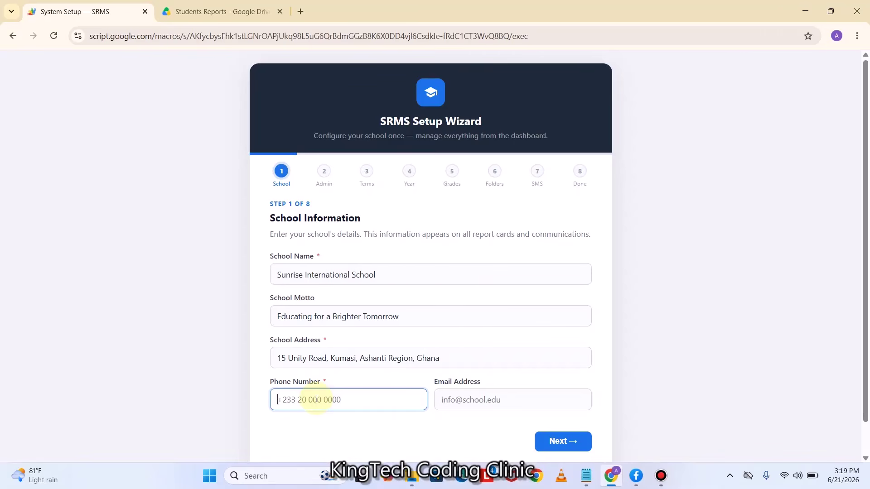
Paste the school email from the notes into Email Address and go to Administrator Account
click(449, 400)
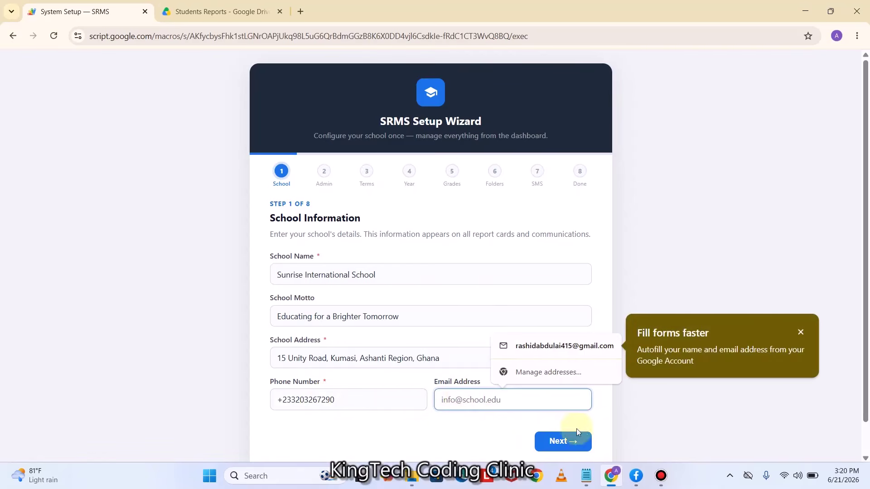
click(586, 475)
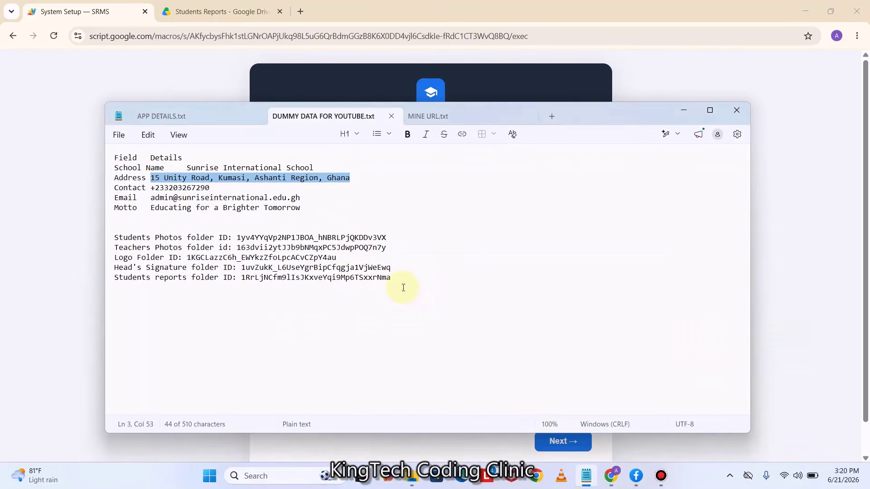
drag(301, 198, 152, 200)
key(ctrl+c)
key(alt+Tab)
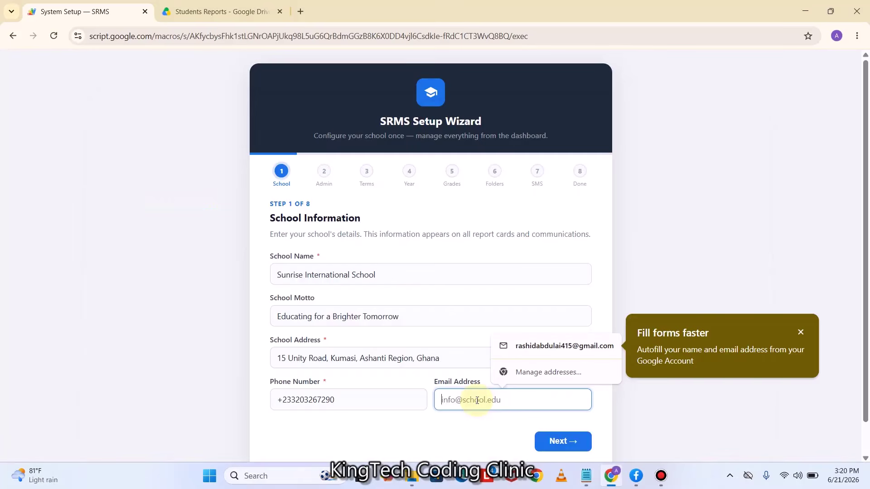
key(ctrl+v)
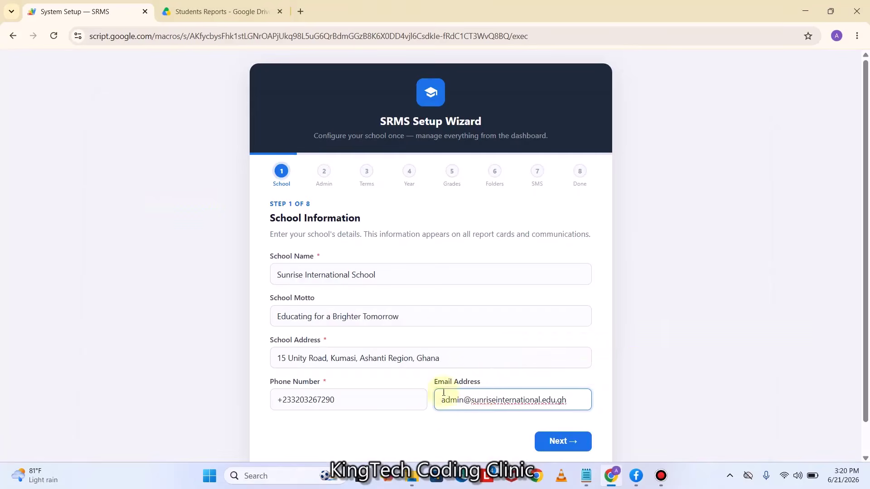
scroll(521, 399, down, 1)
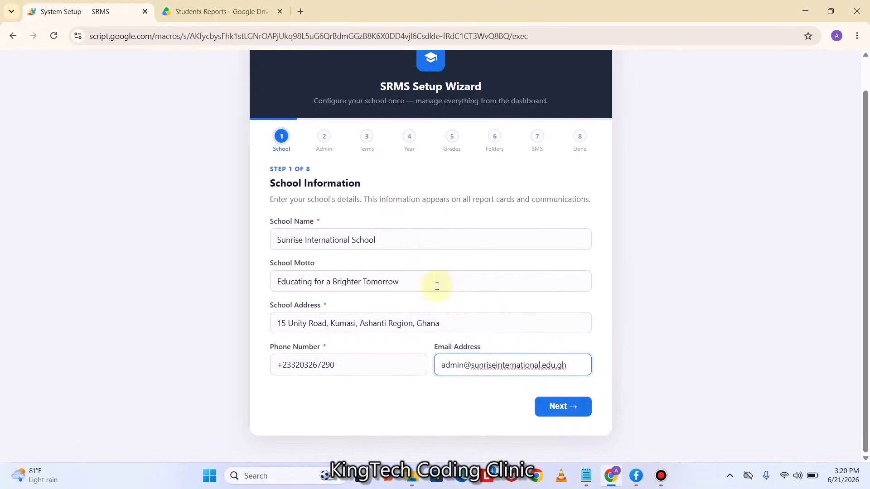
click(570, 409)
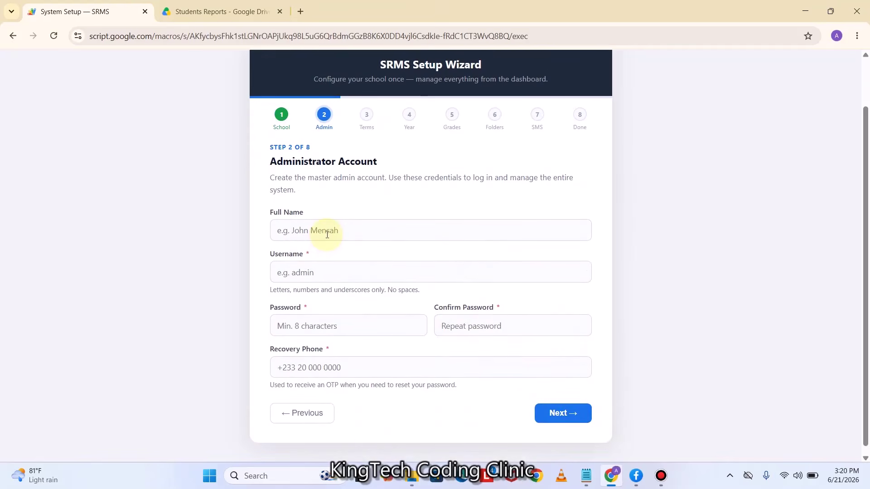
Accept the suggested administrator full name and enter a username
click(327, 234)
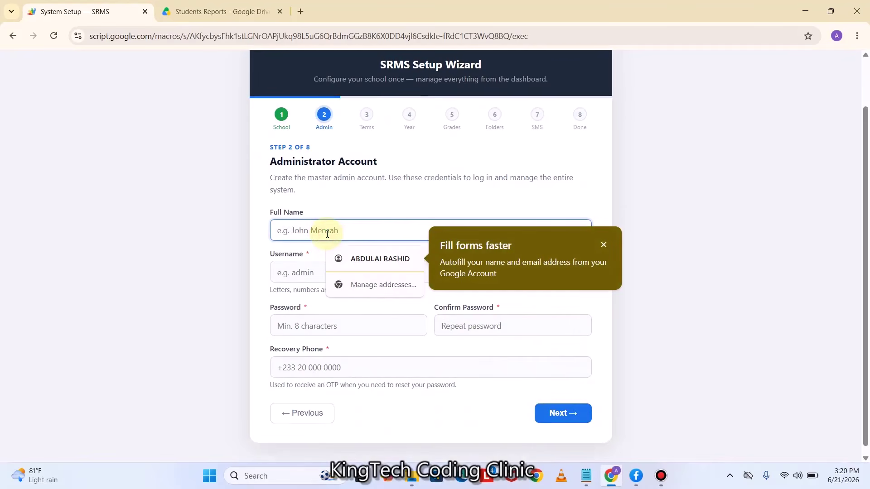
click(354, 260)
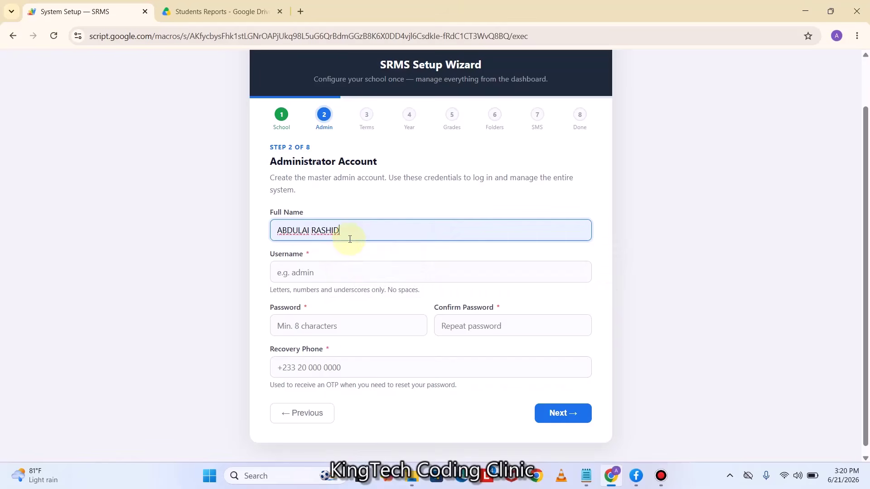
click(332, 272)
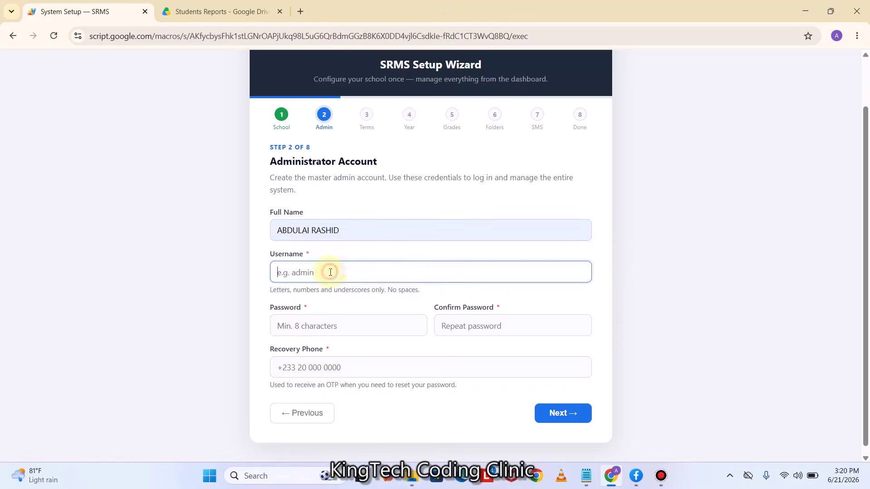
text(af)
Enter the admin password in both password fields and begin the recovery phone
click(310, 328)
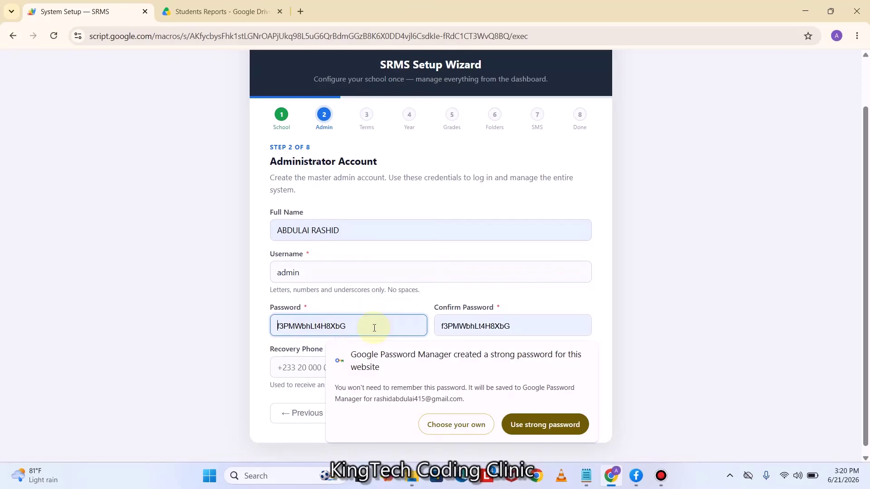
key(Caps_Lock)
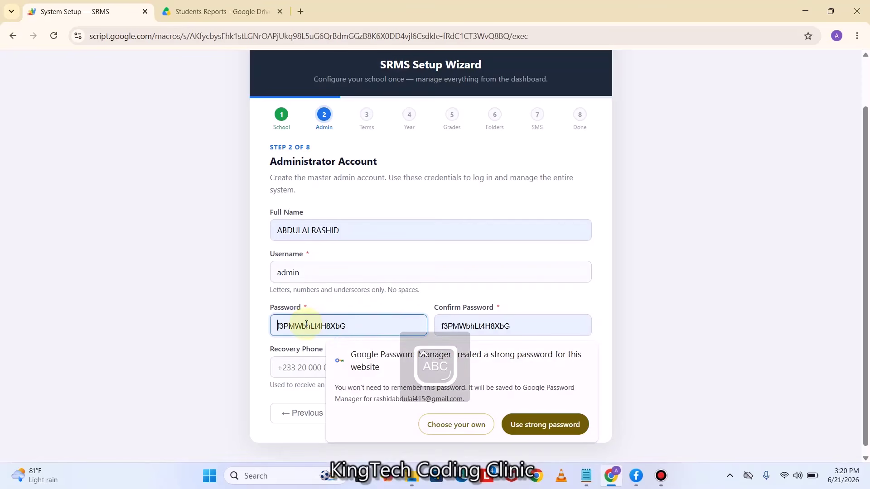
text(ADM)
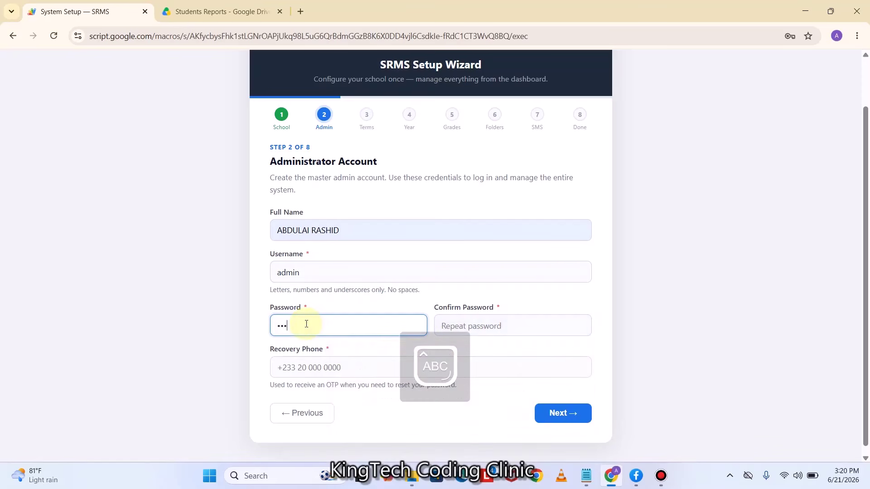
text(IN@123456)
click(447, 327)
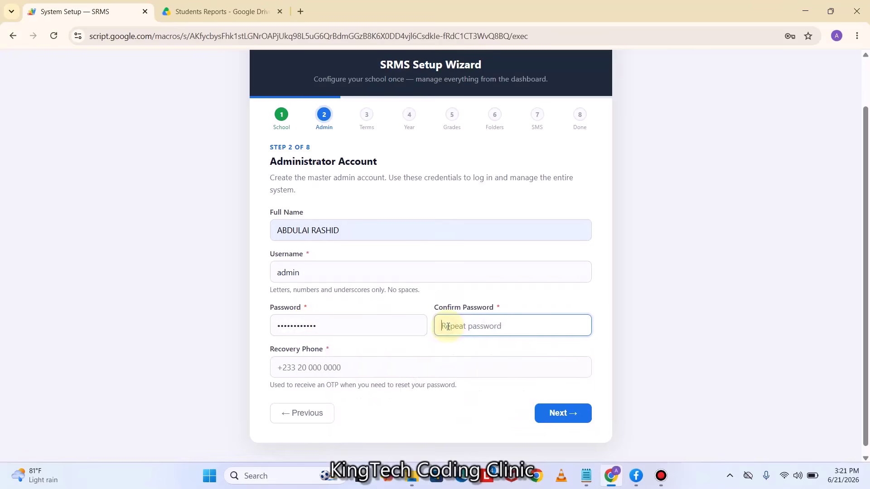
text(ADMIN@123456)
key(Caps_Lock)
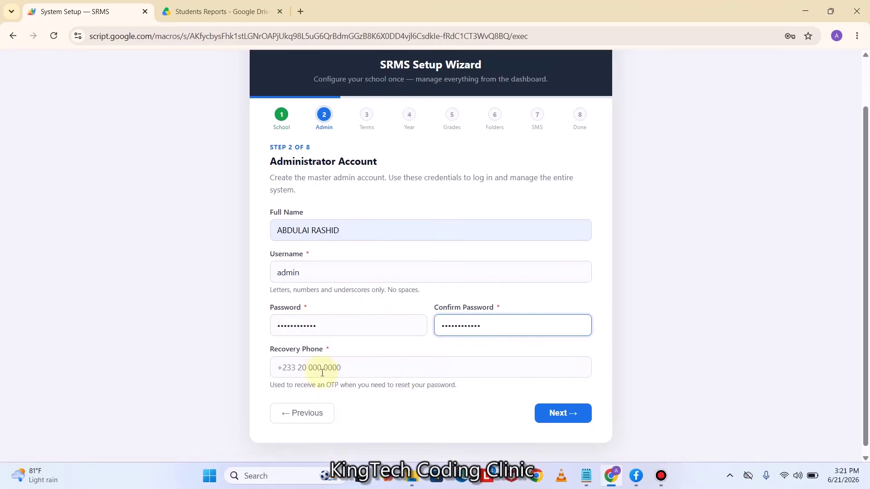
click(323, 368)
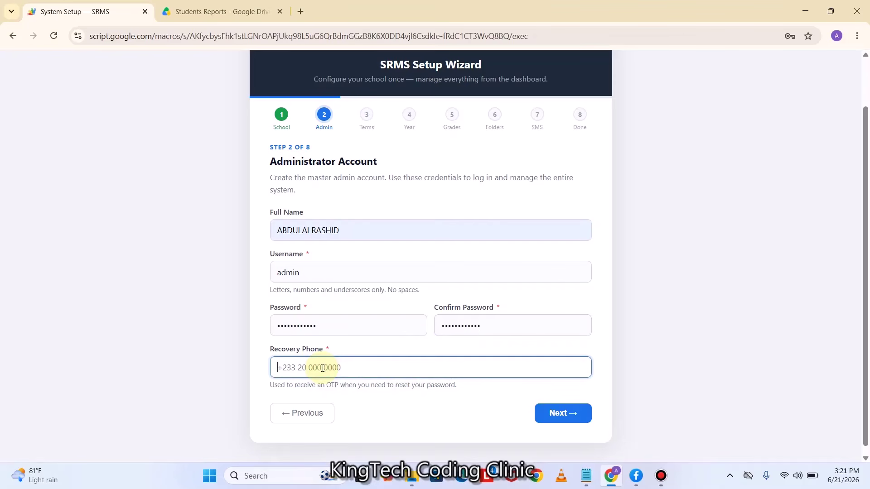
Go to Academic Structure and add a fourth period named 'Term 4'
click(572, 413)
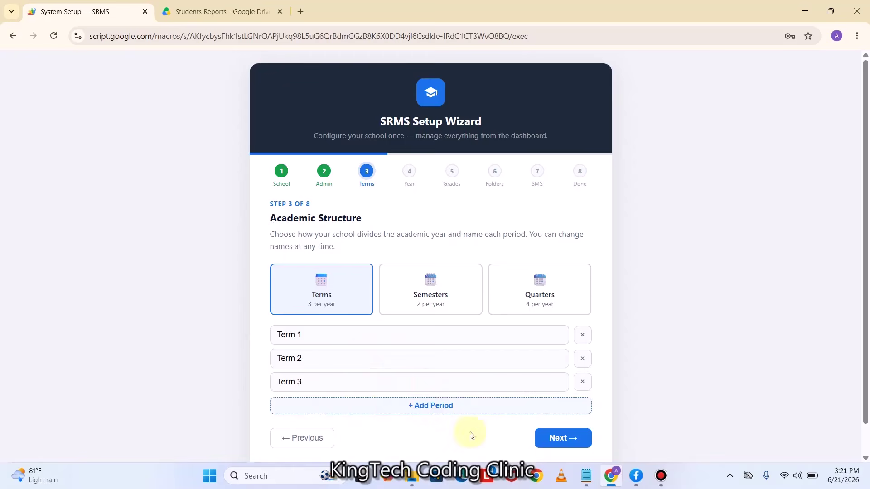
click(433, 413)
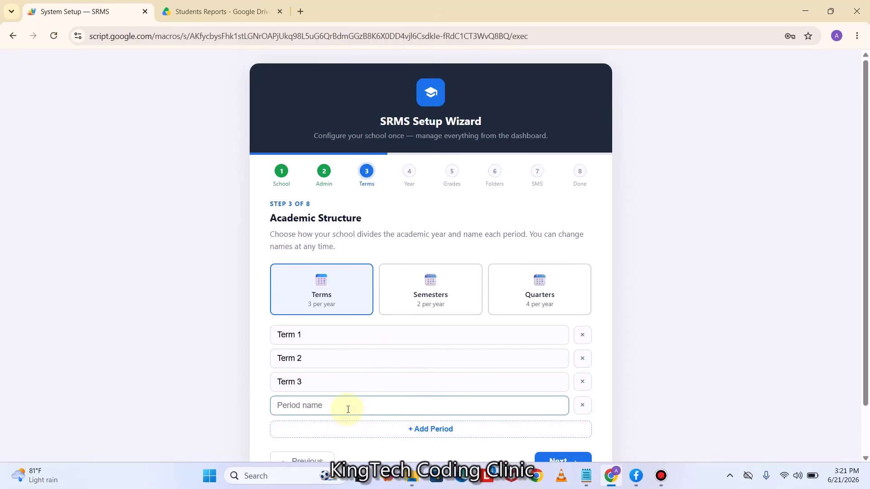
text(Term 4)
scroll(467, 417, down, 1)
click(394, 407)
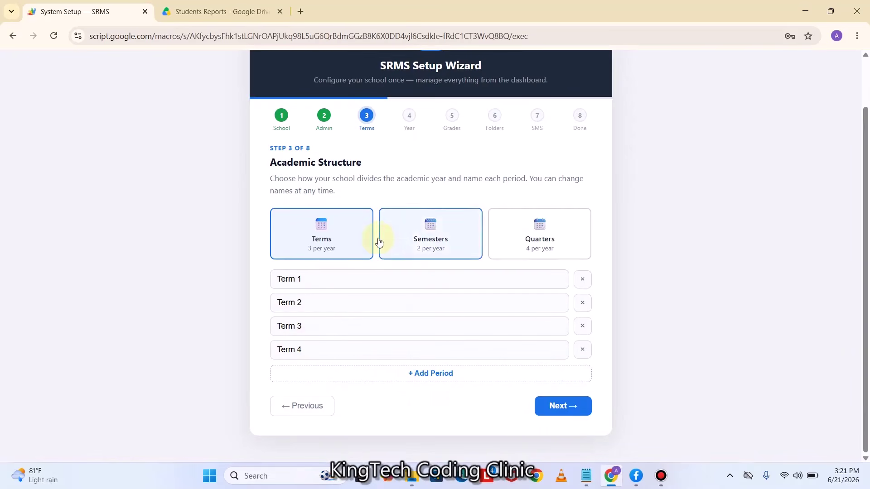
Try Semesters and Quarters, then reselect Terms (3 per year) and continue
click(428, 240)
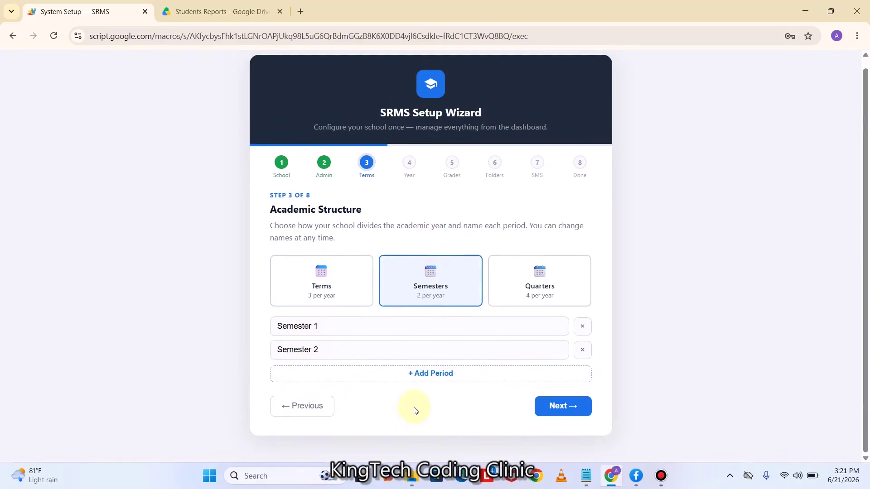
click(539, 288)
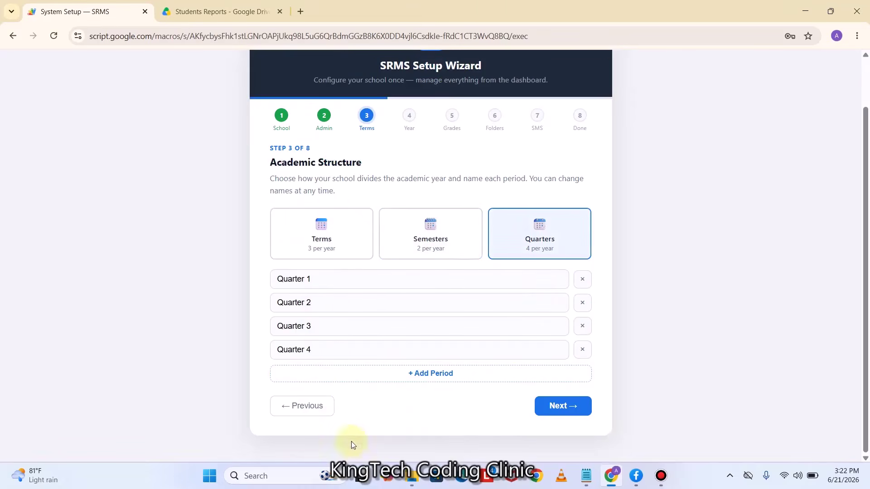
click(327, 247)
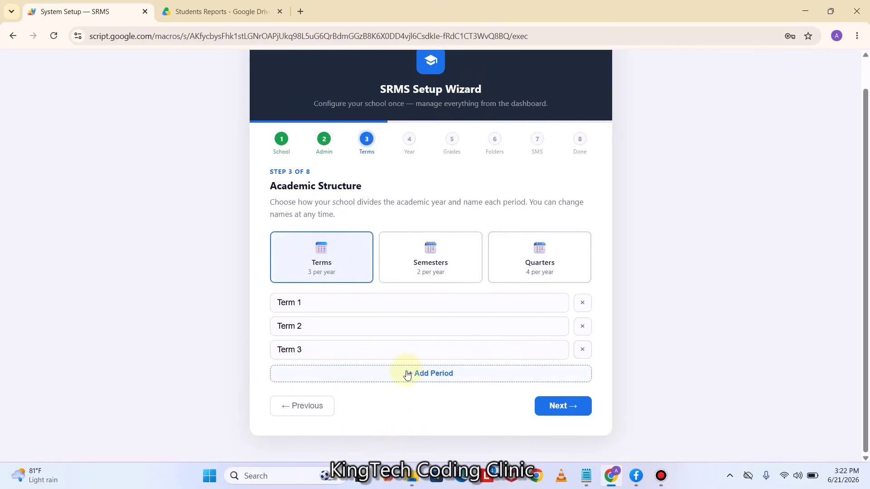
click(563, 407)
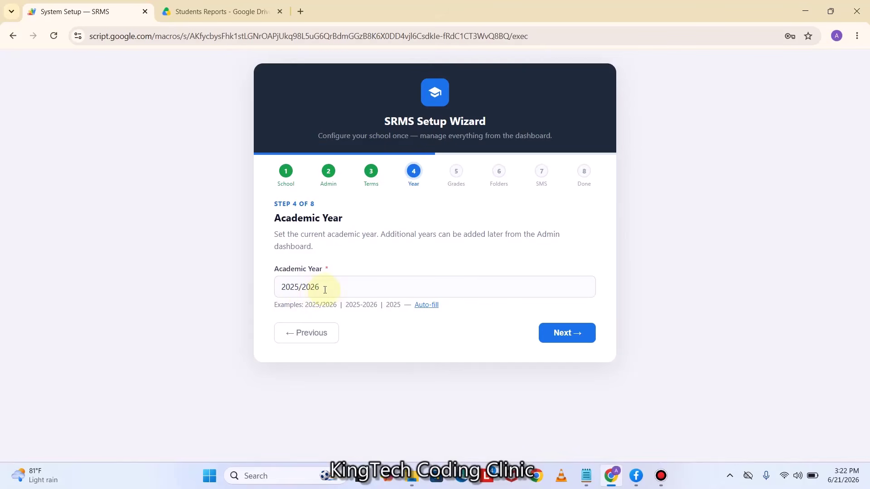
Keep 2025/2026 as the academic year and review the Basic grading bands
drag(325, 290, 274, 284)
click(351, 286)
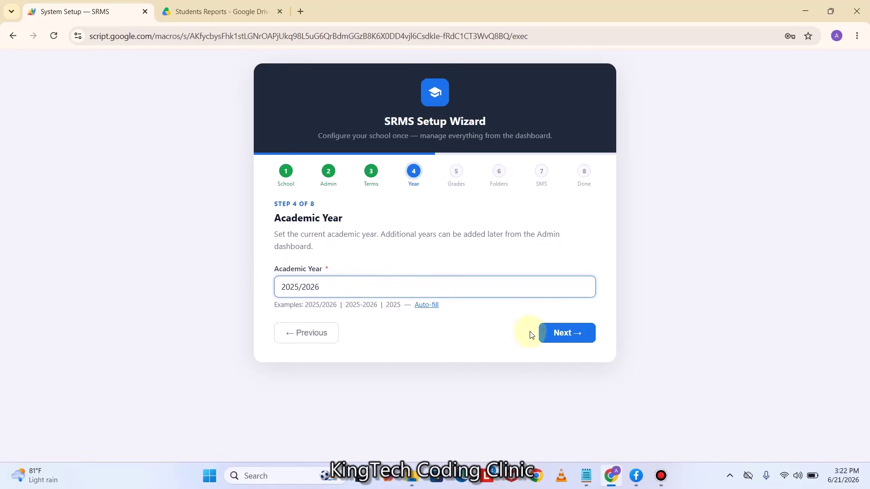
click(575, 333)
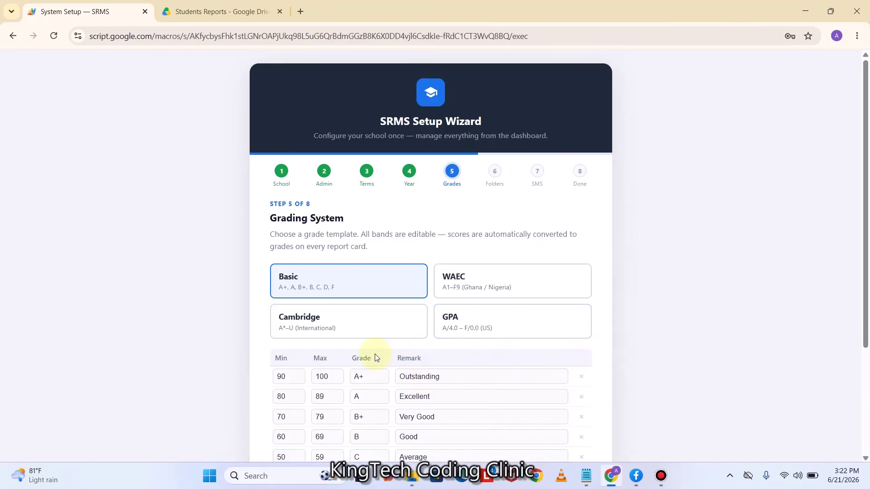
scroll(383, 347, down, 2)
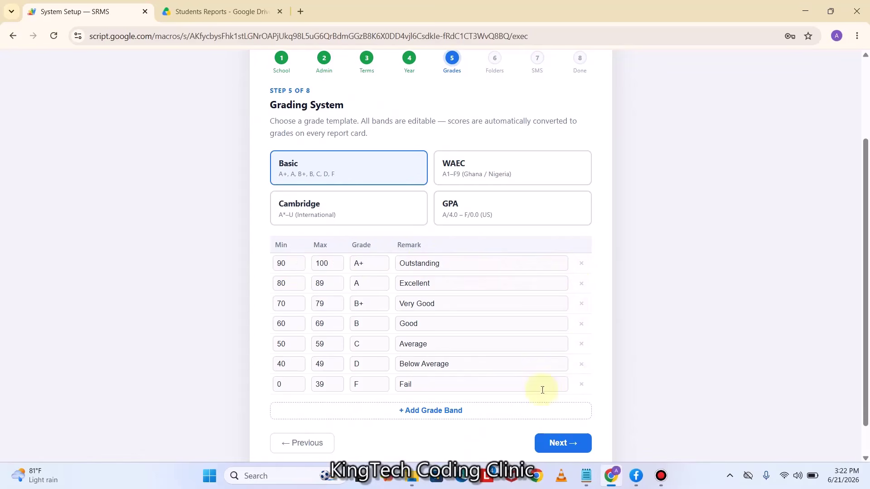
click(428, 385)
click(453, 364)
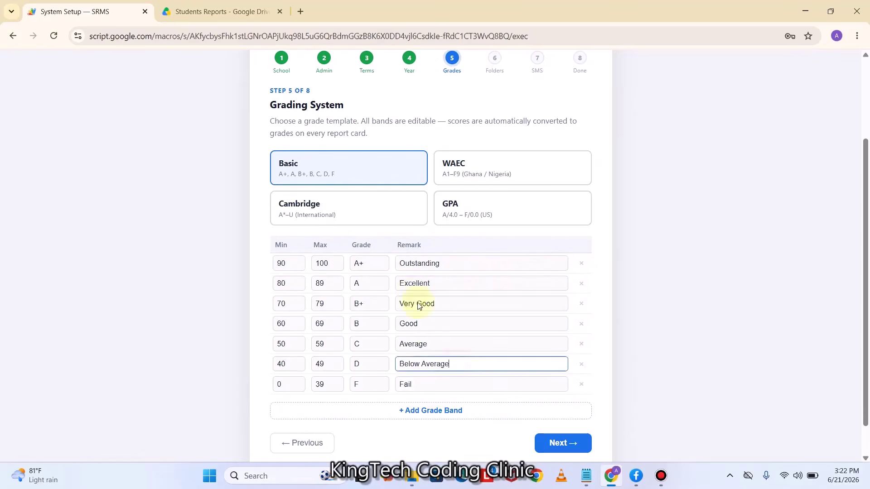
click(360, 264)
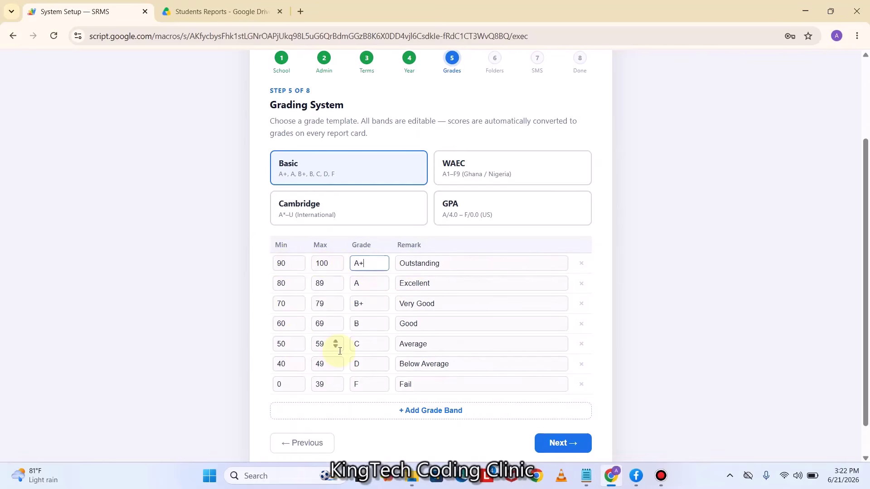
click(336, 169)
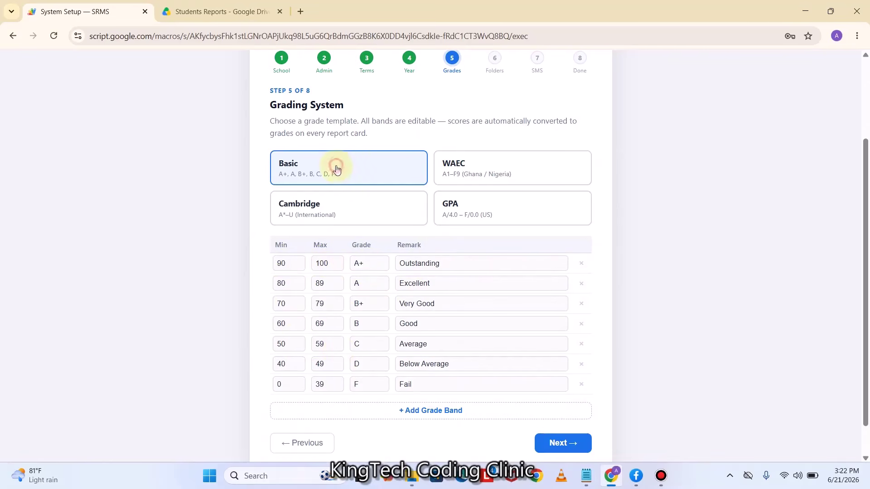
Preview the WAEC, Cambridge and GPA templates, then keep Basic and continue
click(481, 171)
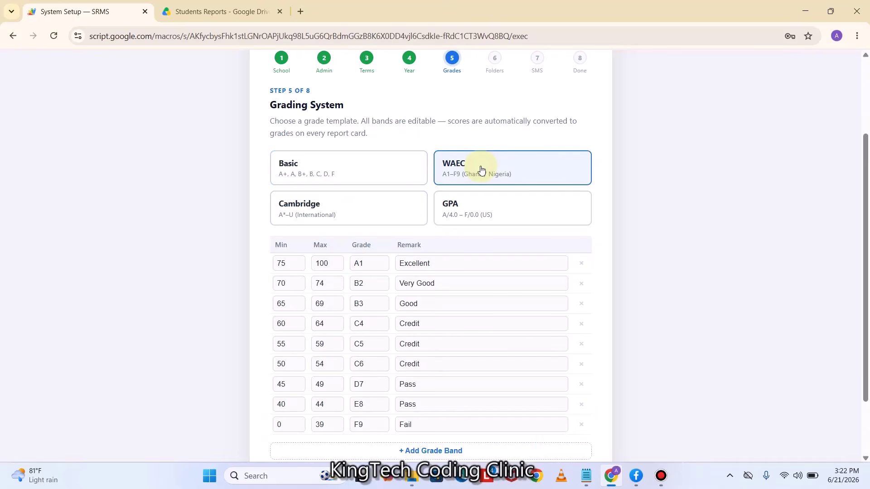
click(348, 213)
click(470, 212)
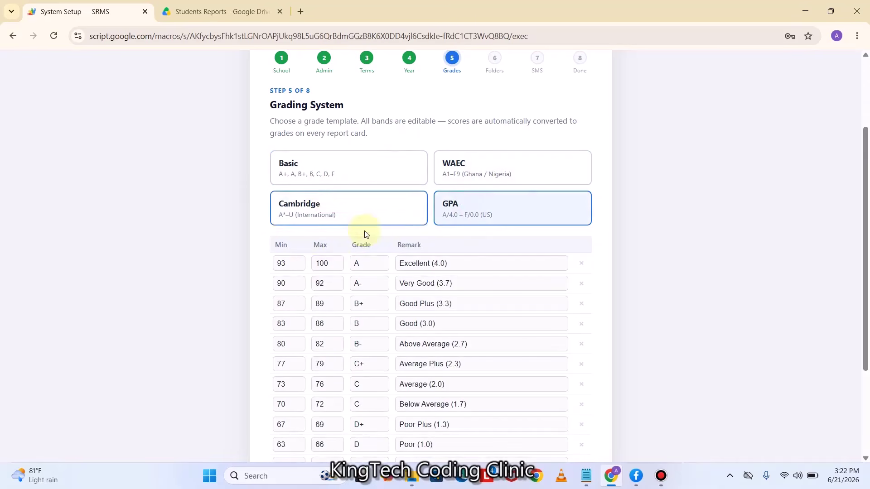
click(327, 170)
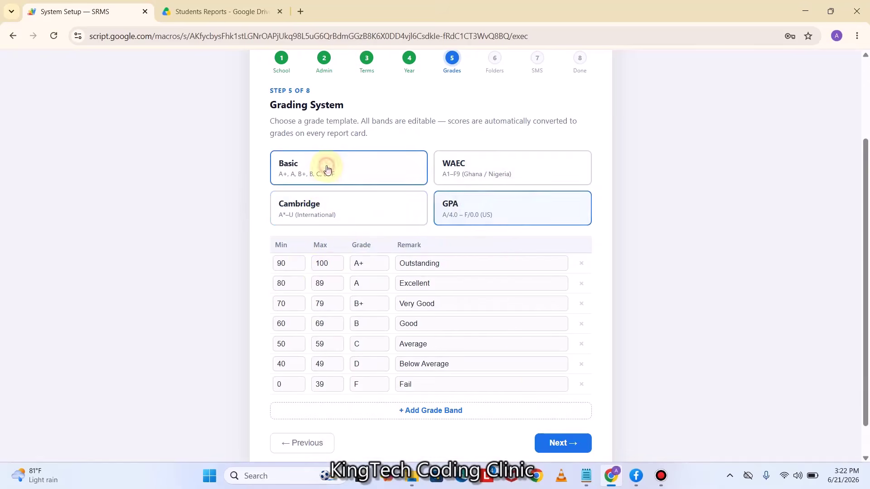
click(564, 446)
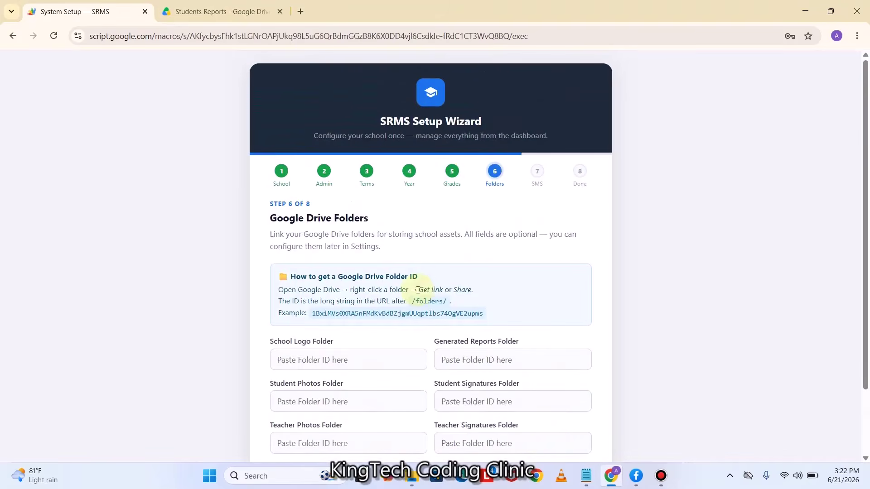
Scroll down the Google Drive Folders step to see the folder ID fields
scroll(414, 288, down, 1)
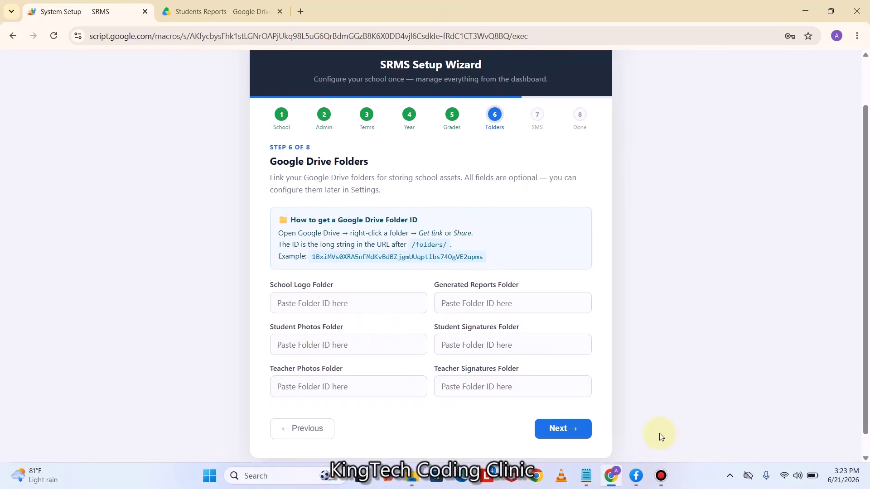
Create a new folder named 'Dummy folder' in My Drive
click(203, 2)
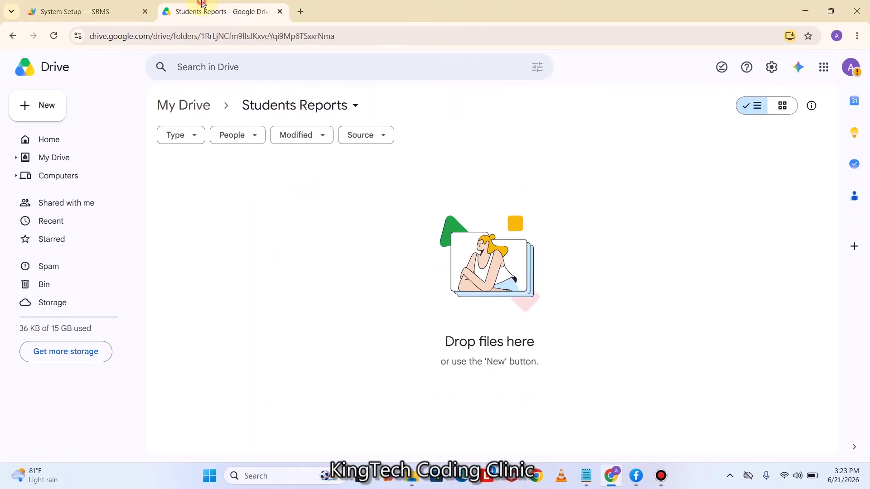
click(12, 36)
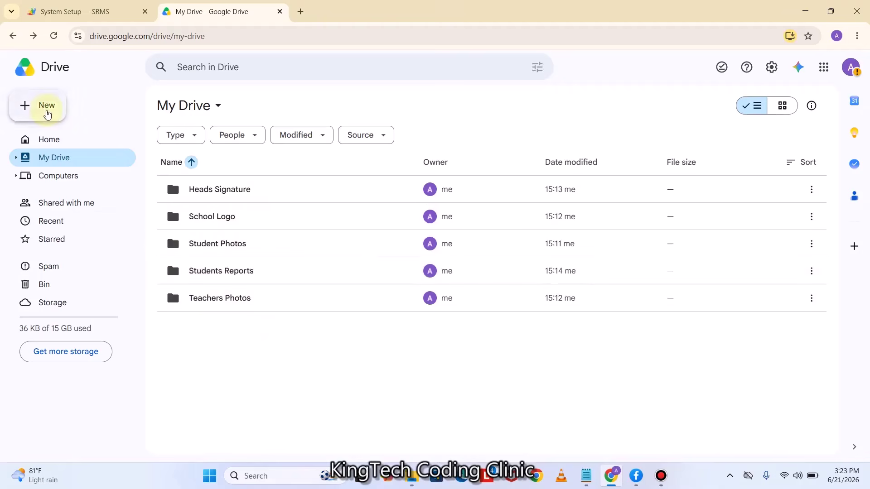
click(47, 115)
click(59, 109)
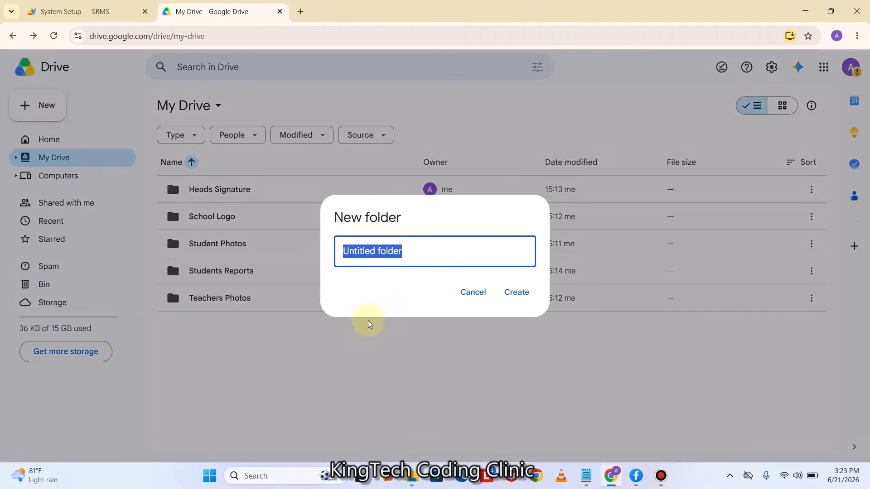
text(D)
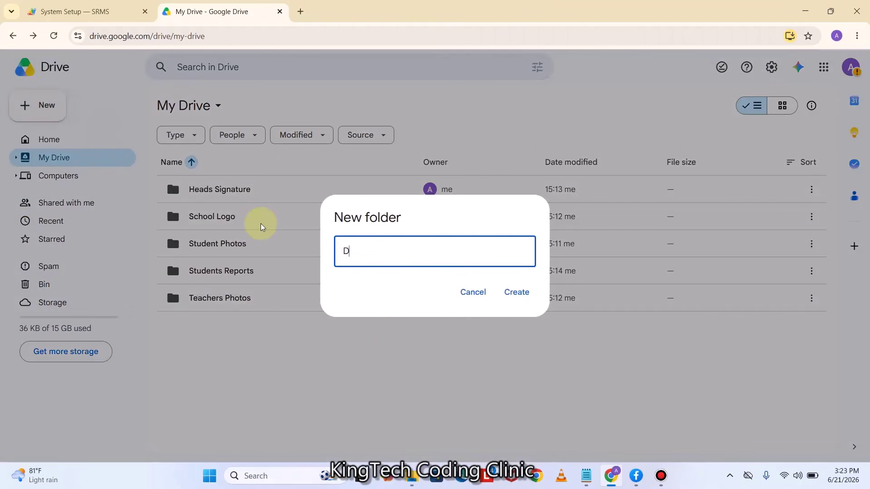
text(ummy folder)
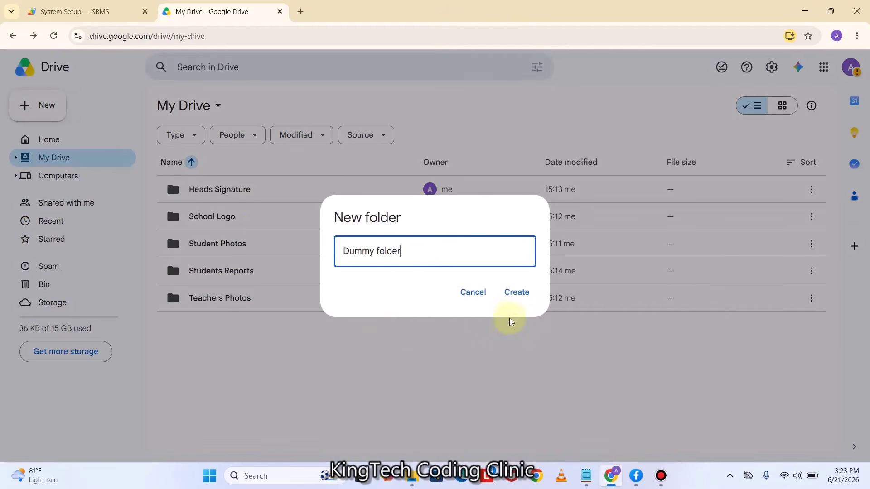
click(517, 293)
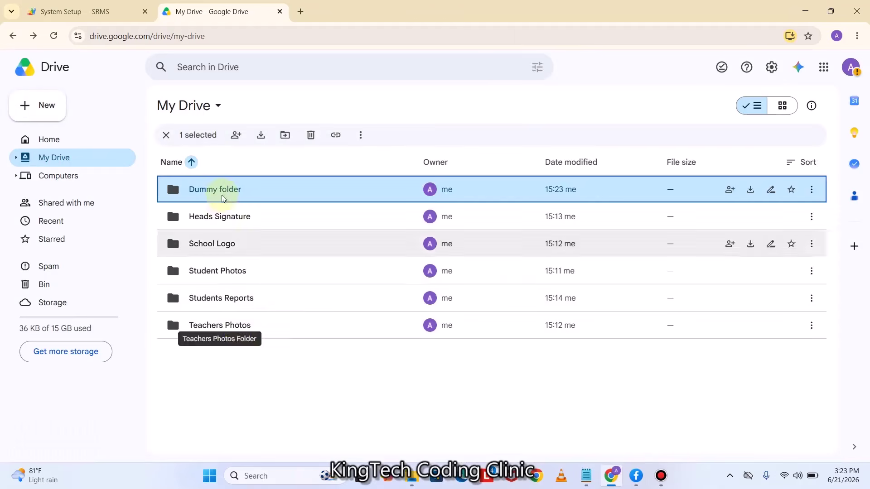
Open Dummy folder and copy its folder ID from the web address
double_click(217, 190)
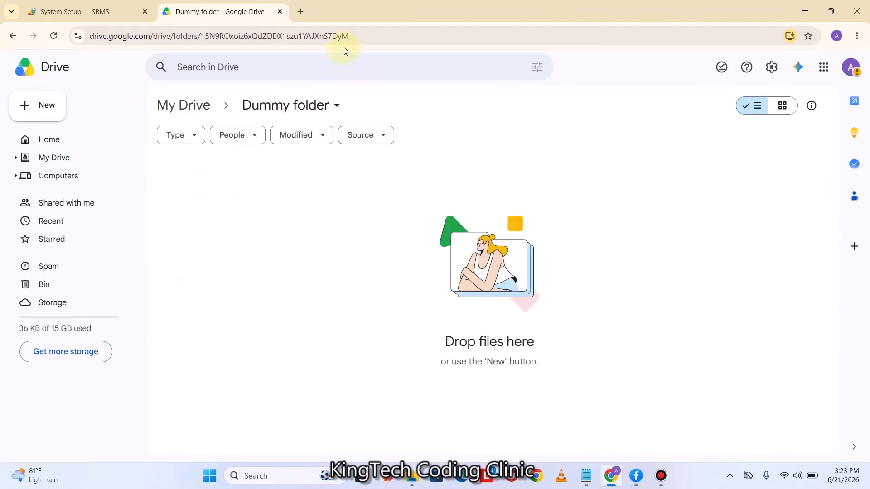
click(400, 36)
click(401, 36)
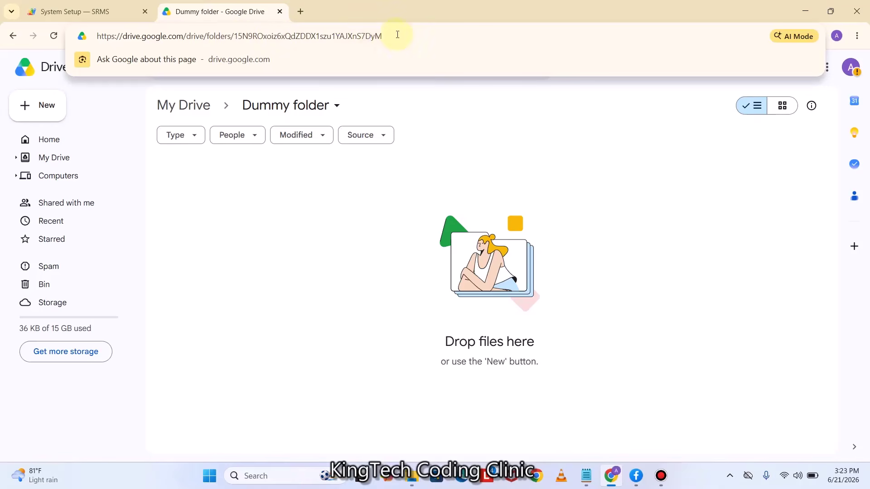
drag(398, 35, 238, 36)
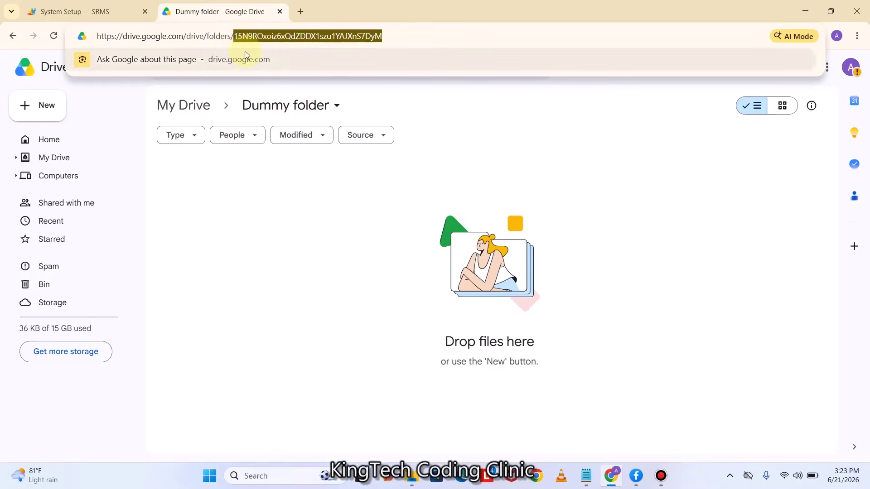
key(Escape)
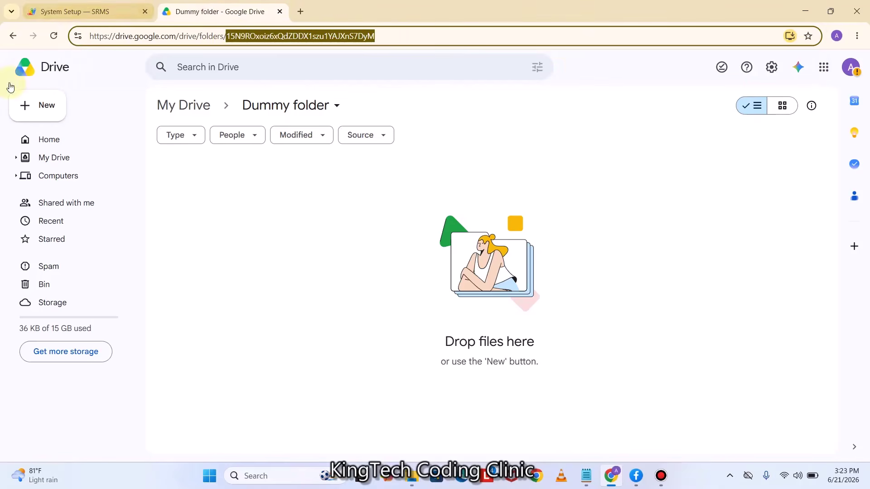
click(12, 36)
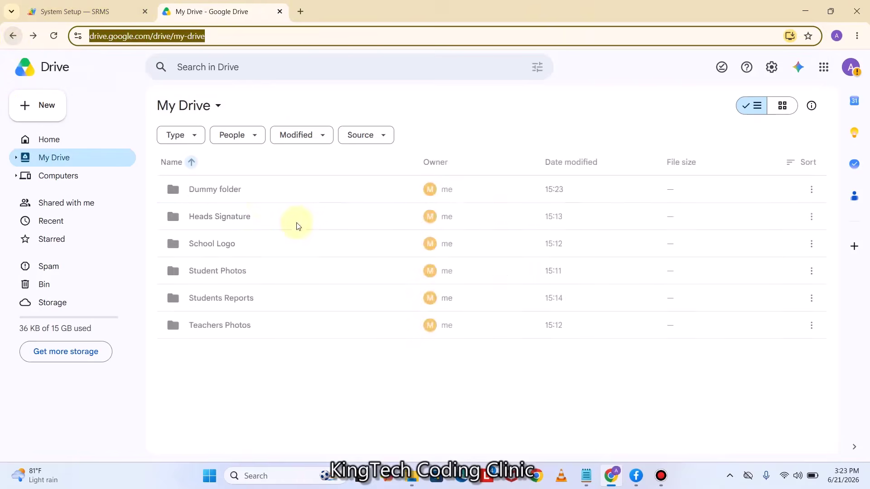
click(219, 217)
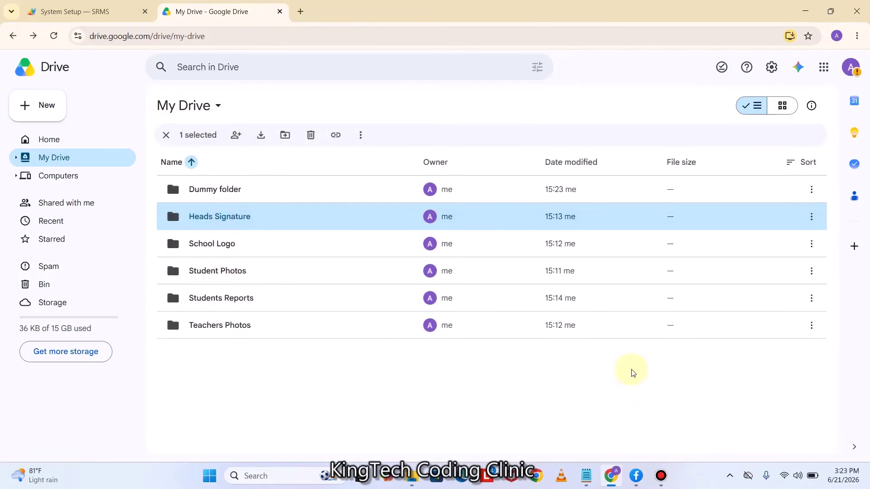
Paste the Student Photos and Teacher Photos folder IDs from the notes
click(586, 476)
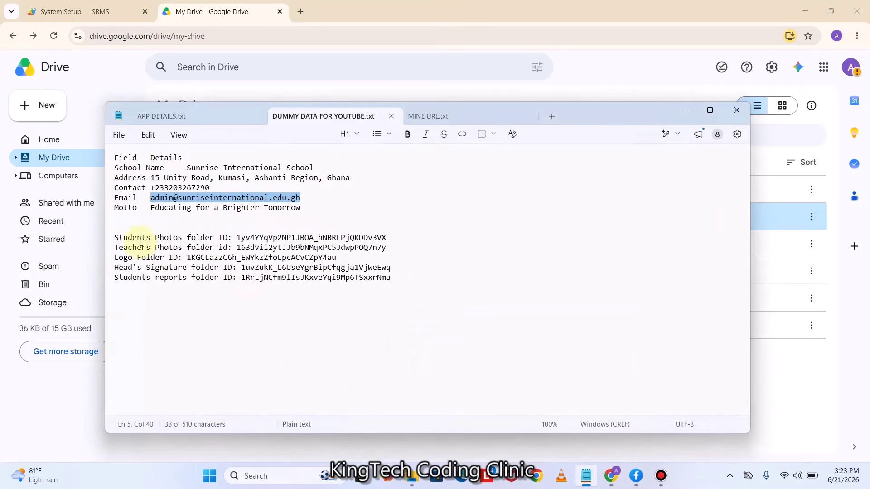
drag(391, 236, 237, 238)
key(ctrl+c)
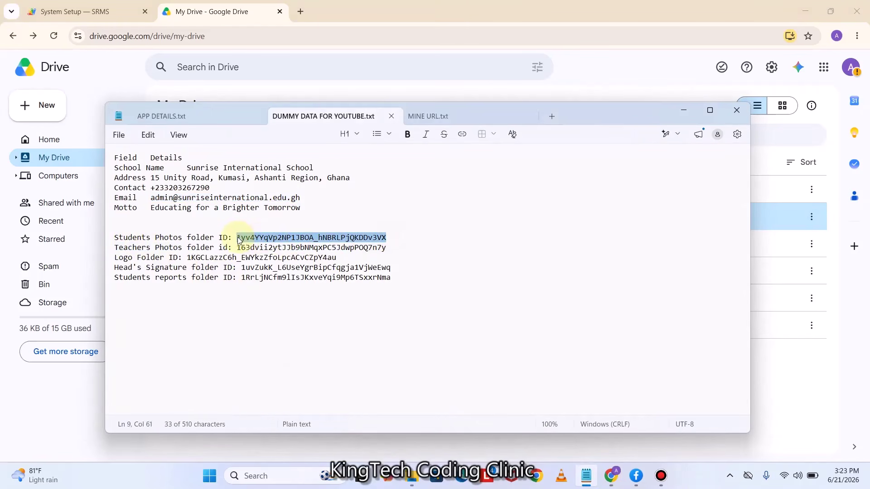
click(114, 12)
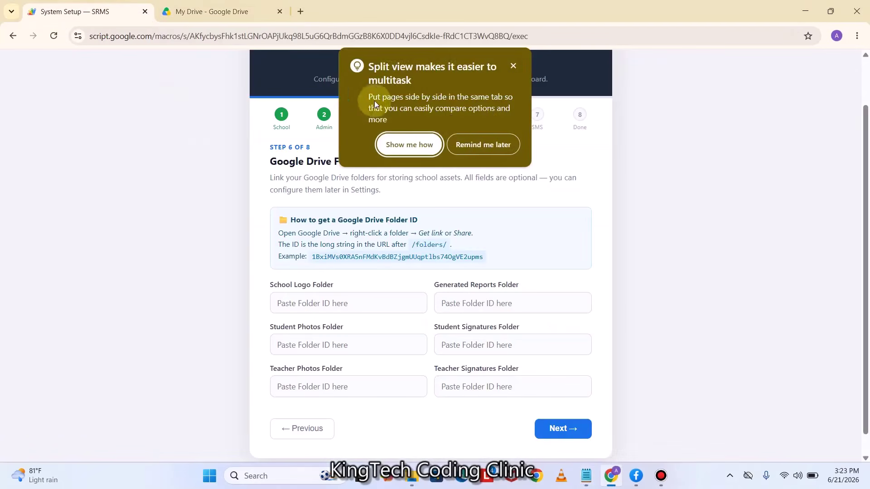
click(513, 66)
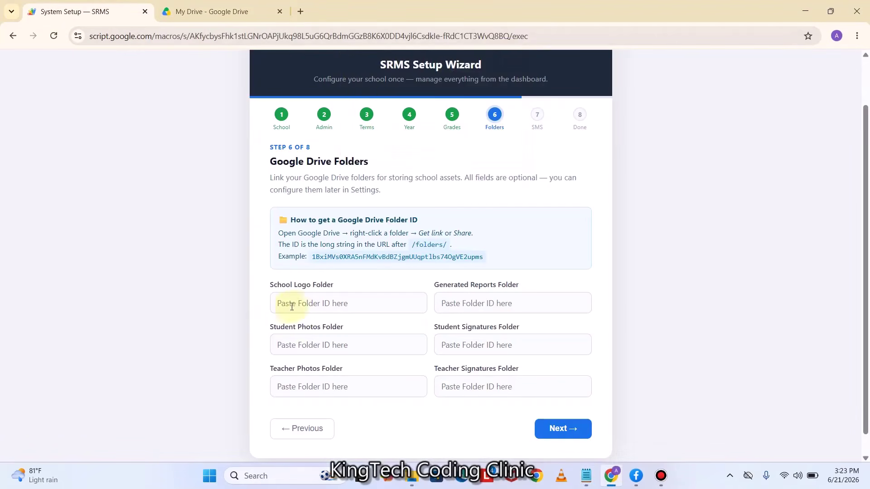
click(295, 346)
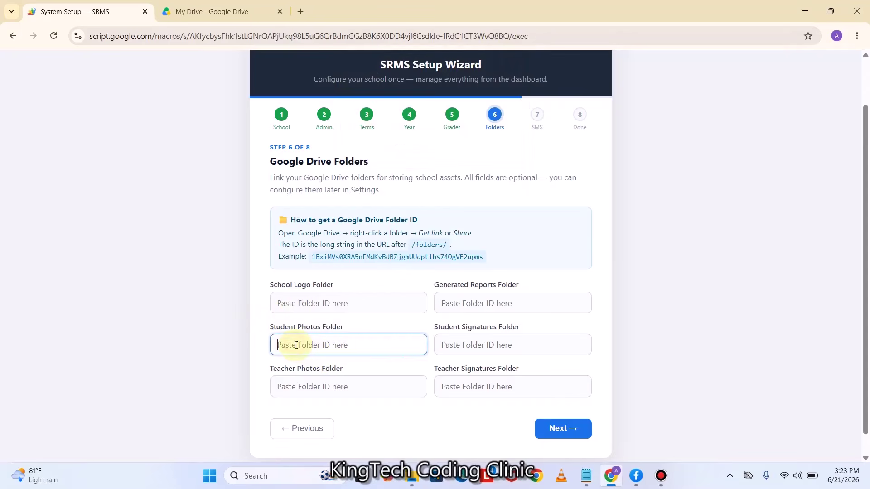
key(ctrl+v)
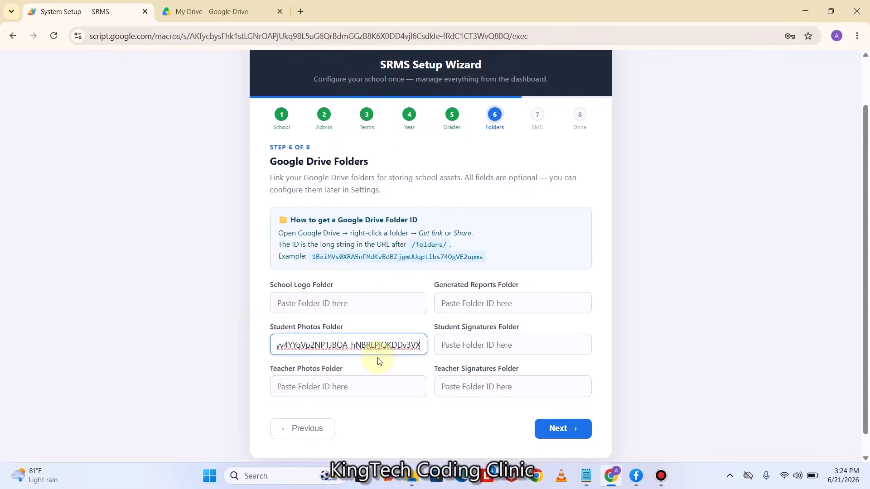
click(586, 476)
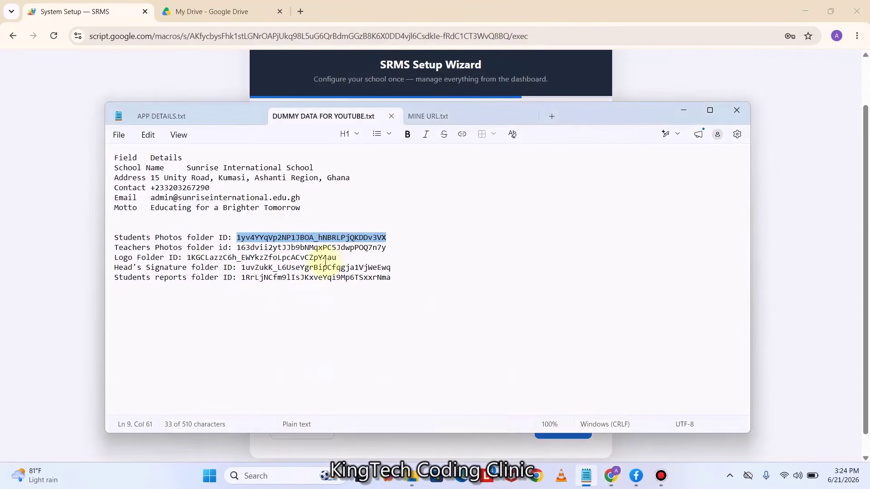
drag(394, 247, 237, 247)
key(ctrl+c)
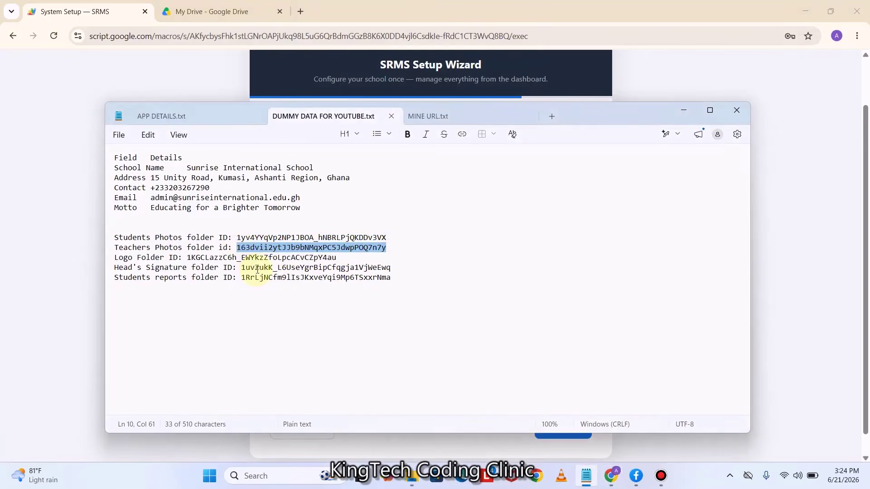
click(118, 6)
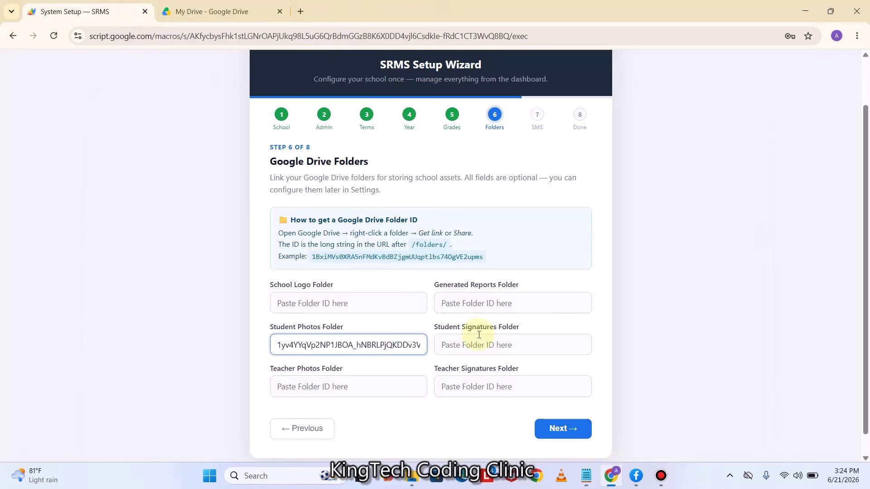
click(312, 381)
key(ctrl+v)
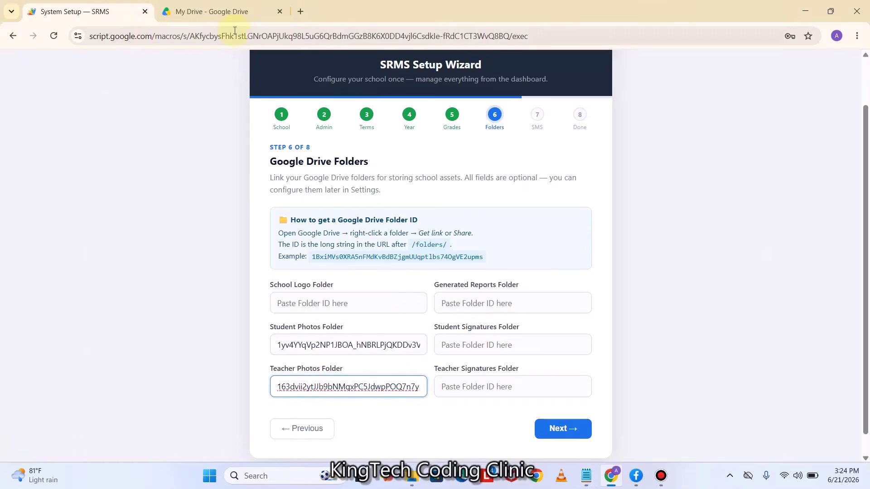
Paste the School Logo and Generated Reports folder IDs from the notes
click(586, 476)
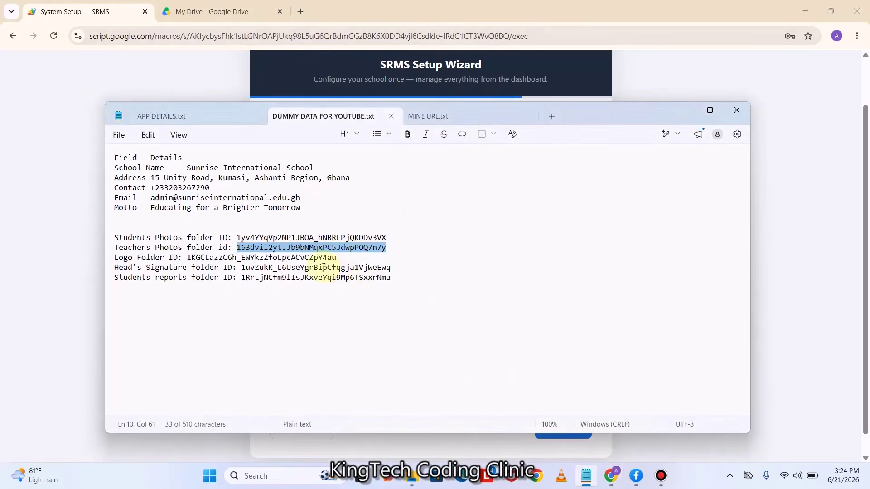
drag(336, 258, 187, 257)
key(ctrl+c)
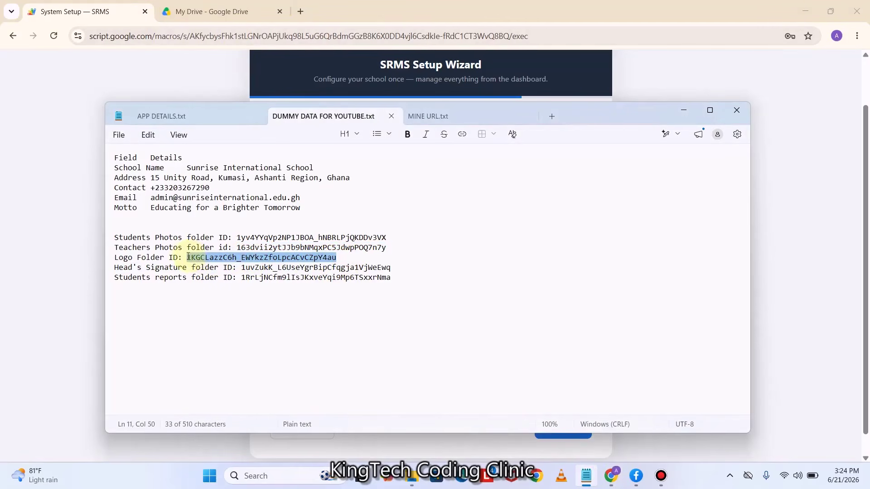
click(45, 6)
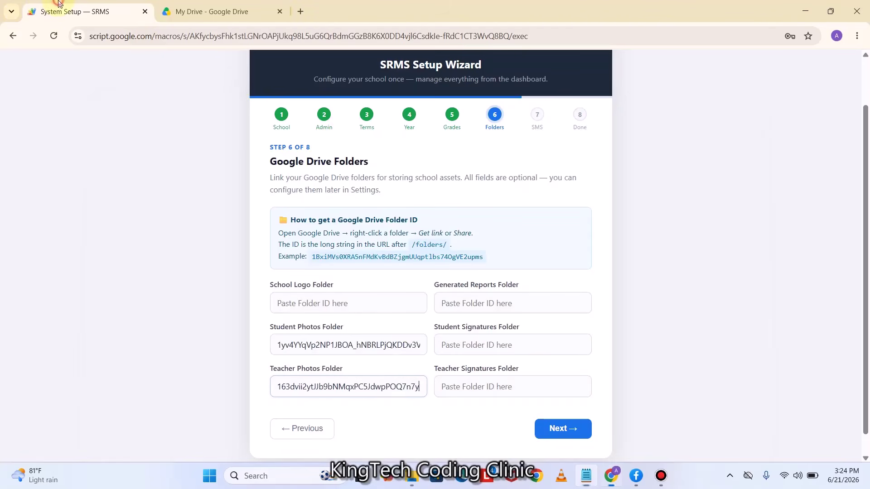
click(315, 305)
key(ctrl+v)
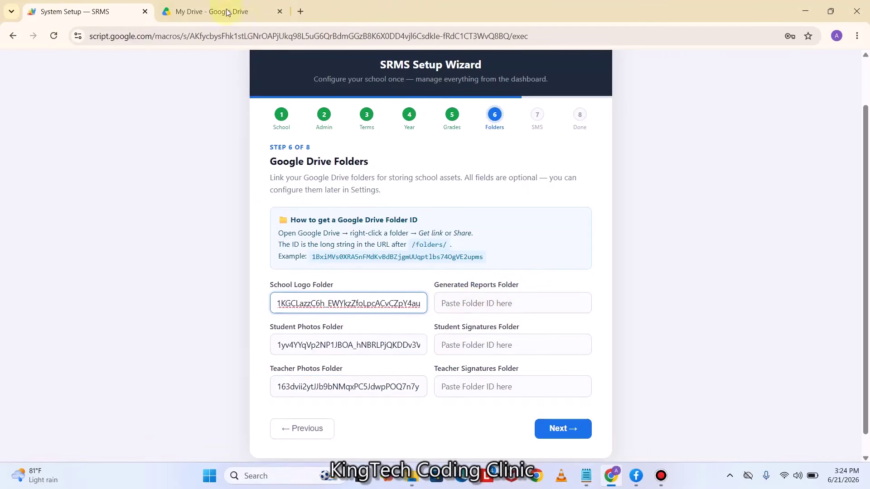
click(587, 476)
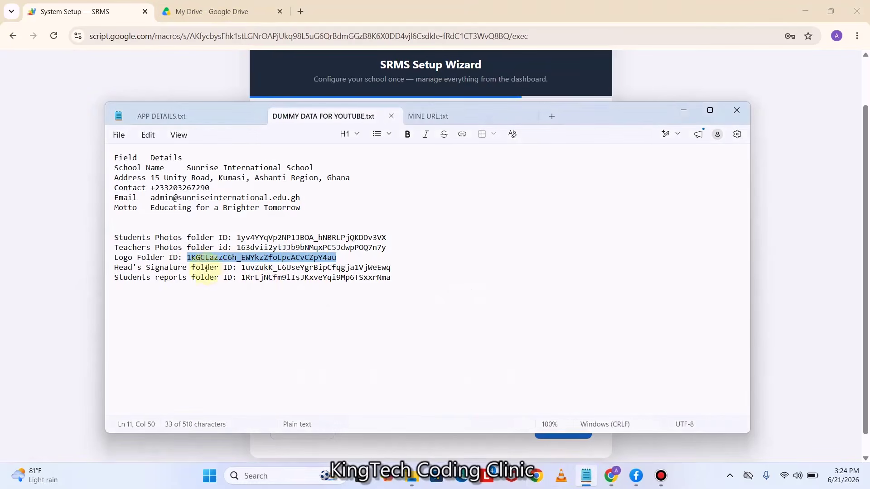
click(400, 280)
shift+click(249, 277)
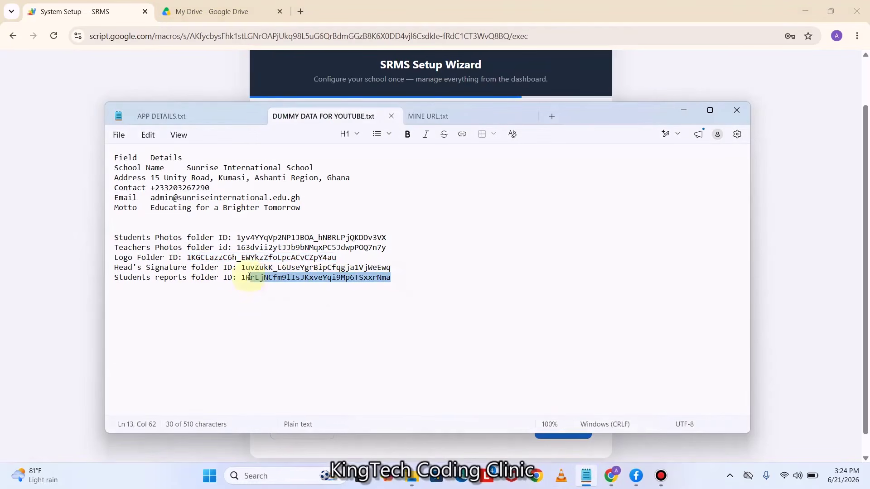
shift+click(241, 278)
key(ctrl+c)
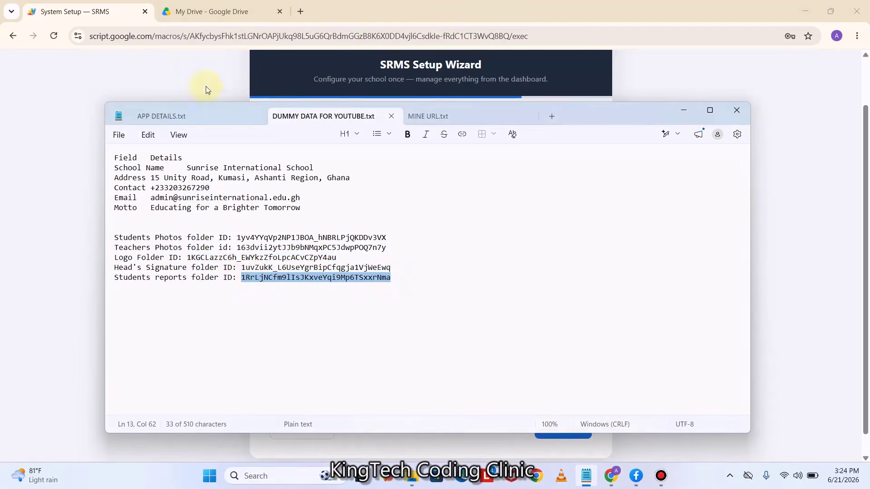
click(124, 4)
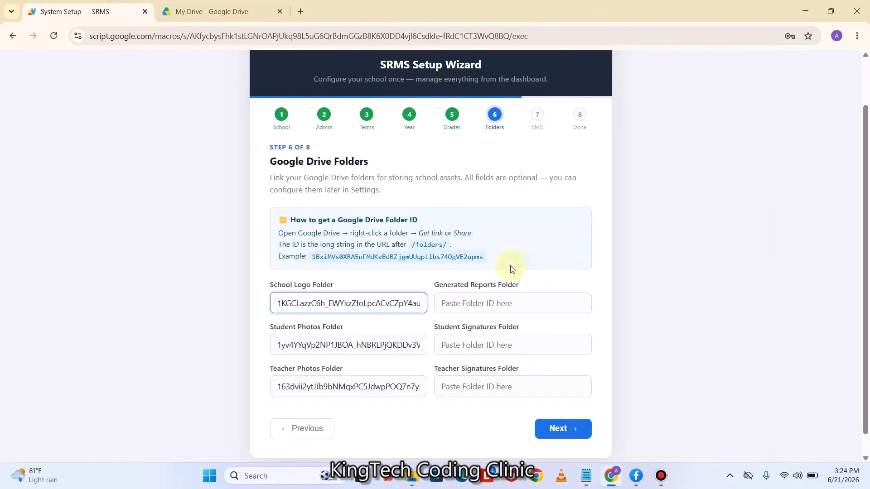
click(471, 304)
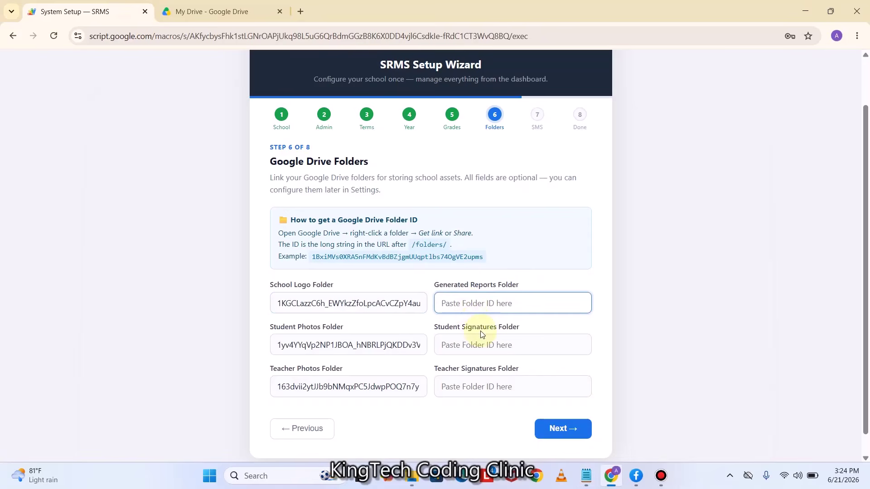
key(ctrl+v)
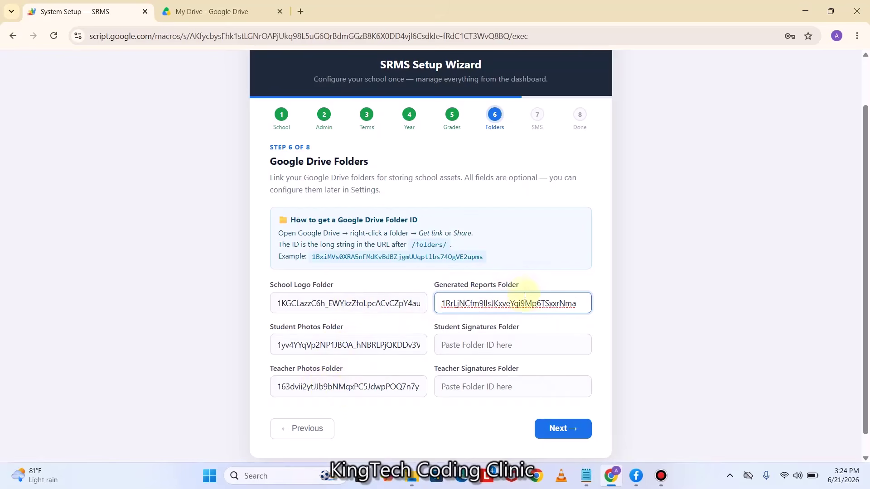
click(547, 277)
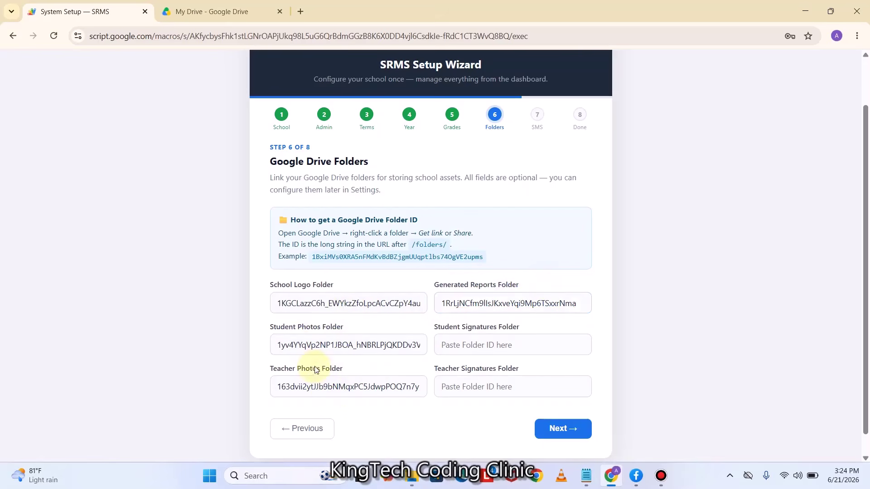
Skip SMS Configuration with no provider, recheck Drive Folders, then reach Review & Complete
click(567, 436)
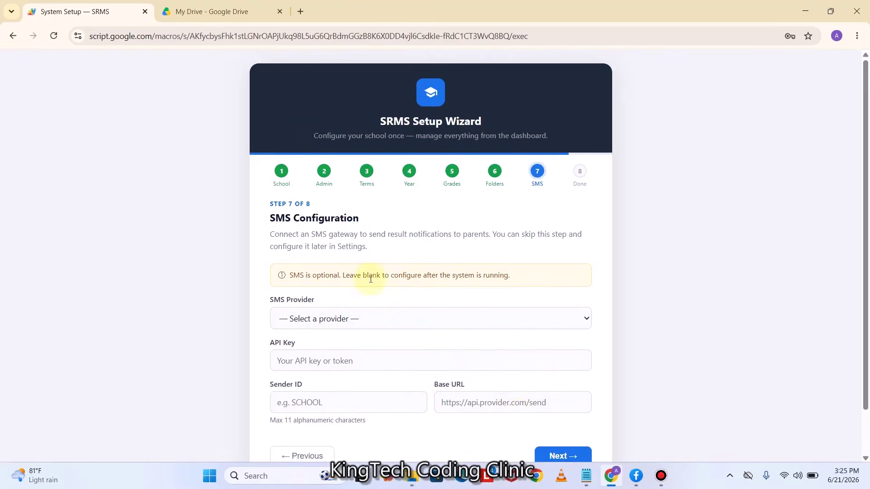
scroll(381, 302, down, 2)
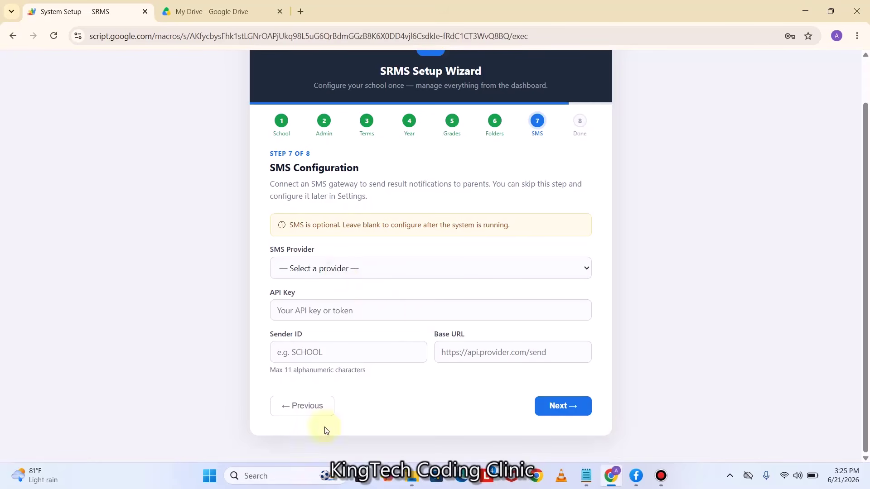
click(301, 406)
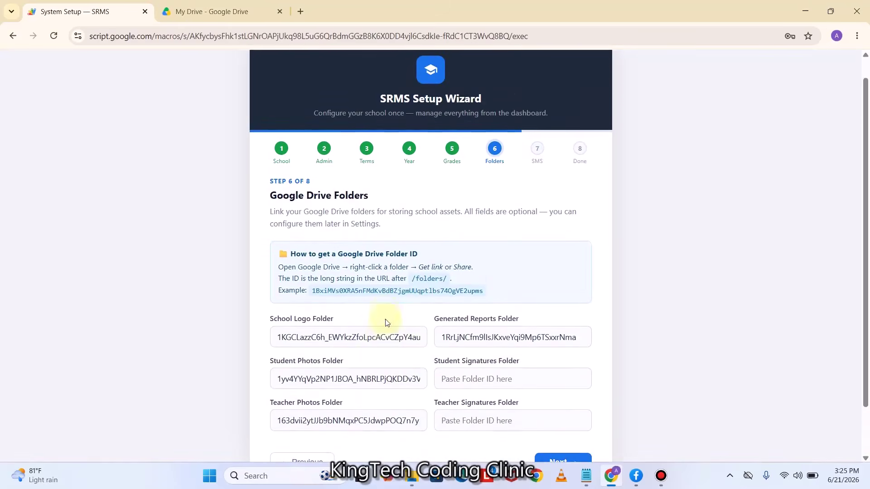
scroll(503, 373, down, 1)
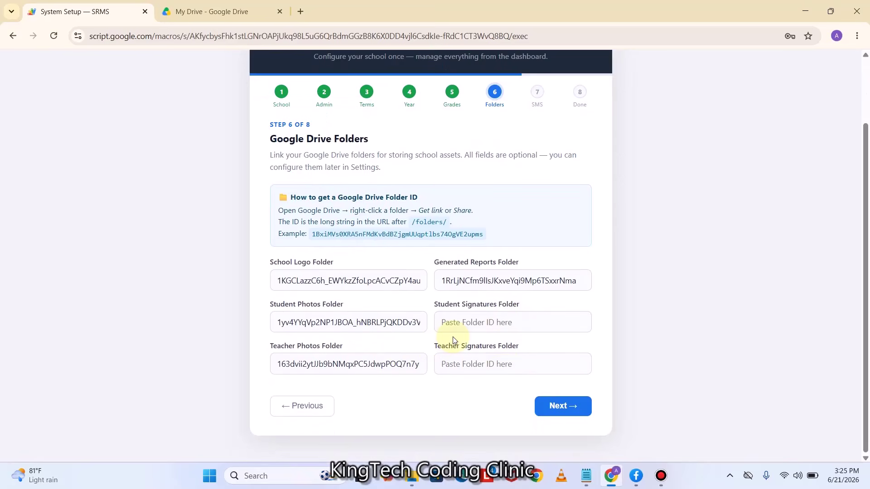
click(570, 409)
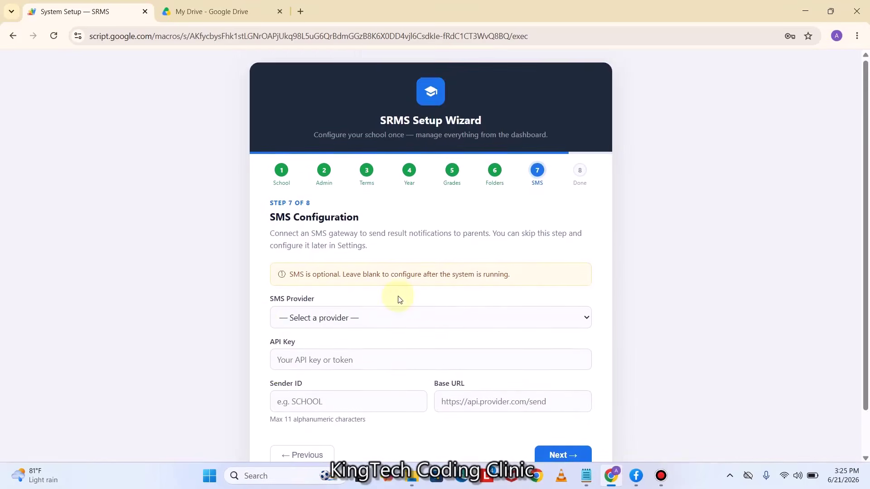
scroll(399, 300, down, 1)
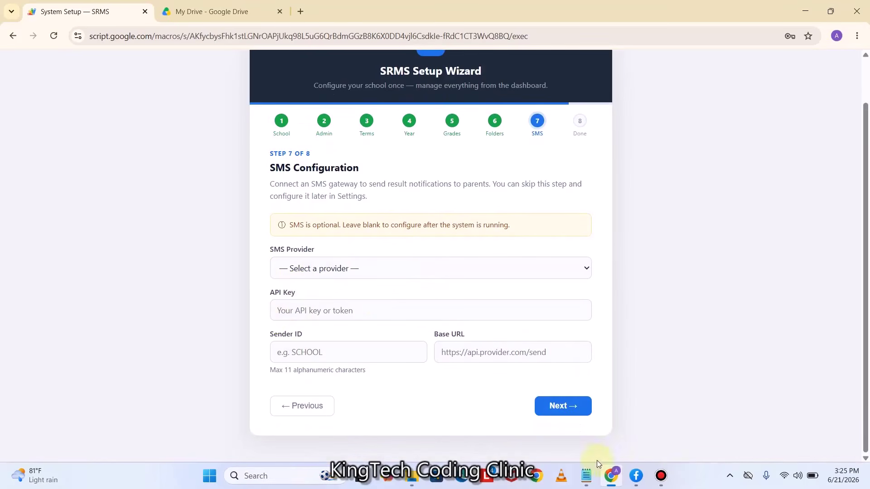
click(566, 408)
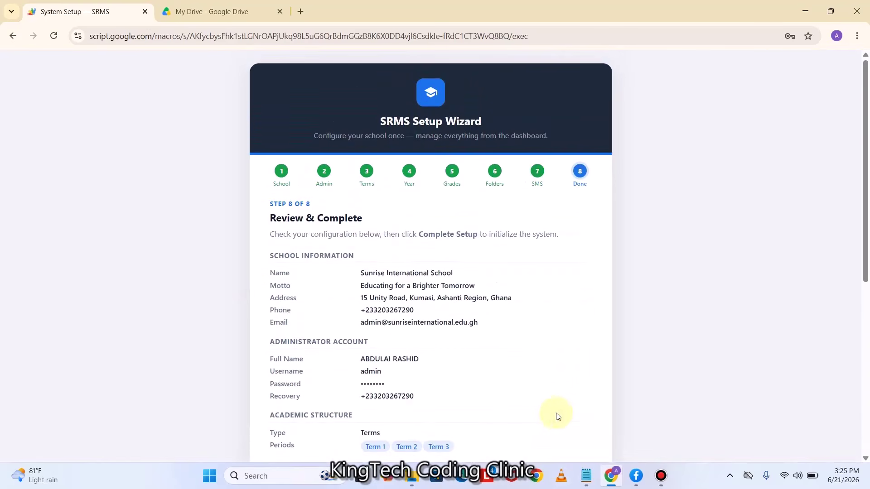
Review the Review & Complete summary, then complete the setup to initialize SRMS
scroll(460, 278, down, 5)
scroll(462, 278, down, 2)
scroll(461, 285, up, 7)
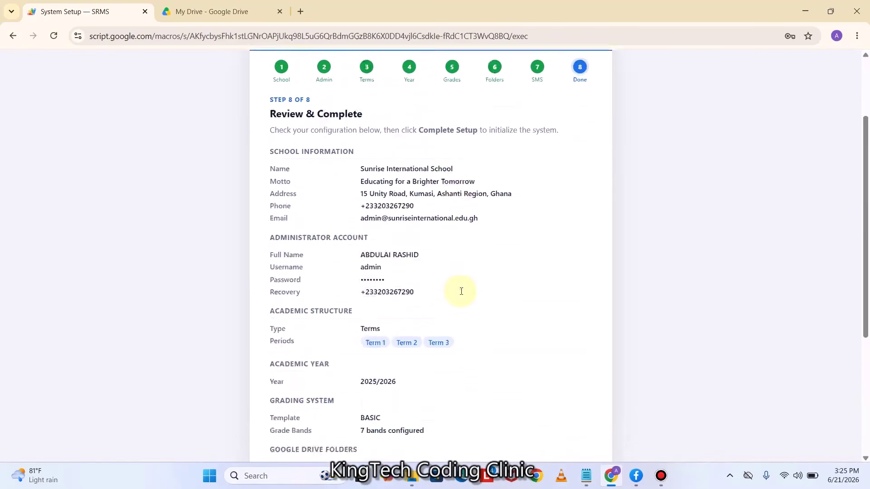
scroll(472, 244, down, 7)
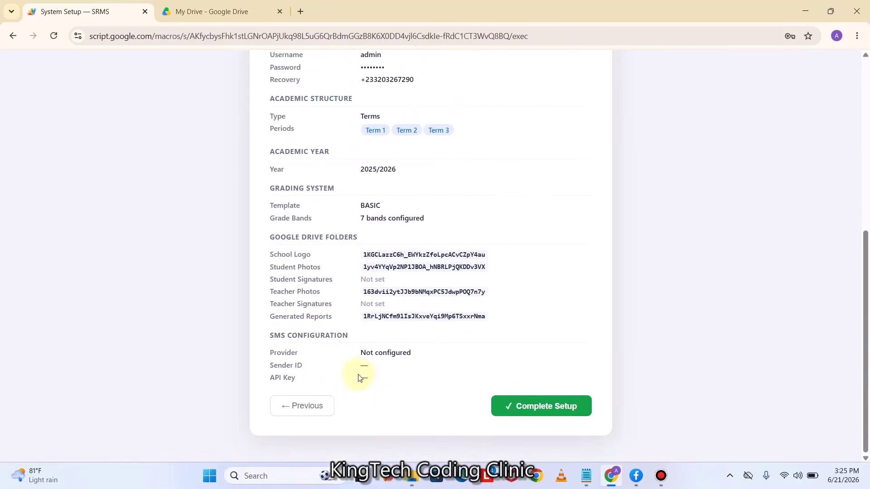
scroll(408, 351, up, 5)
scroll(410, 348, up, 2)
scroll(414, 311, down, 7)
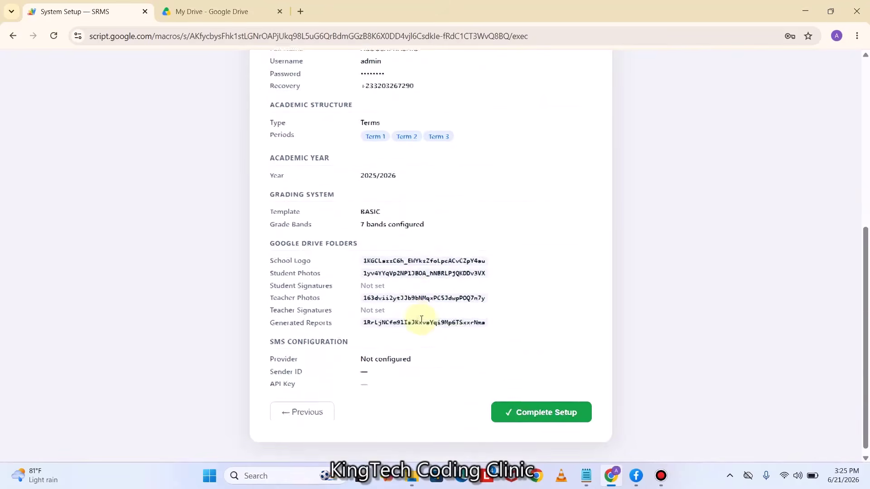
scroll(399, 245, up, 5)
scroll(409, 259, down, 5)
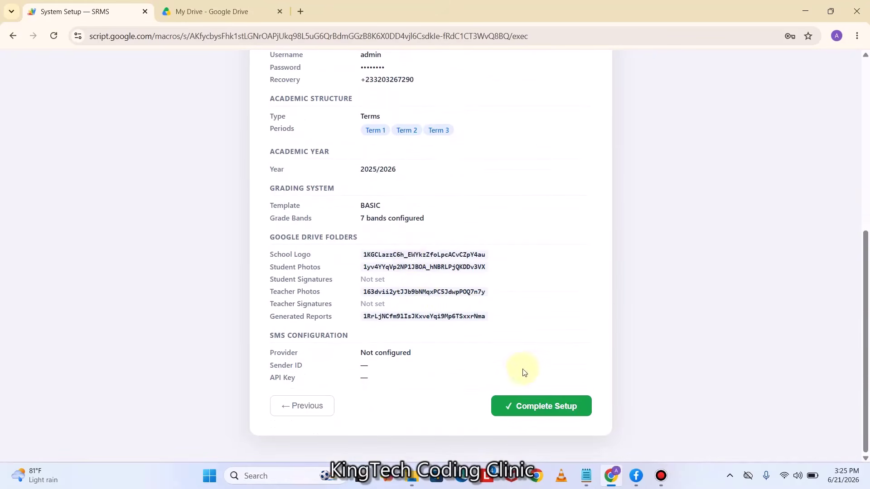
click(539, 412)
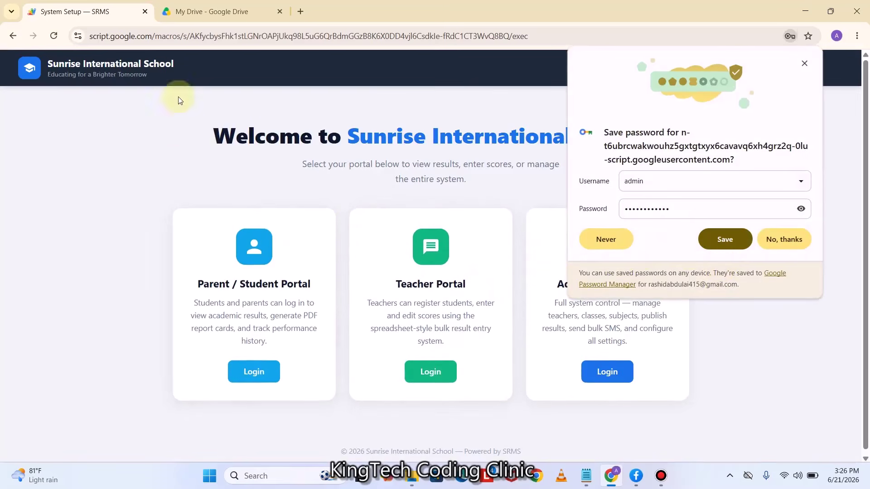
Save the admin login in Chrome and dismiss the saved-password tip
click(726, 239)
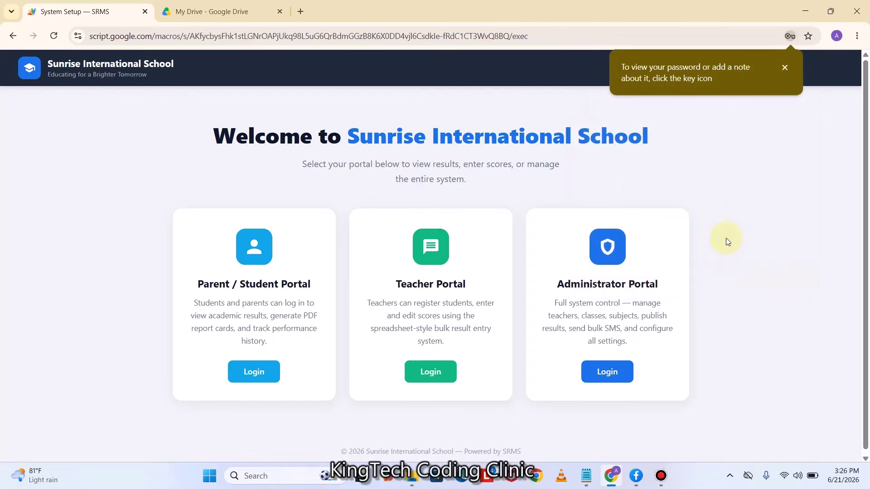
click(785, 68)
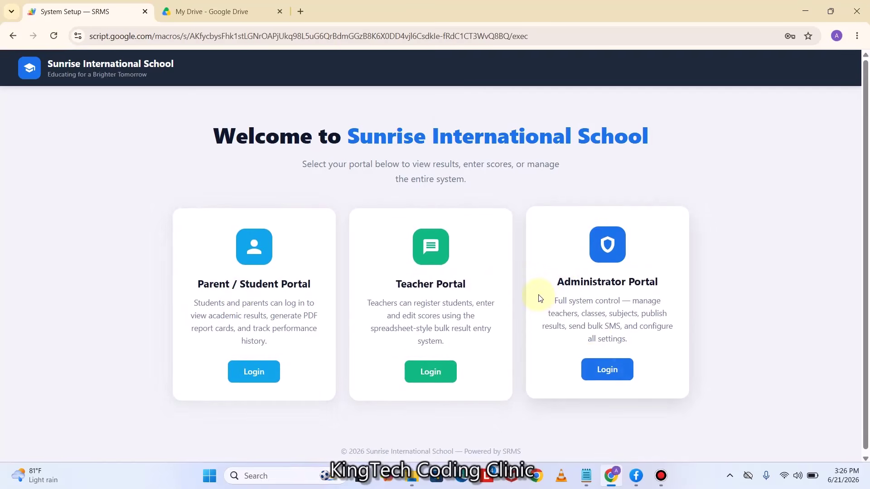
Log in to the Administrator Portal using Chrome's saved admin credentials to reach the Dashboard
click(609, 371)
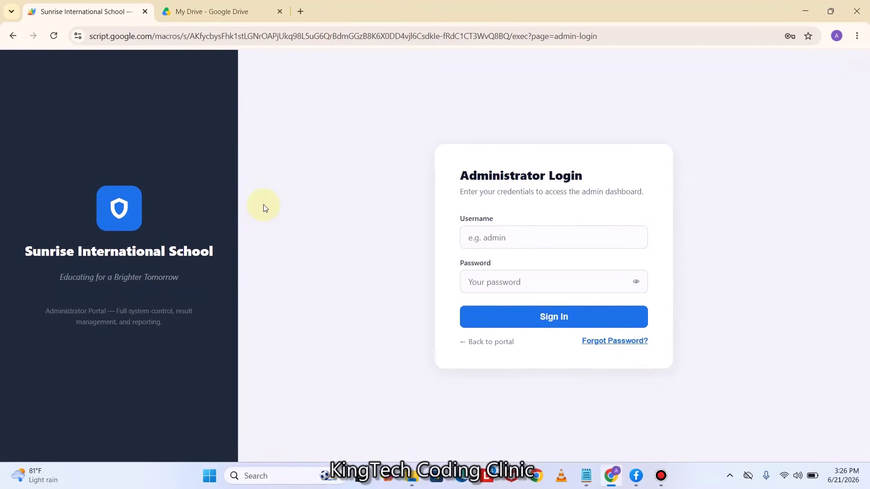
click(500, 235)
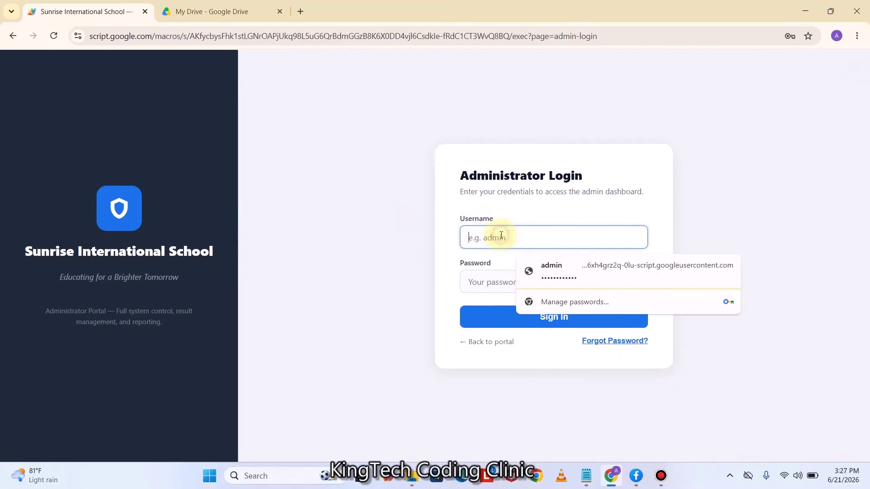
click(556, 277)
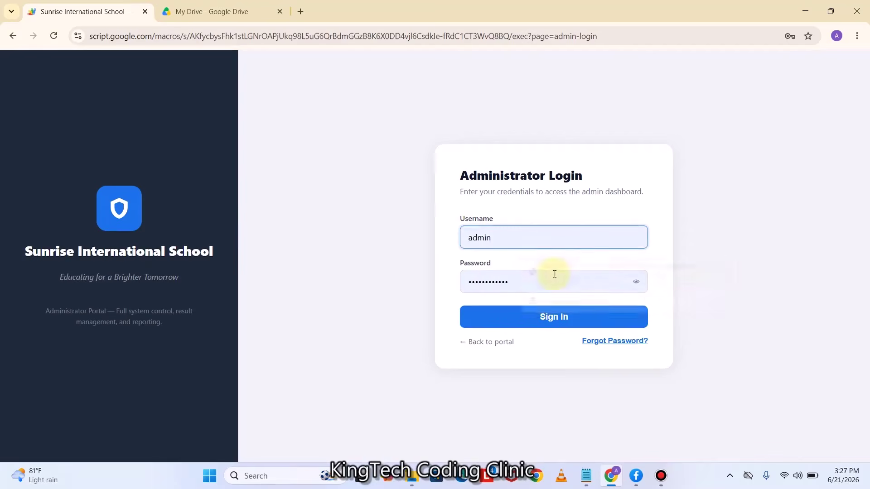
click(553, 316)
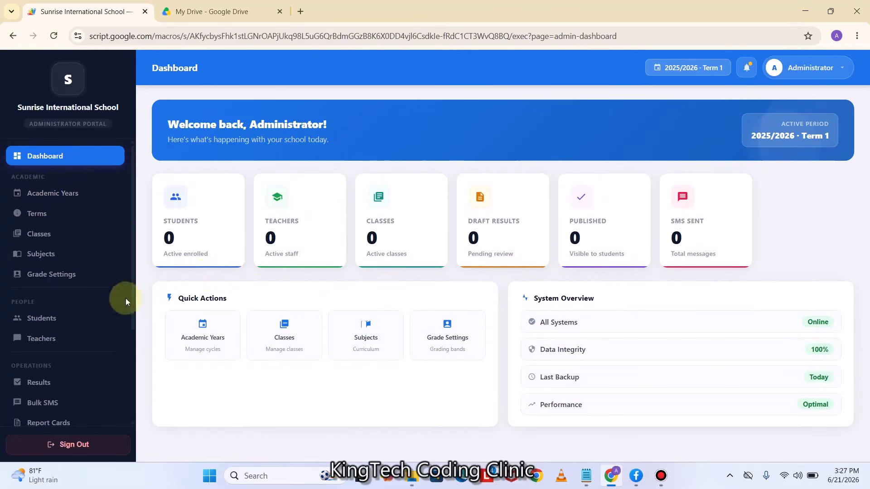
scroll(75, 201, down, 3)
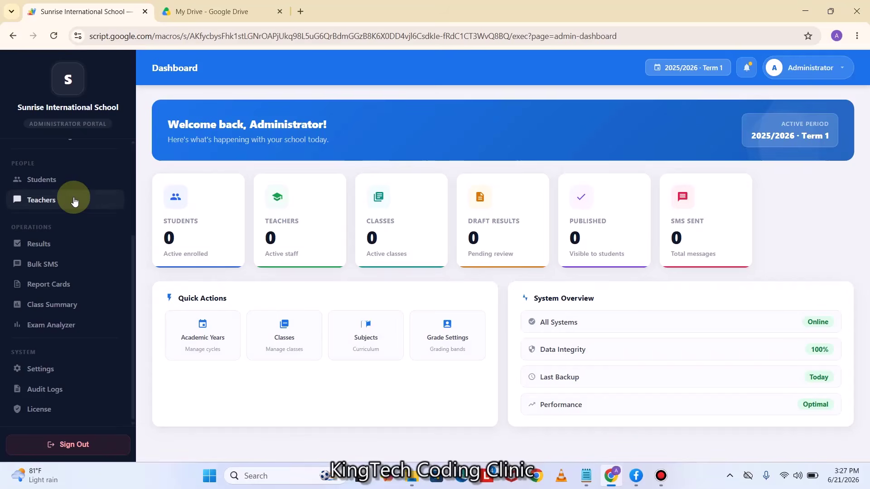
In Settings, set security question 'Who is the CEO of KingTech Coding Clinic?', enter the CEO's name as answer, and save
click(43, 369)
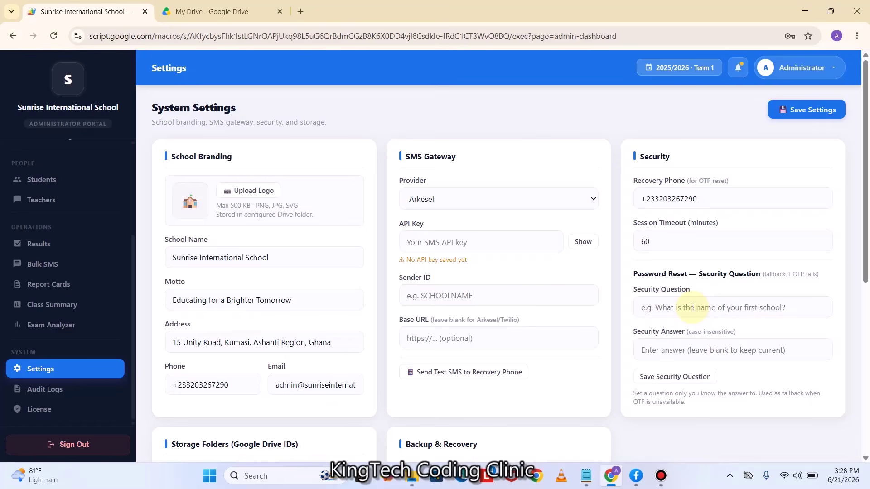
click(690, 303)
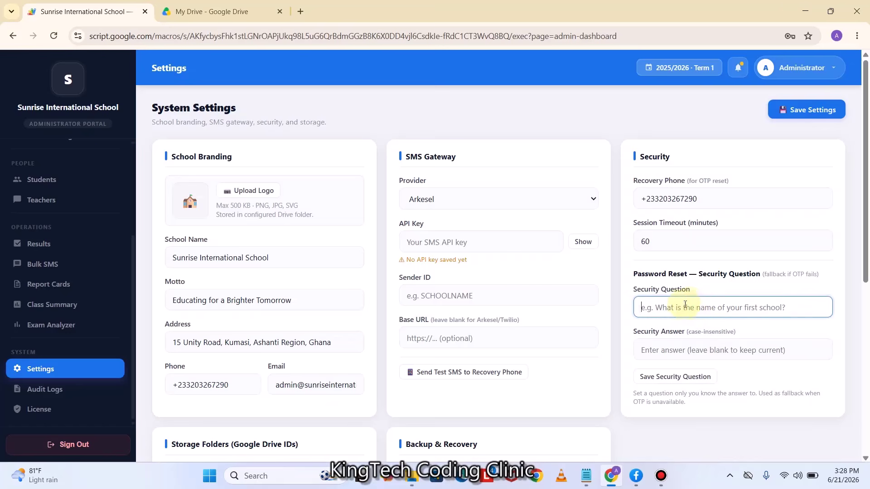
text(Wh)
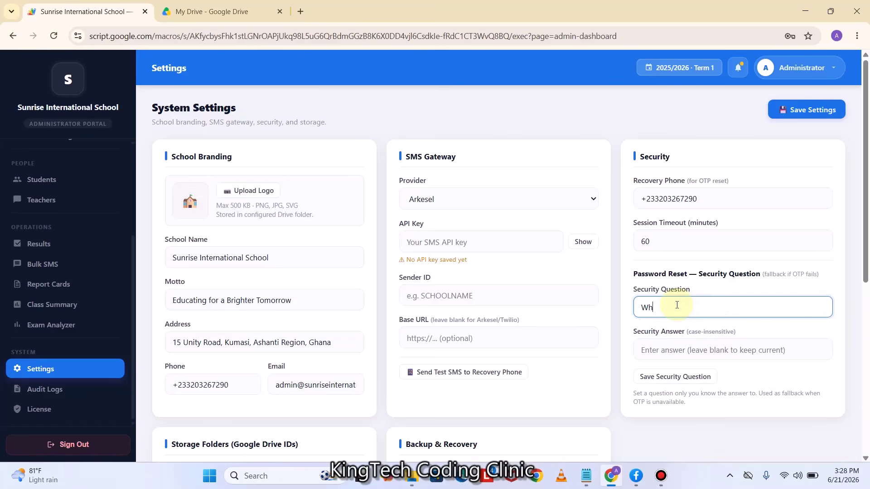
text(os is the CEO of KingTech Coding Cl)
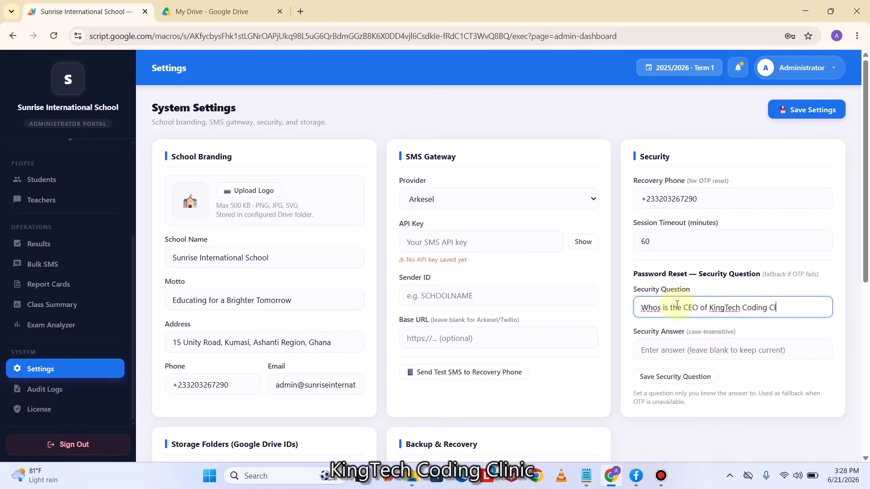
text(inic)
key(BackSpace)
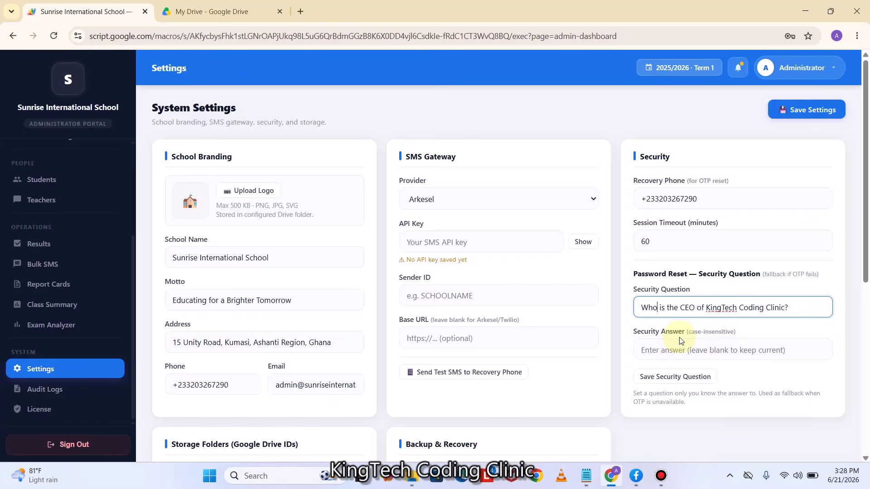
click(668, 355)
key(Caps_Lock)
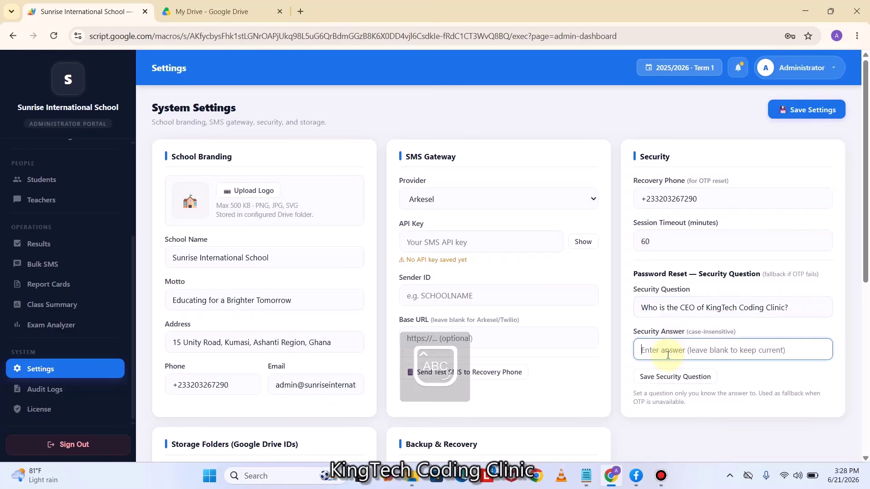
text(ABDULAI RASHID)
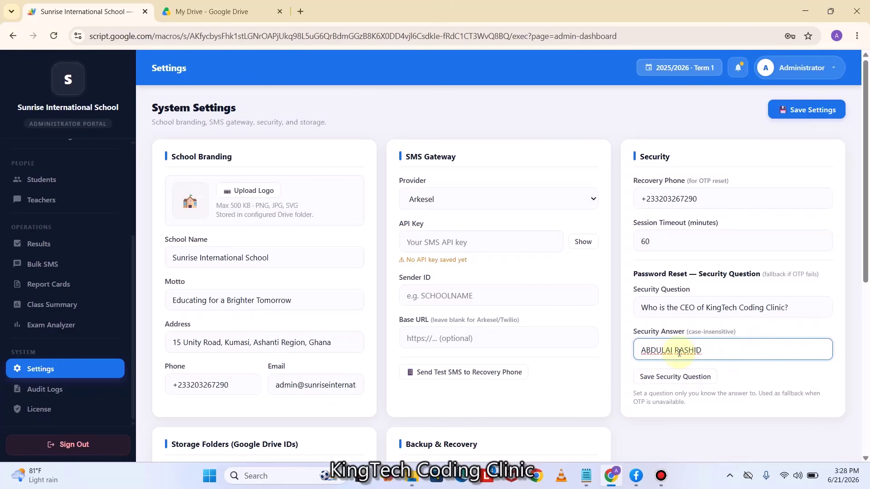
scroll(679, 352, down, 3)
scroll(678, 326, up, 3)
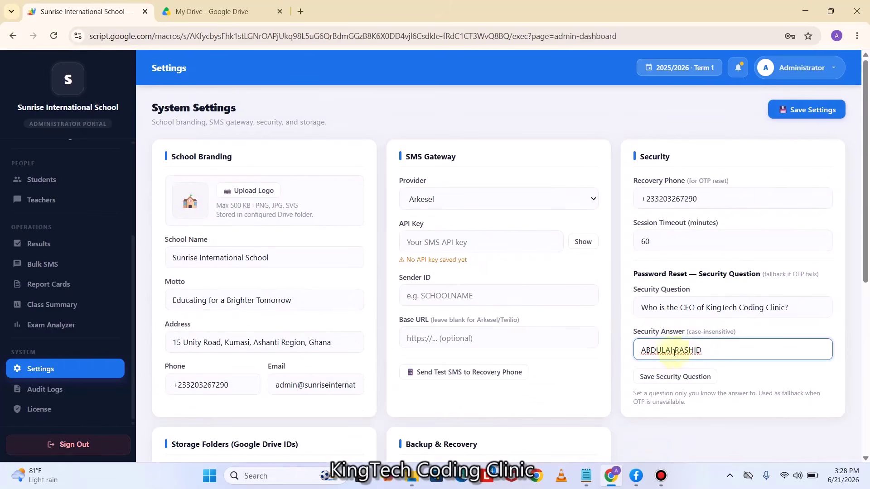
click(804, 117)
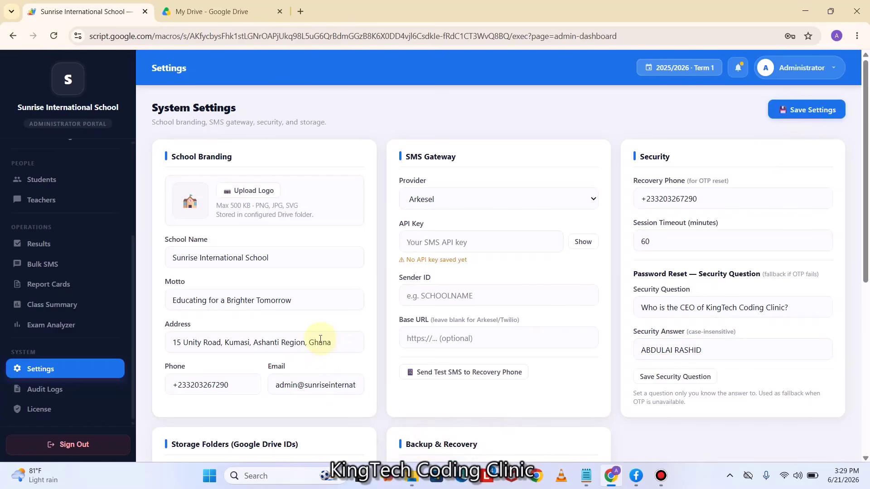
Try uploading the School Logo image from Desktop > DUMMY SCHOOL, which proves too large
click(241, 191)
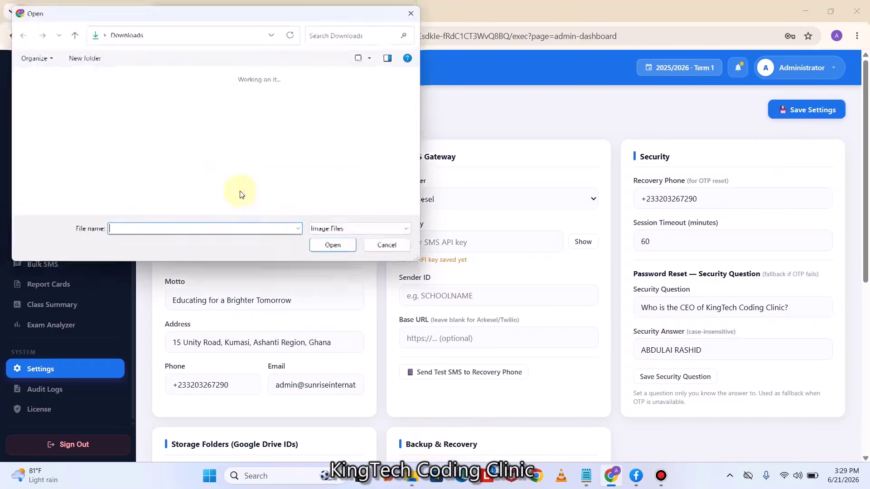
click(55, 115)
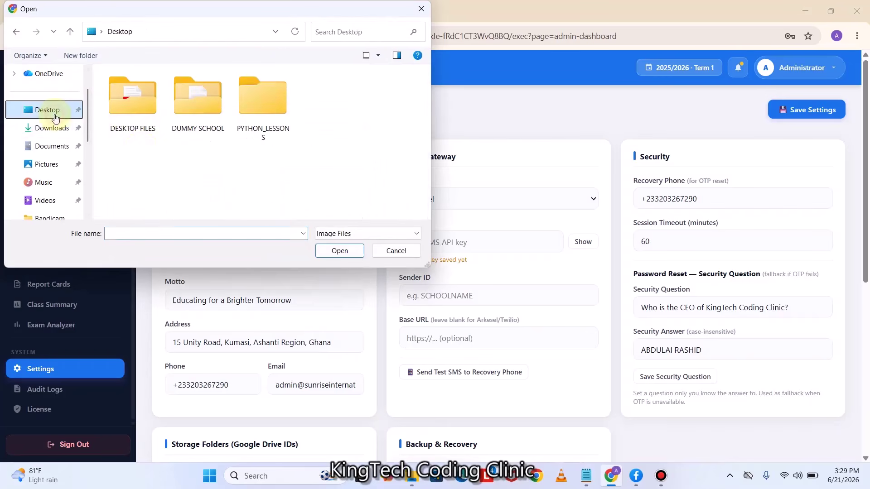
double_click(194, 112)
click(142, 125)
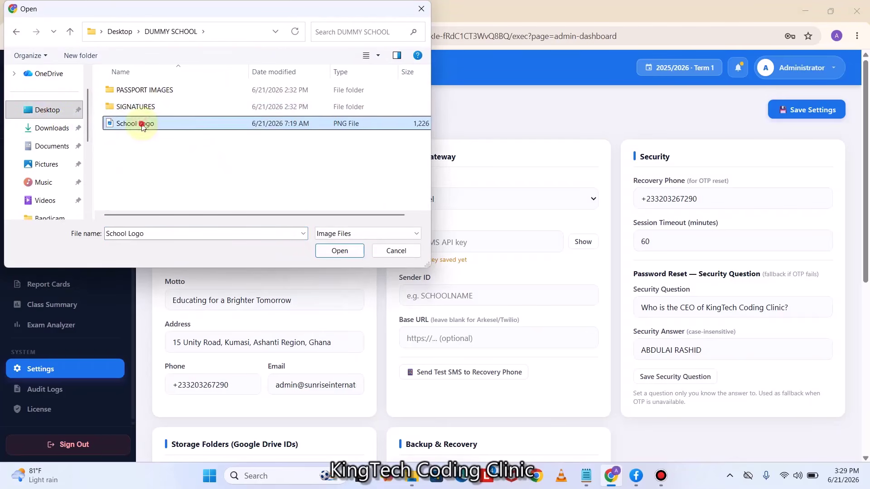
click(338, 251)
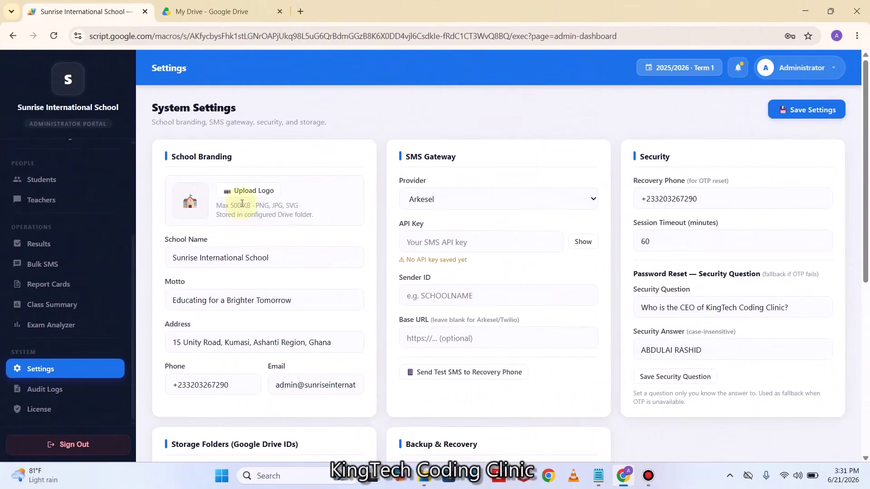
Upload the School Logo PNG from Downloads as the school logo
click(249, 190)
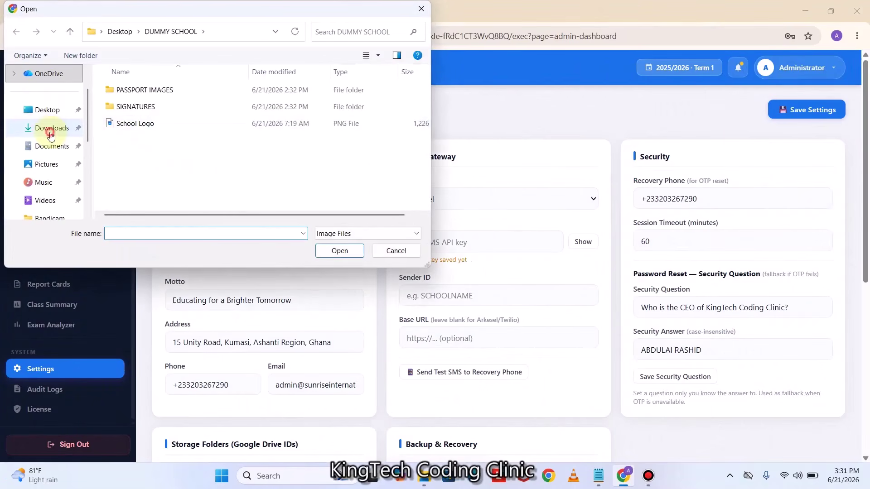
click(52, 128)
click(131, 114)
click(358, 254)
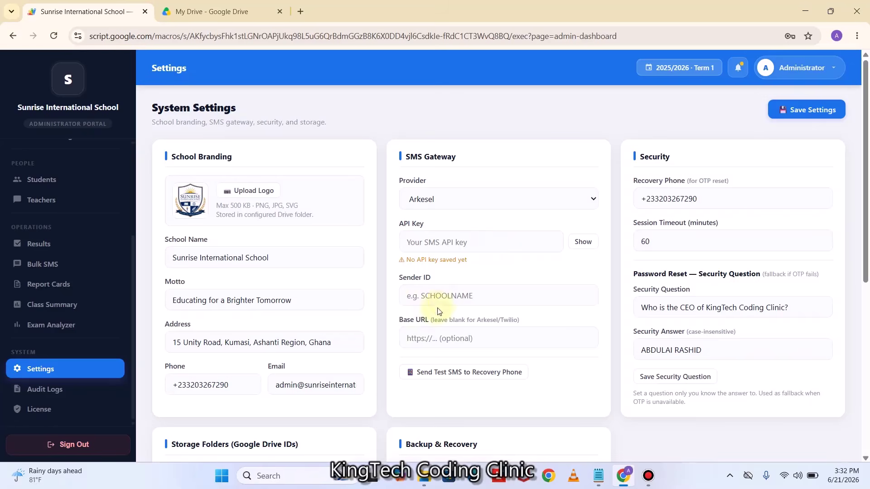
Enter sender ID KTCC, paste the Arkesel API key, and save the settings
click(440, 296)
text(KTCC)
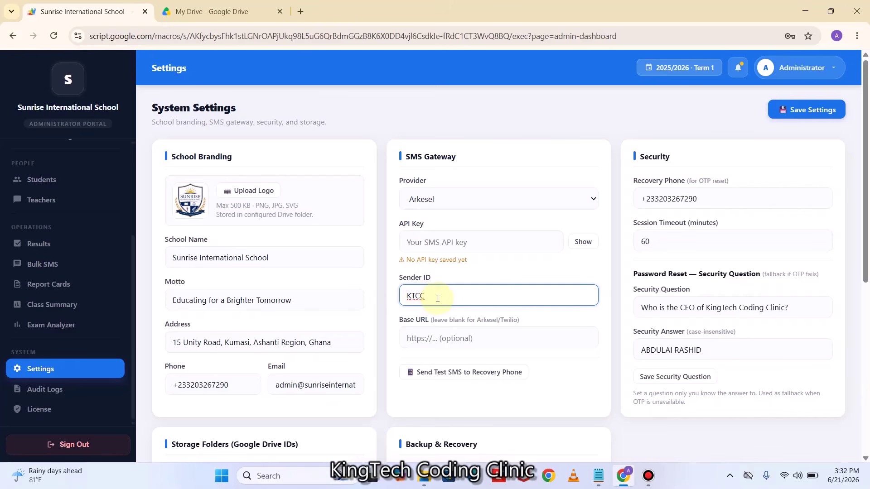
click(492, 237)
key(ctrl+v)
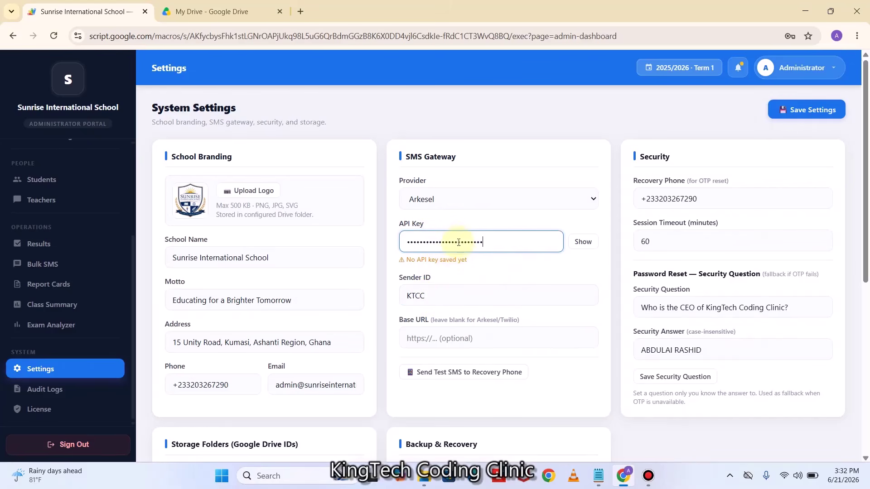
scroll(471, 249, down, 4)
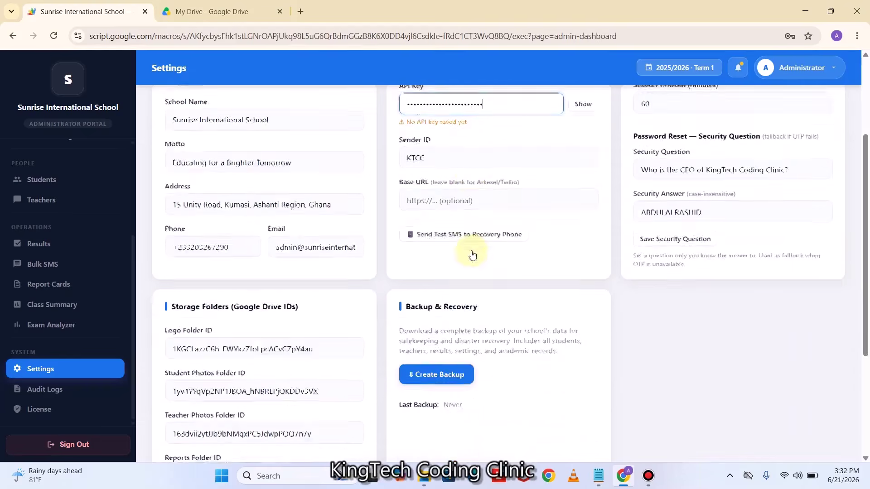
scroll(502, 333, up, 4)
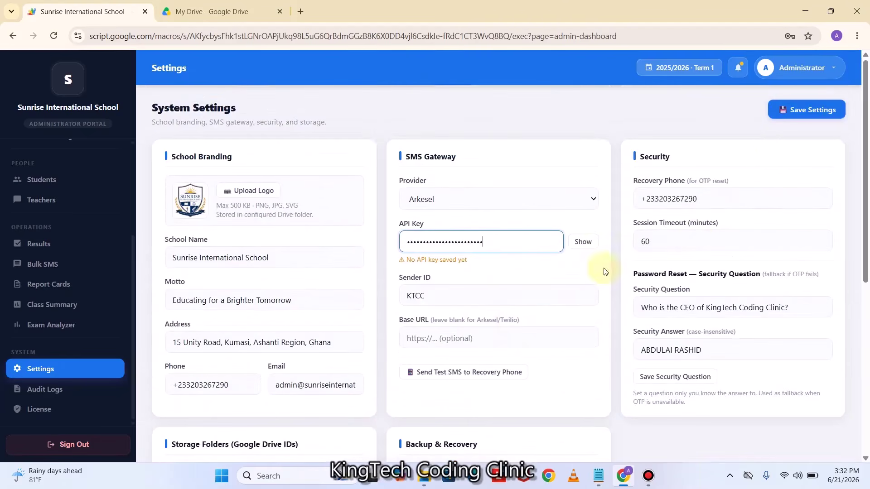
click(811, 112)
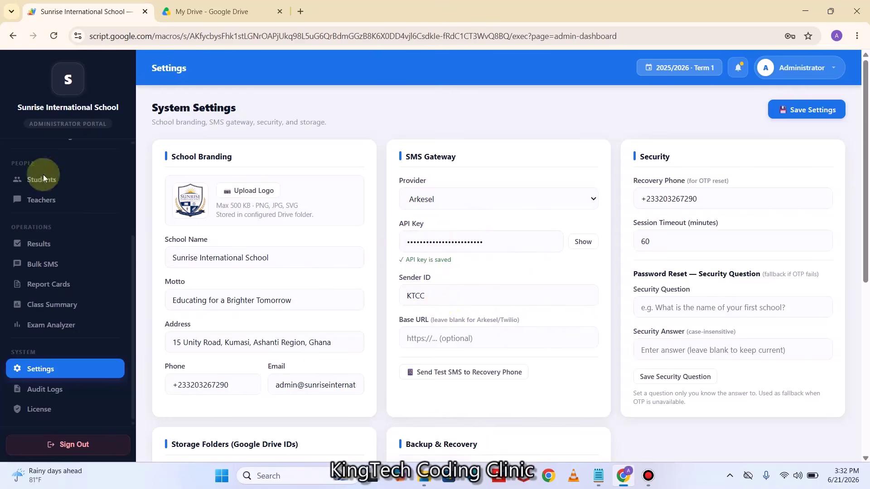
Sign out of the admin portal, declining the password prompt and closing the Apps Script notice
click(78, 446)
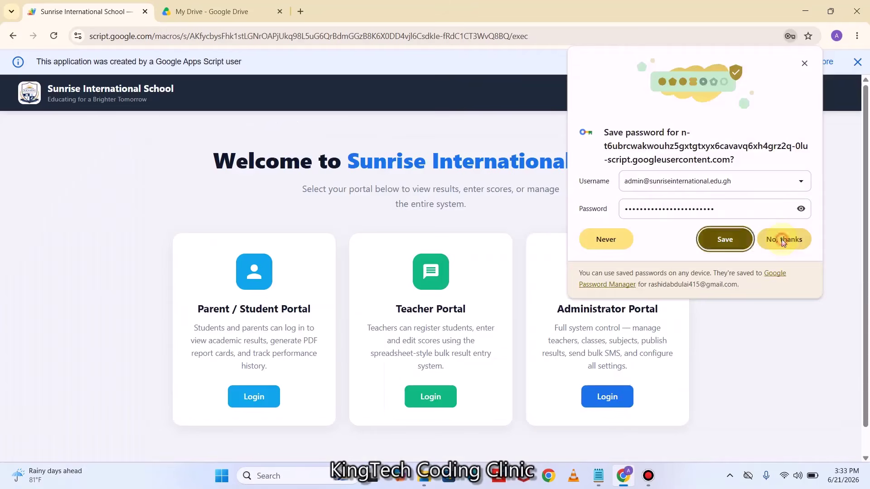
click(782, 240)
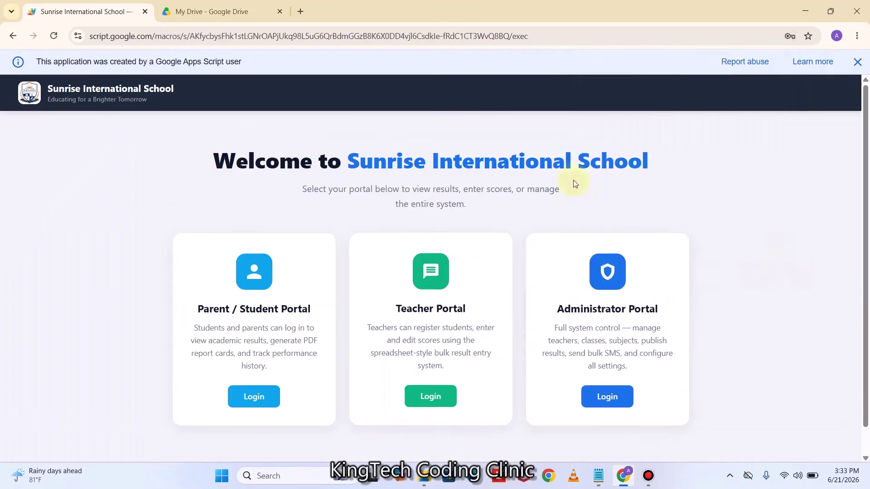
click(857, 62)
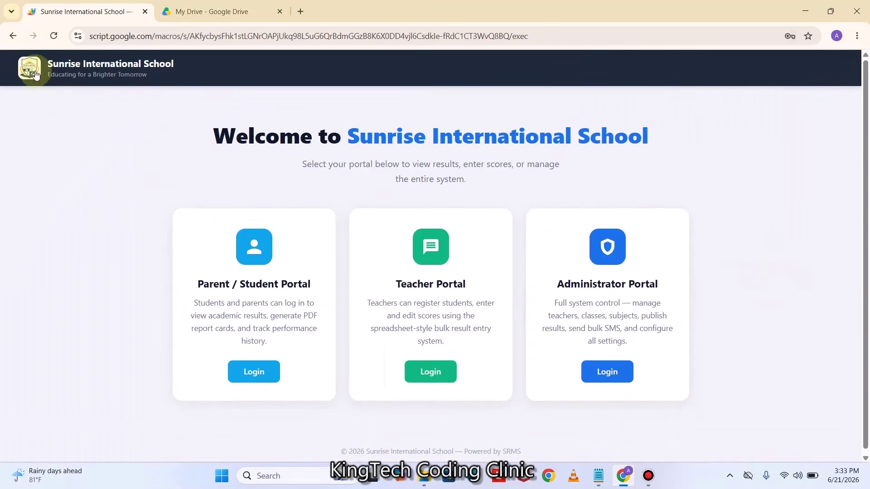
Log back in through the Administrator Portal with the saved admin credentials
click(611, 382)
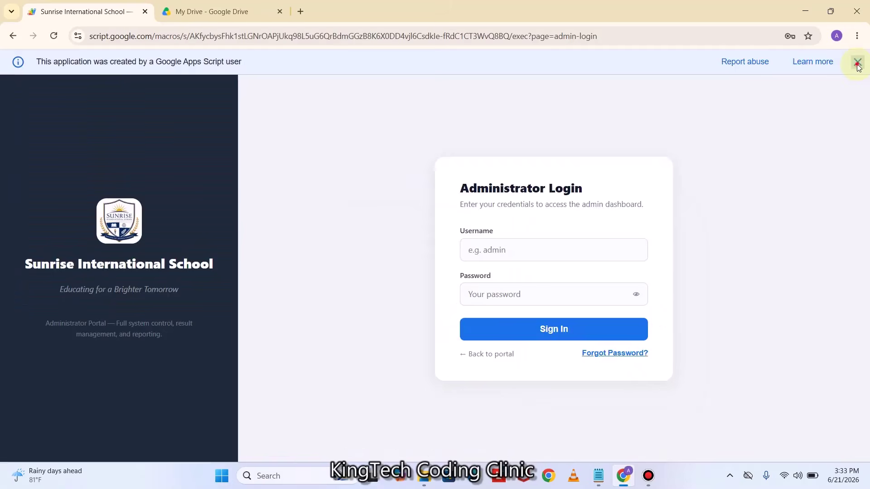
click(855, 62)
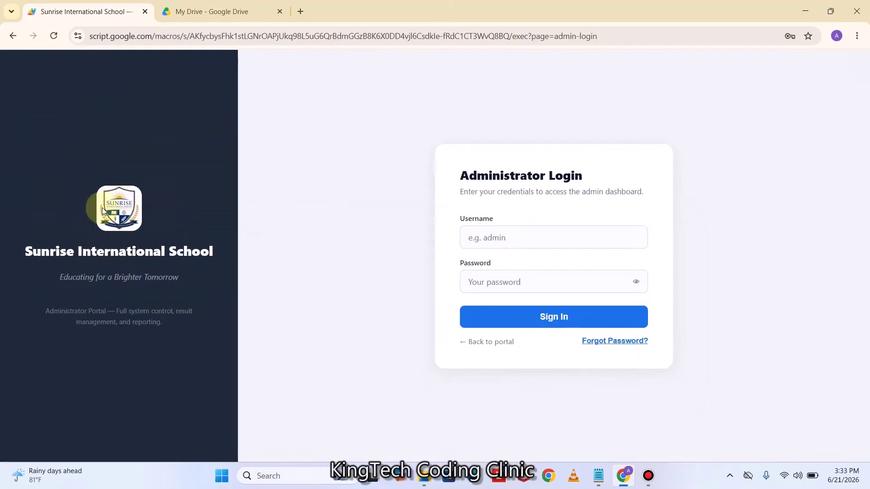
click(496, 237)
click(553, 272)
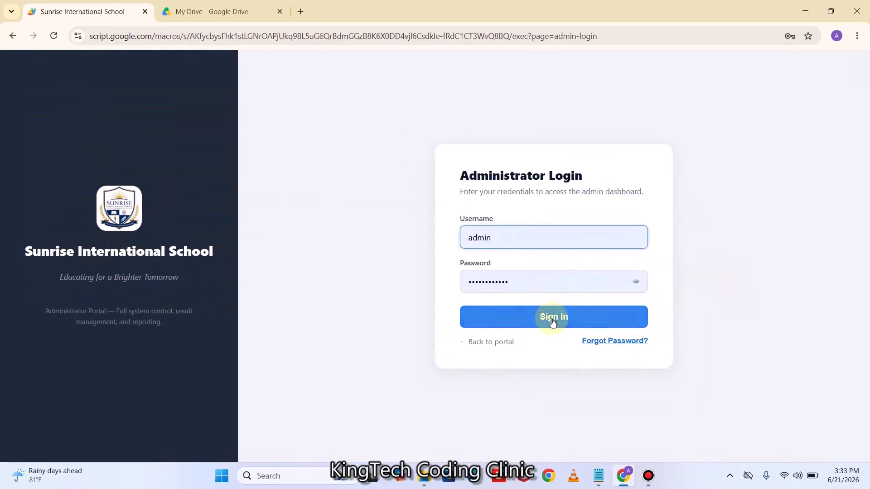
click(553, 319)
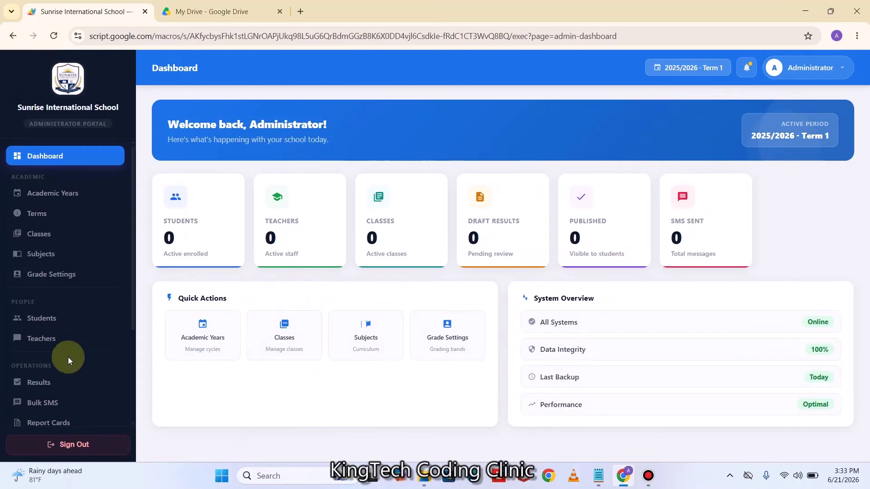
scroll(69, 360, down, 3)
In Settings' SMS Gateway, switch the provider to Custom and back to Arkesel
click(53, 371)
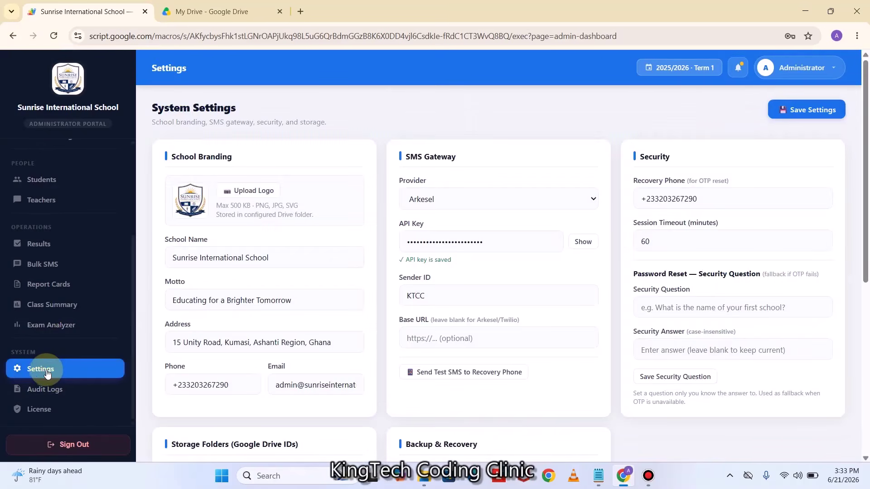
scroll(480, 345, down, 1)
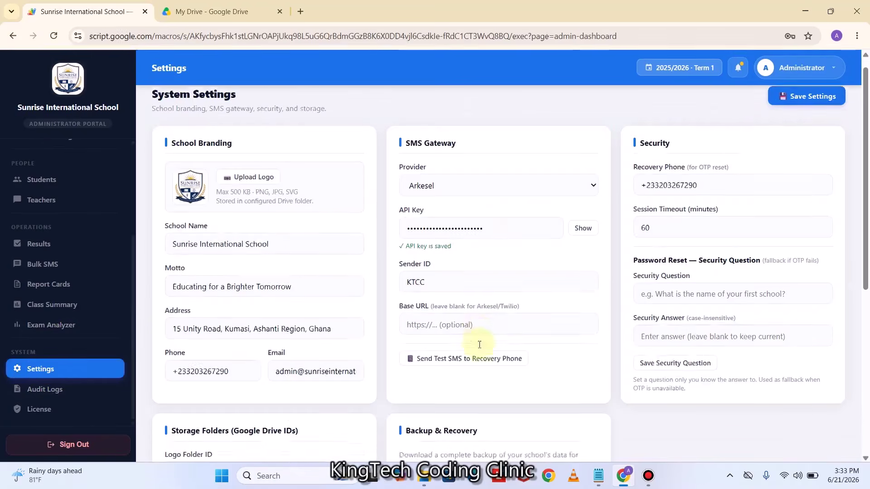
scroll(453, 294, down, 2)
scroll(469, 230, up, 1)
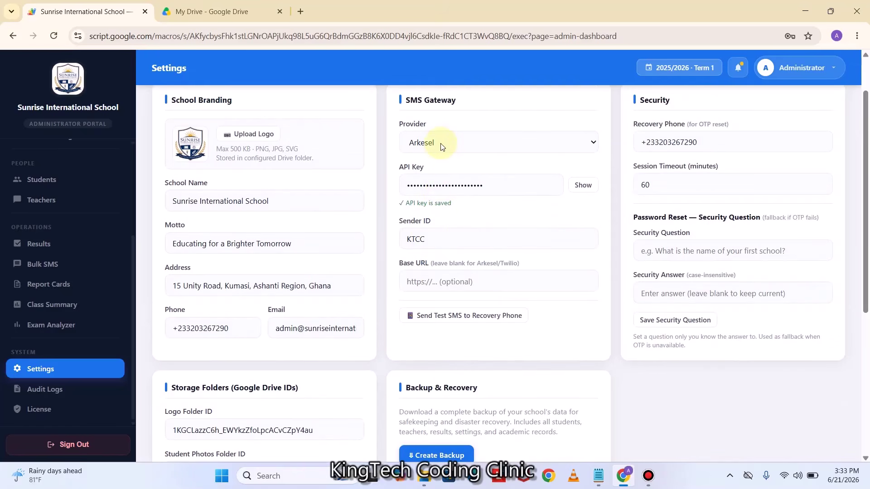
click(550, 143)
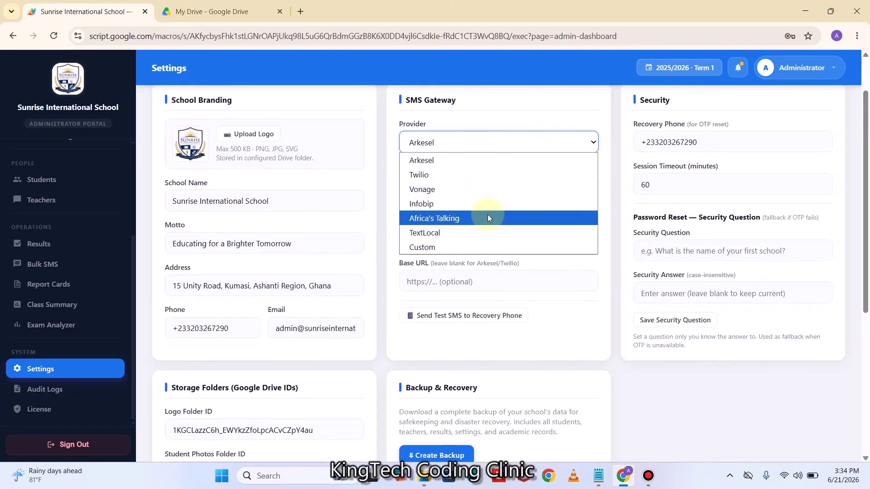
click(426, 250)
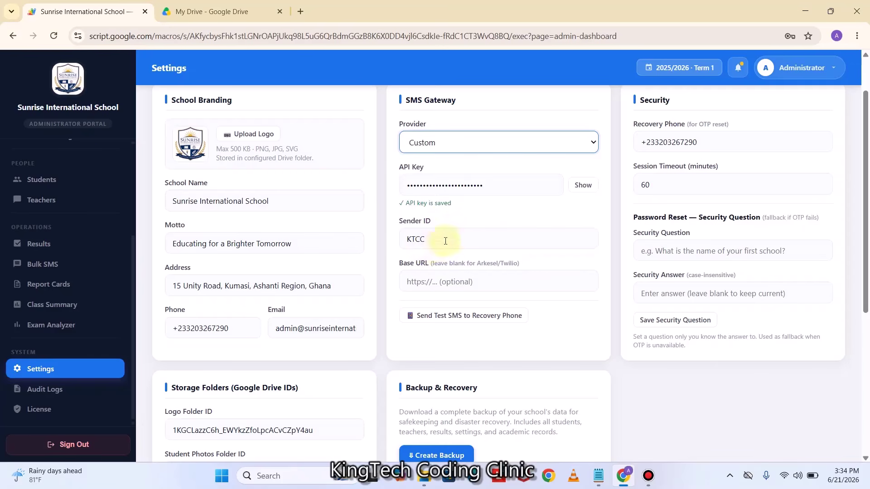
click(591, 143)
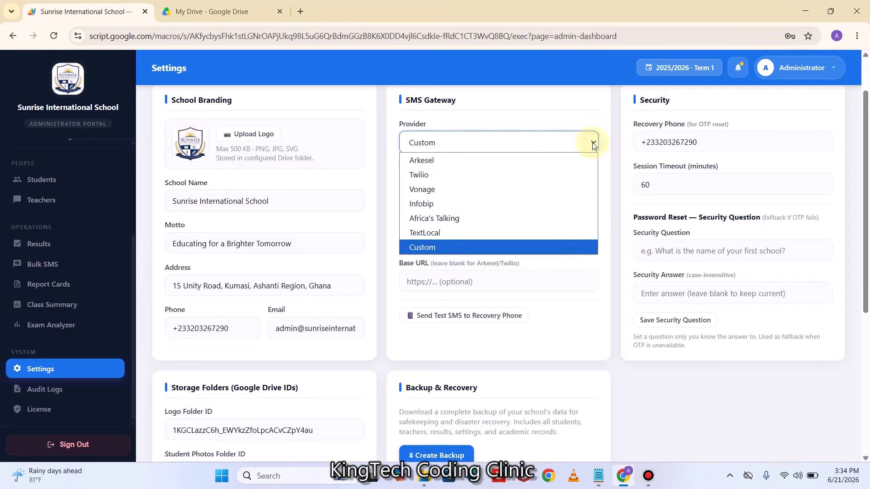
click(441, 166)
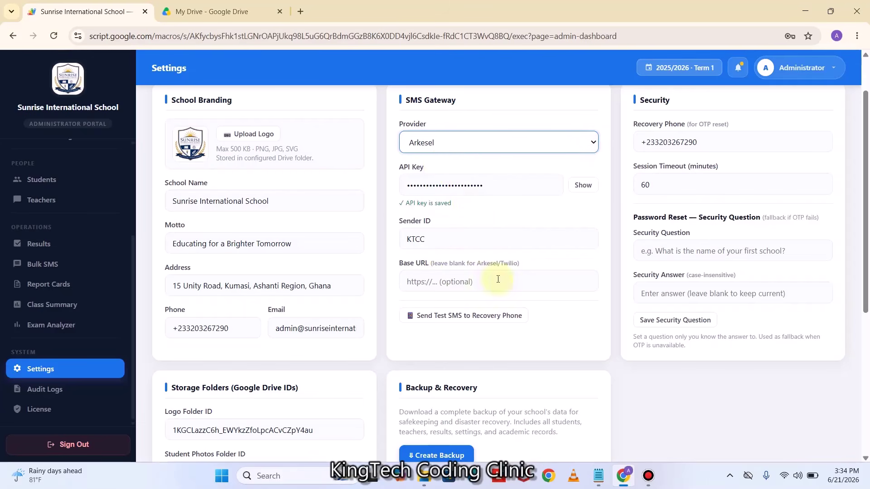
Send a test SMS to the recovery phone
scroll(508, 285, down, 1)
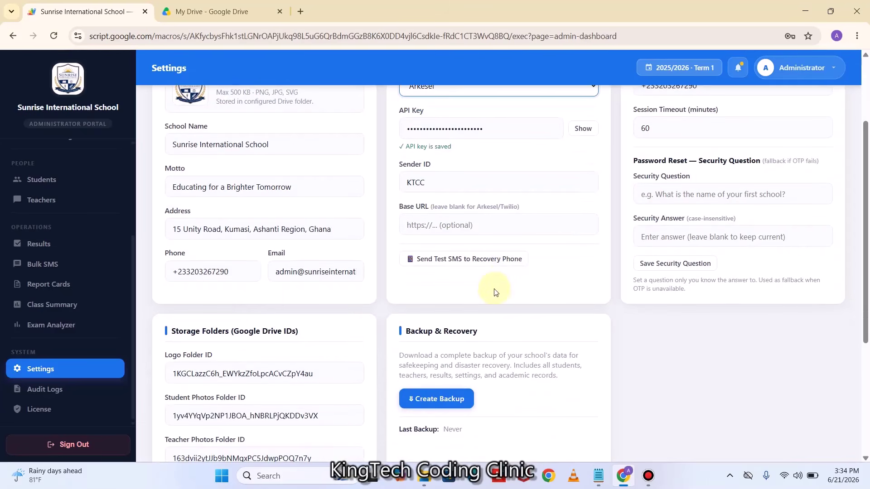
scroll(496, 255, up, 1)
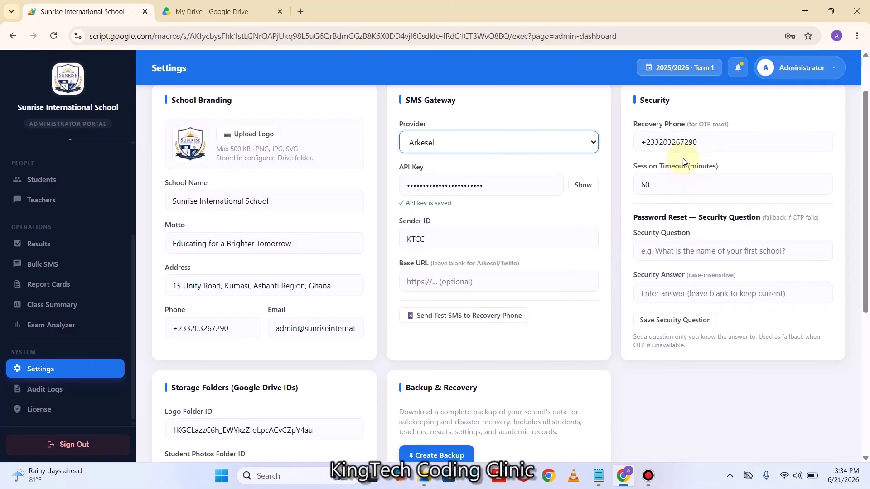
click(450, 320)
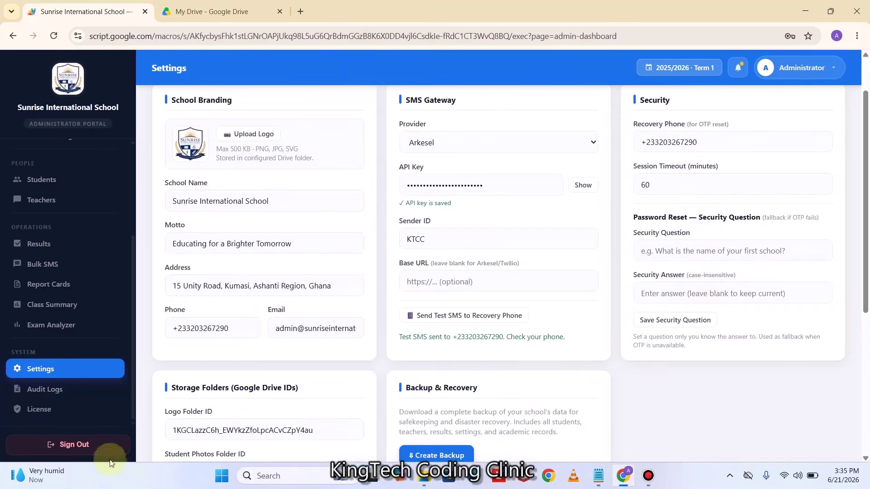
Sign out and return to the Administrator Portal login, closing the Apps Script notices
click(72, 447)
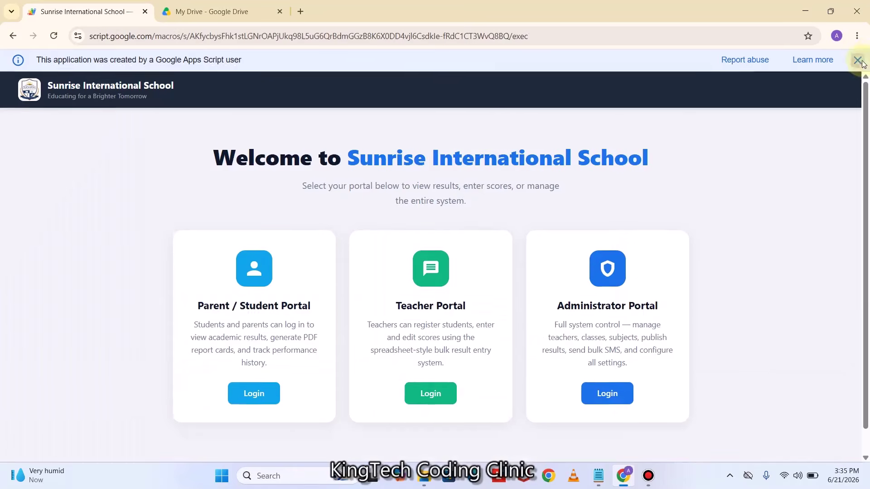
click(856, 62)
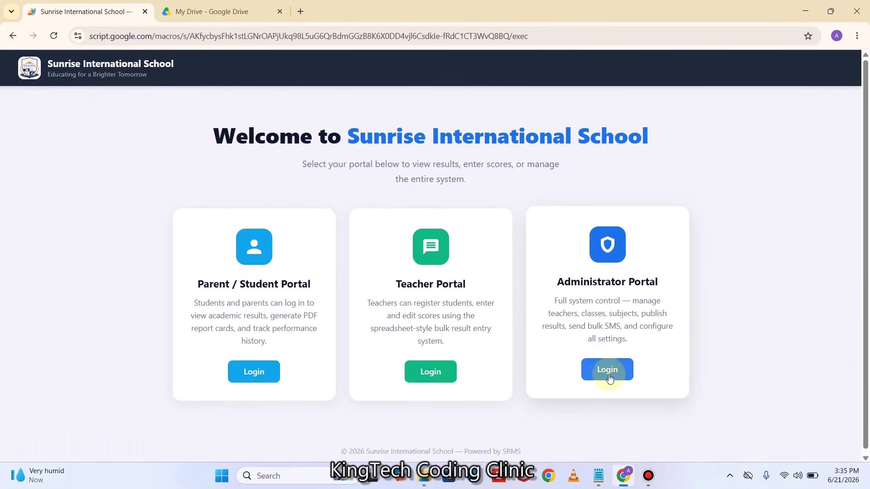
click(611, 375)
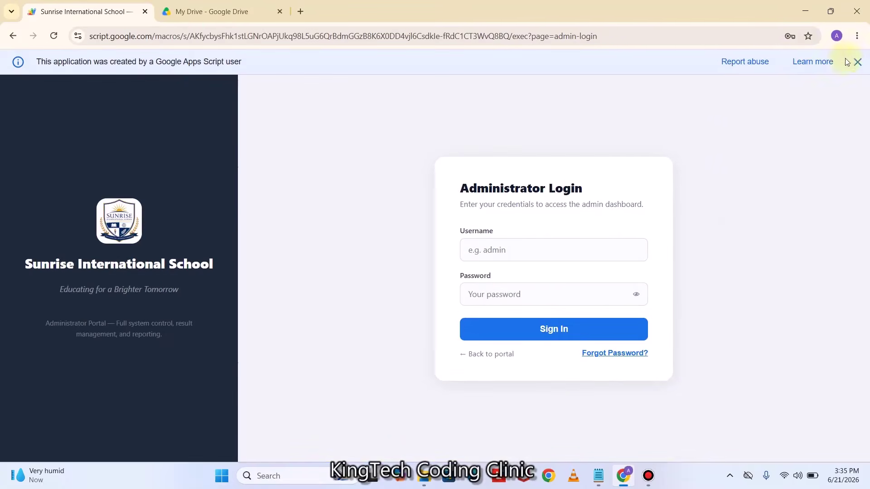
click(858, 62)
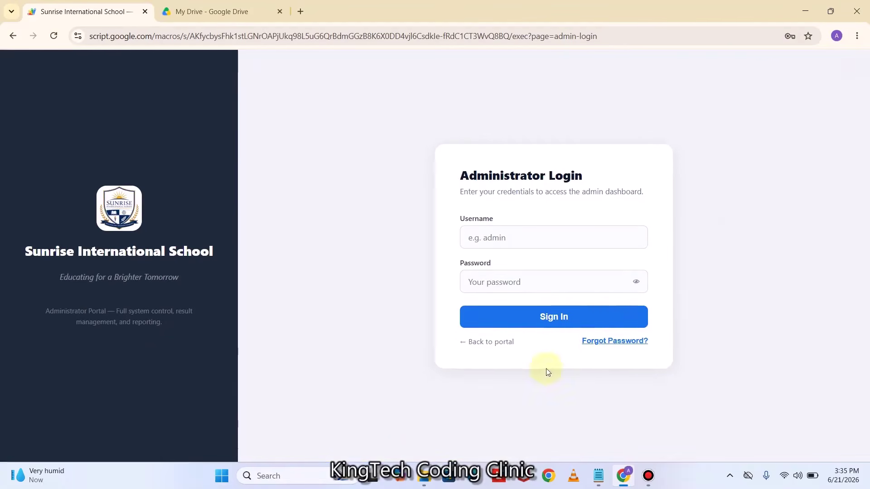
Attempt an admin password reset via SMS OTP, then via the Security Question option
click(597, 351)
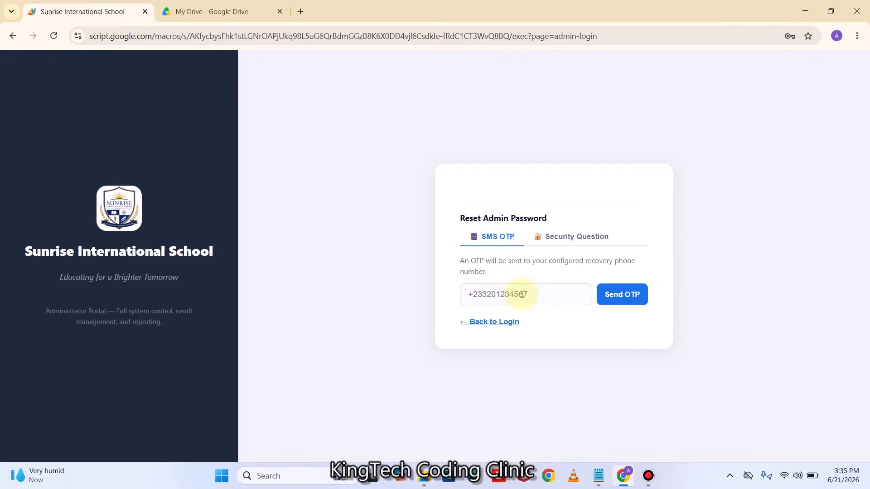
click(504, 295)
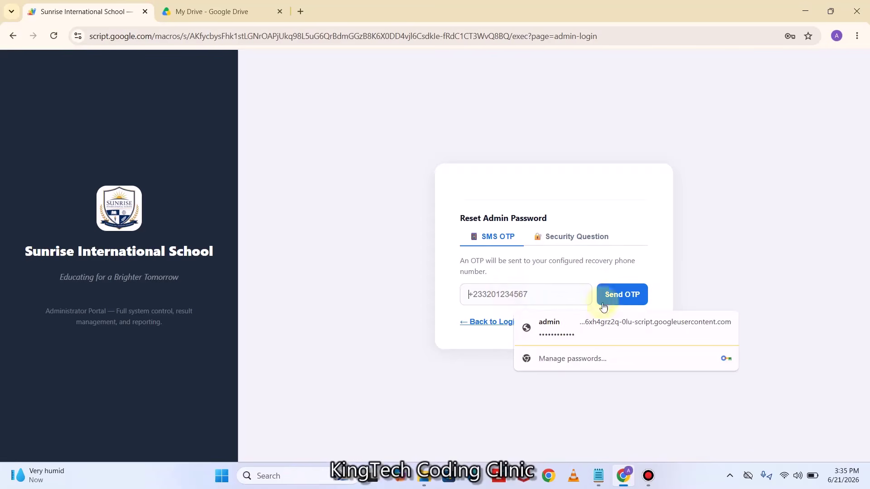
click(665, 265)
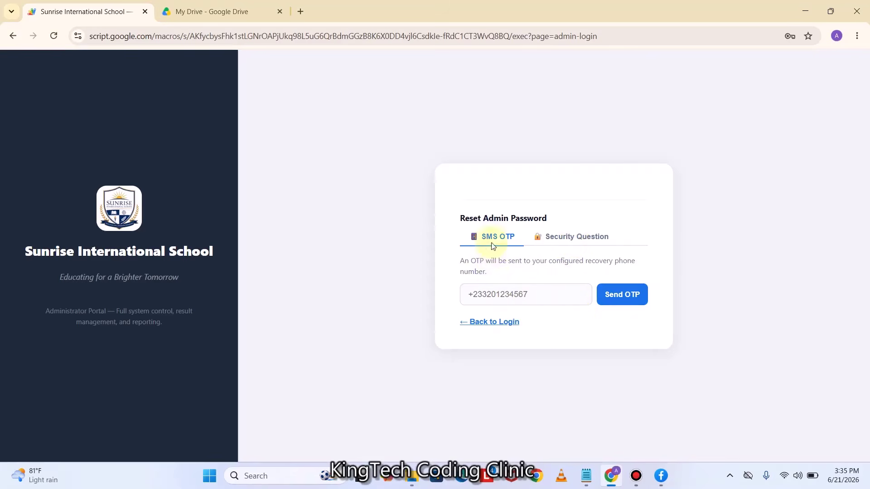
click(581, 243)
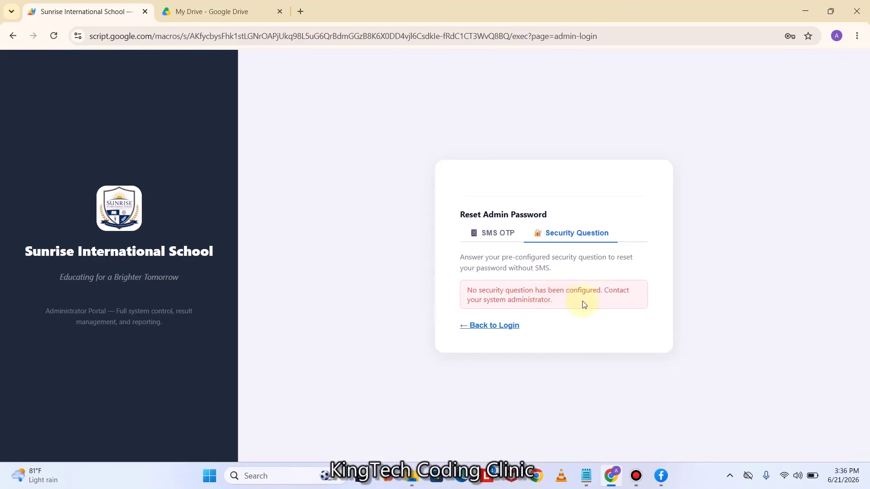
Return to login, sign in with the saved admin credentials, and open System Settings
click(507, 329)
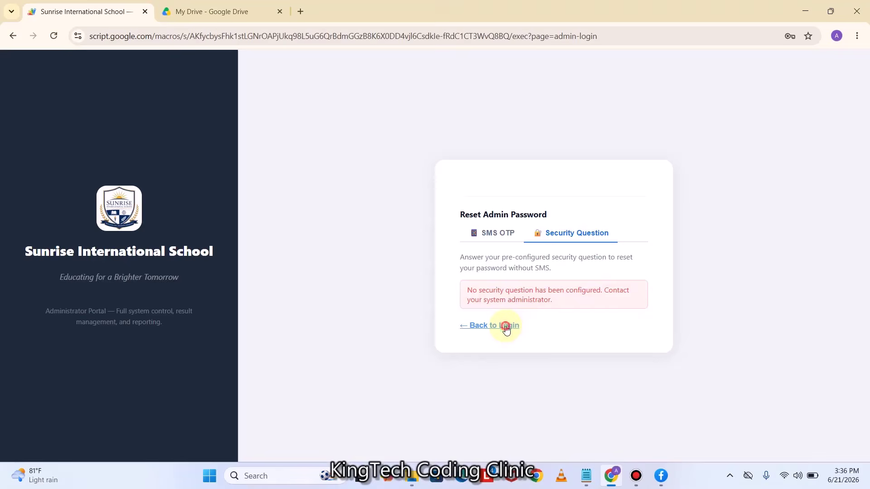
click(509, 233)
click(540, 265)
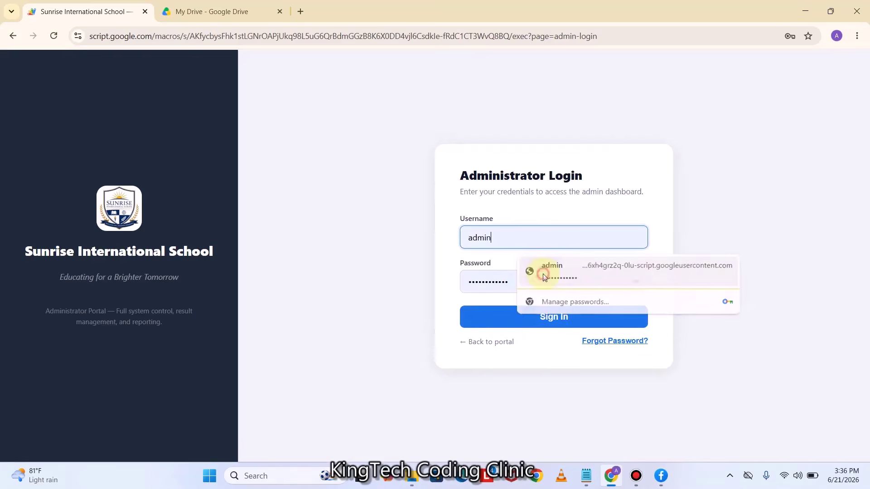
click(532, 323)
scroll(116, 344, down, 2)
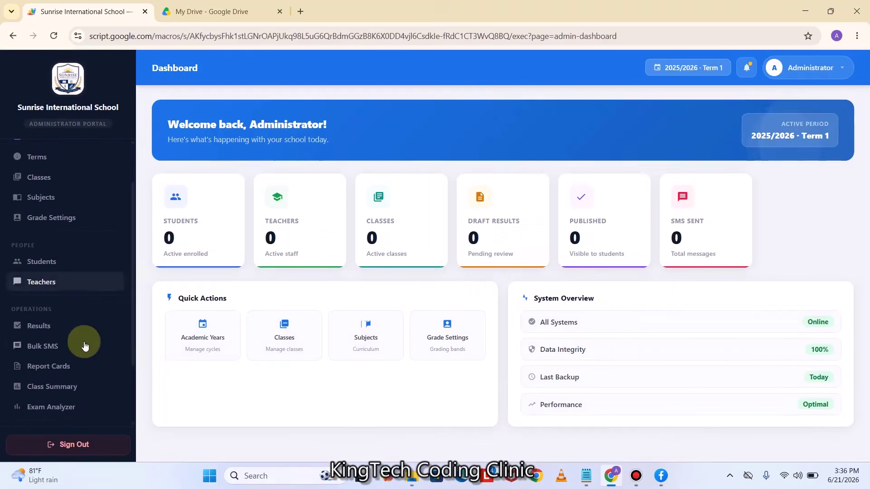
scroll(56, 393, down, 2)
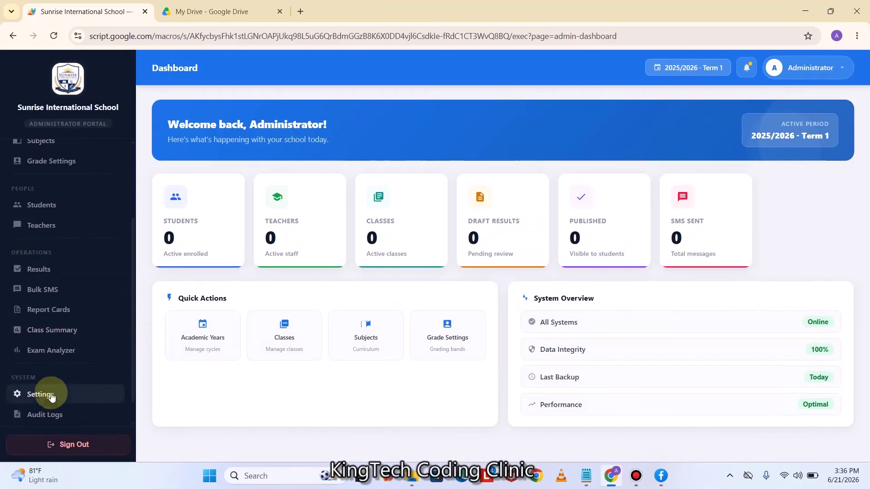
click(46, 393)
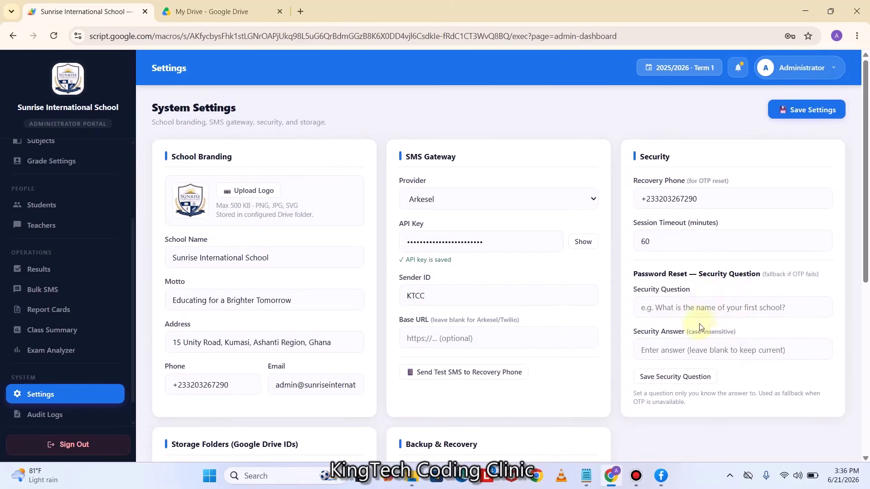
Enter 'Who is the CEO of KTCC' as the password-reset security question
click(665, 307)
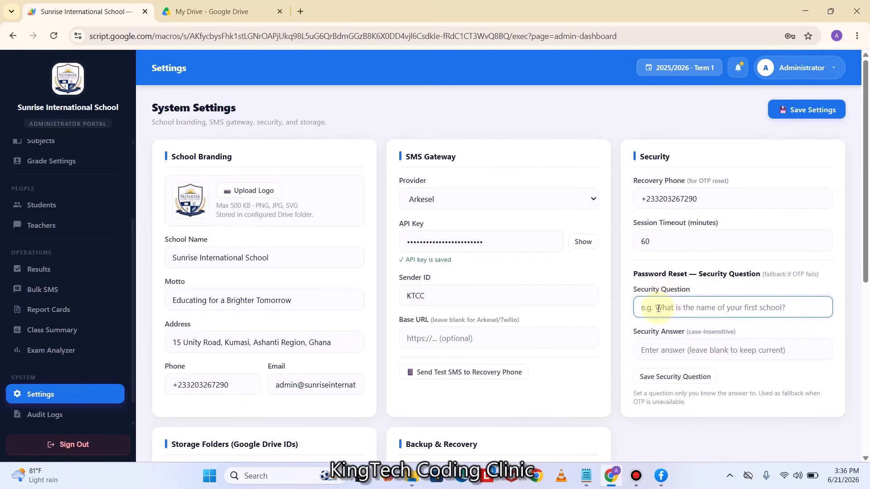
key(Caps_Lock)
text(What)
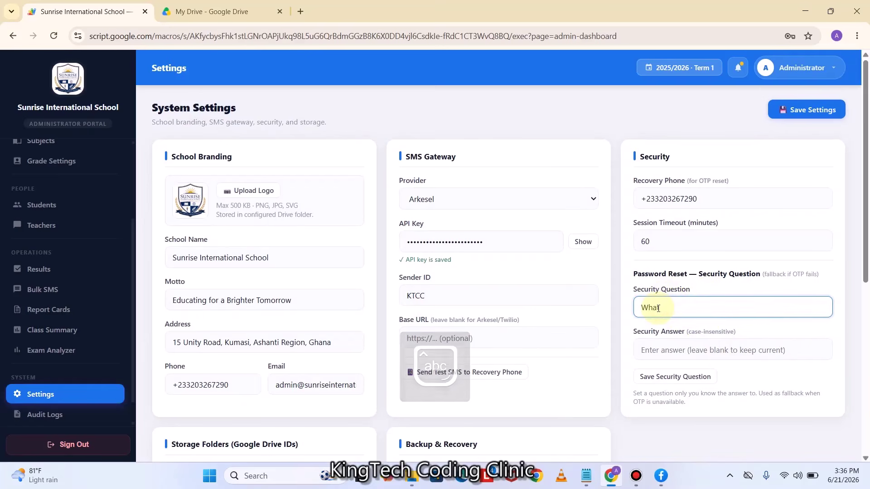
text( is your)
key(Num_Lock)
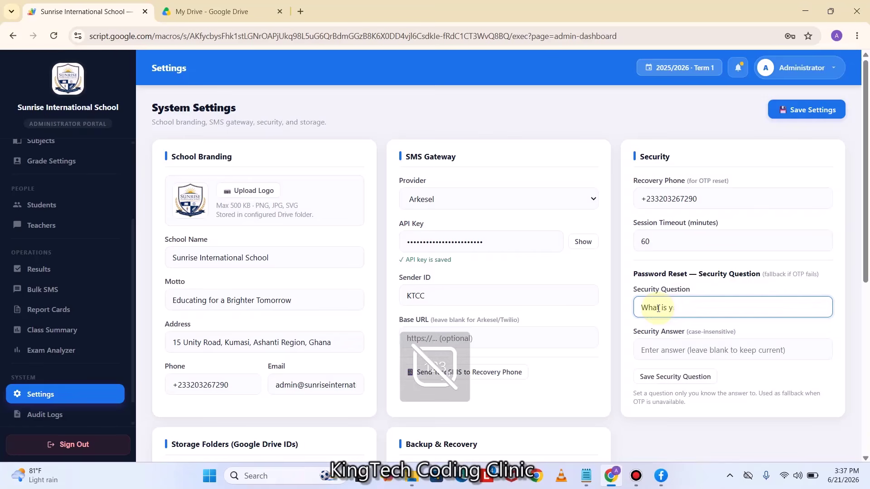
key(Caps_Lock)
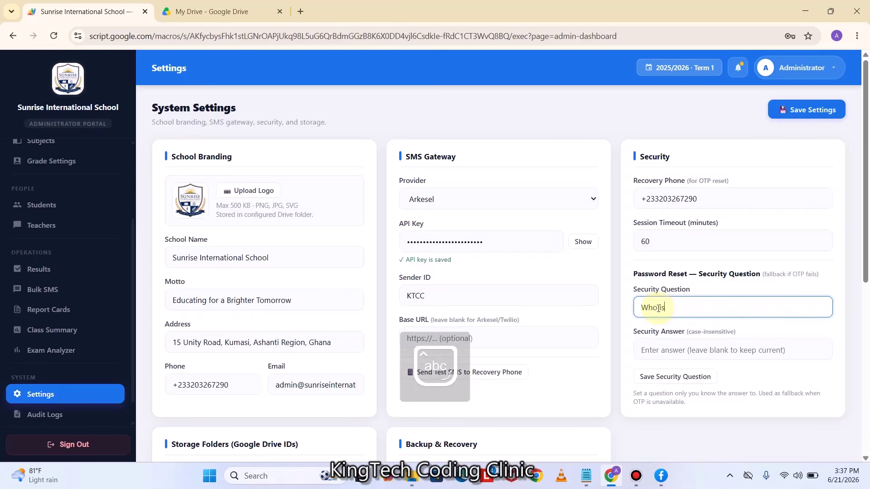
text(o is the CEO of KTCC)
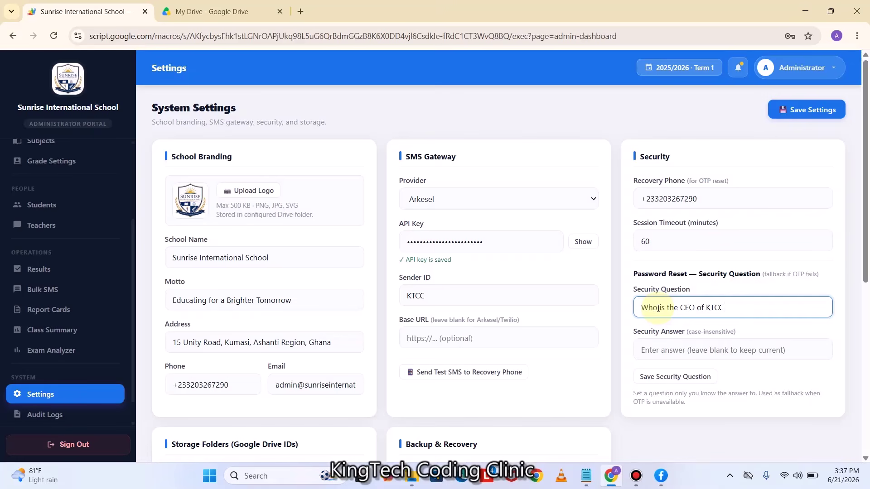
Enter the CEO's name as the security answer, save the question, then save system settings
click(659, 350)
key(Caps_Lock)
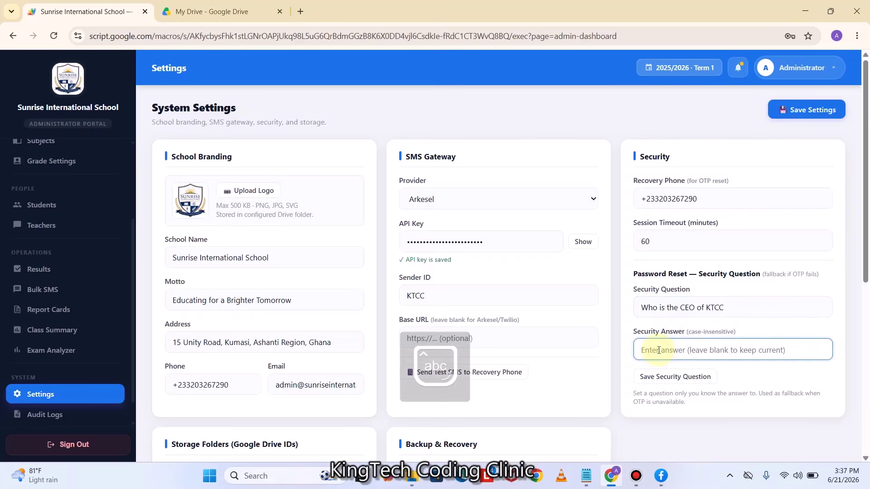
text(ABDULAI RASHID)
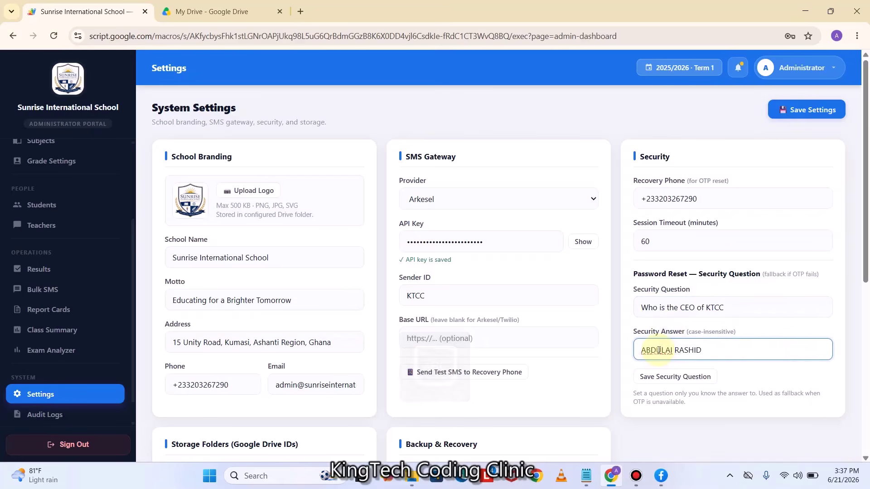
click(674, 380)
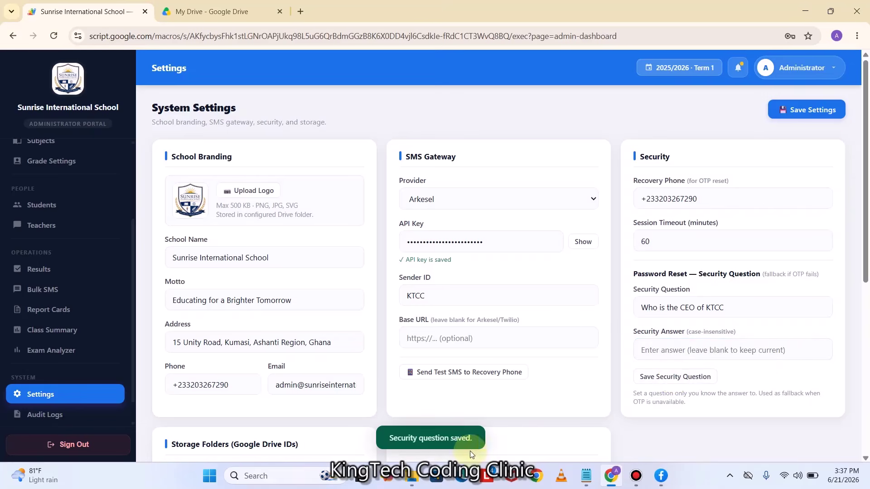
click(814, 113)
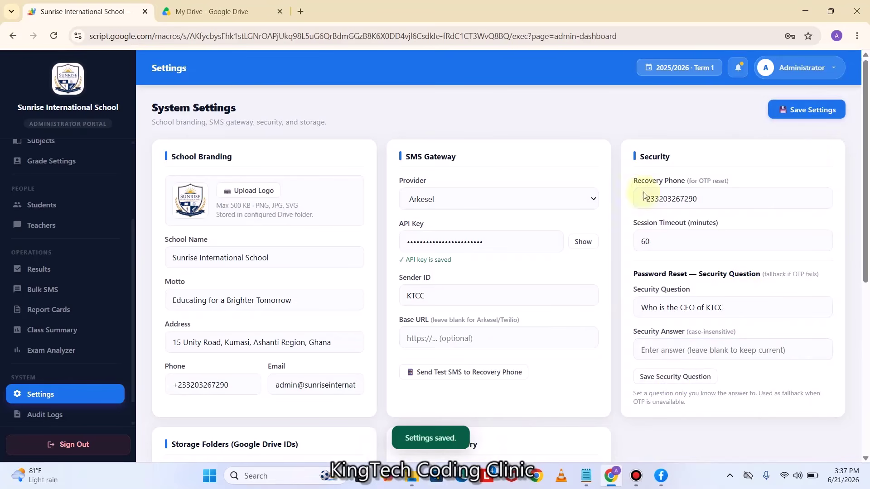
scroll(52, 399, down, 1)
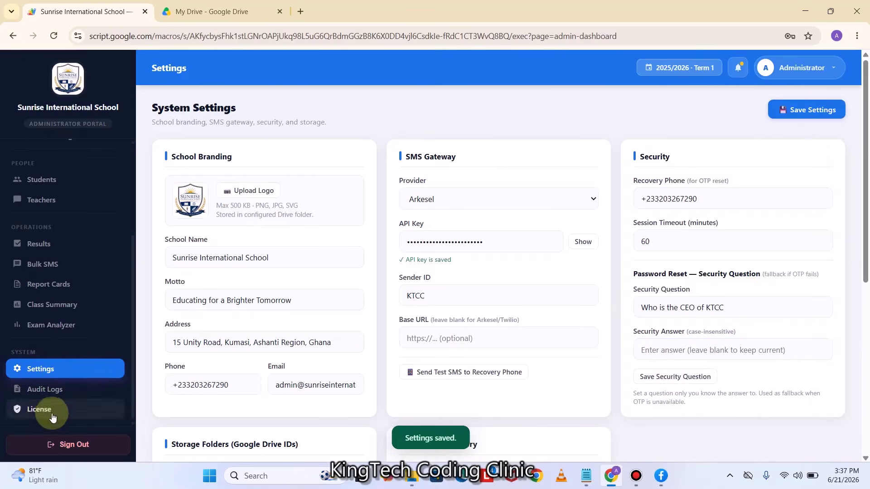
Sign out of the admin portal and go to the Administrator Login page
click(62, 454)
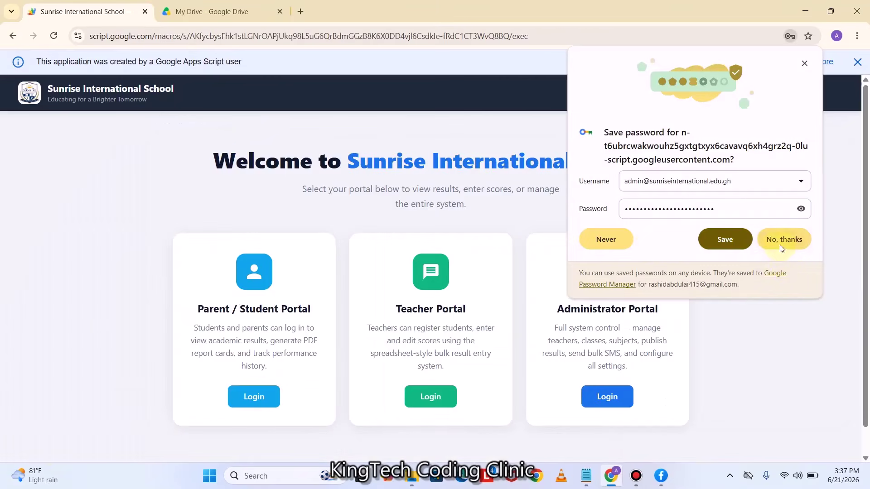
click(784, 240)
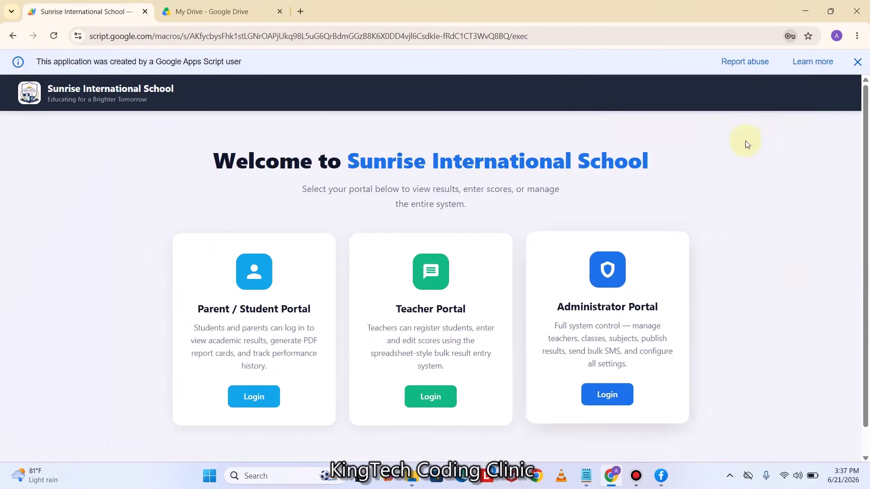
click(857, 62)
click(608, 371)
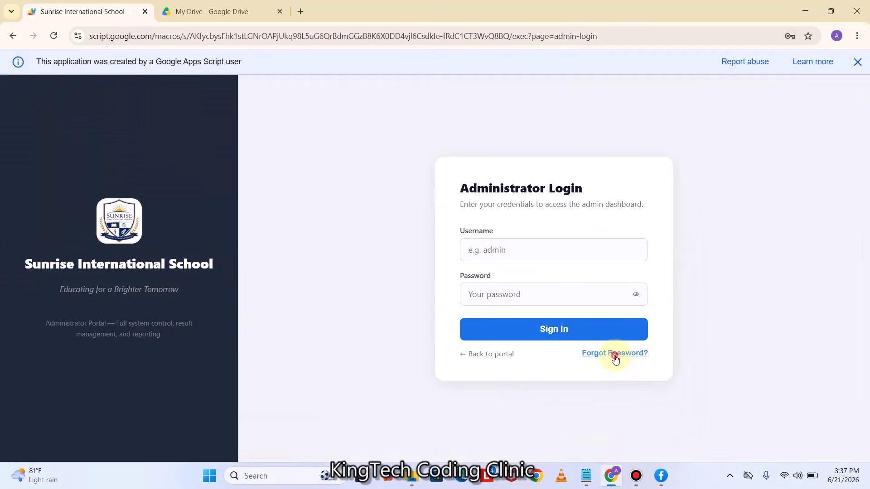
Look over the Security Question and SMS OTP password reset options, then return to login
click(616, 358)
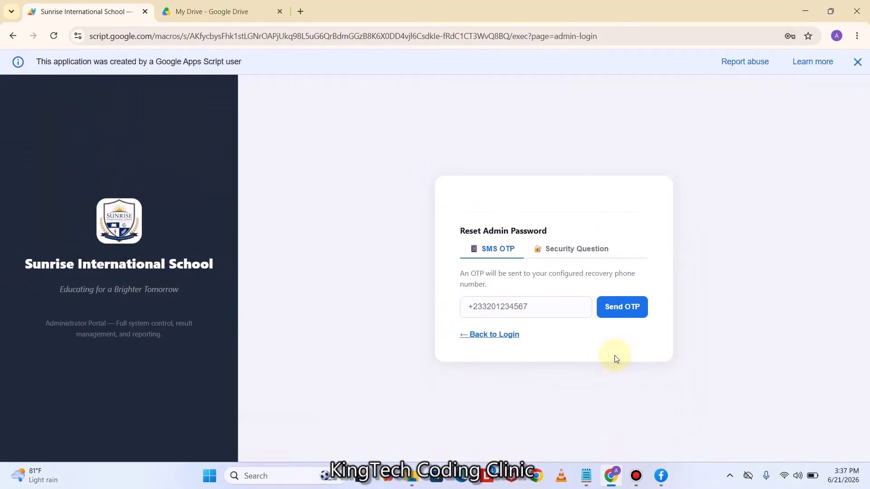
click(590, 253)
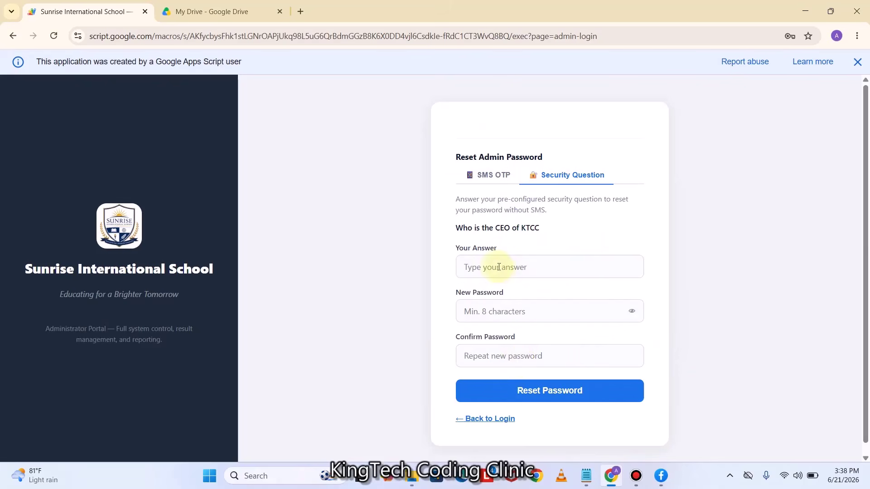
click(497, 267)
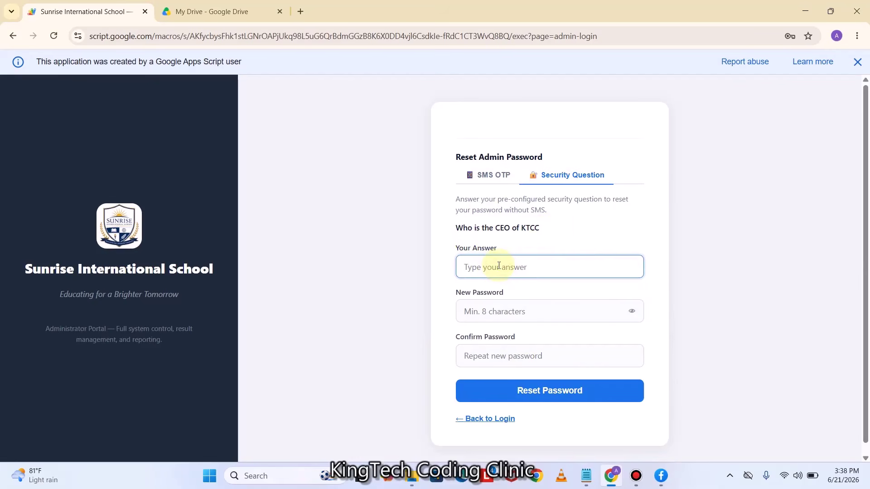
click(488, 309)
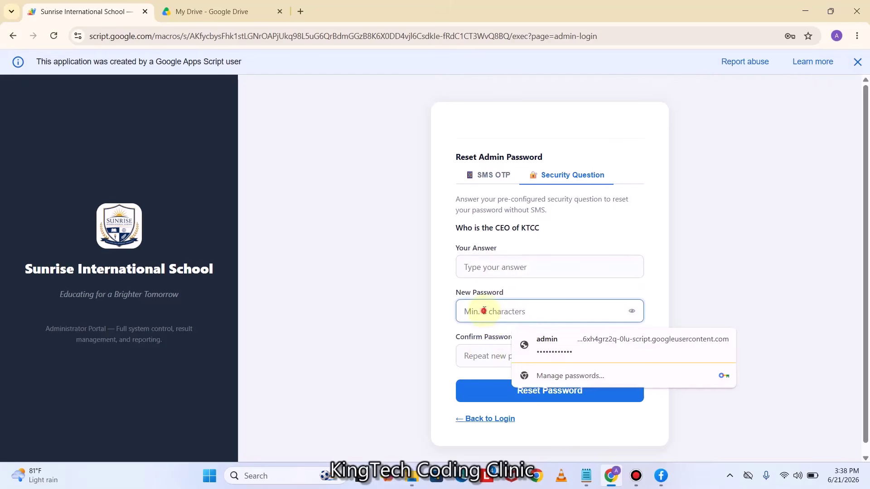
click(485, 355)
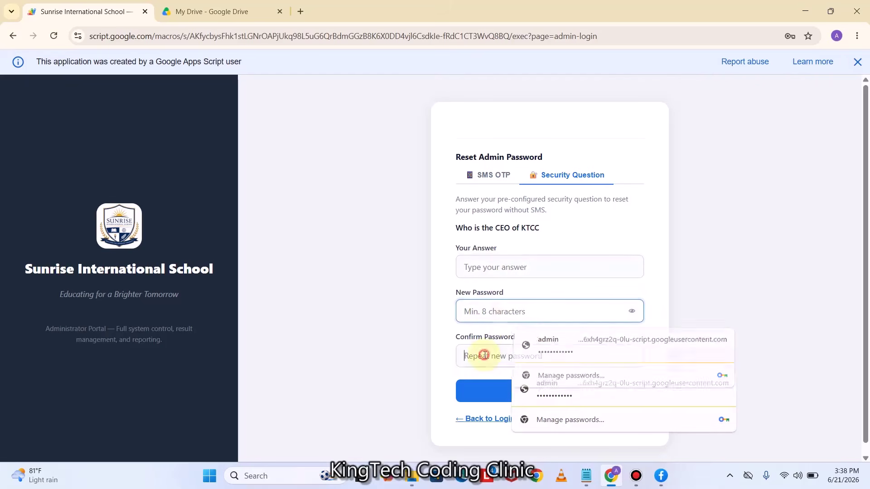
click(436, 372)
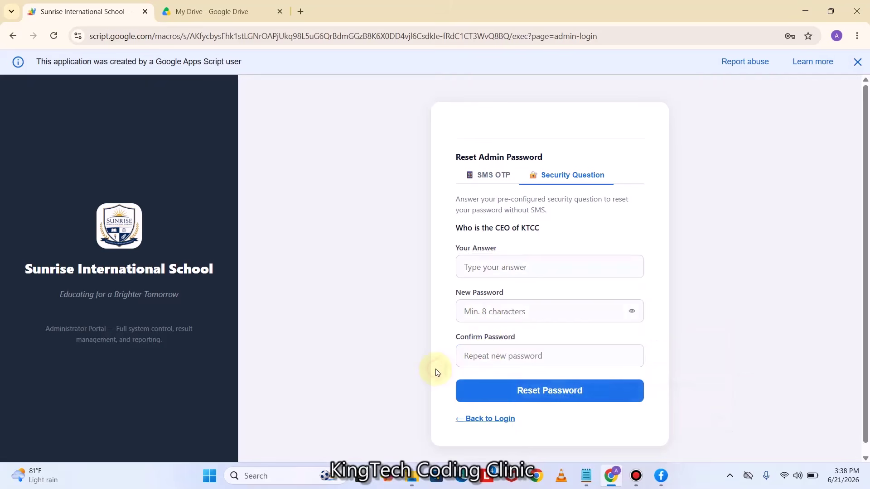
click(494, 180)
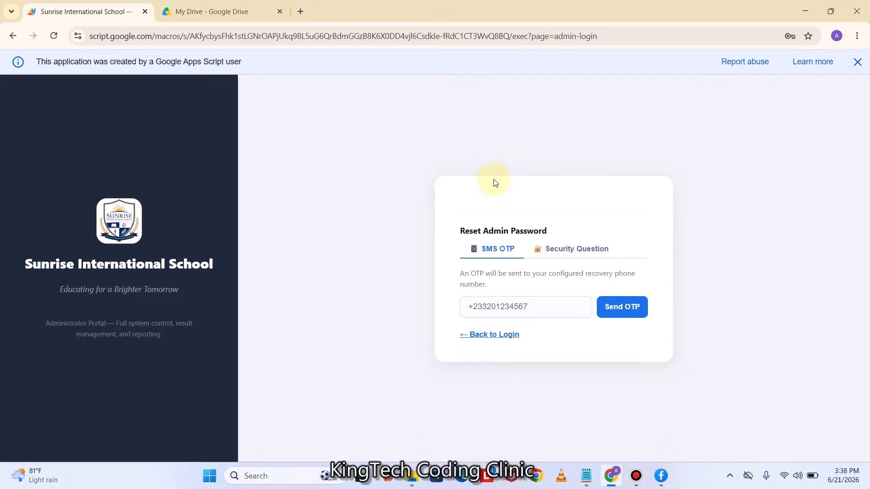
click(495, 337)
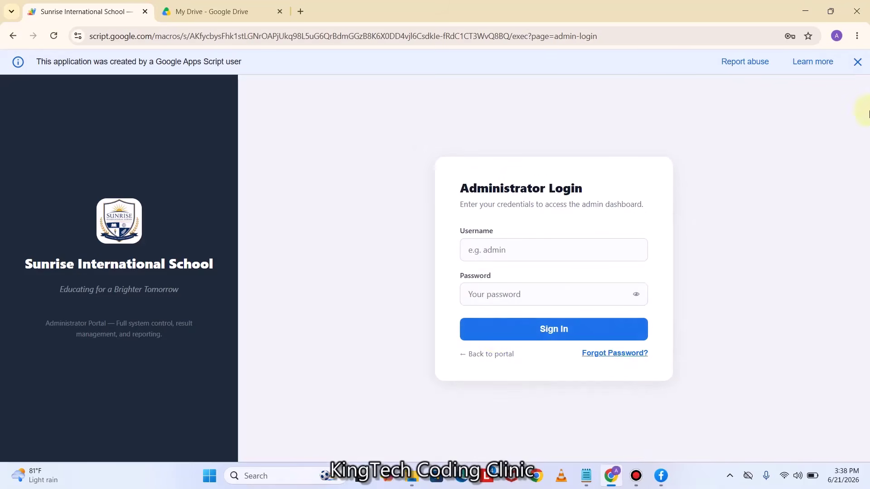
Sign in as administrator with saved credentials and view Academic Years, showing 2025/2026 active
click(857, 62)
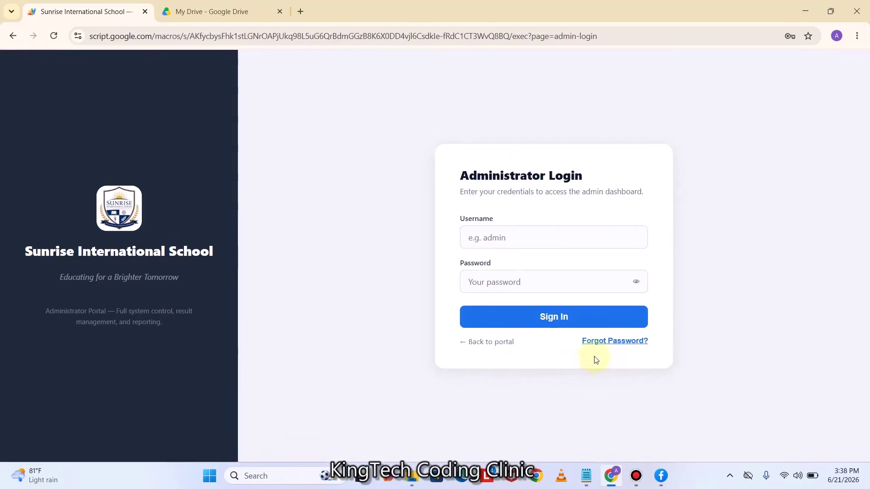
click(518, 237)
click(551, 268)
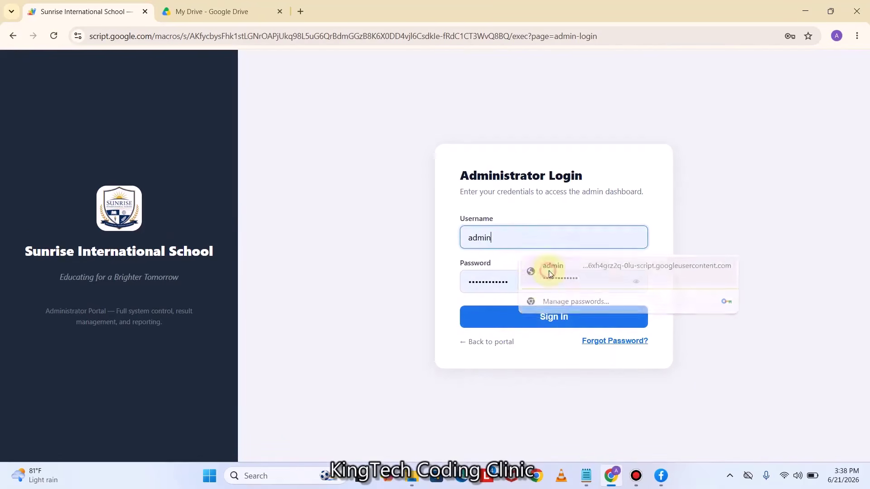
click(524, 317)
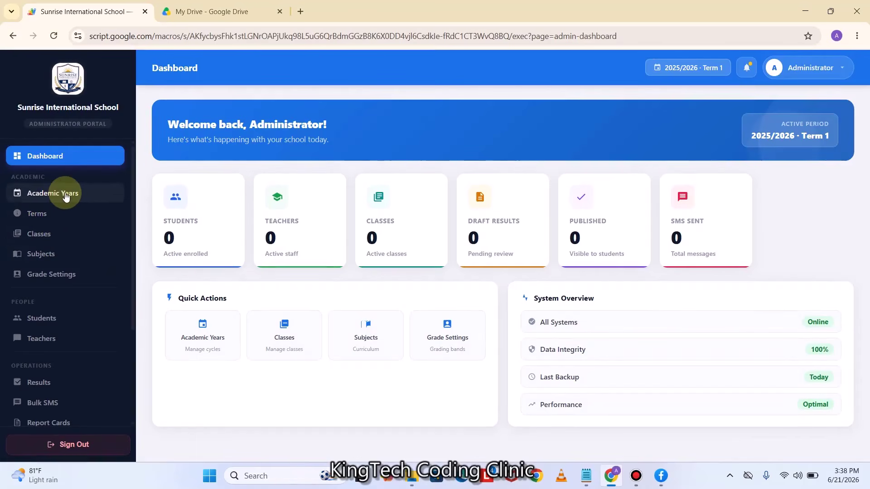
click(67, 195)
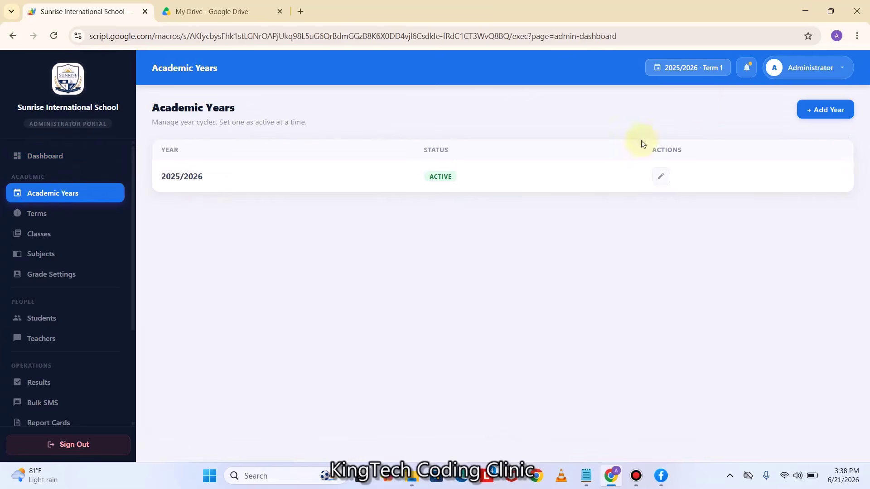
Add the 2026/2027 academic year and bring up the Terms list (Term 1–3)
click(828, 111)
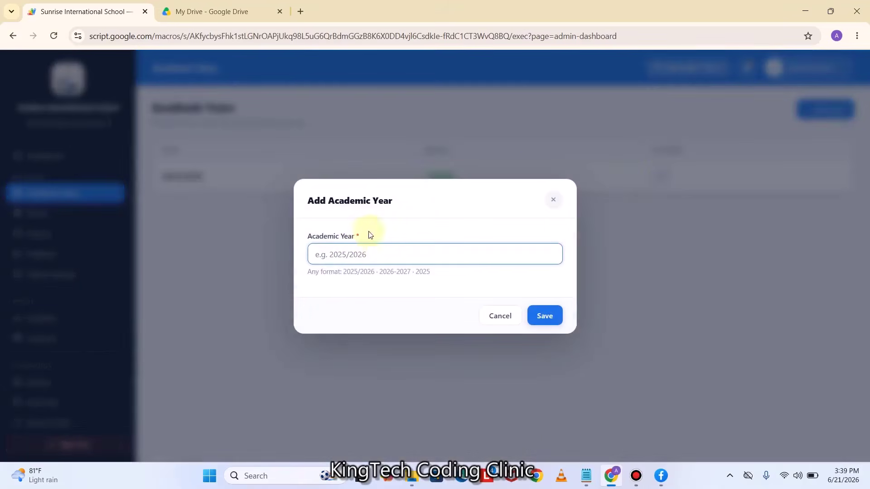
click(352, 250)
text(2026/2027)
click(546, 315)
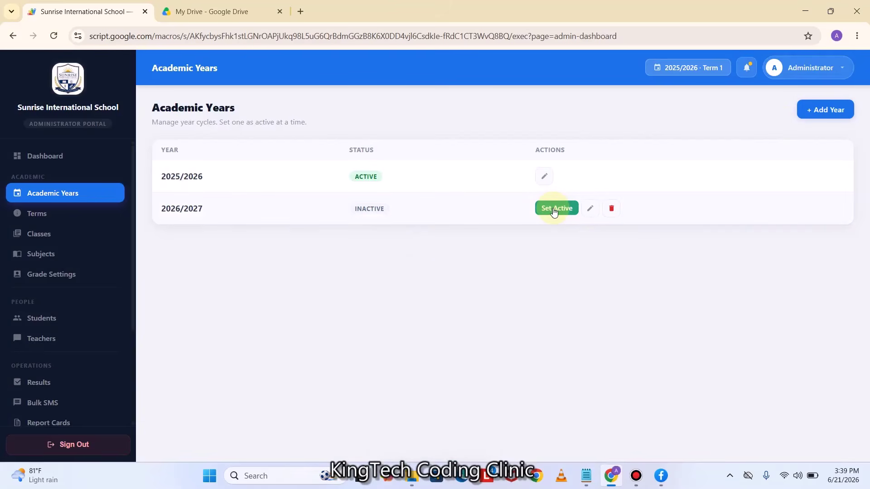
click(44, 220)
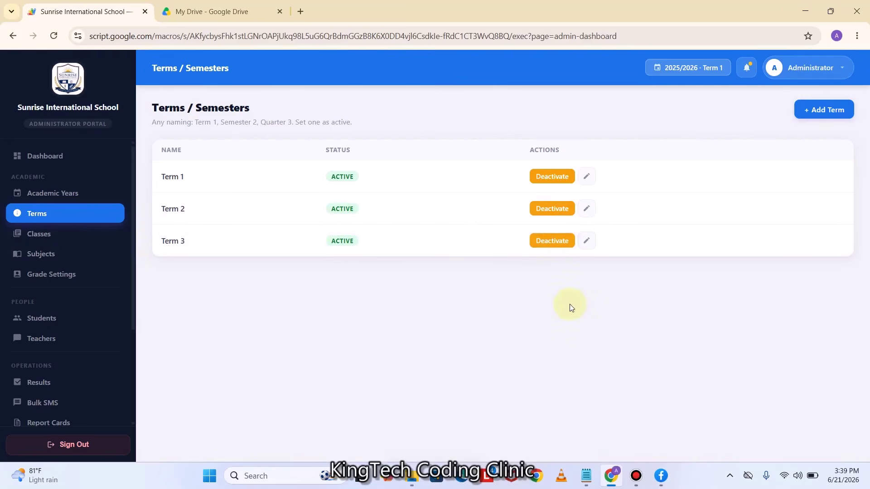
click(834, 113)
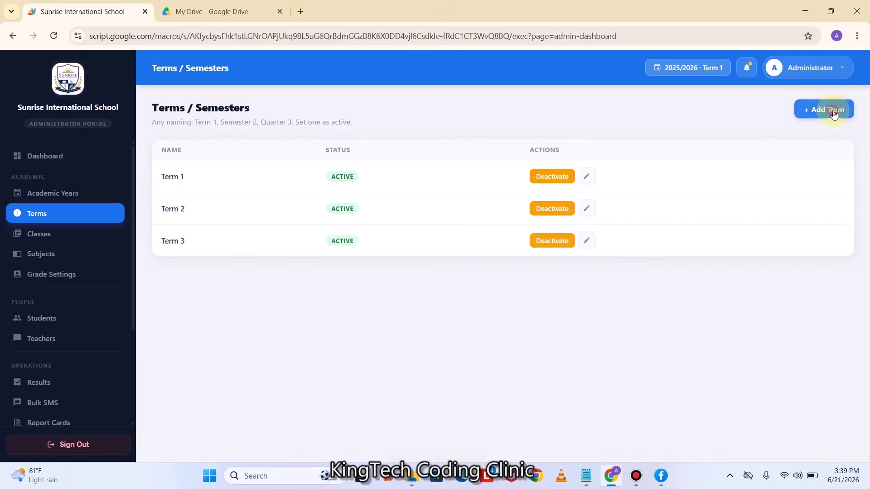
click(498, 309)
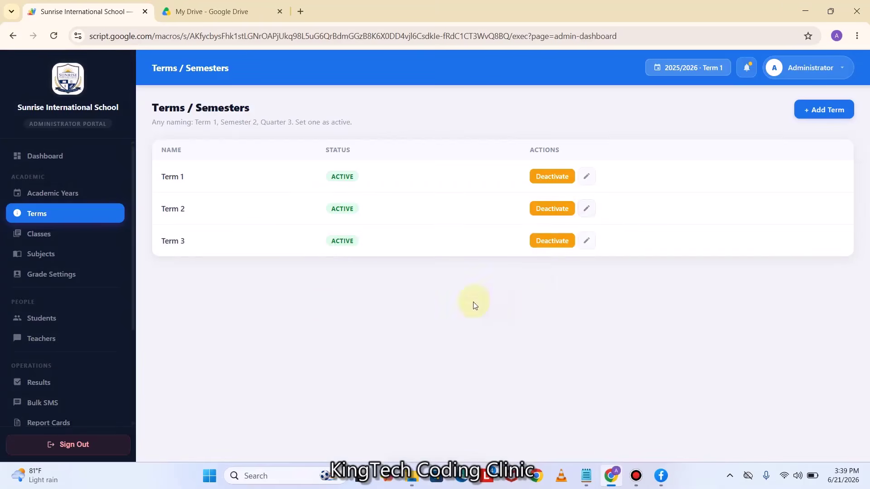
In Classes, add class KG 1 under level KG
click(50, 238)
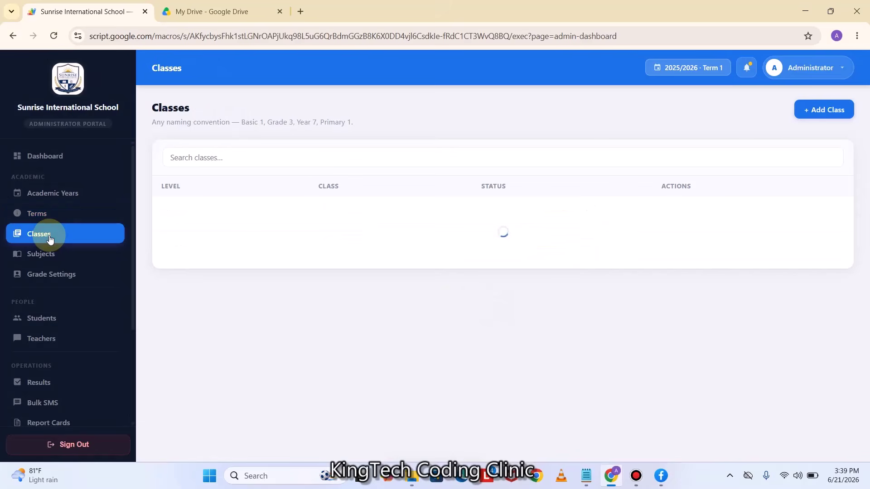
click(833, 113)
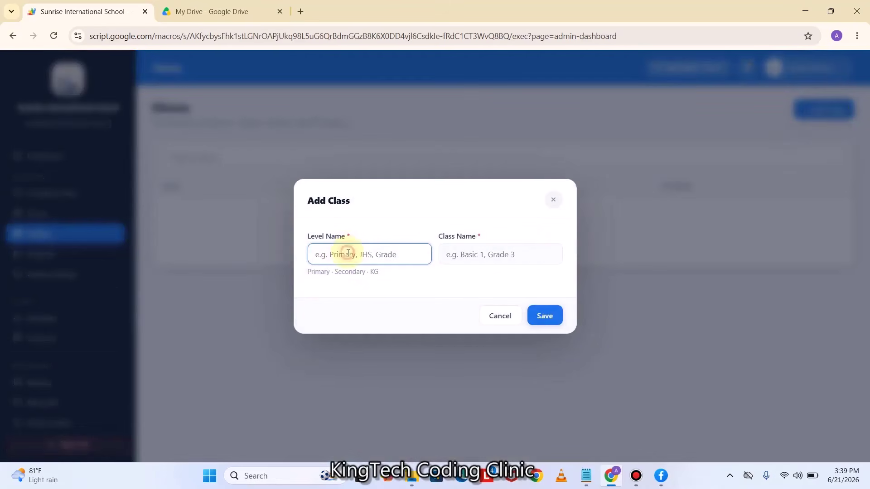
click(475, 253)
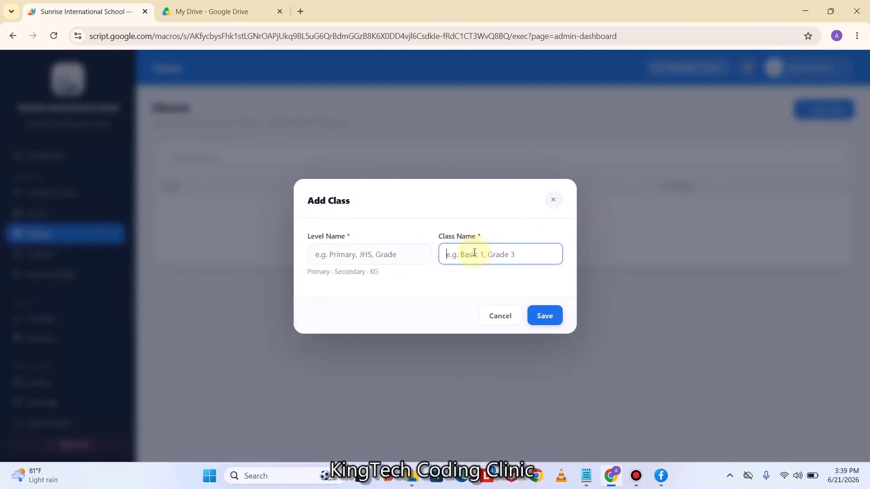
click(326, 255)
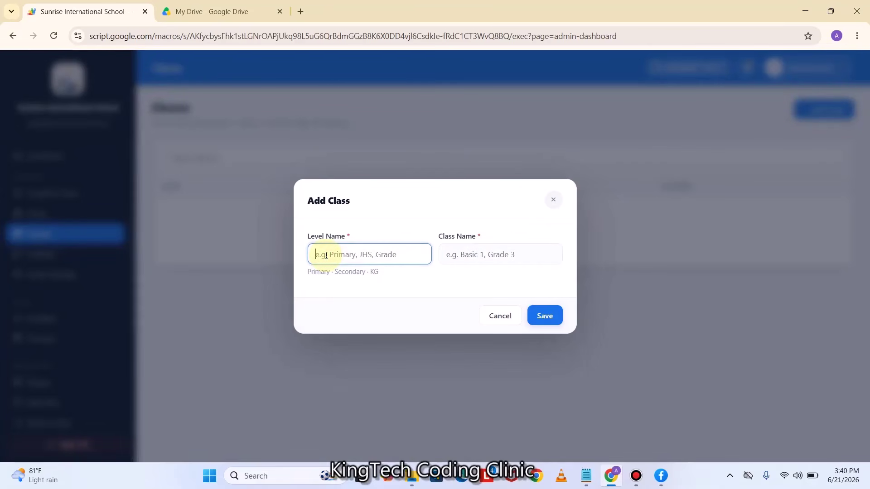
text(KG)
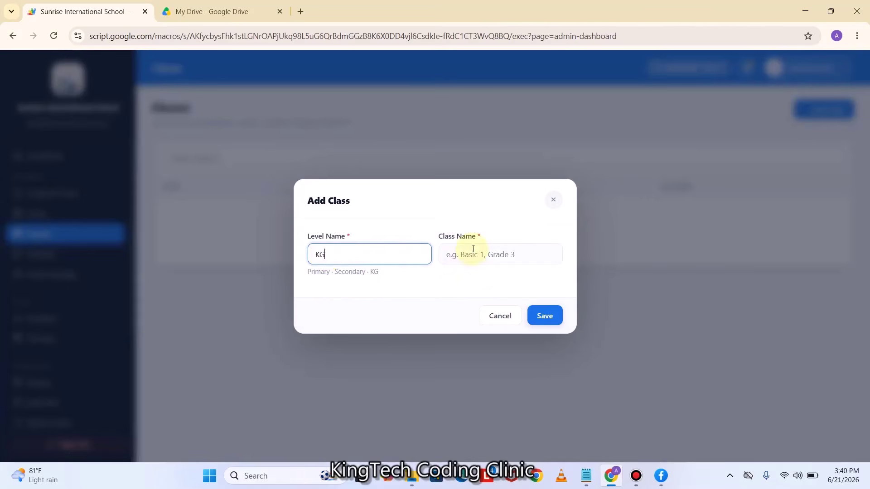
click(473, 248)
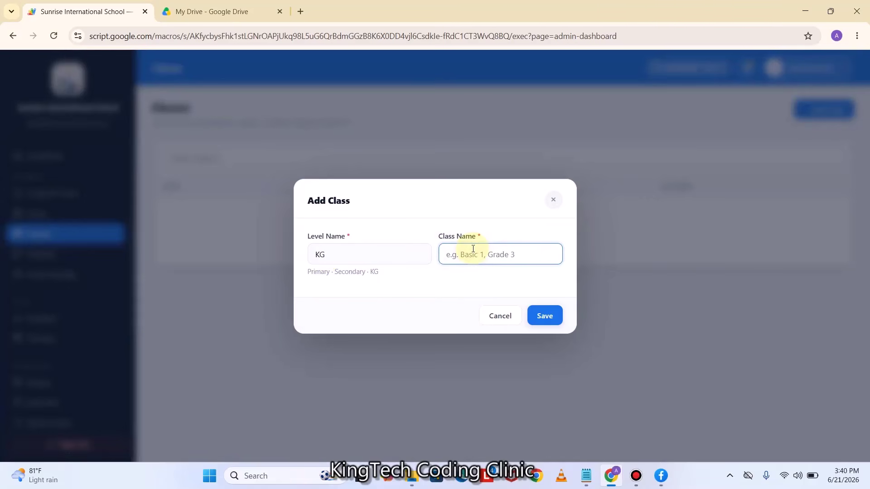
text(KG 1)
click(546, 316)
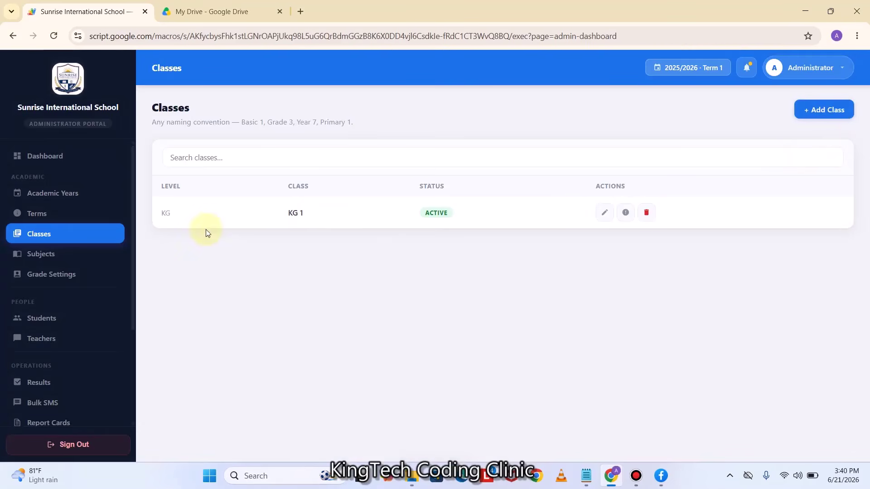
Add class KG 2 under level KG
click(825, 109)
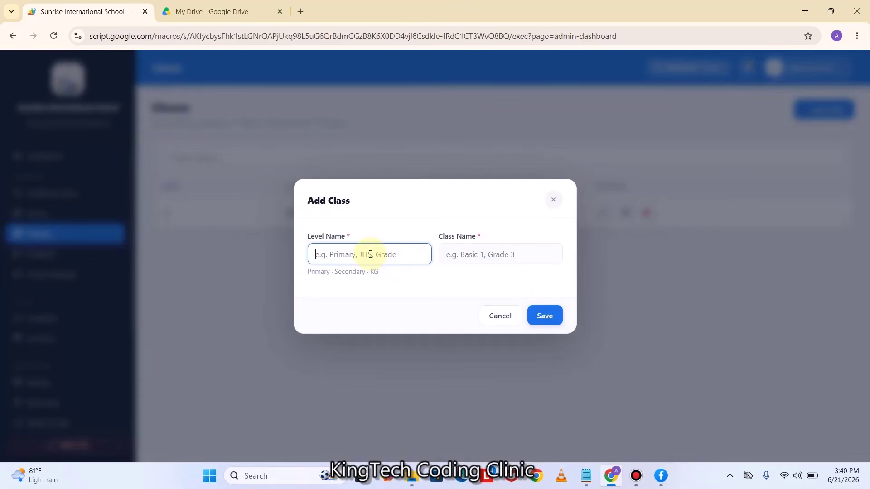
text(KG)
click(448, 250)
text(K)
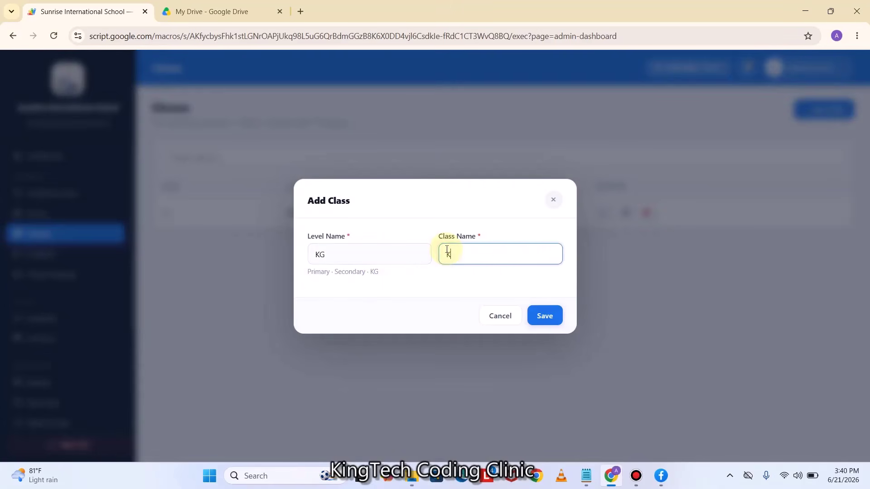
click(545, 317)
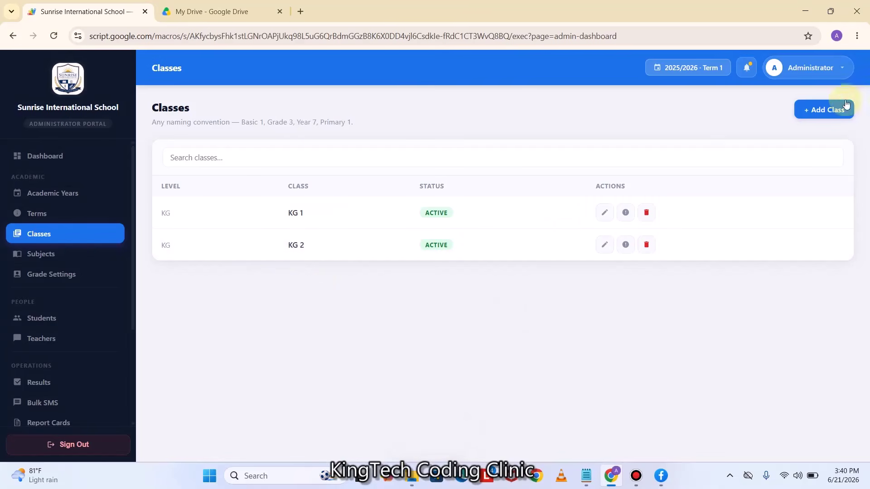
Add class Basic 1 under level Primary
click(825, 111)
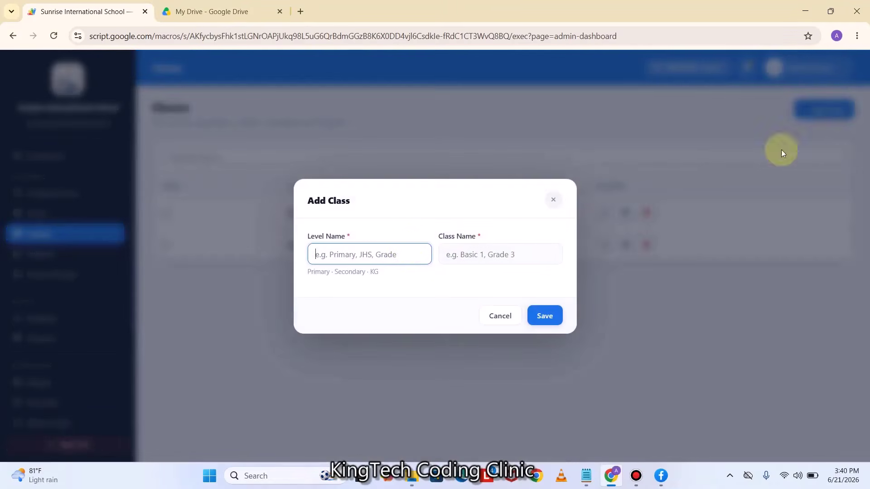
text(P)
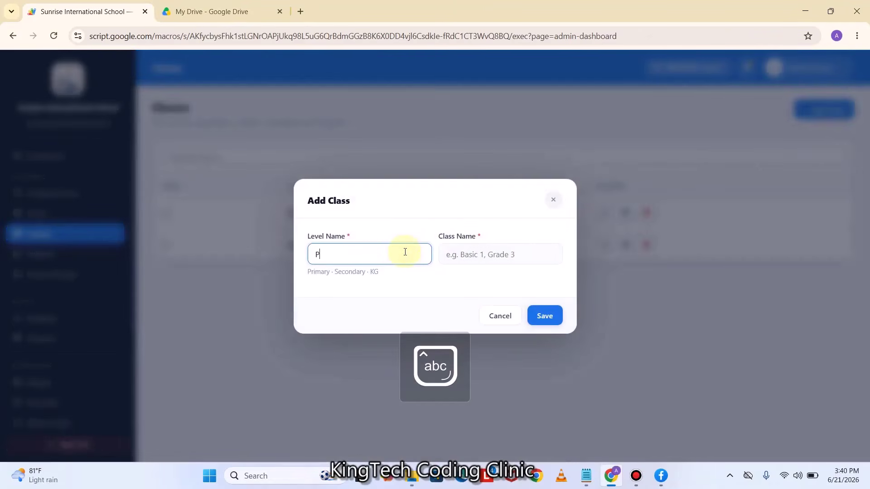
text(rimary)
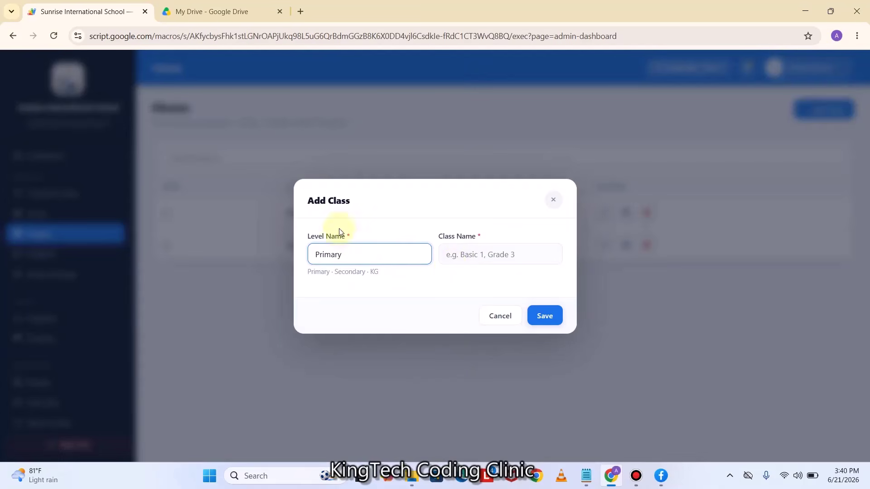
click(468, 254)
text(Basic 1)
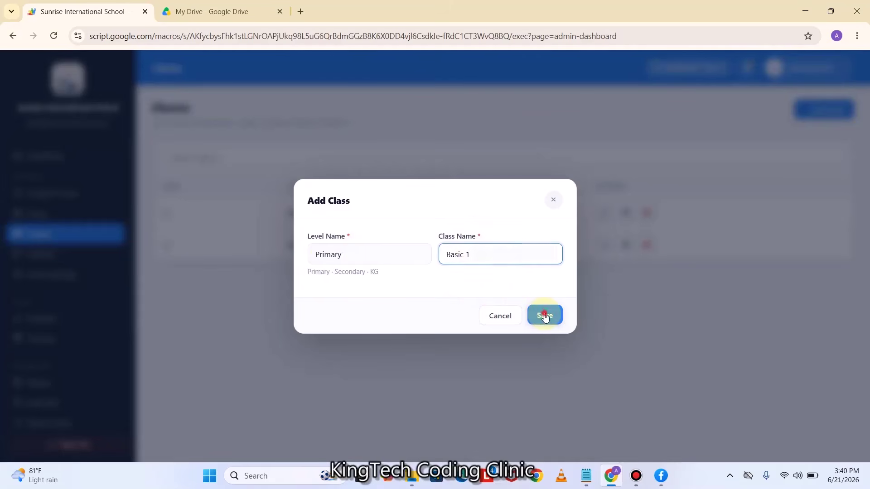
click(543, 316)
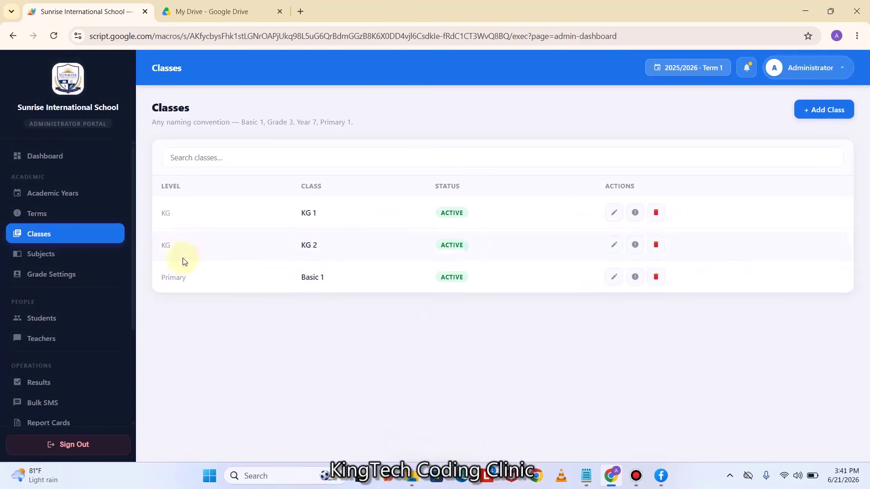
Add class JHS1 under level JHS
click(819, 116)
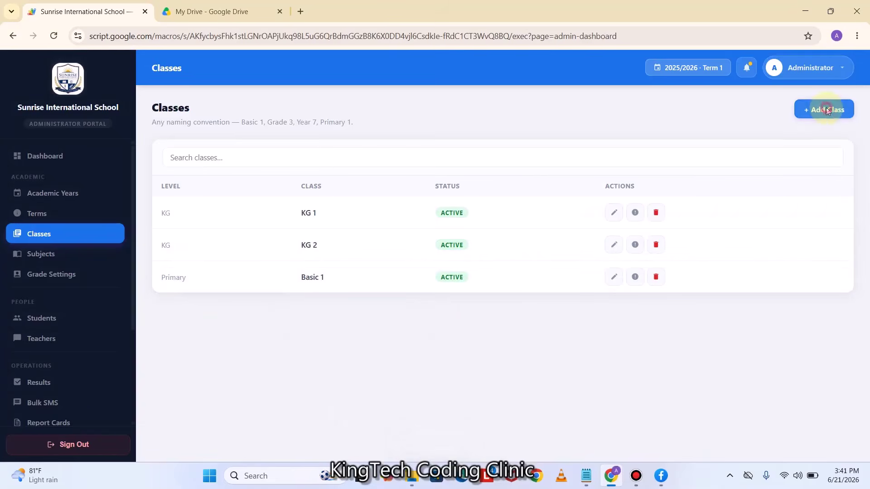
key(Caps_Lock)
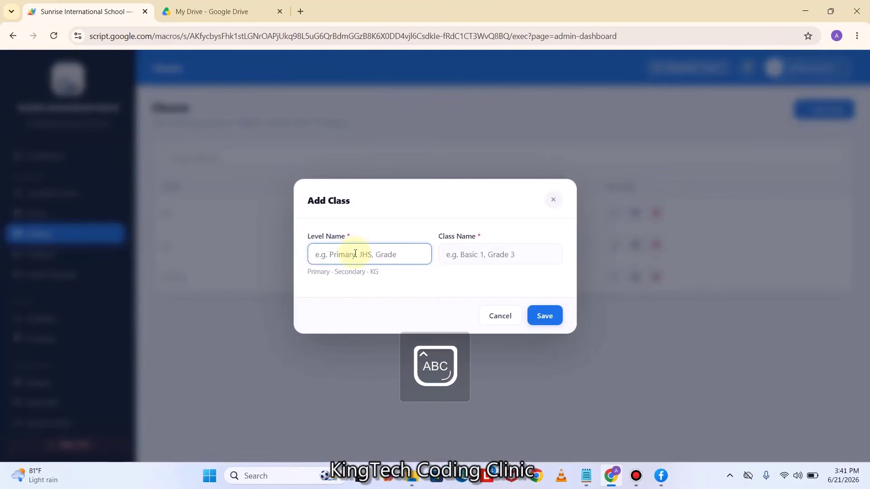
text(JHS)
click(493, 247)
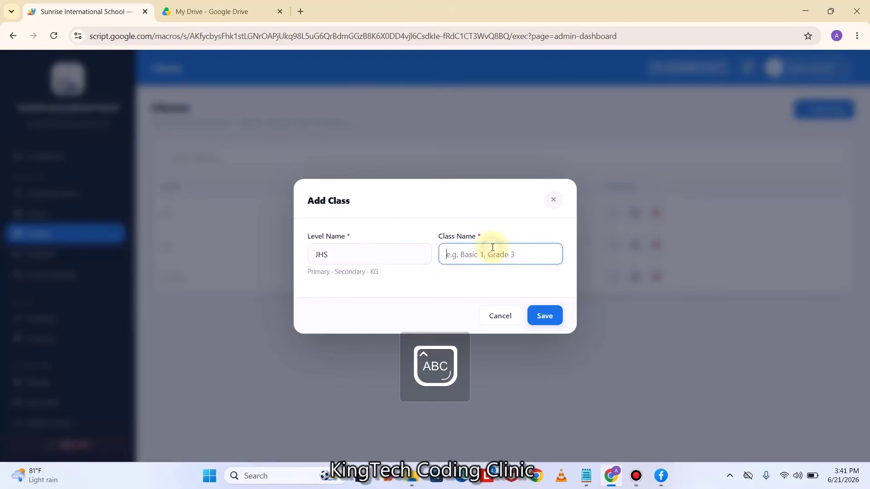
text(JHS1)
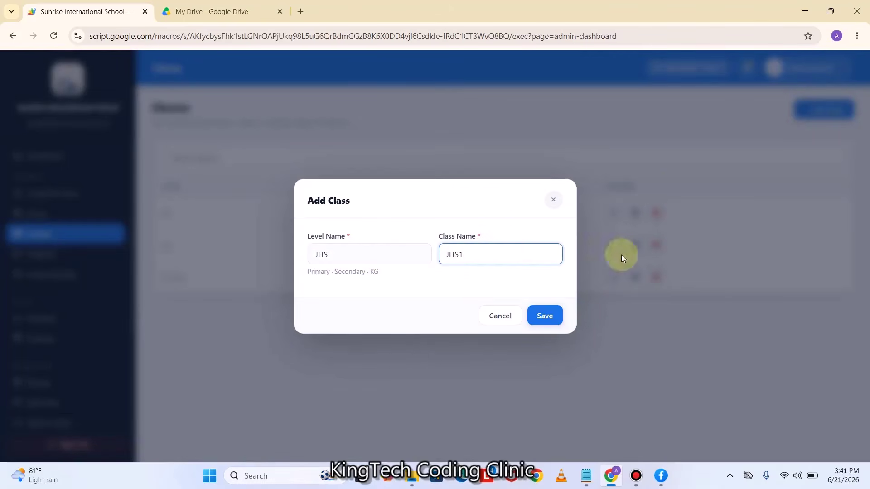
click(550, 318)
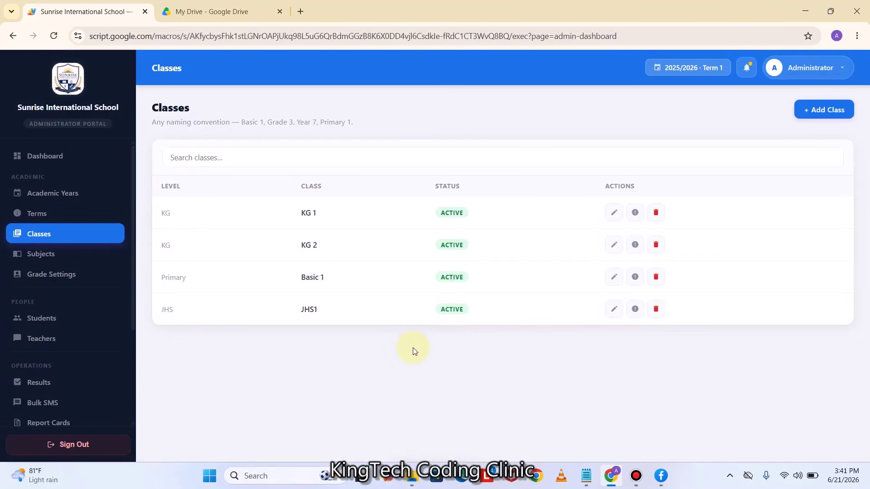
In Subjects, add English Language as a JHS1 subject
click(55, 263)
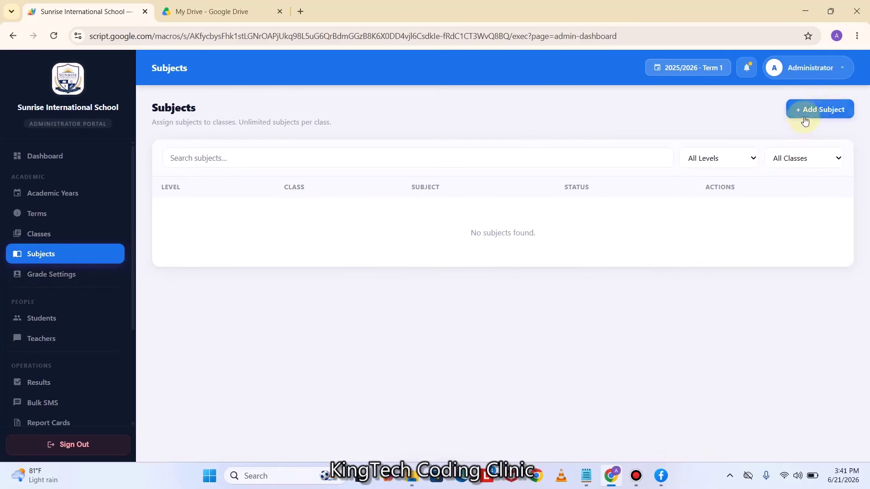
click(816, 110)
click(375, 239)
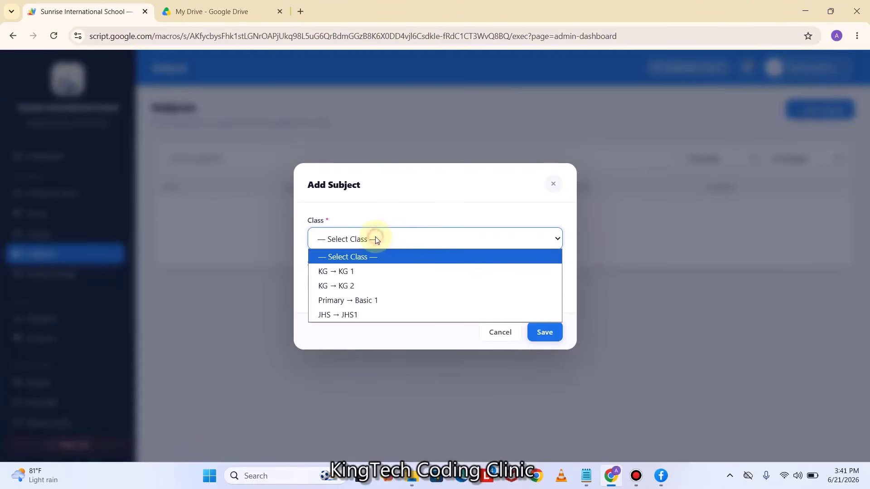
click(360, 317)
click(361, 283)
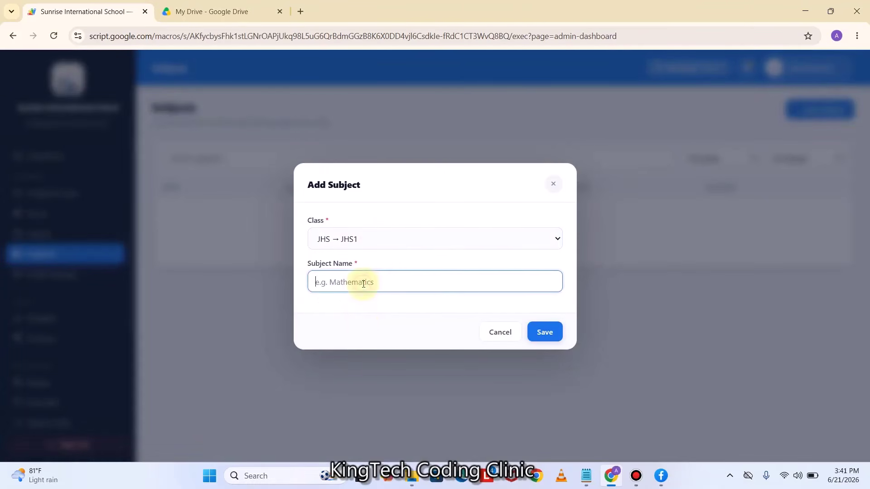
key(Caps_Lock)
text(M)
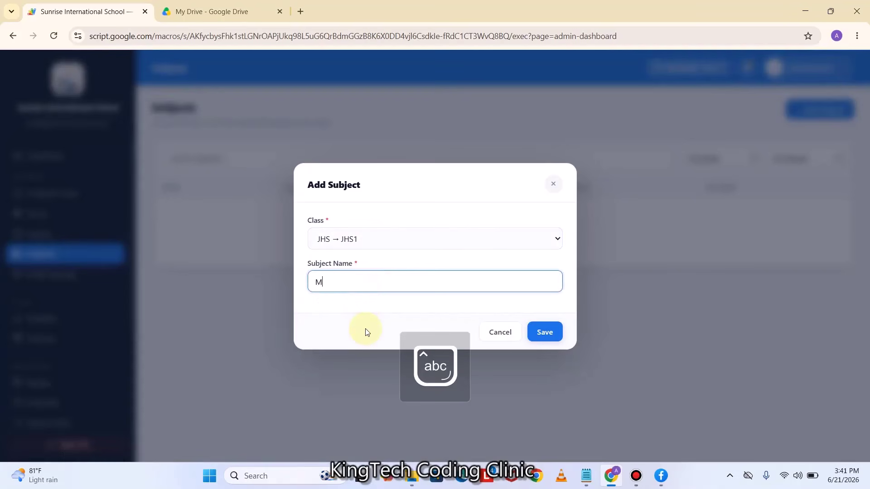
key(BackSpace)
key(BackSpace)
text(English Language)
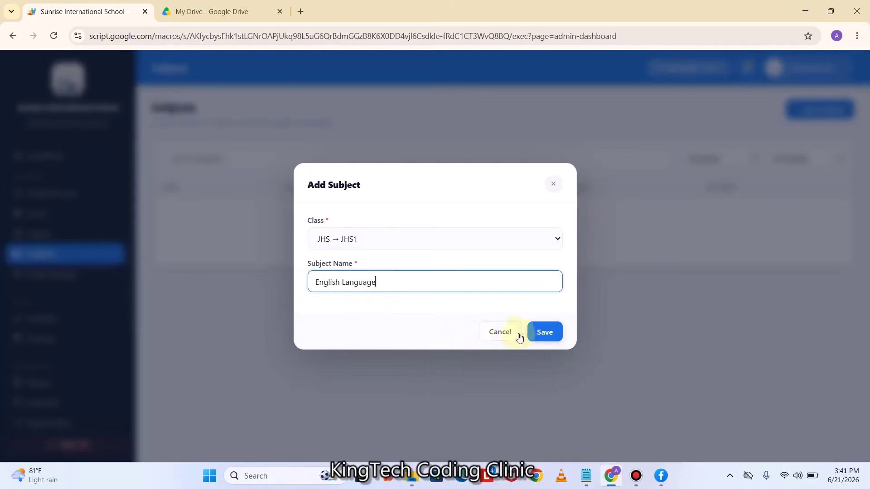
click(545, 332)
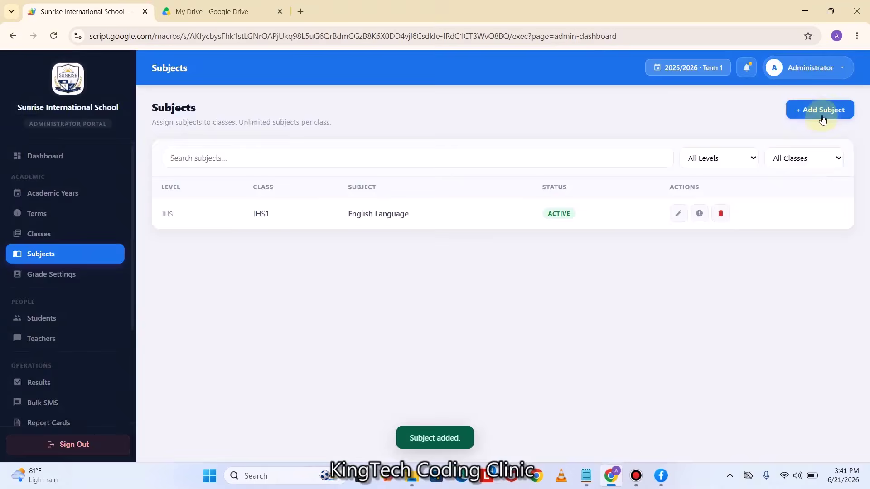
Add Mathematics and Science as JHS1 subjects
click(823, 119)
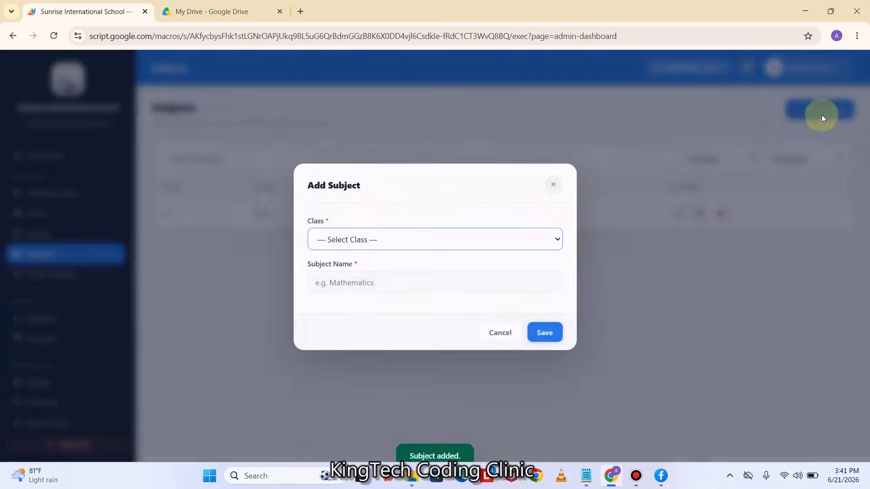
click(387, 240)
click(349, 315)
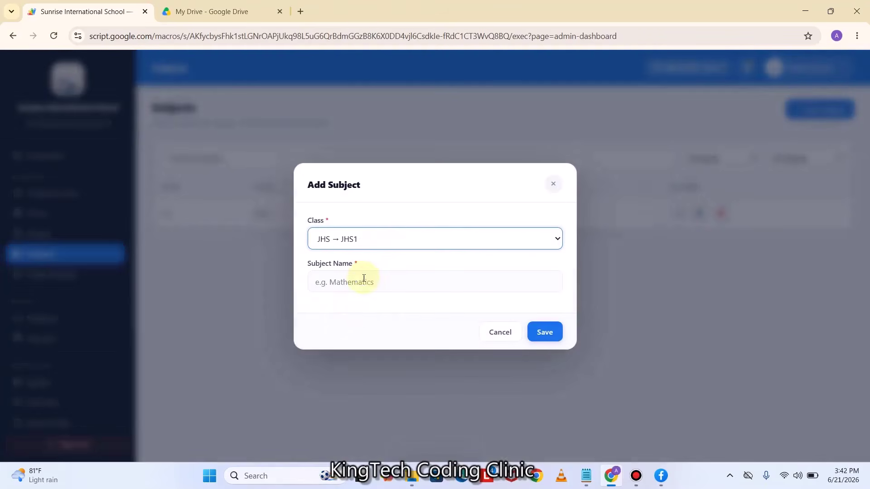
click(363, 282)
text(Mathematics)
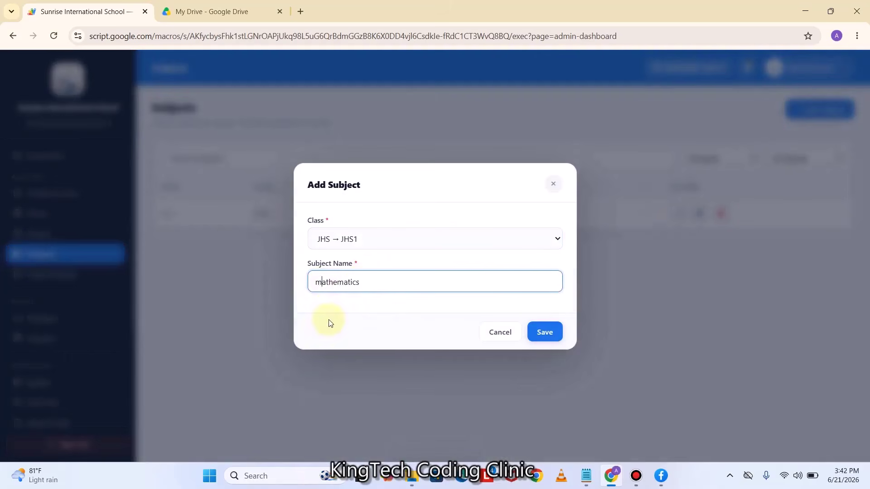
click(548, 333)
click(824, 109)
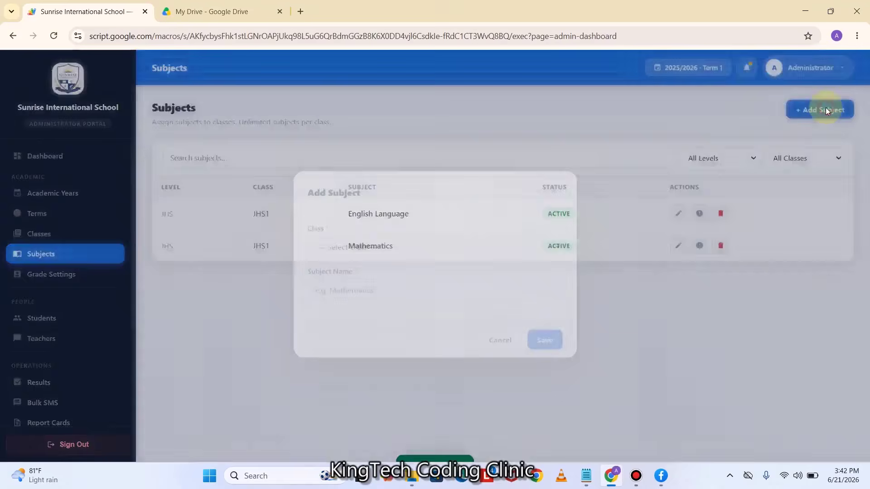
click(424, 240)
click(349, 315)
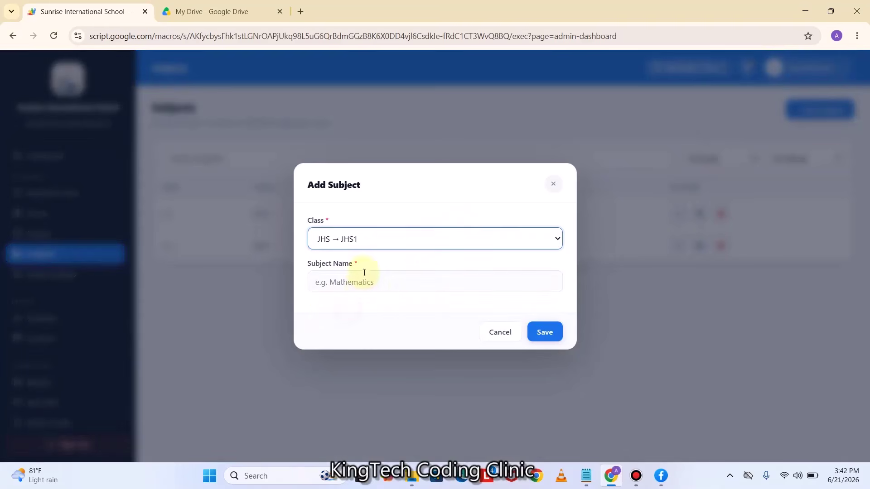
click(360, 277)
text(Science)
click(546, 332)
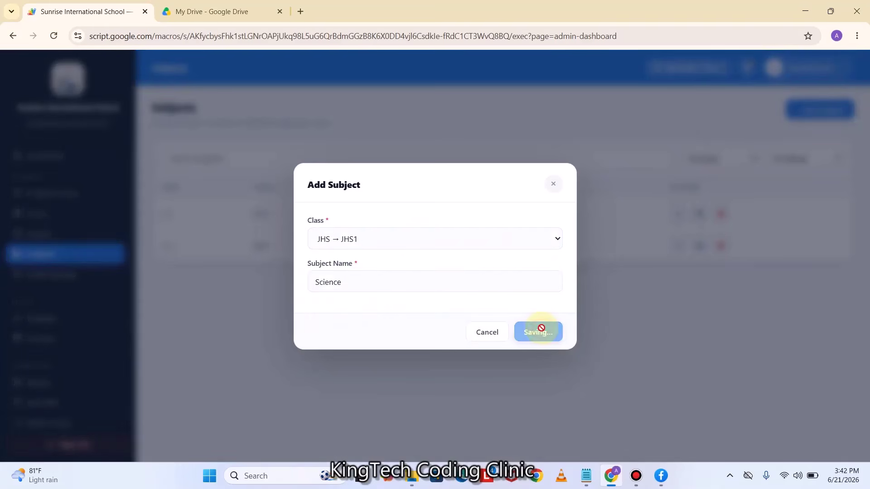
Add Social Studies and Computing as JHS1 subjects and check the subjects list
click(826, 108)
click(334, 237)
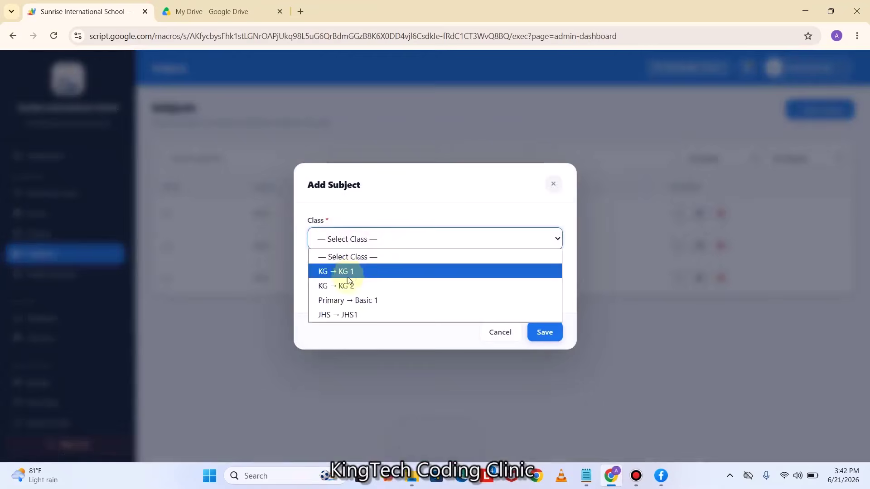
click(347, 315)
click(348, 278)
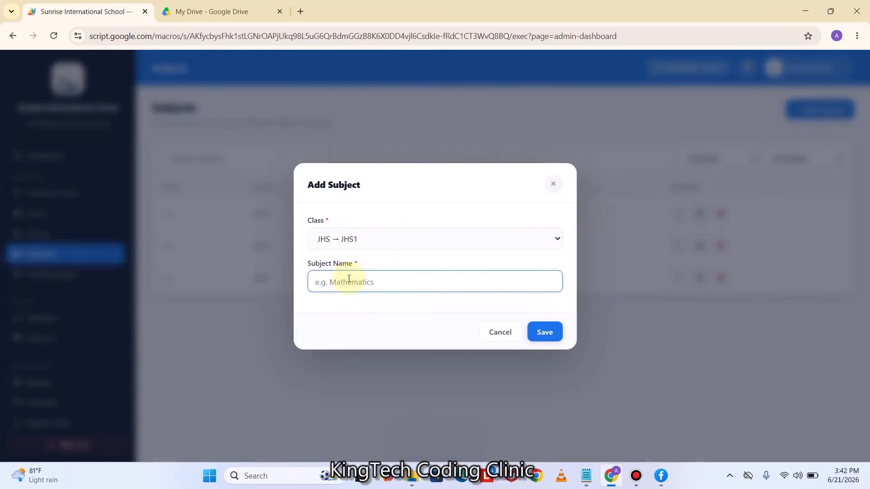
text(Social Studies)
click(544, 332)
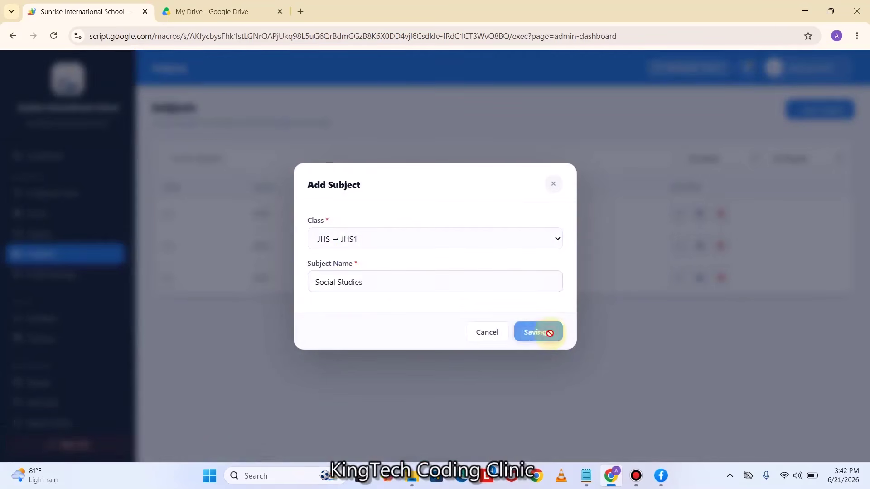
click(819, 109)
click(389, 243)
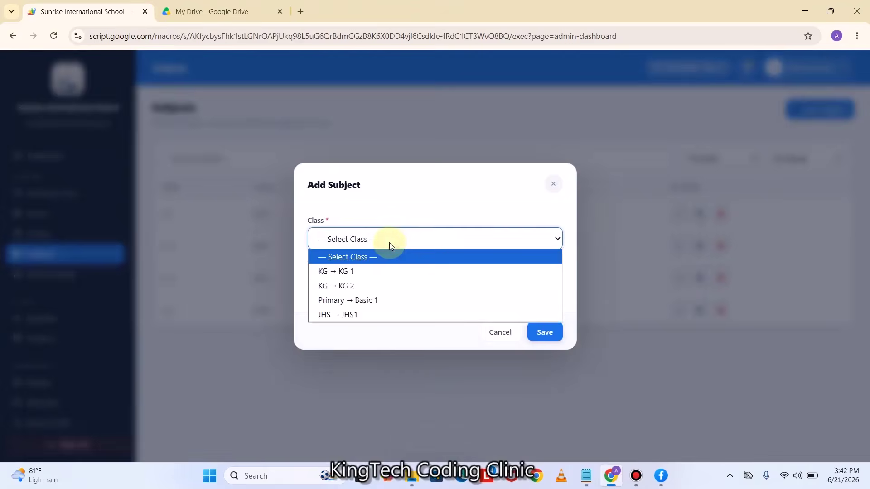
click(344, 312)
click(354, 283)
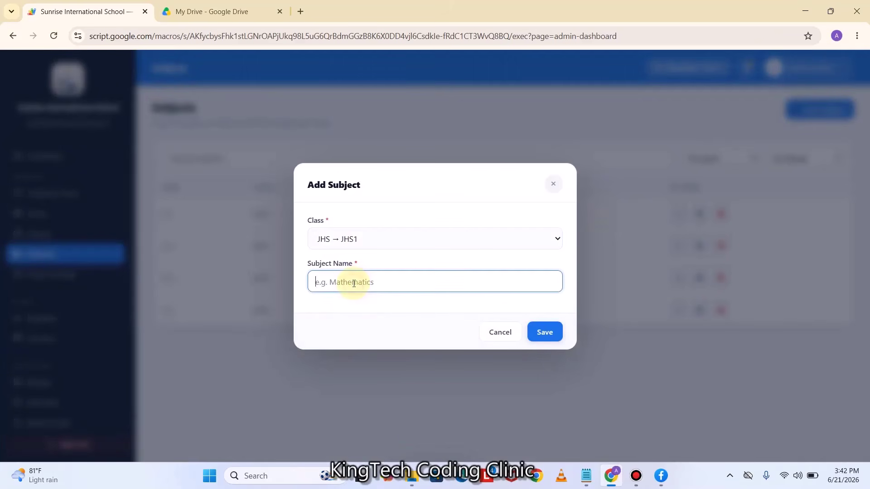
text(Computing)
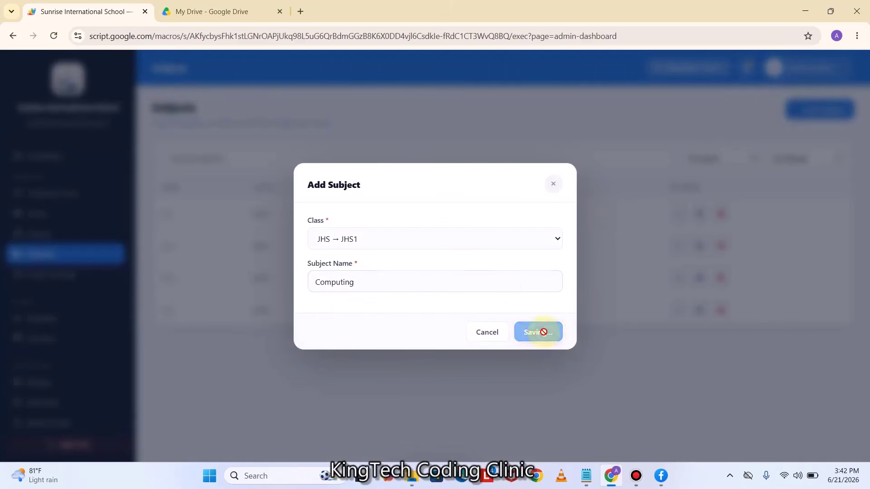
click(544, 332)
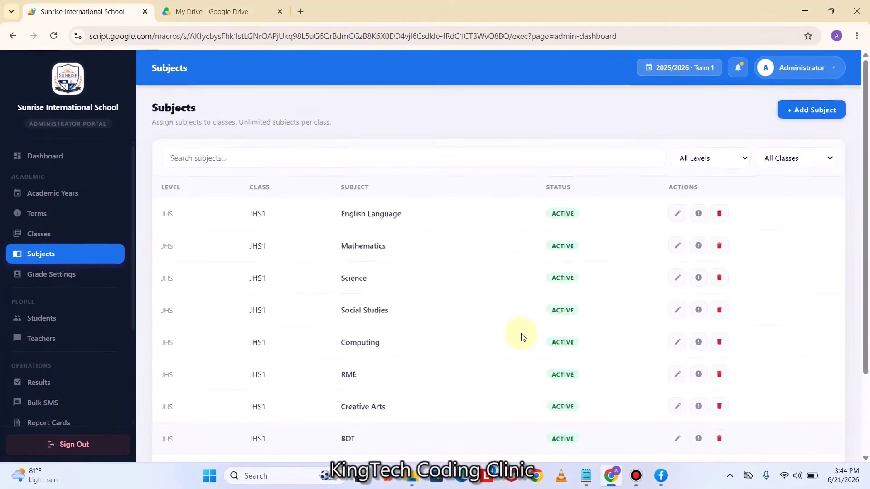
scroll(521, 335, down, 1)
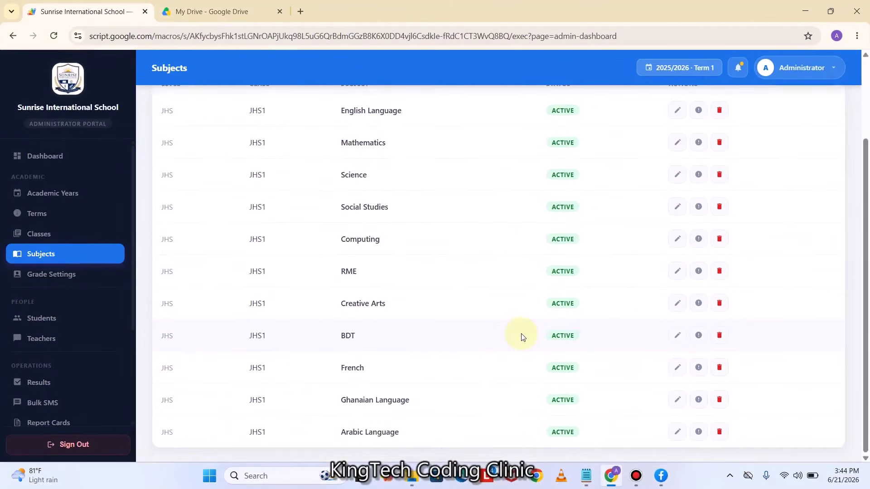
scroll(521, 335, up, 1)
scroll(520, 336, down, 2)
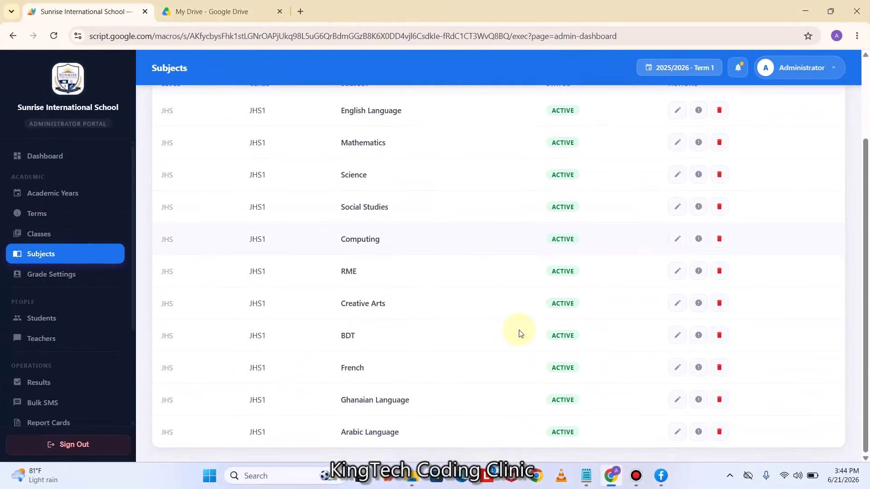
scroll(521, 334, up, 2)
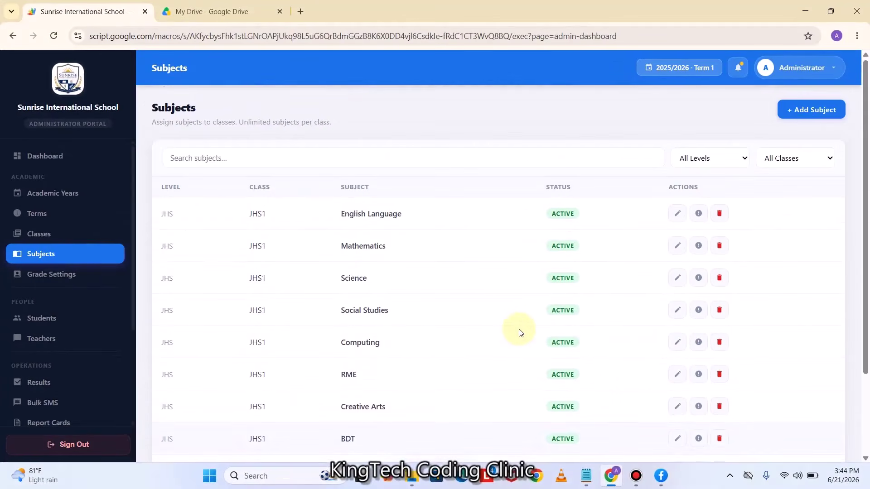
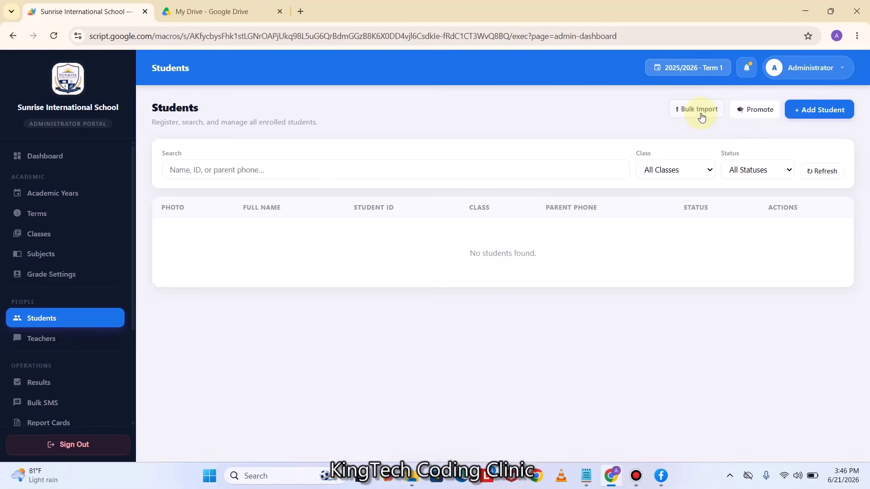
click(811, 111)
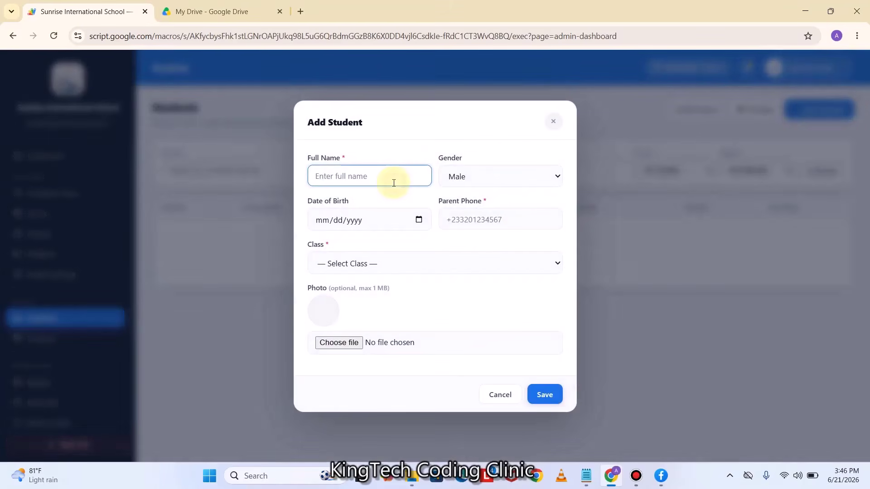
click(418, 220)
click(351, 244)
scroll(345, 271, up, 8)
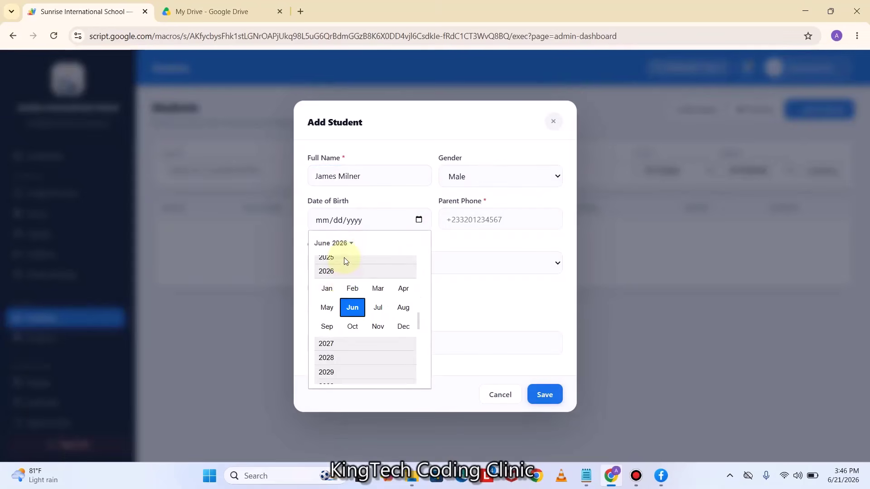
click(350, 270)
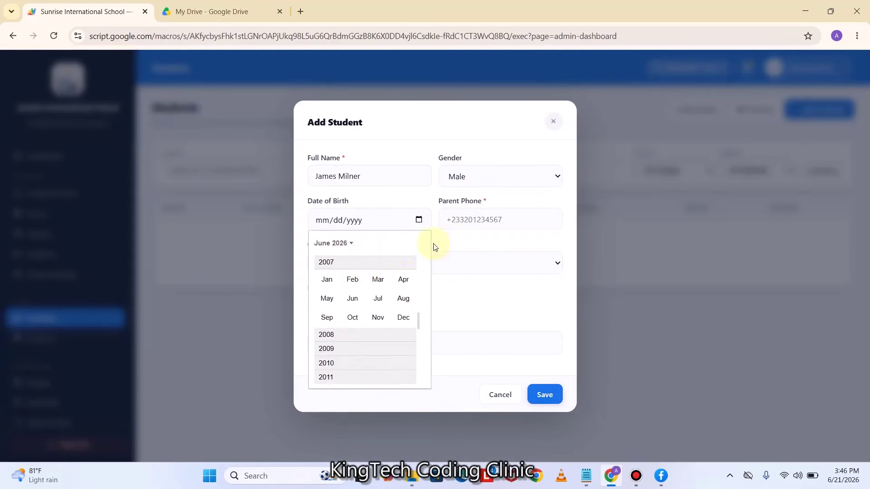
click(352, 297)
click(371, 312)
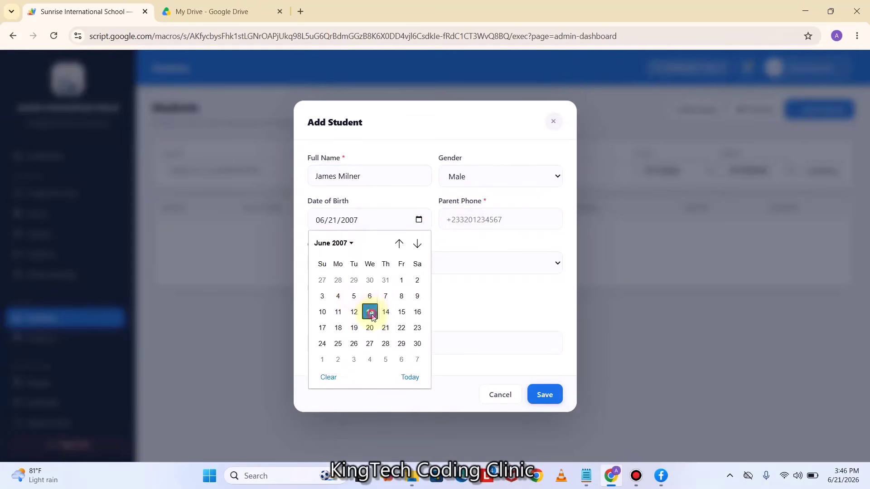
Enter the parent's phone number with its + country code and assign the student to JHS1
click(470, 220)
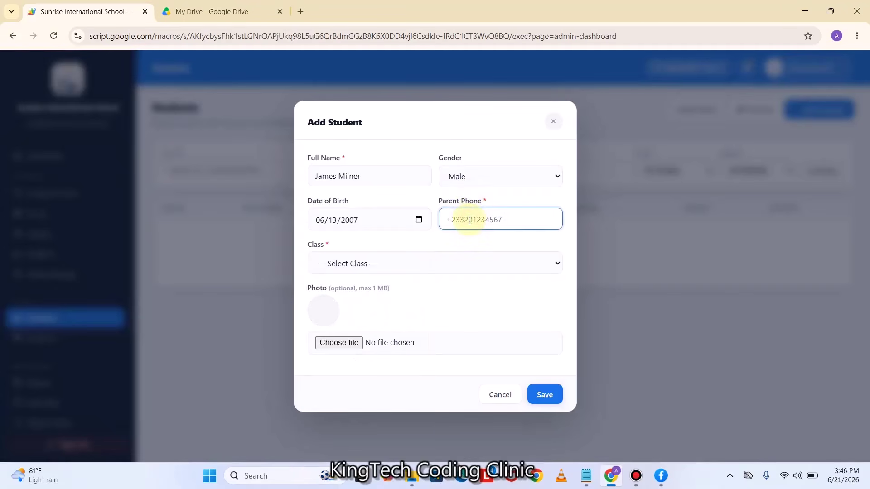
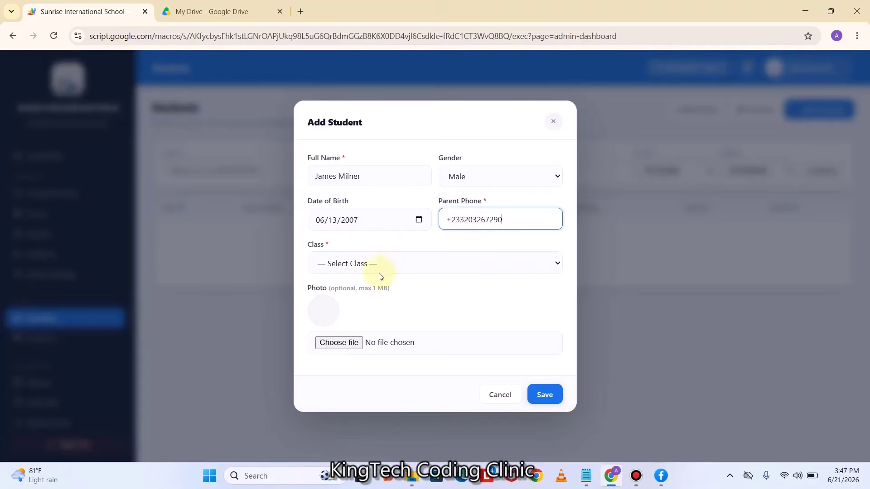
click(383, 266)
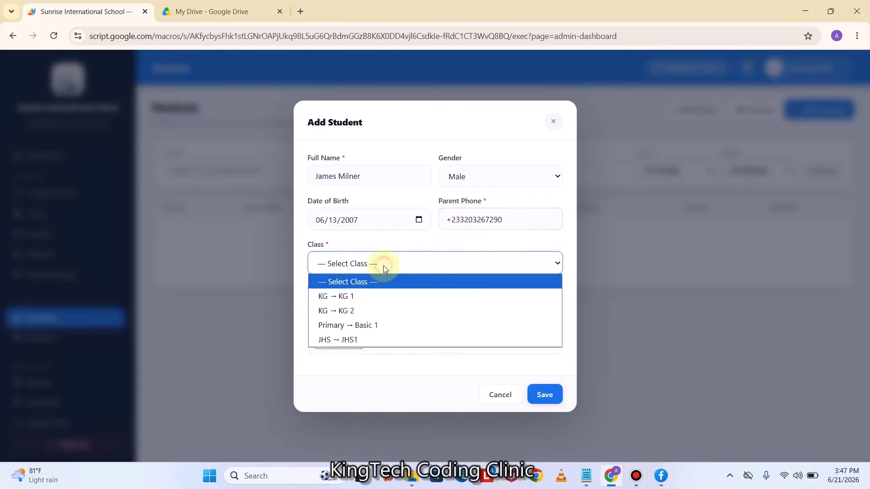
click(355, 339)
Attach the passport photo from DUMMY SCHOOL > PASSPORT IMAGES and save the student record
click(343, 343)
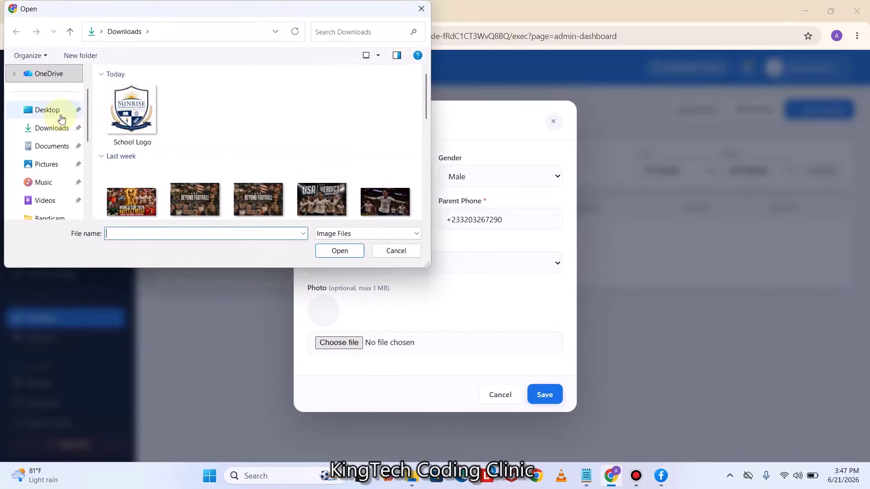
click(59, 112)
click(202, 108)
double_click(203, 108)
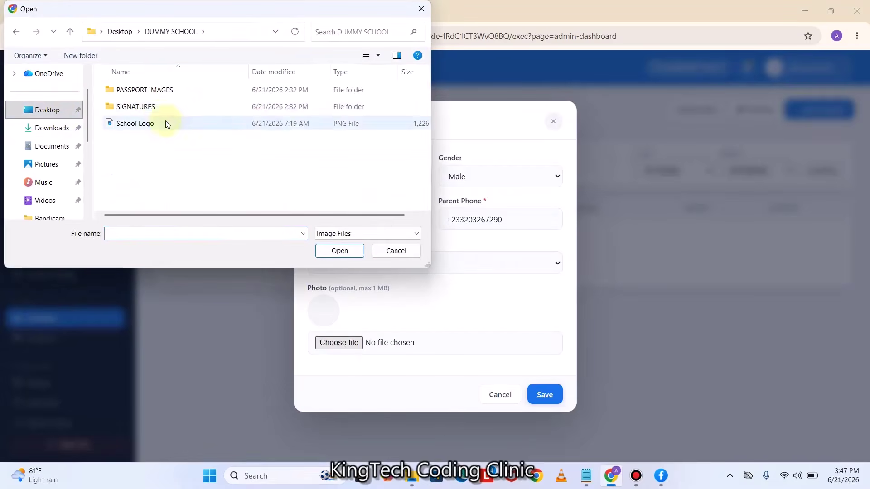
double_click(159, 91)
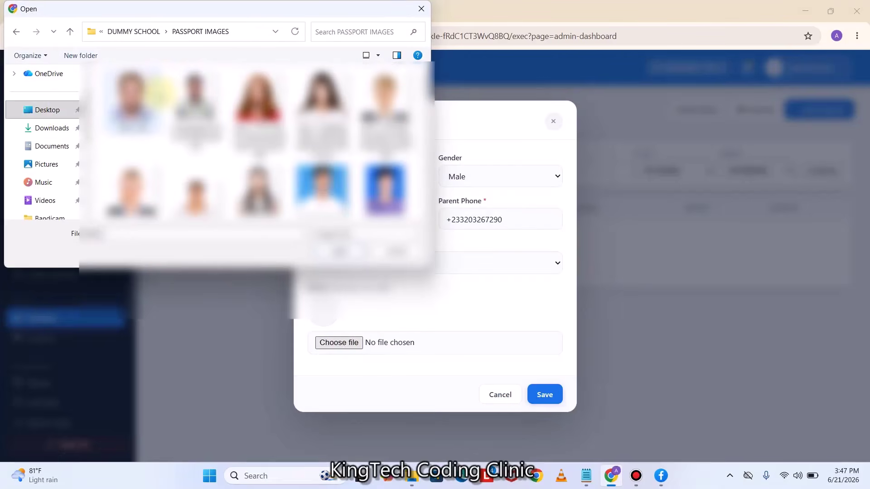
scroll(258, 141, down, 3)
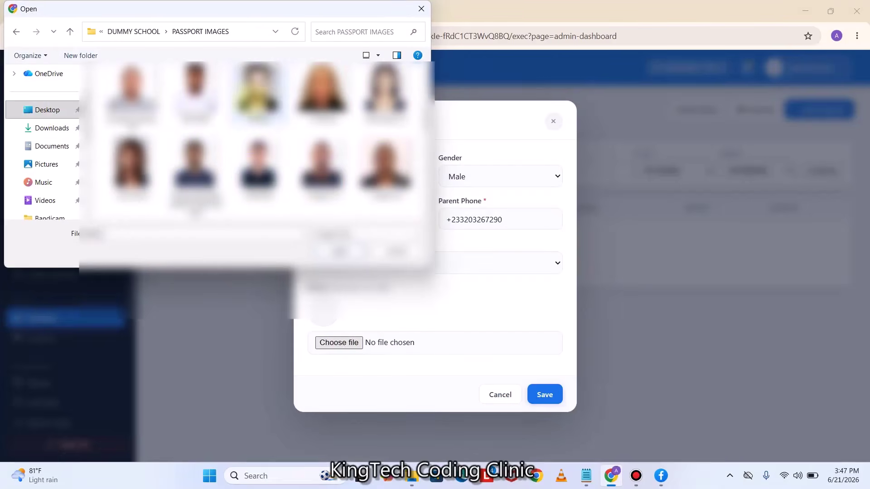
click(194, 89)
click(349, 252)
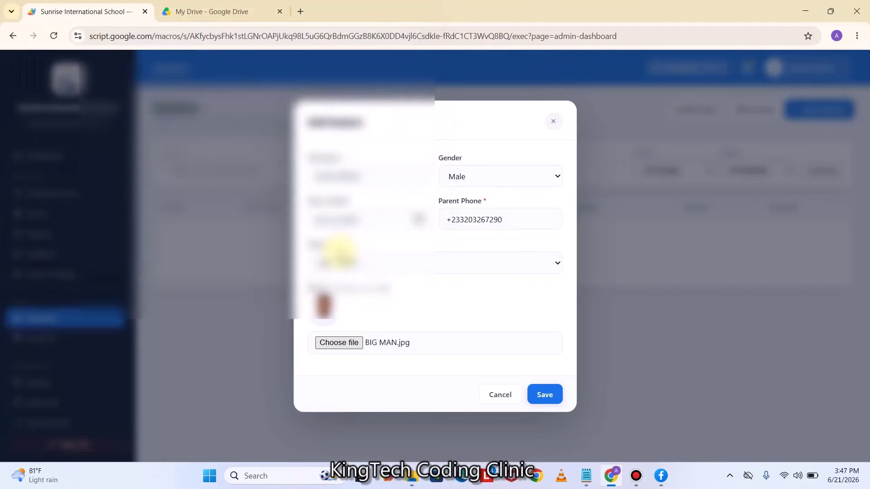
click(545, 394)
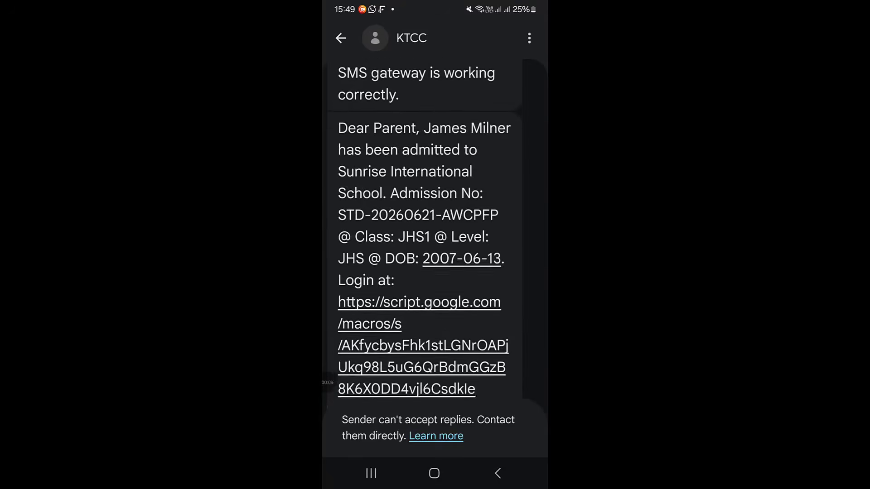
Scroll through the admission text and follow its script.google.com portal login link
scroll(425, 227, down, 2)
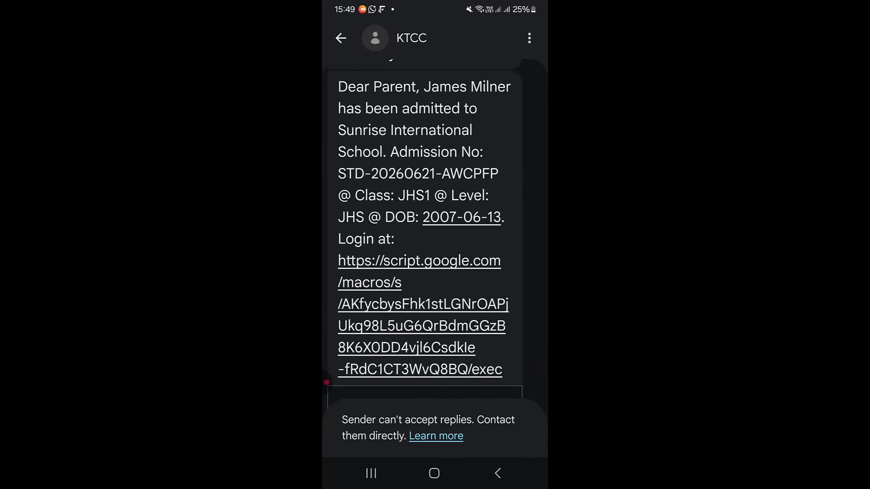
scroll(426, 227, down, 2)
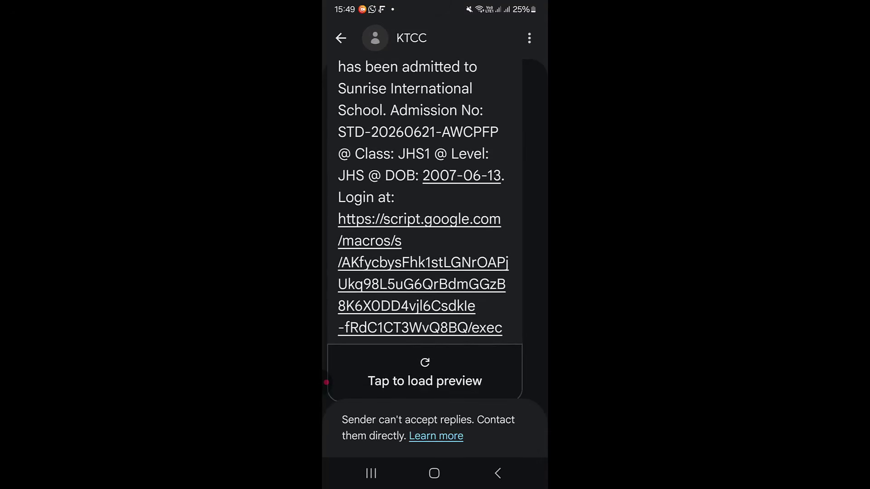
click(419, 263)
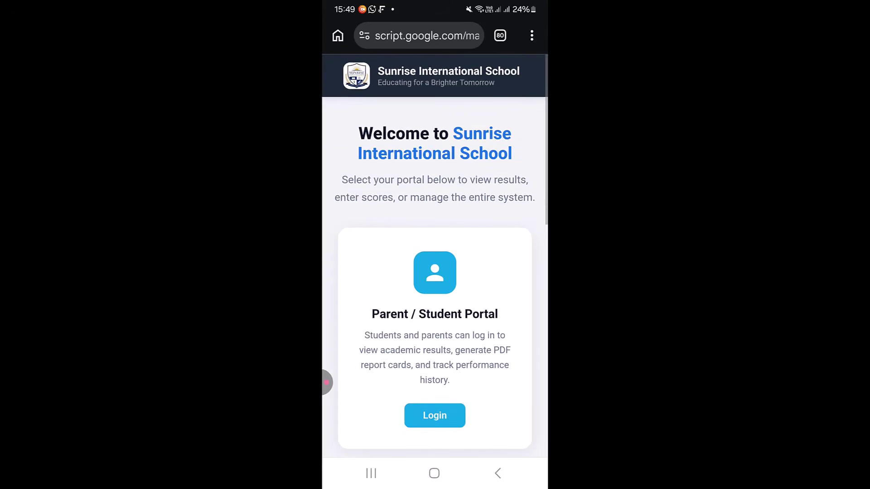
Open the Parent / Student Portal login from the welcome page
scroll(435, 254, down, 3)
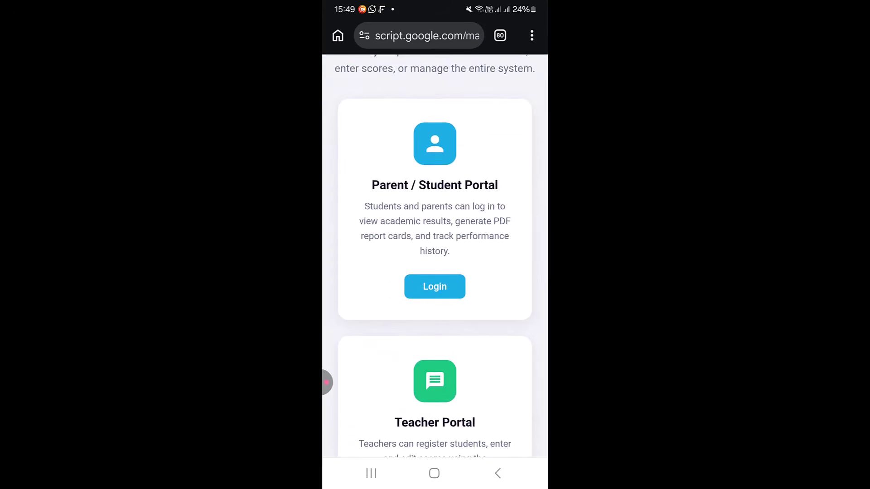
scroll(435, 253, down, 3)
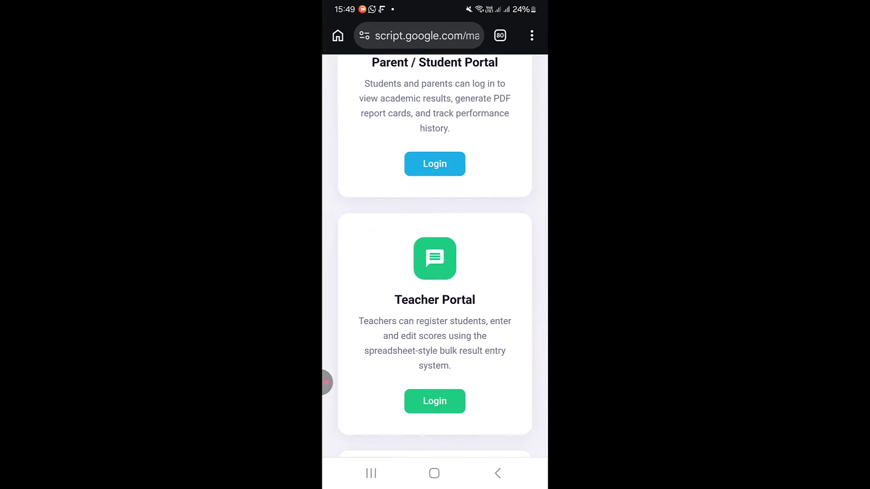
scroll(435, 253, up, 4)
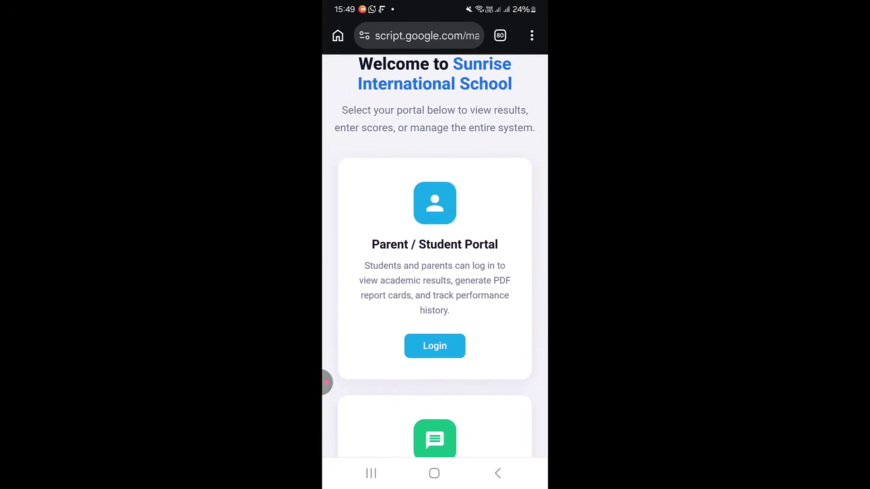
click(435, 346)
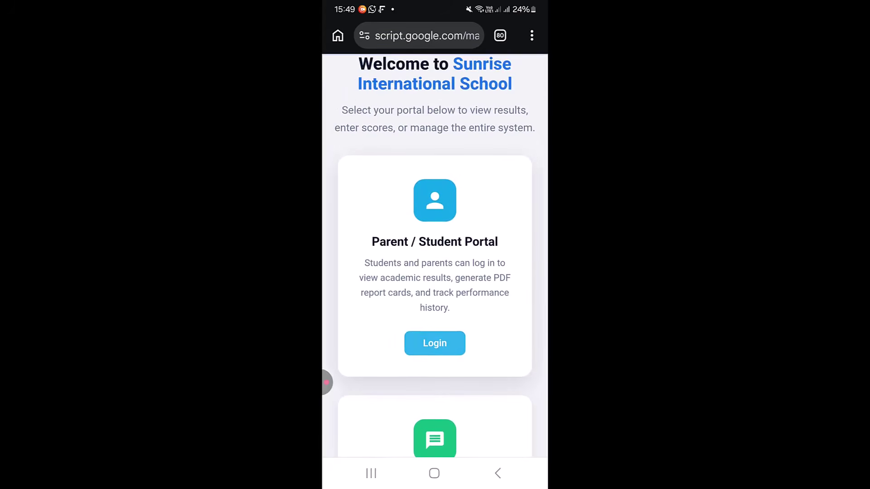
Enter the new student's ID and autofill the saved parent phone number
click(435, 299)
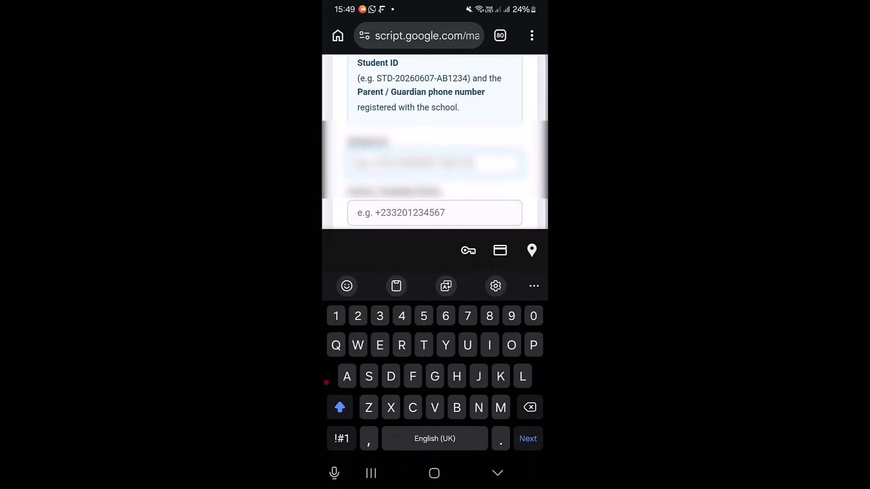
text(STD)
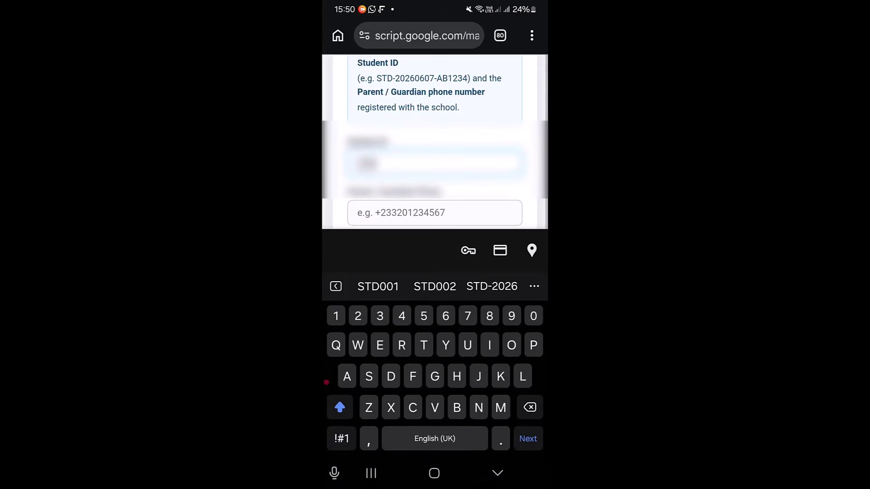
click(341, 439)
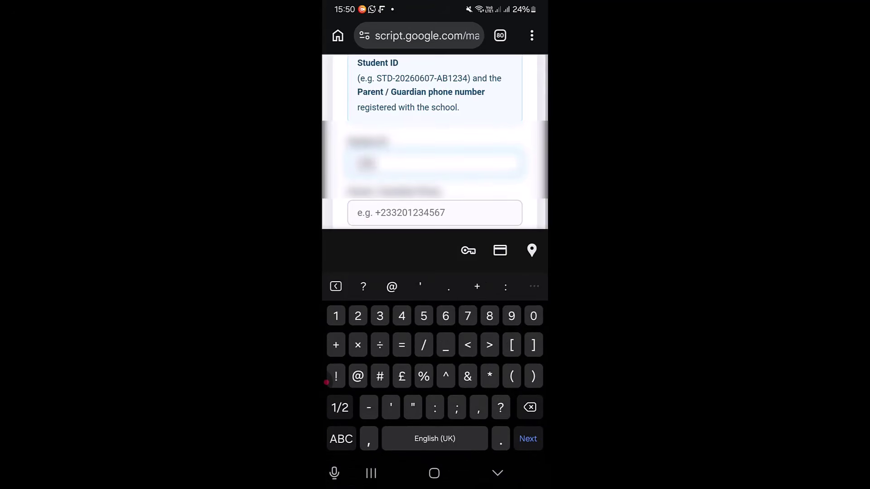
text(-2026)
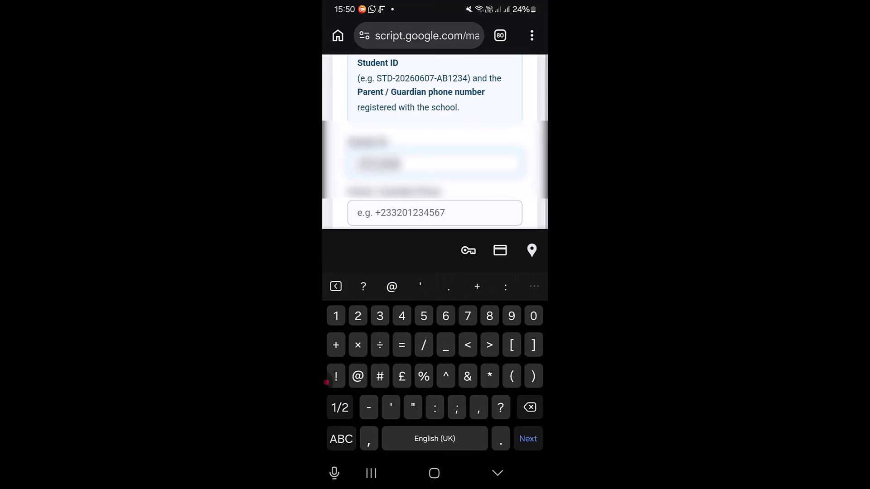
text(0607)
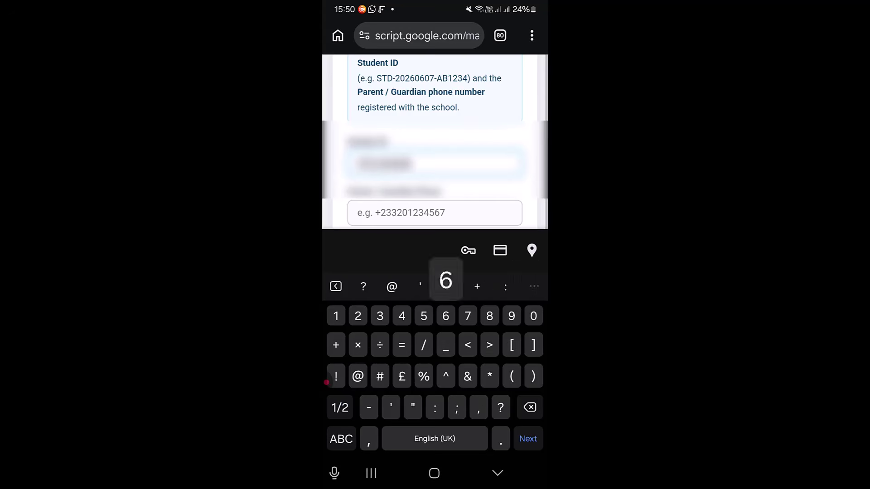
key(BackSpace)
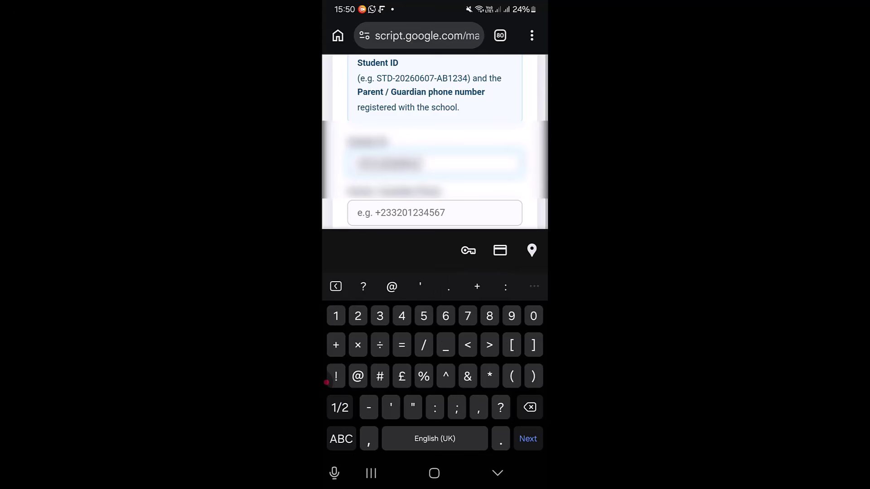
text(-)
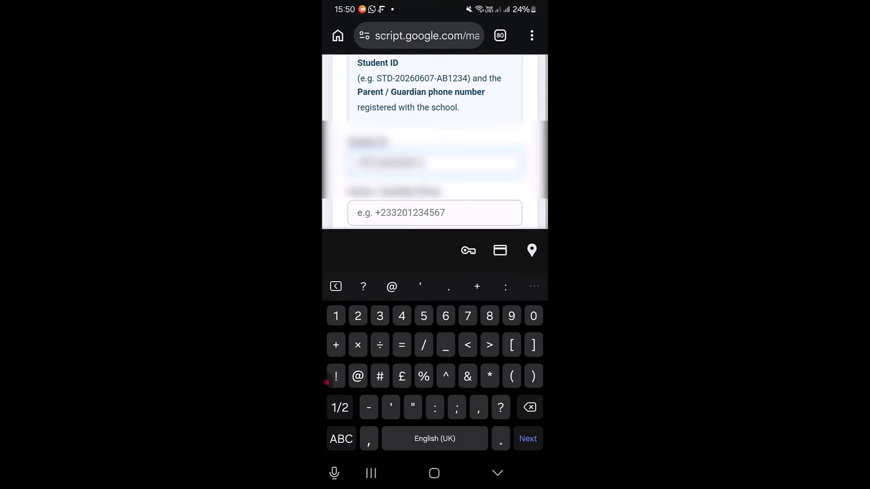
click(342, 438)
text(20)
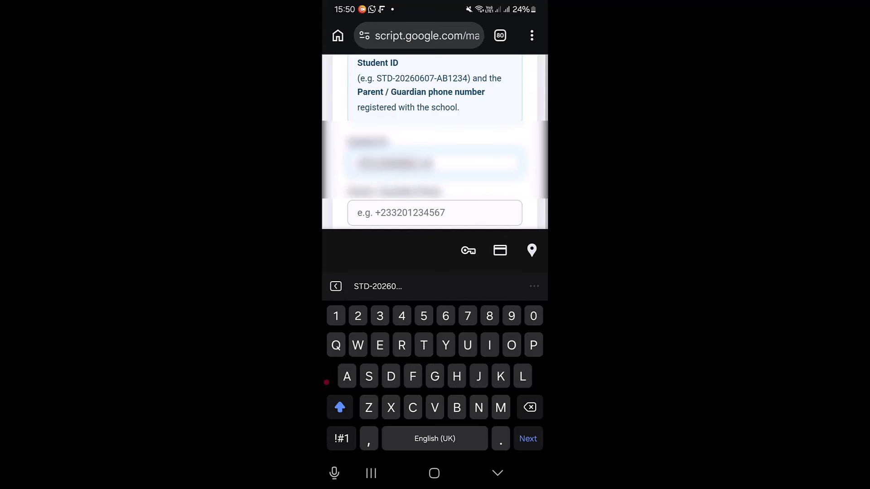
text(4FR5)
scroll(435, 142, down, 1)
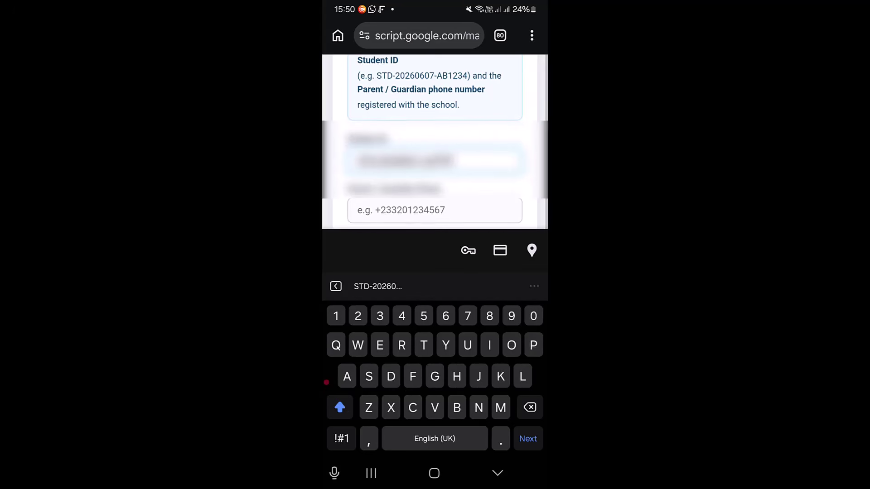
click(435, 210)
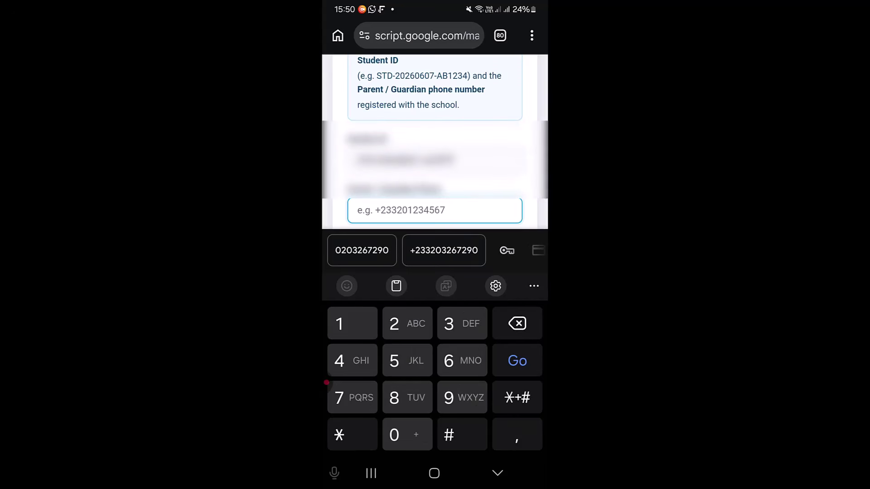
click(443, 250)
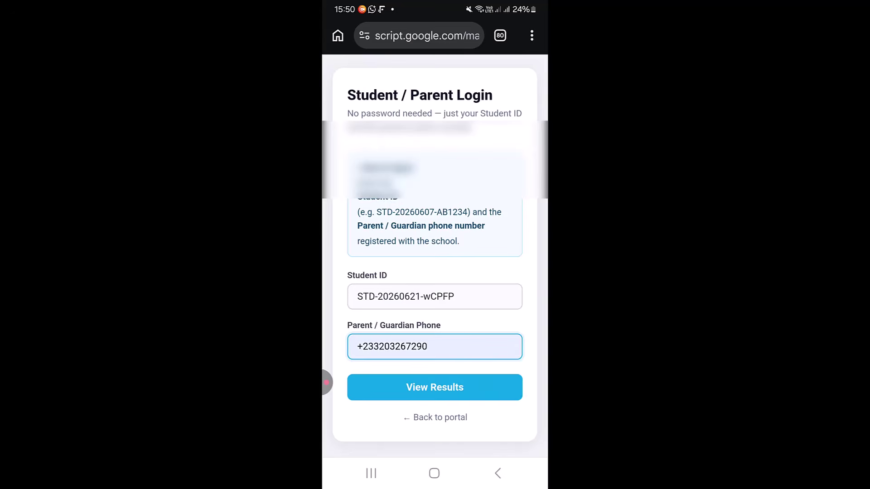
Submit the login, then replace the ID's wrong lowercase letter with W and resubmit
click(435, 387)
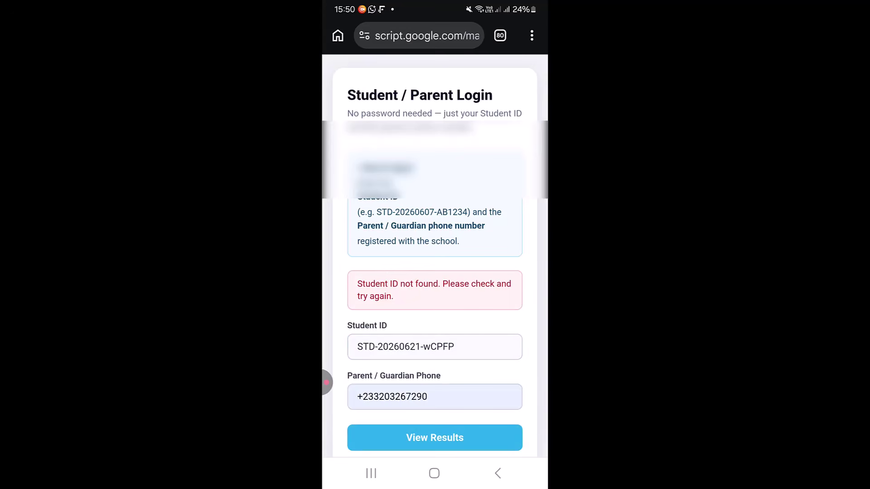
click(426, 347)
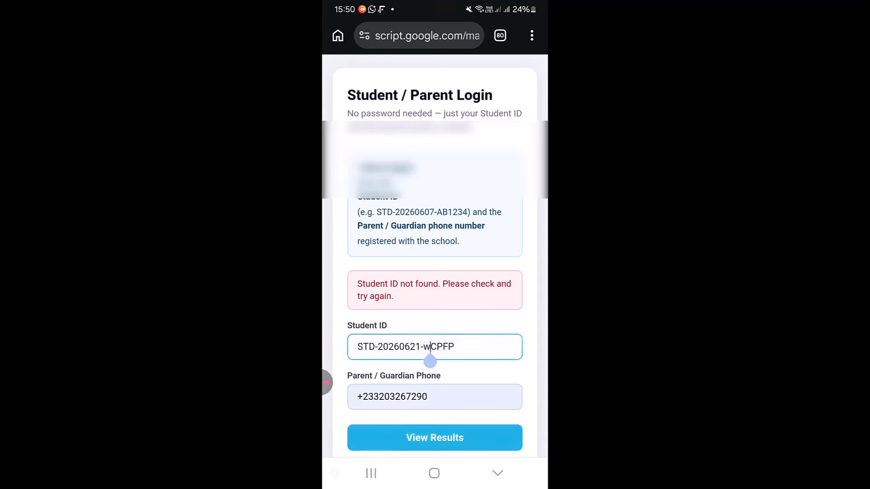
key(BackSpace)
text(W)
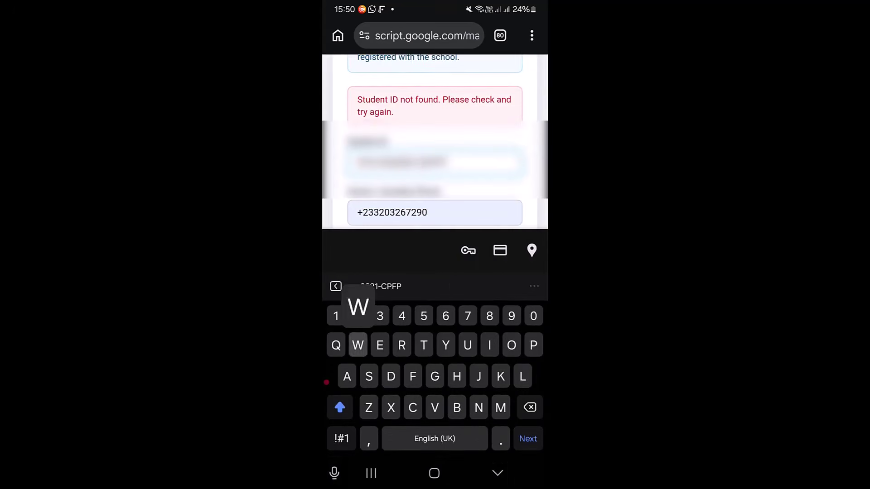
click(497, 473)
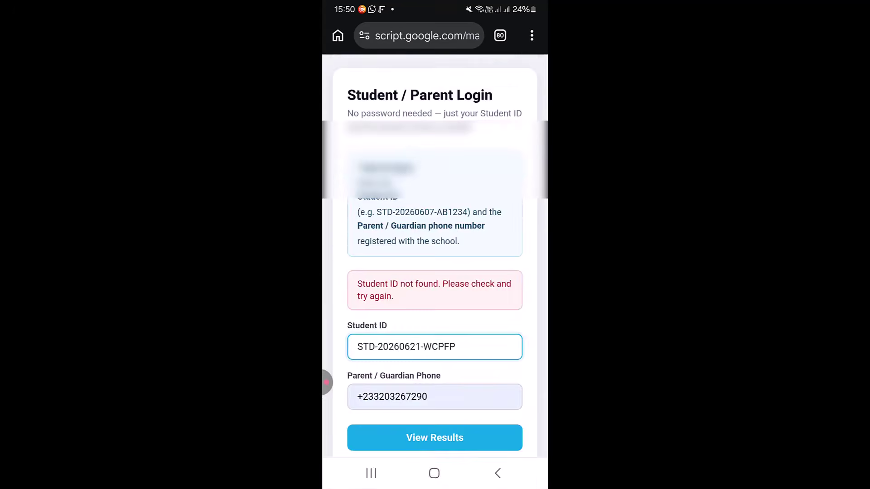
click(435, 387)
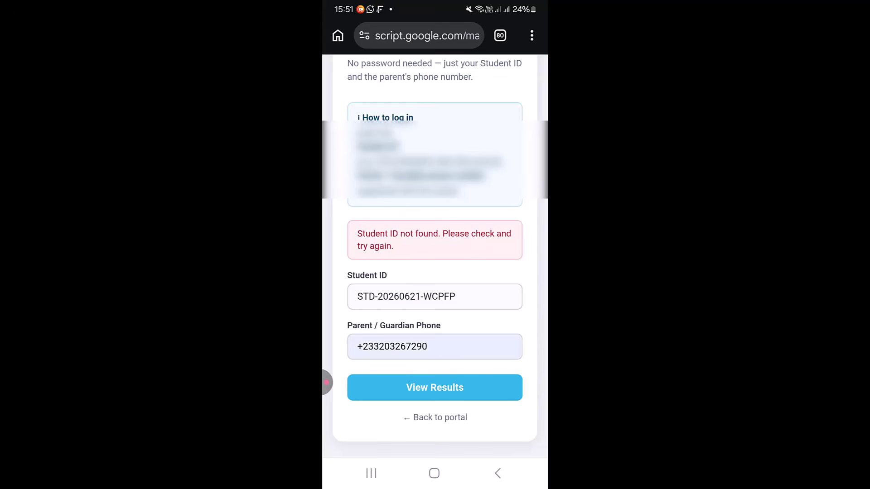
Edit the Student ID again, dropping a stray digit and inserting A
click(408, 297)
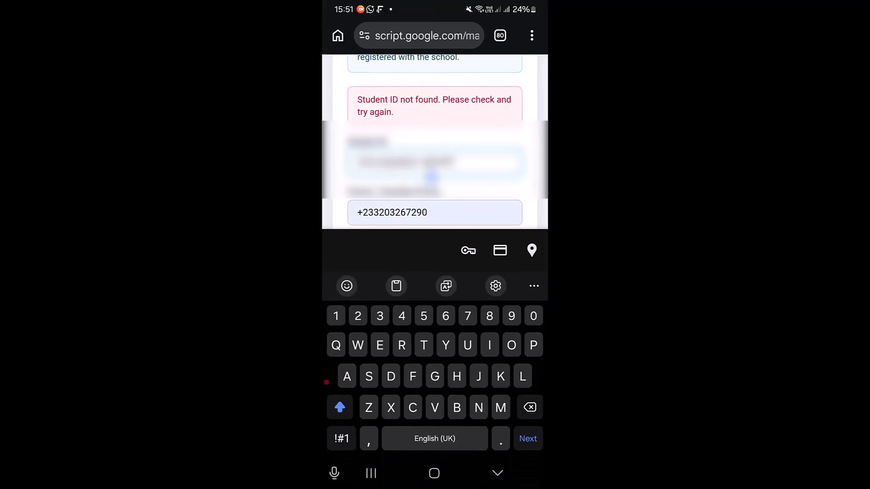
click(327, 382)
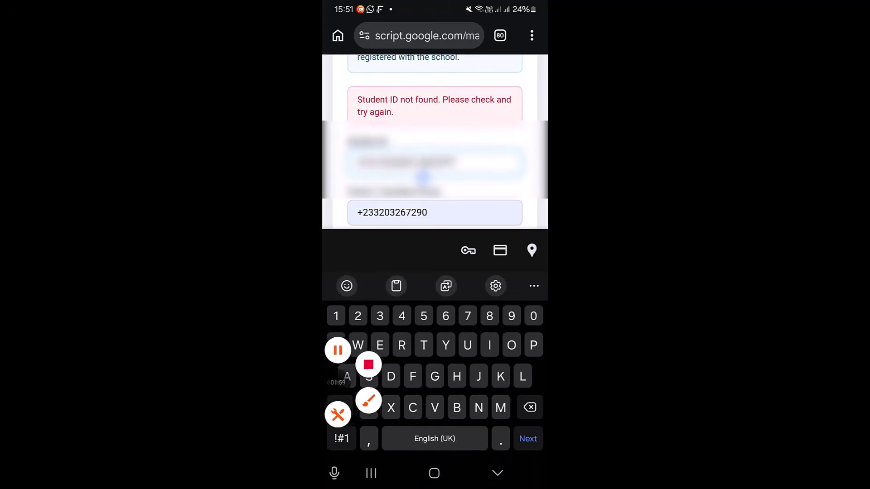
click(328, 382)
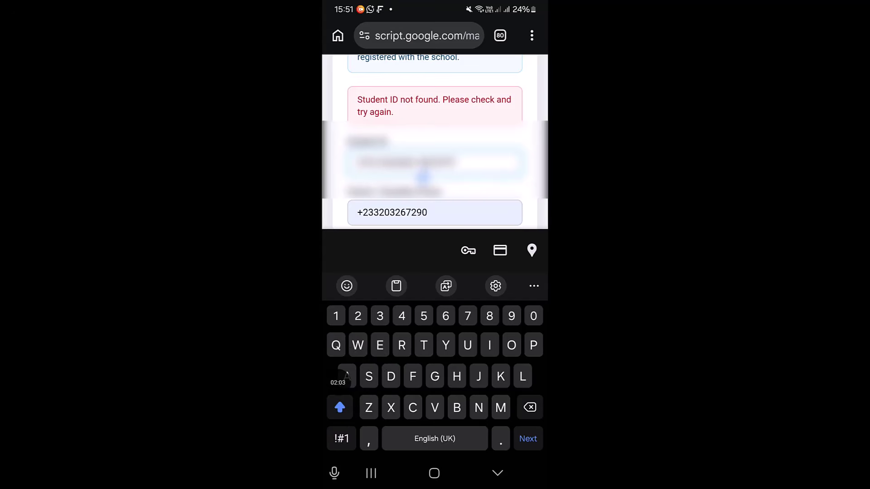
text(5)
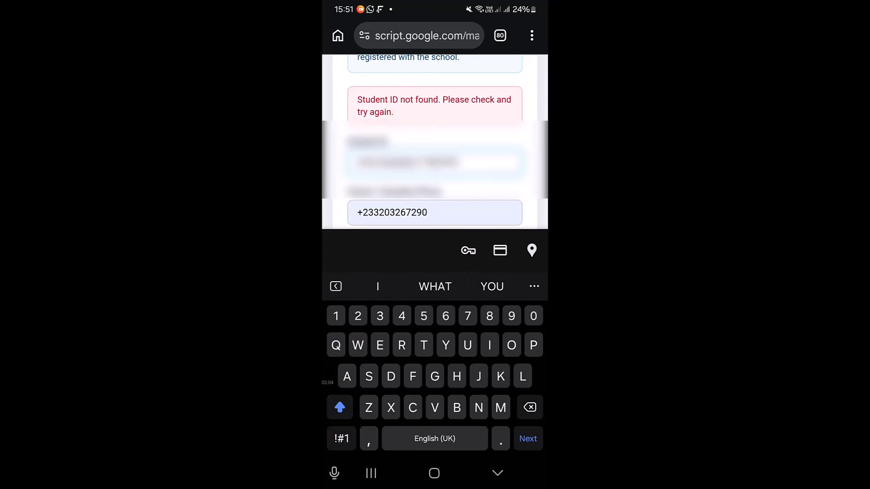
key(BackSpace)
drag(328, 382, 532, 137)
text(A)
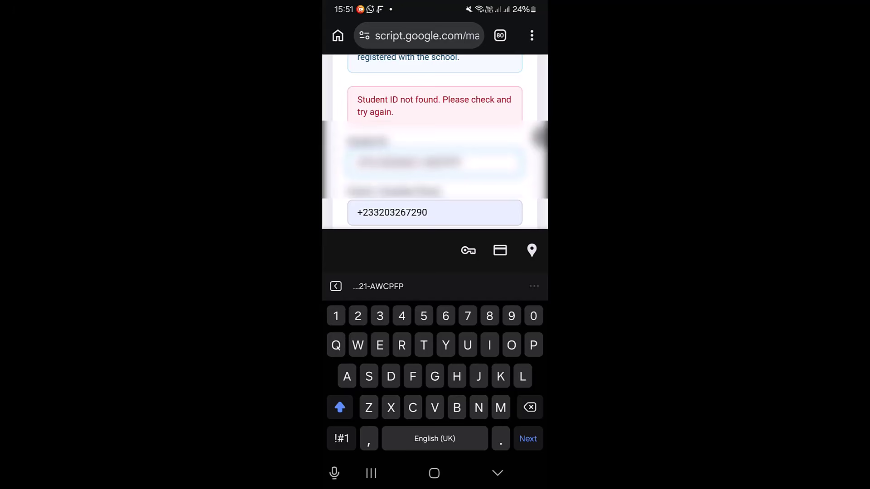
click(497, 474)
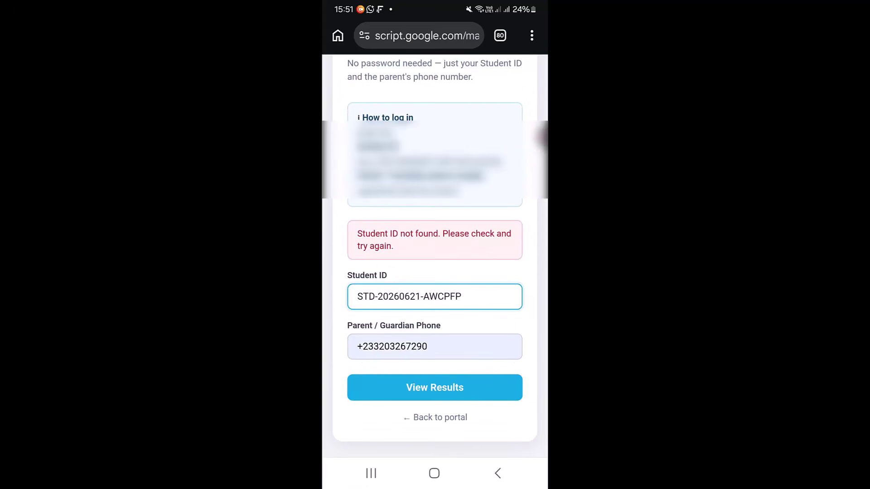
Log in with View Results and scroll through the student profile dashboard
click(435, 388)
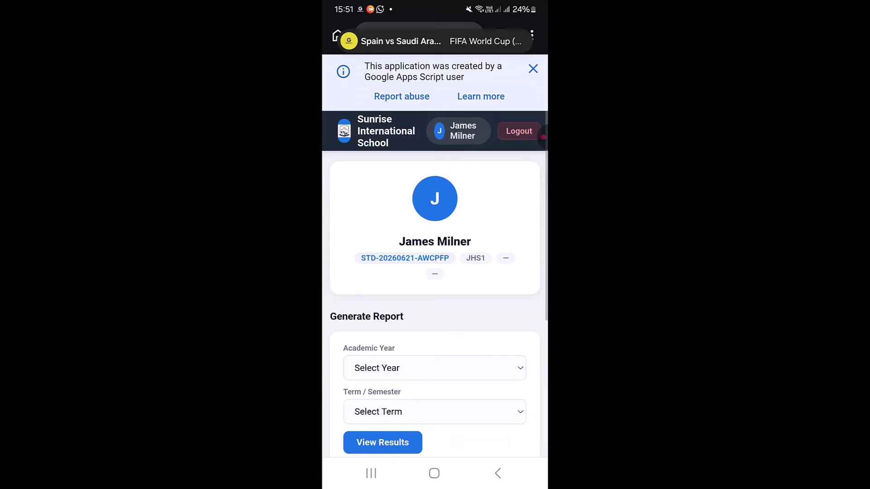
scroll(435, 272, down, 3)
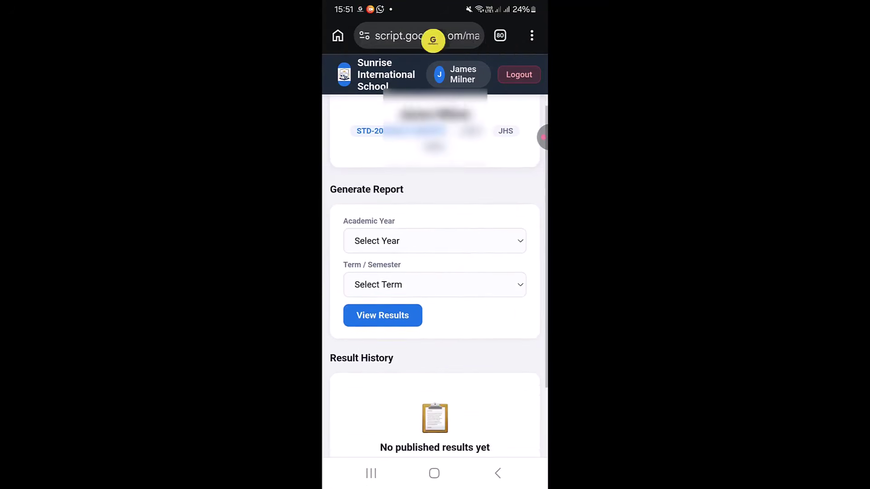
scroll(435, 272, down, 2)
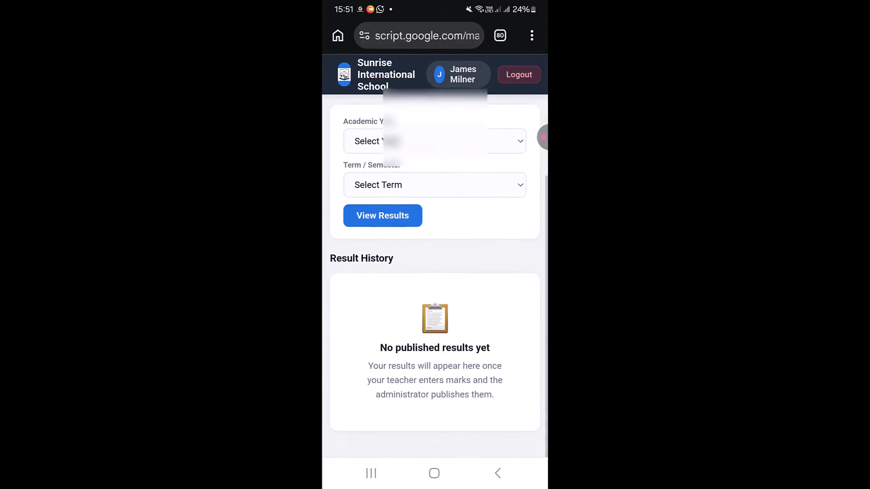
scroll(435, 272, up, 4)
scroll(435, 271, down, 3)
scroll(435, 272, up, 3)
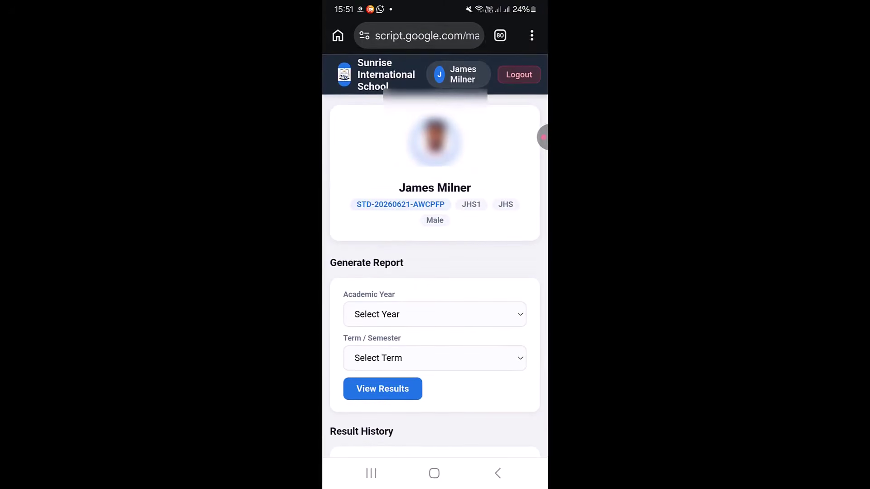
scroll(435, 272, down, 4)
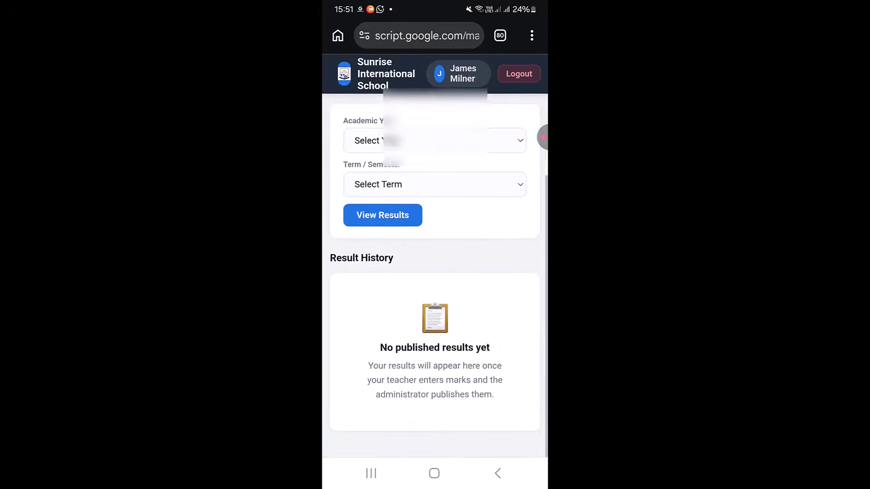
scroll(435, 272, up, 3)
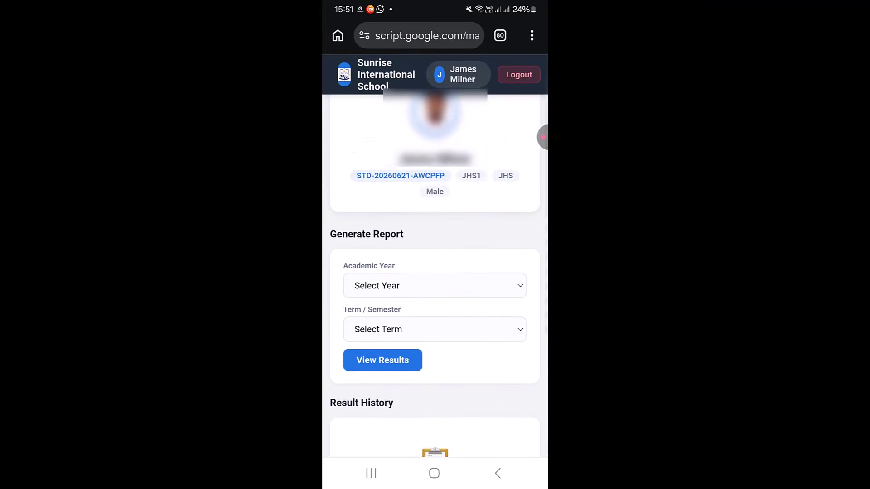
scroll(435, 272, up, 1)
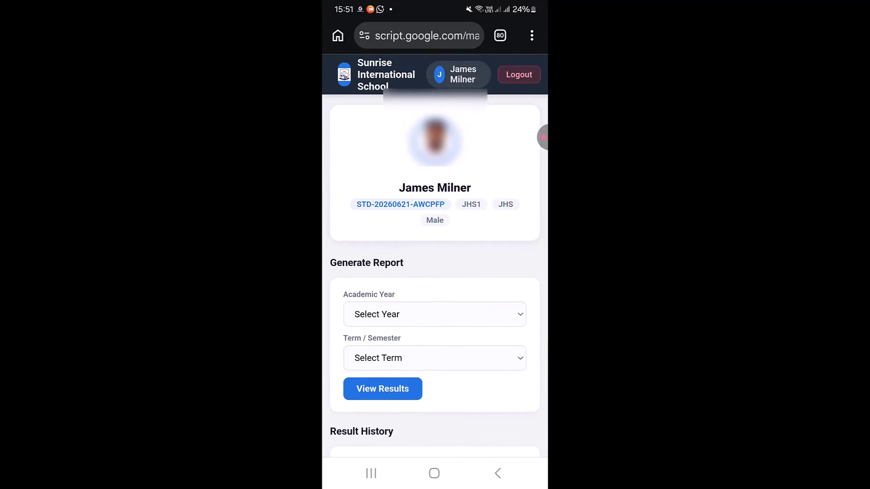
scroll(435, 272, down, 1)
scroll(435, 272, up, 1)
scroll(435, 272, down, 1)
Check the Academic Year and Term / Semester choices in the empty Result History
click(435, 268)
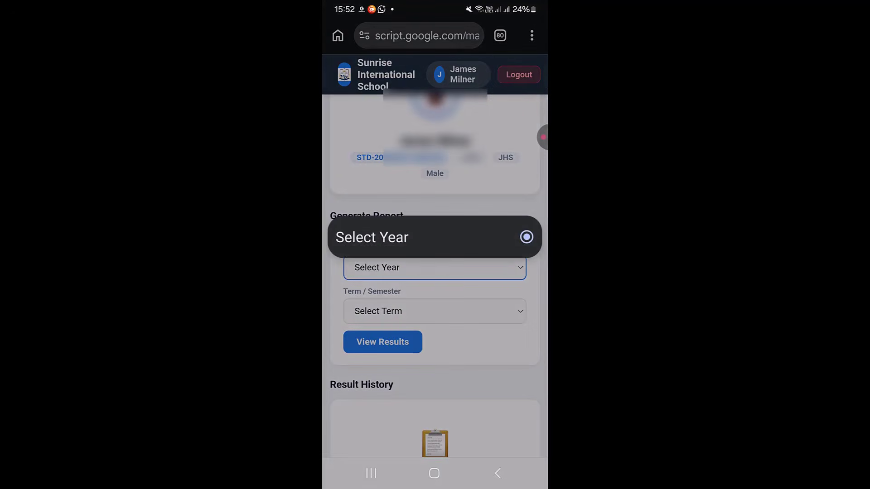
click(372, 237)
click(435, 268)
click(372, 237)
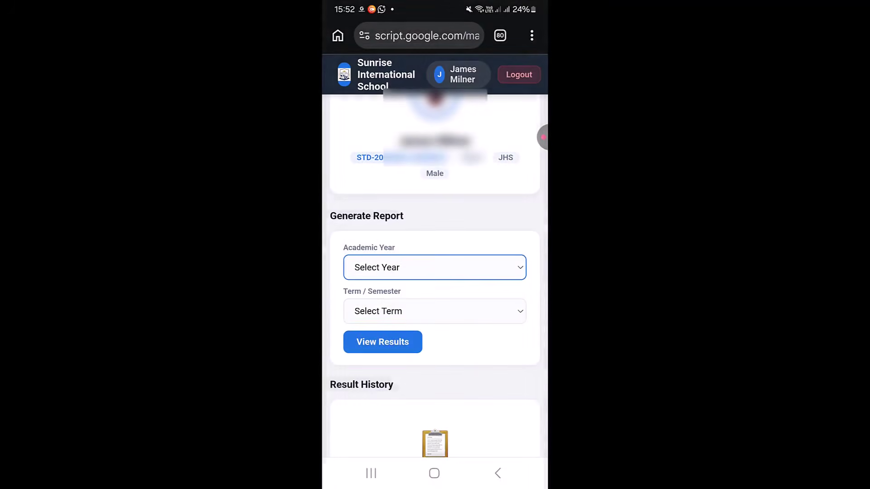
click(435, 312)
click(372, 237)
scroll(436, 275, down, 2)
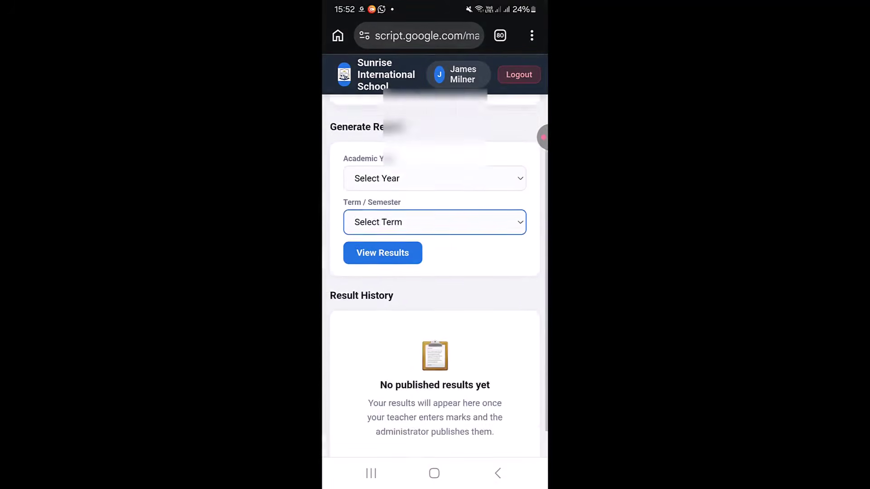
scroll(435, 276, up, 3)
scroll(435, 276, down, 3)
scroll(435, 275, up, 2)
scroll(435, 272, up, 2)
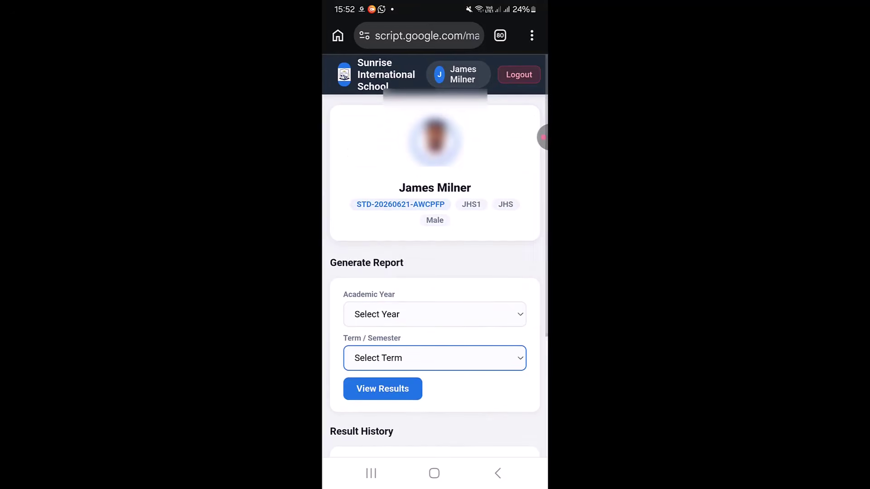
click(435, 314)
click(435, 237)
scroll(435, 275, down, 4)
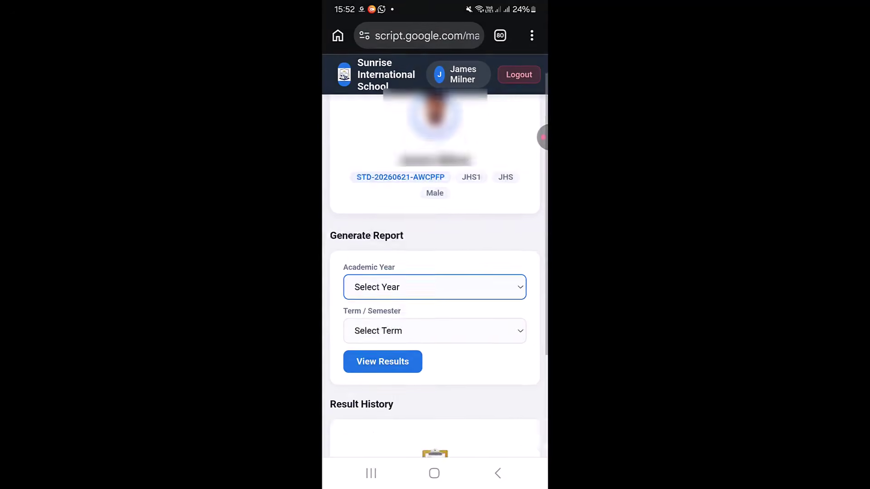
scroll(435, 276, up, 4)
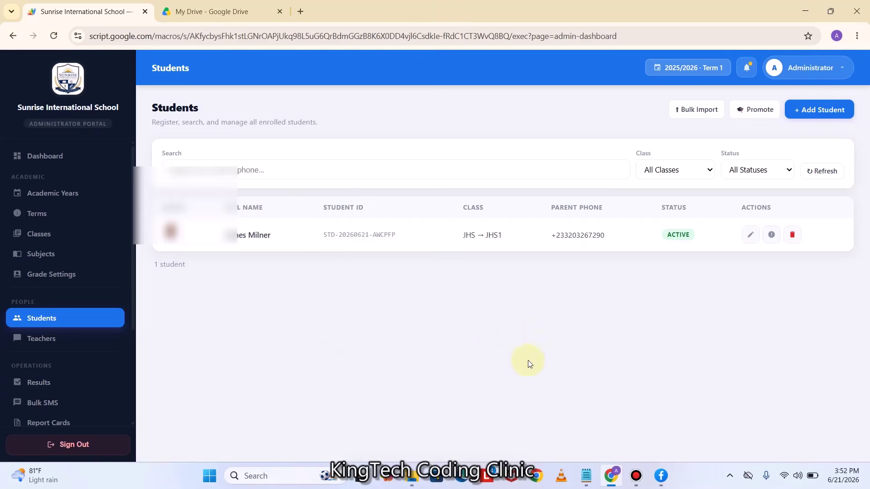
Bring up the DUMMY SCHOOL folder window and refresh its contents
mouse_move(413, 476)
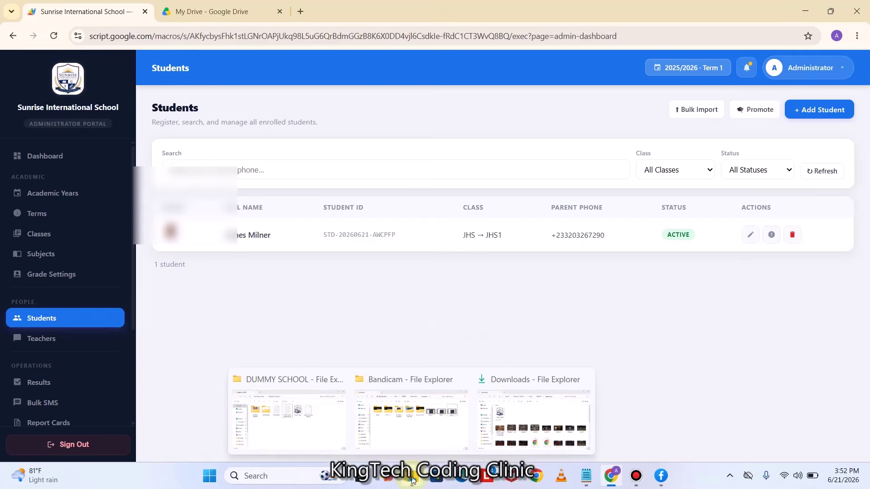
click(538, 404)
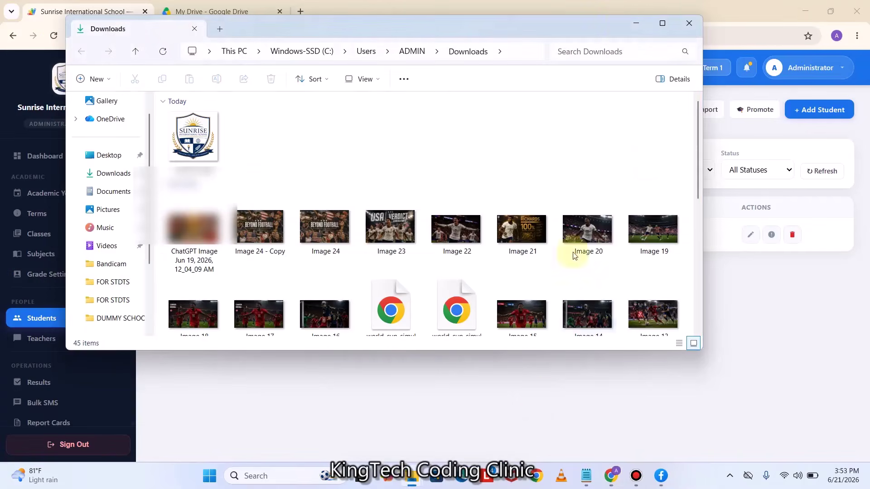
click(634, 26)
mouse_move(410, 484)
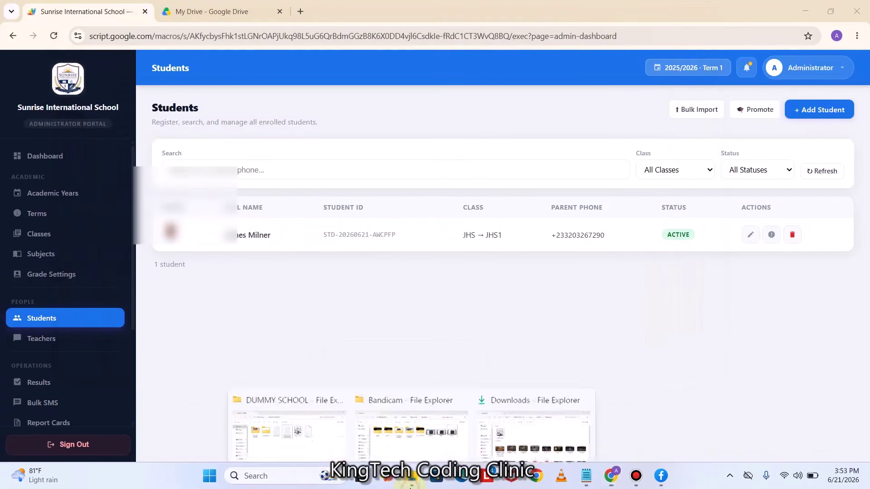
click(311, 414)
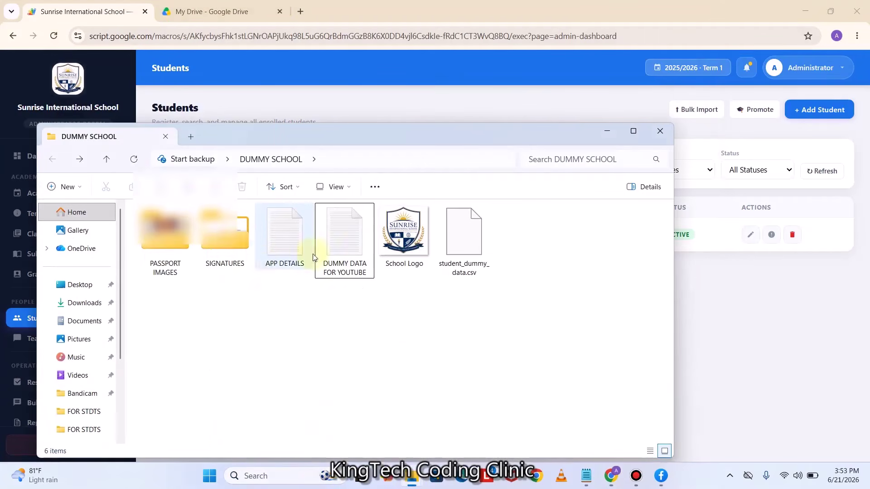
right_click(534, 243)
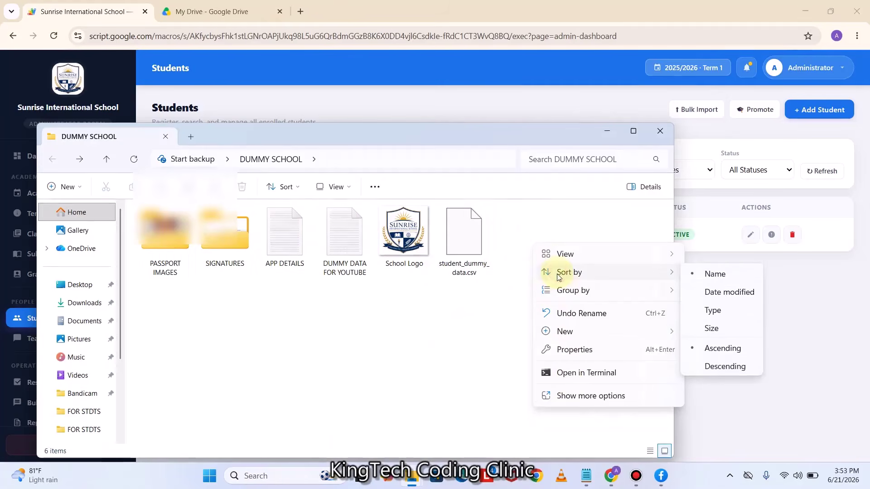
click(573, 396)
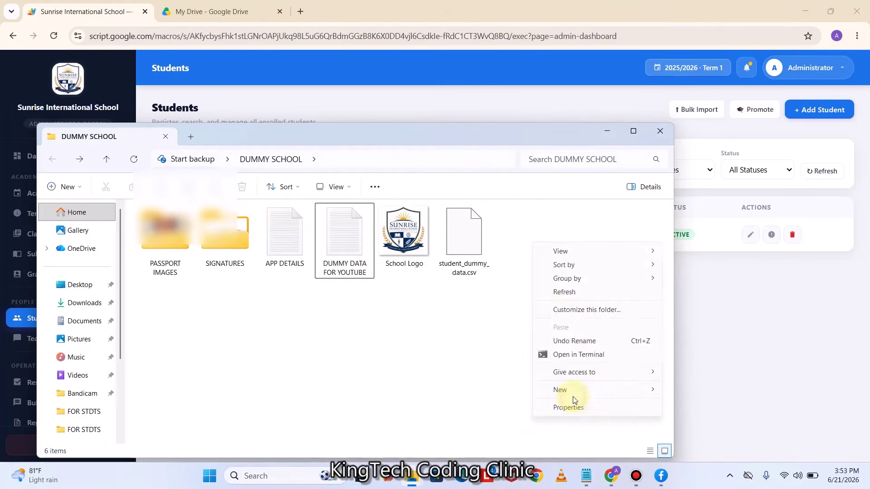
click(567, 295)
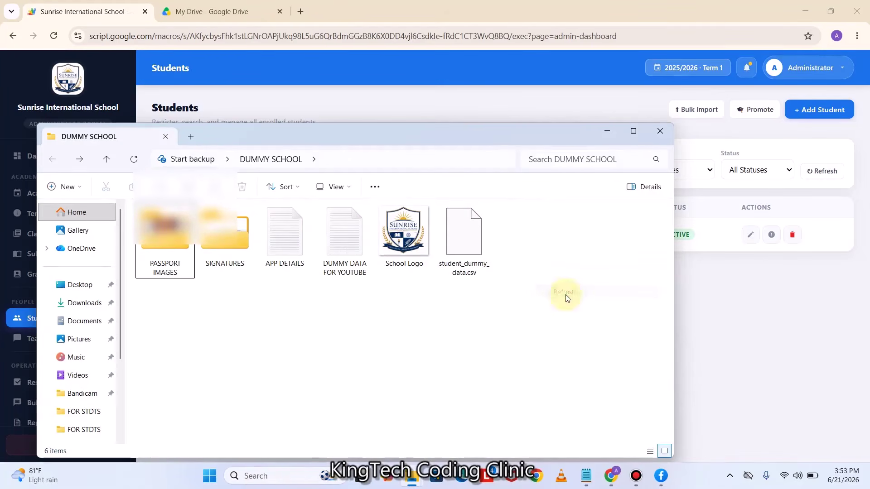
Open student_dummy_data.csv with Excel
click(463, 247)
right_click(463, 247)
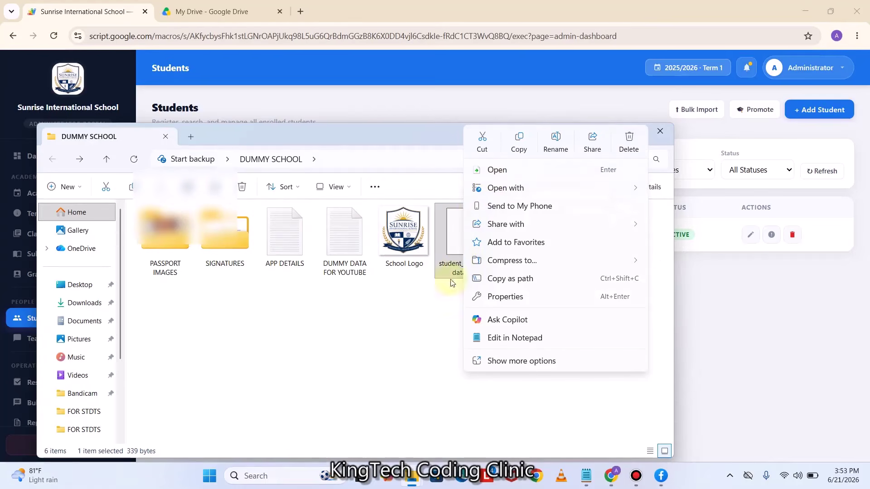
mouse_move(521, 188)
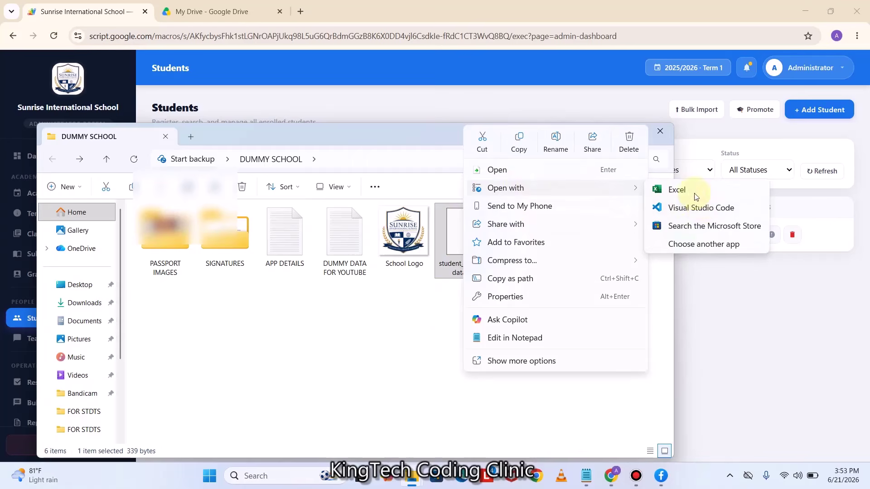
click(691, 189)
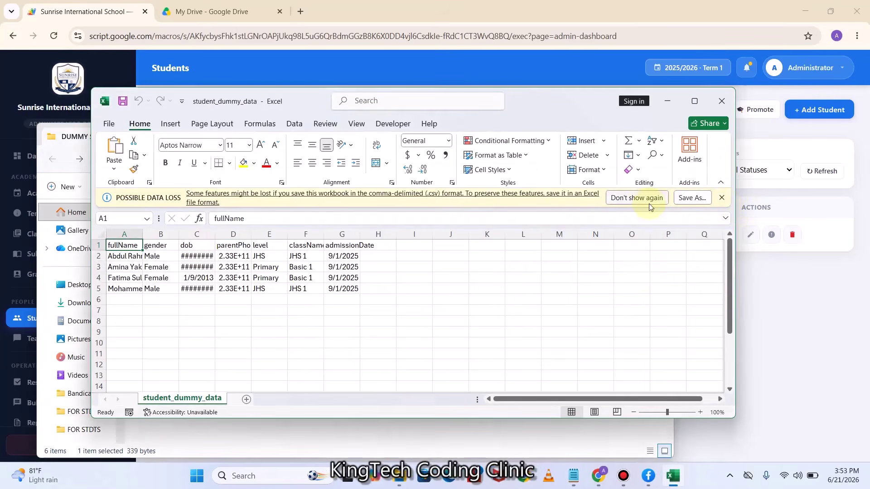
Dismiss the data-loss warning, auto-fit columns C (dob) and A (fullName), and maximize Excel
click(721, 198)
click(353, 290)
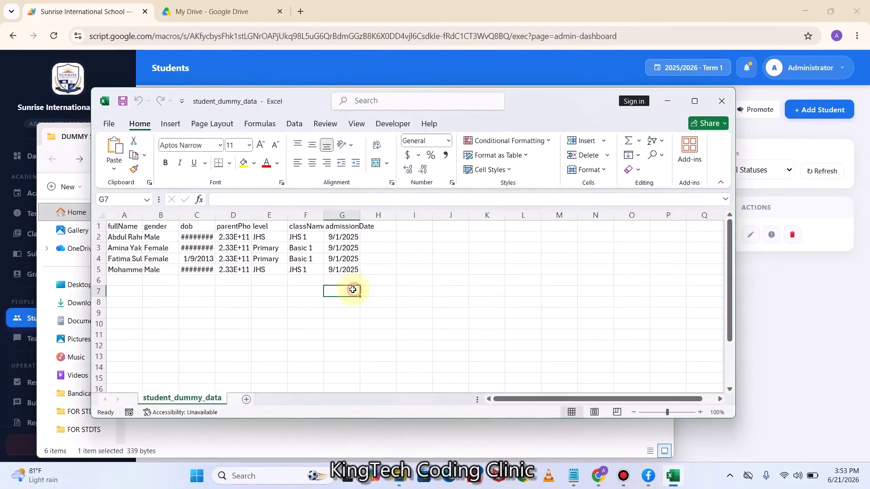
double_click(215, 215)
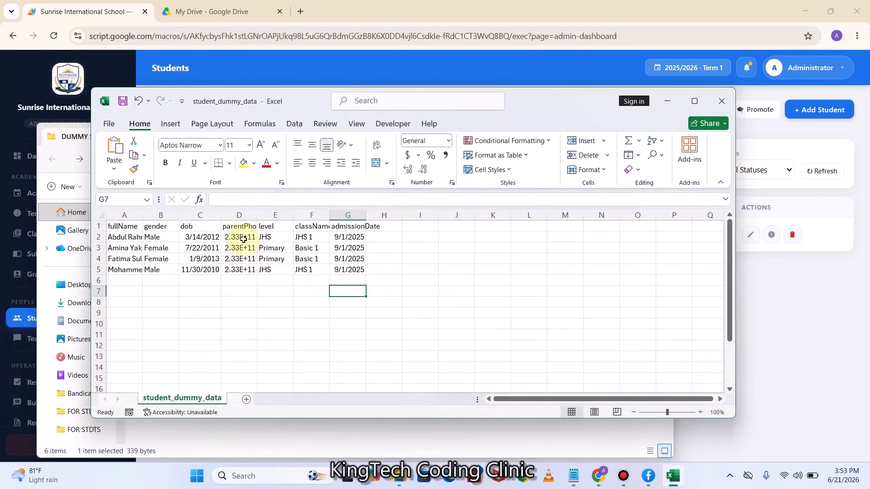
drag(243, 239, 235, 311)
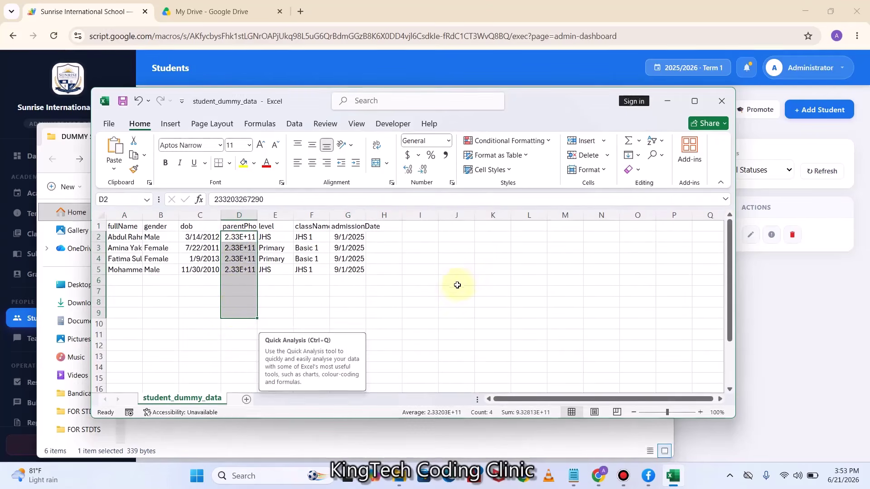
click(695, 101)
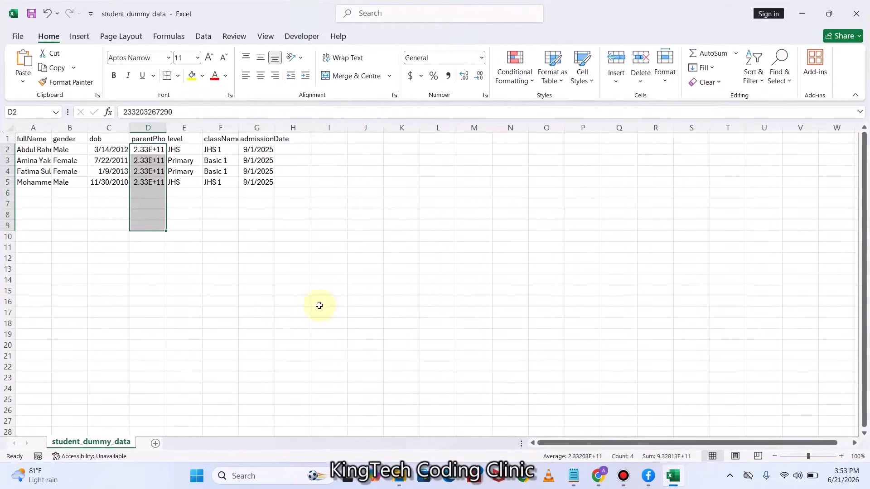
click(318, 302)
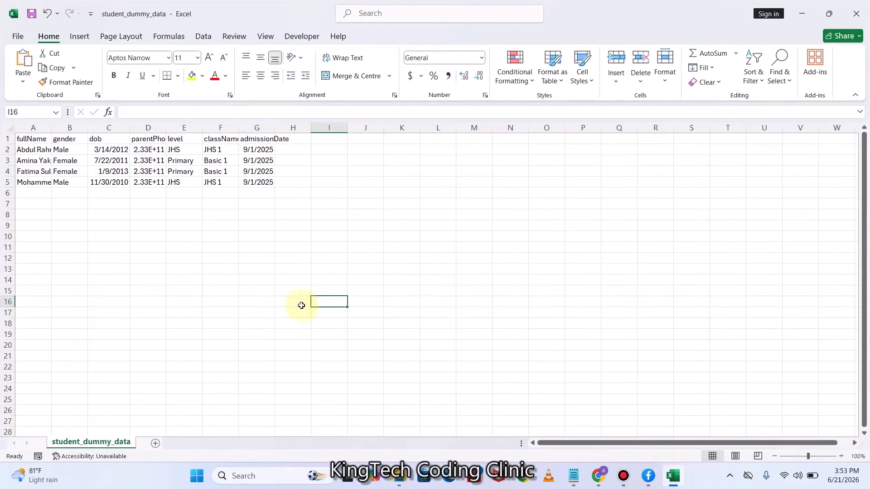
double_click(51, 128)
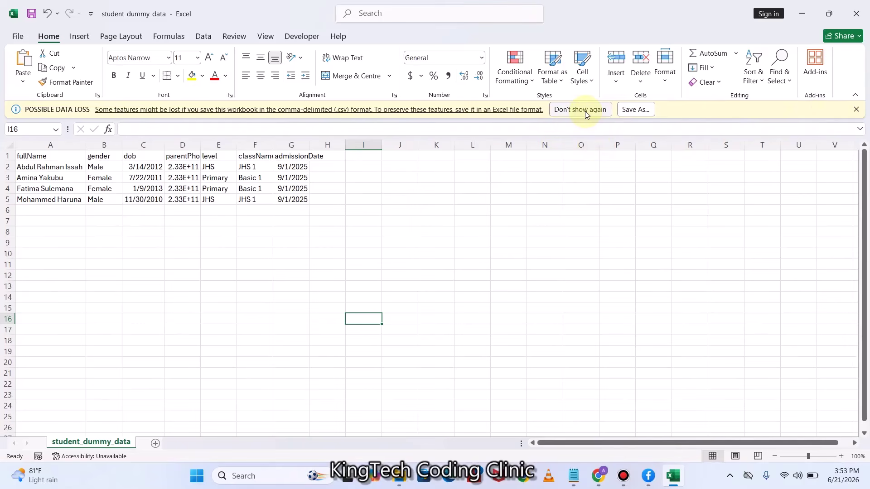
Save the sheet to the Desktop as Excel Workbook student_dummy_data
click(629, 112)
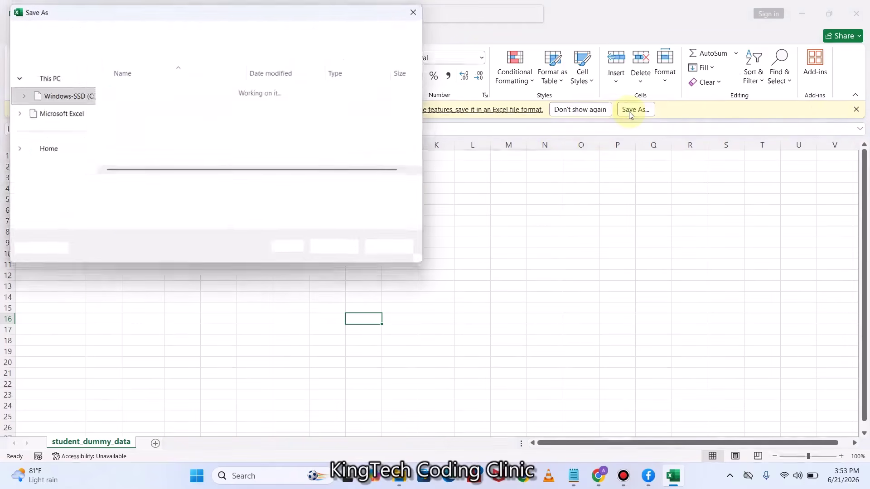
click(118, 203)
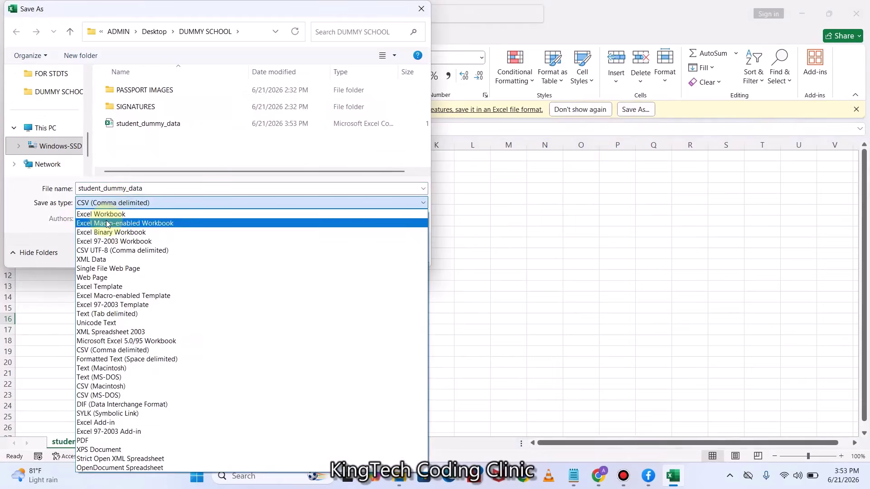
click(110, 214)
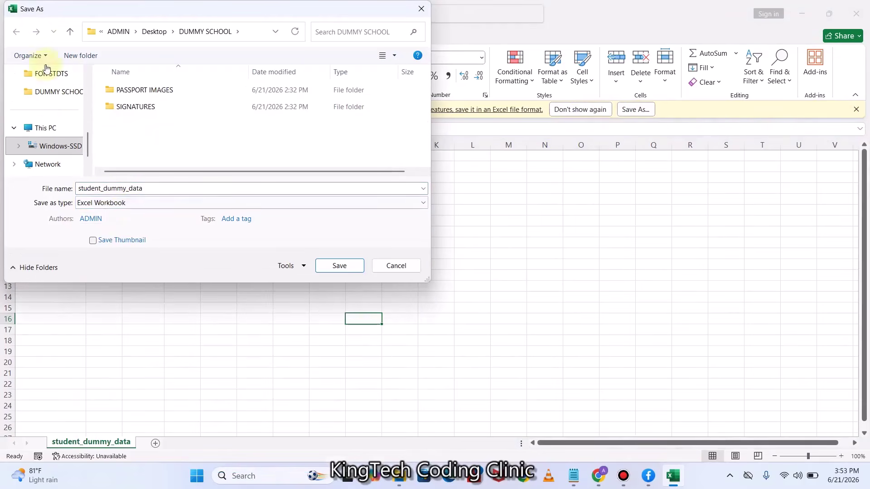
scroll(49, 133, up, 5)
click(49, 151)
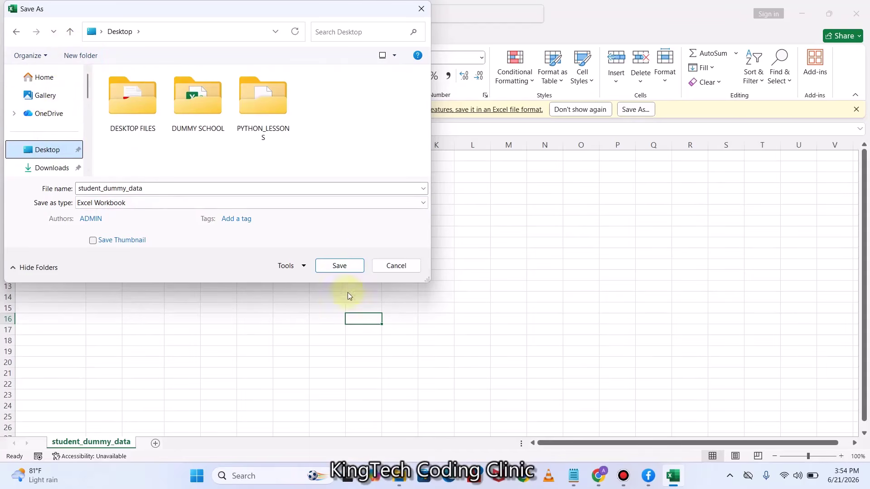
click(336, 267)
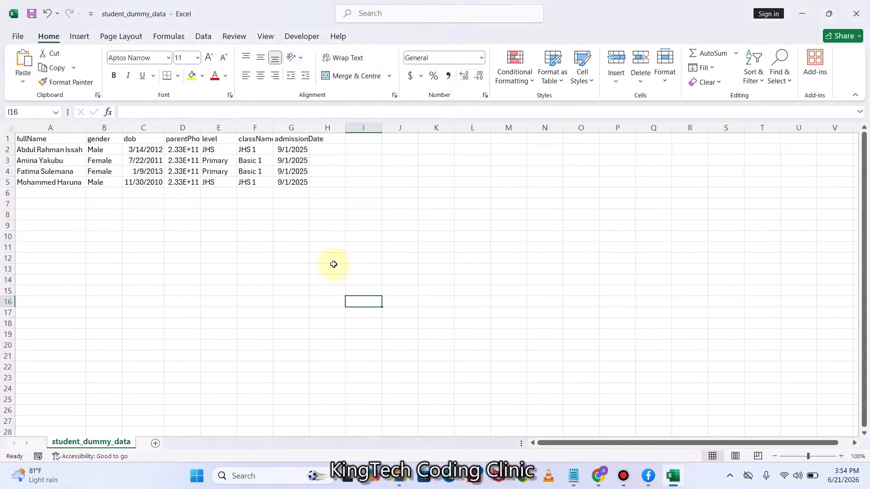
Auto-fit column D, format the parentPhone cells as Text, and drag the column wider
click(287, 212)
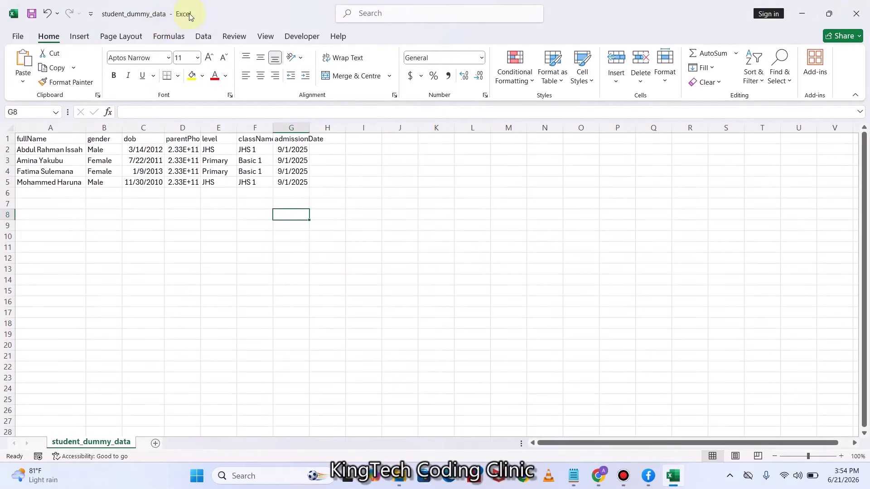
double_click(202, 131)
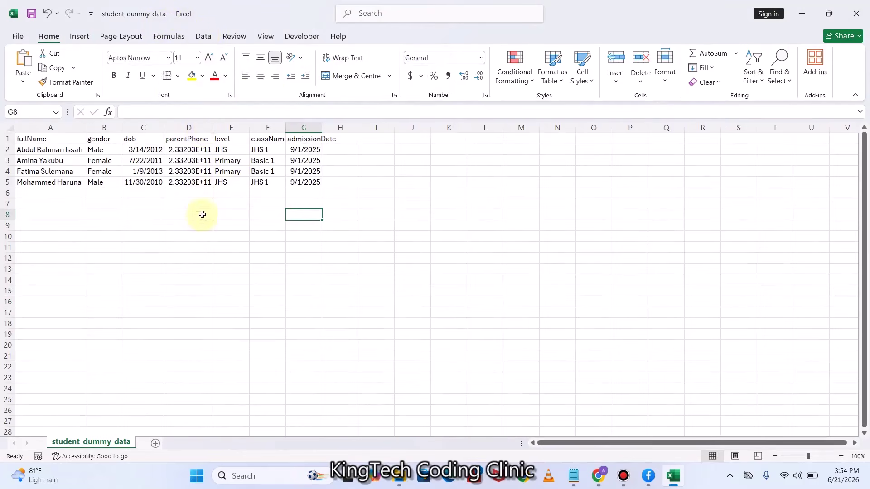
drag(199, 149, 194, 311)
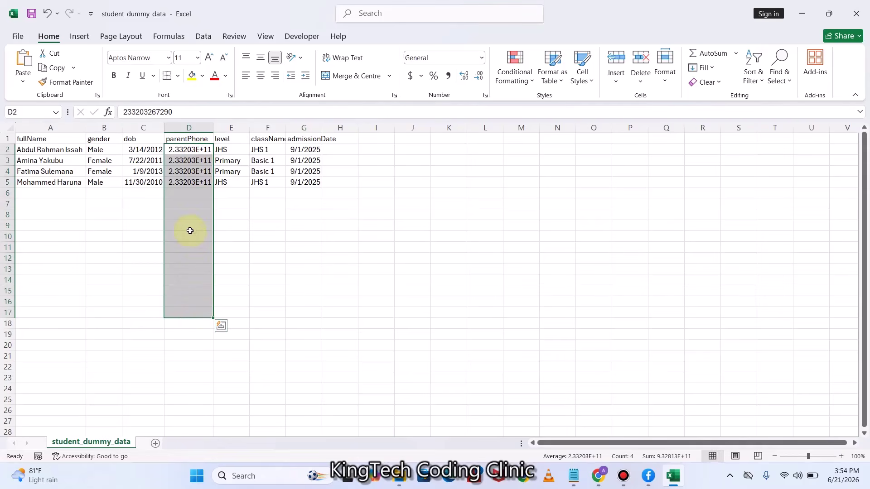
right_click(190, 231)
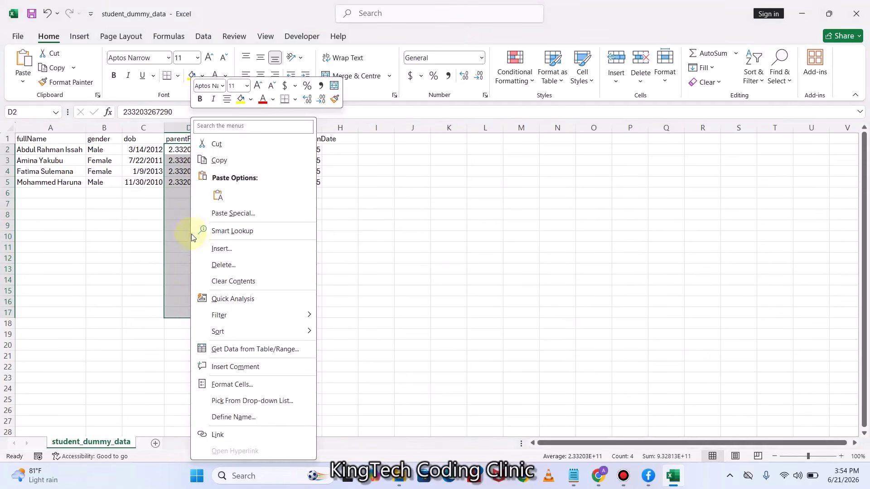
click(232, 385)
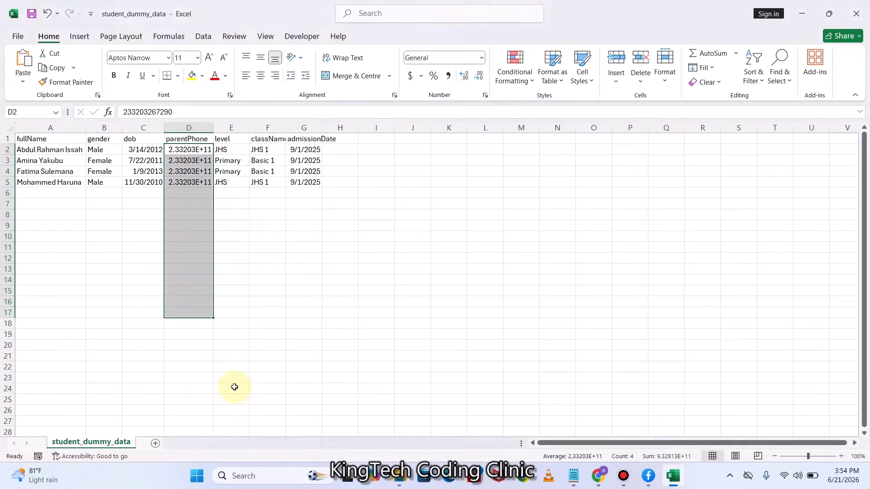
click(107, 314)
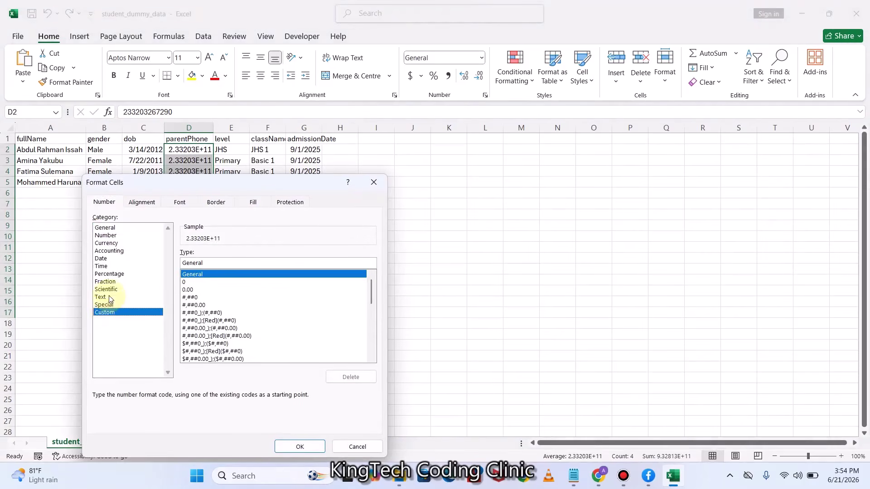
click(108, 298)
click(301, 446)
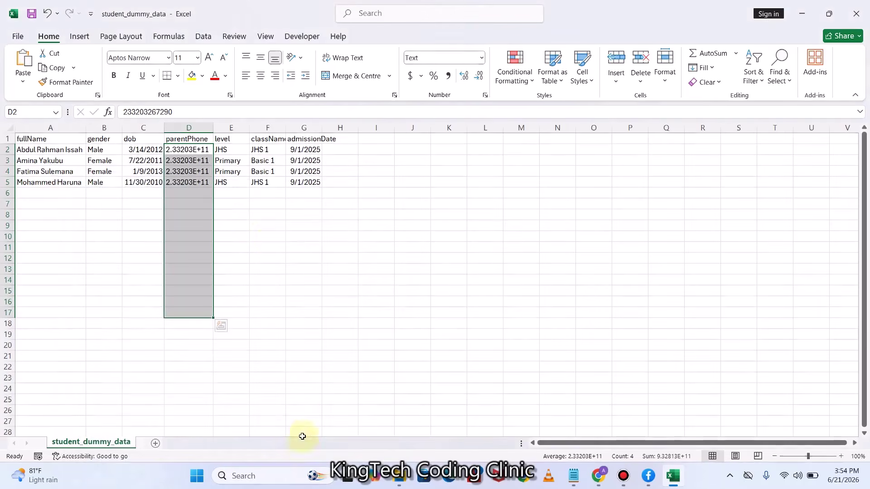
drag(214, 129, 229, 133)
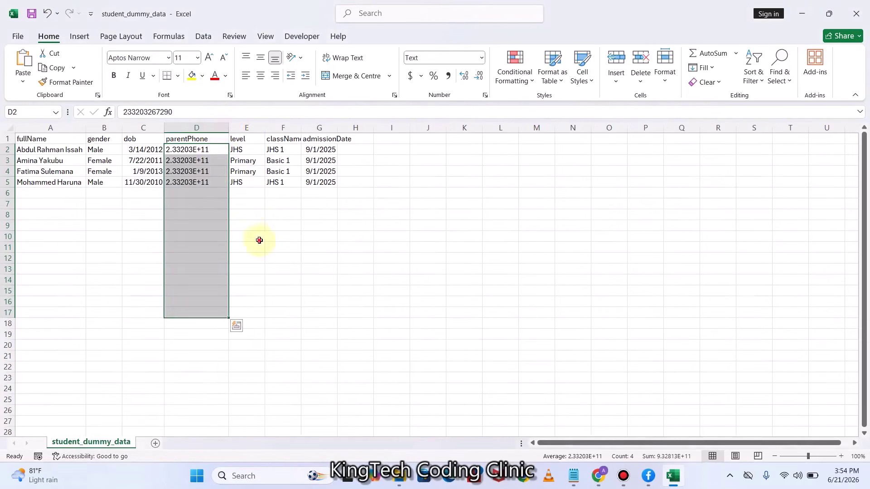
Replace D2's value with the parent's phone number prefixed by a plus sign
click(255, 239)
click(218, 150)
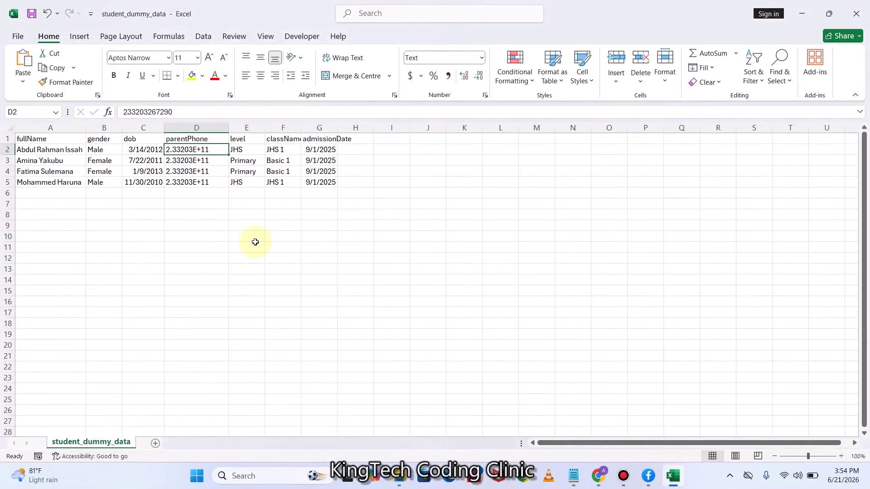
click(124, 112)
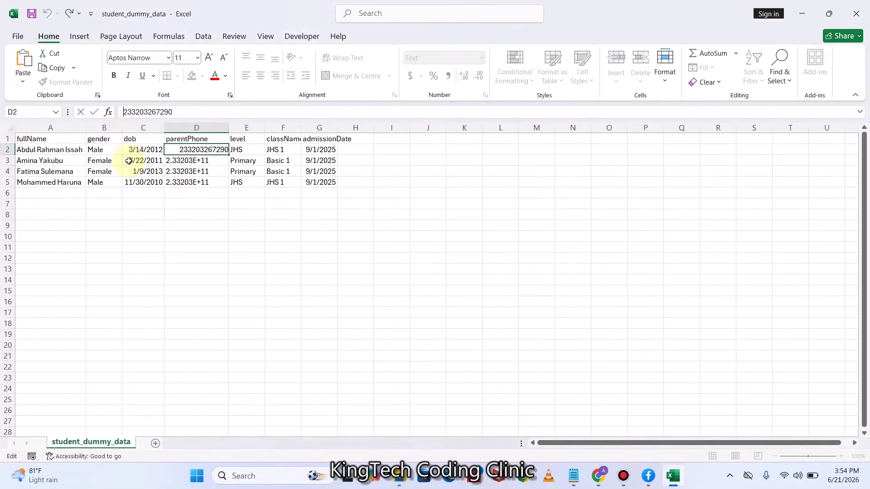
text(+)
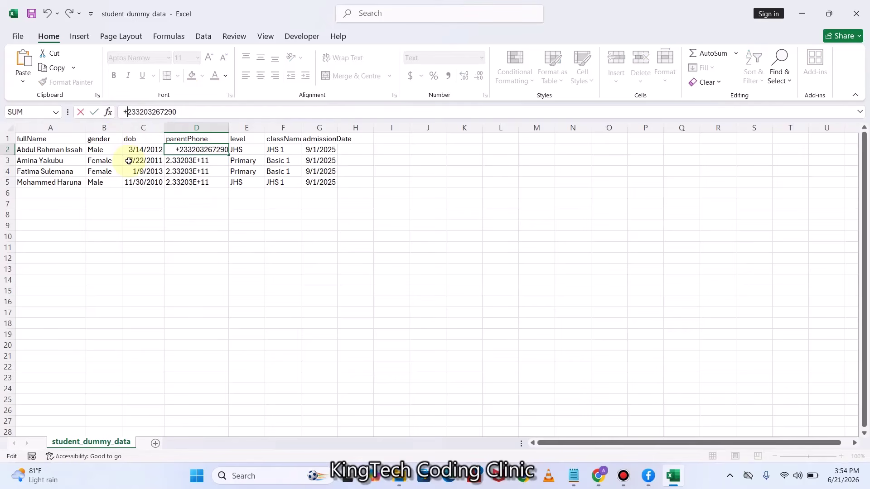
click(253, 247)
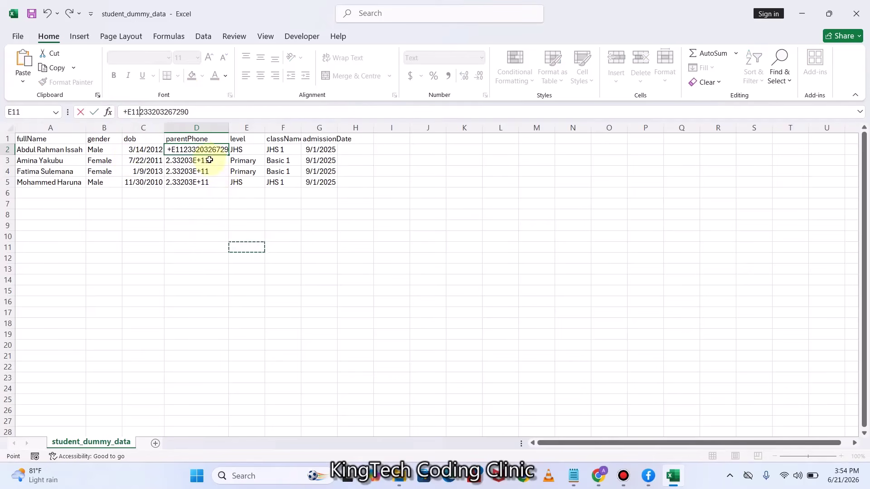
key(Escape)
drag(179, 112, 115, 117)
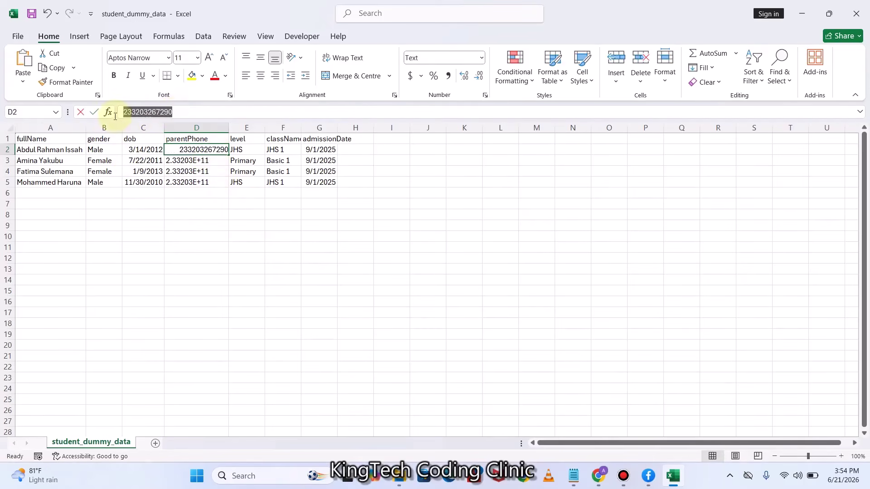
key(BackSpace)
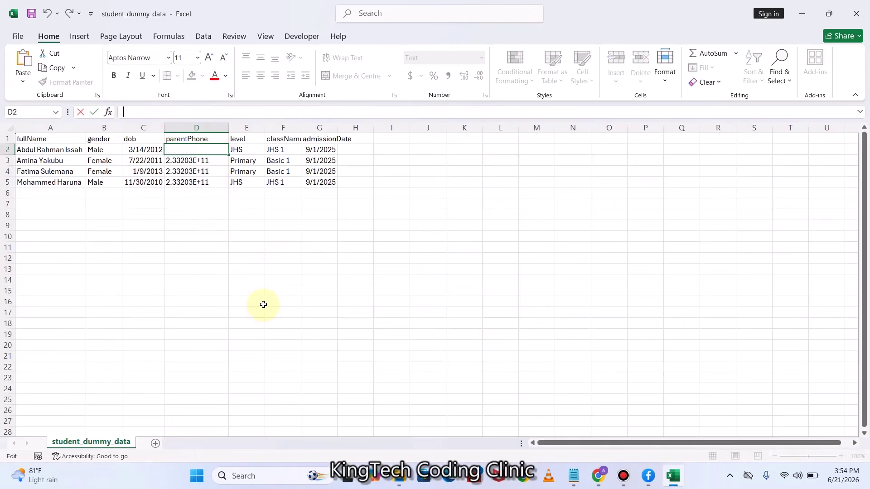
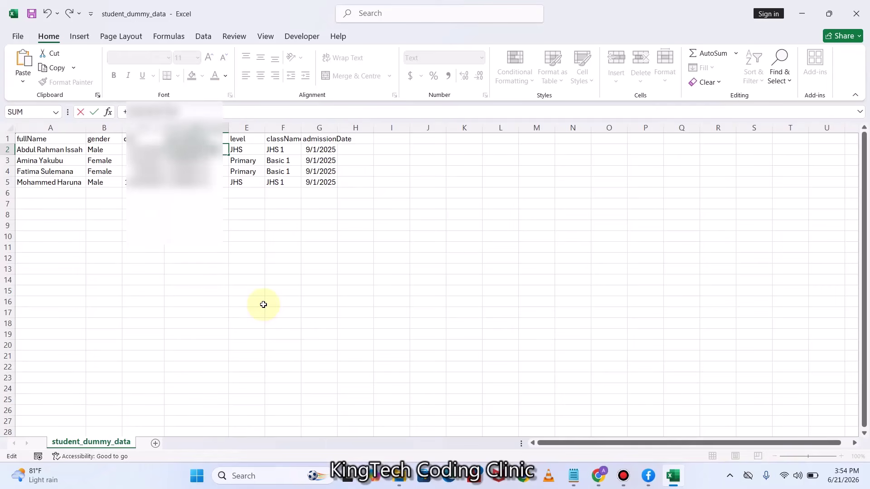
click(264, 305)
Check cells D3 and D9, then open the File page of recent workbooks
click(212, 161)
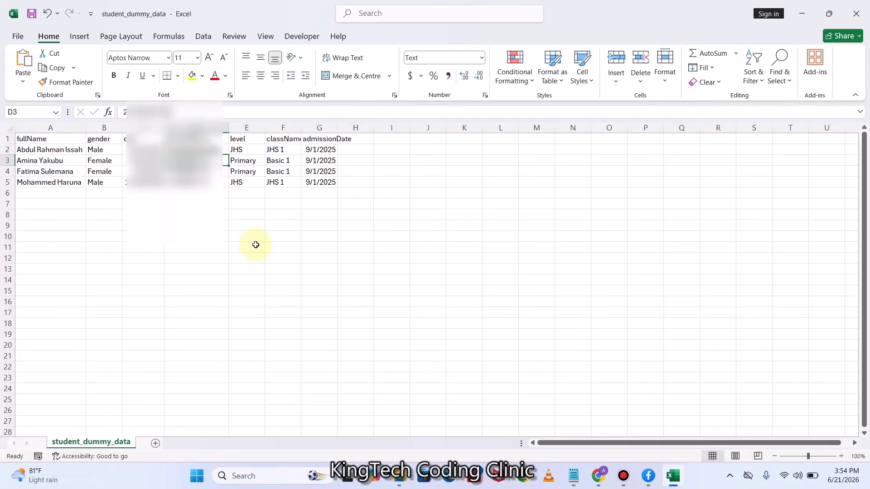
click(220, 225)
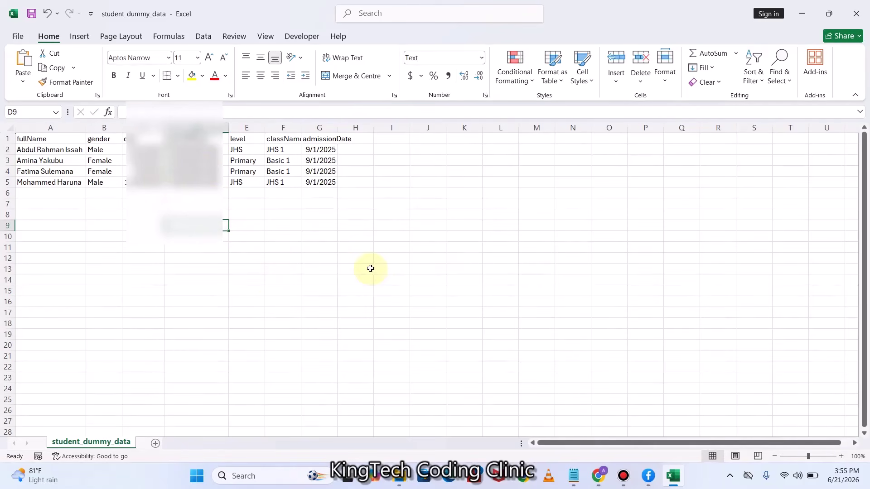
click(18, 38)
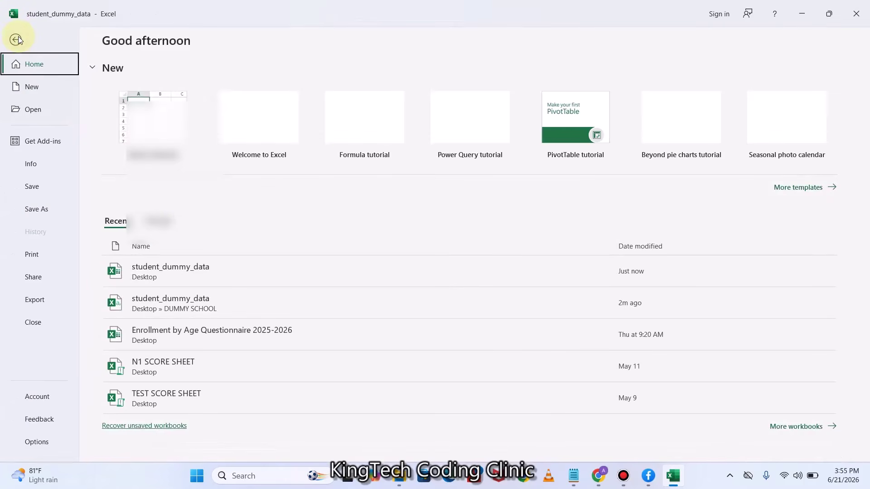
Save the sheet on the Desktop as CSV (Comma delimited) named student_dummy_data2, then close Excel
click(35, 210)
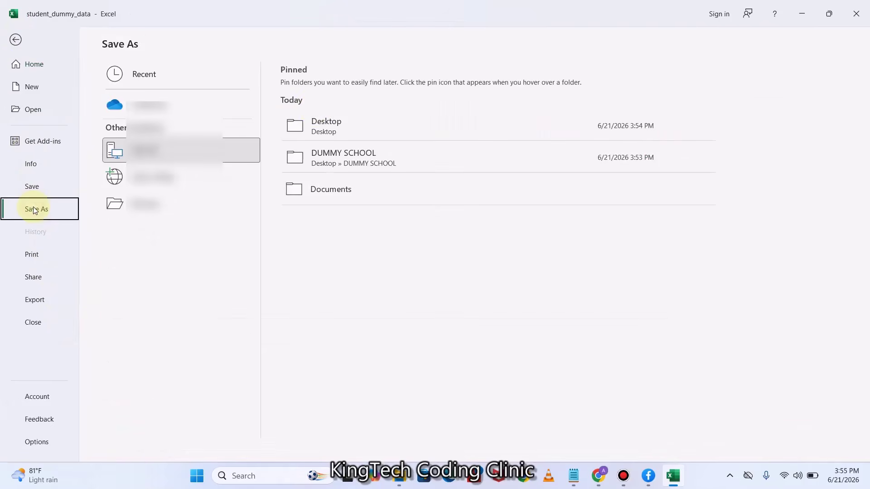
click(326, 134)
click(325, 132)
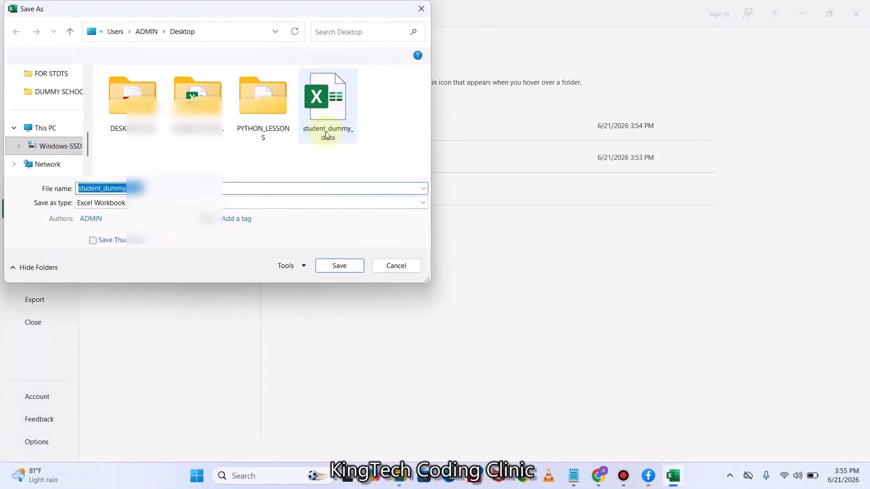
click(141, 189)
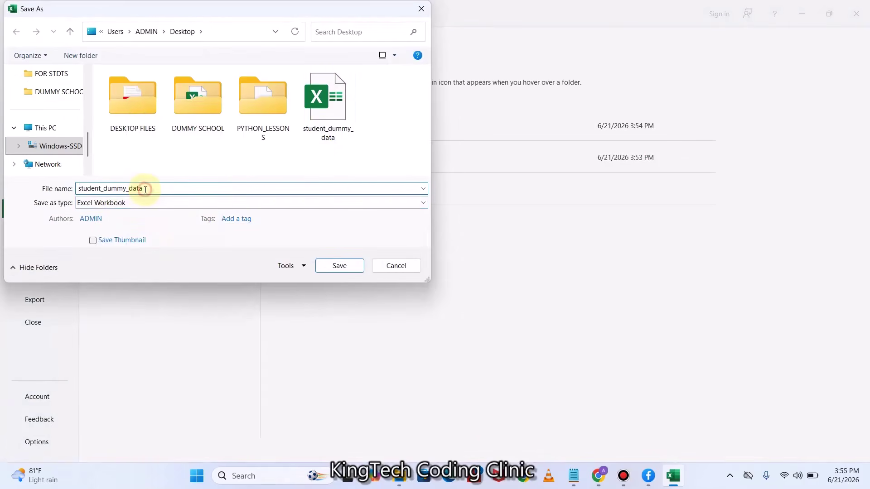
text(2)
click(134, 204)
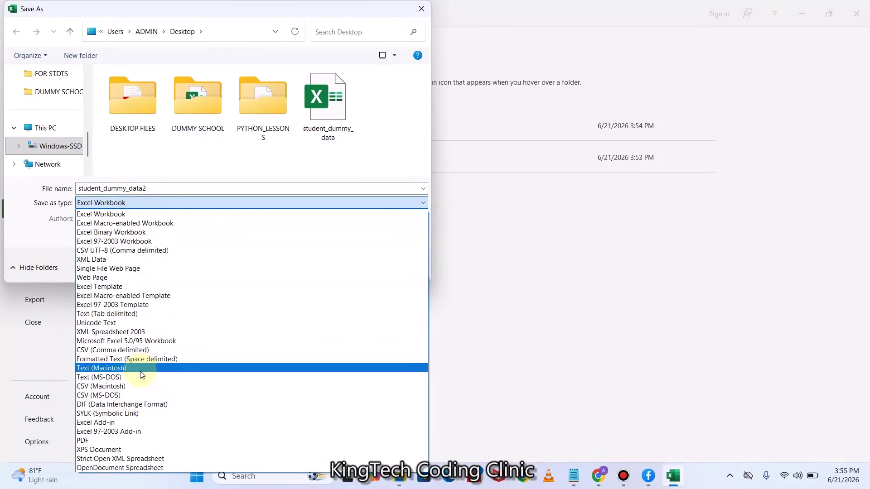
click(124, 350)
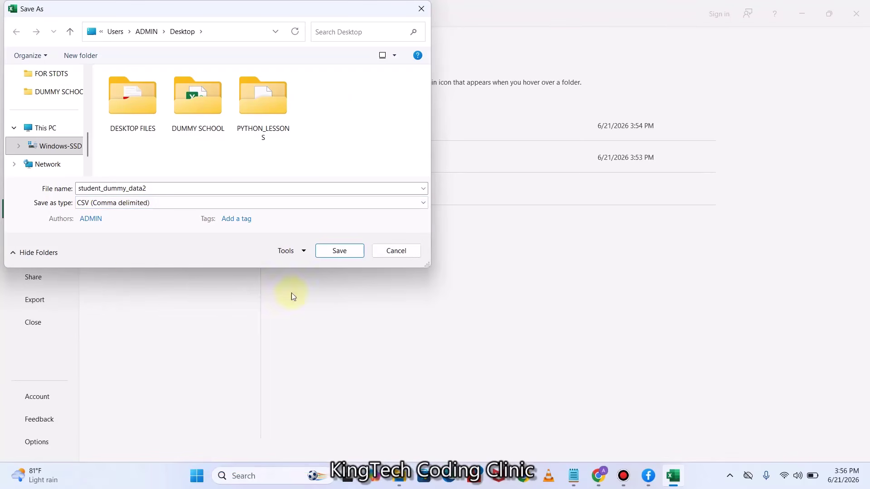
click(336, 250)
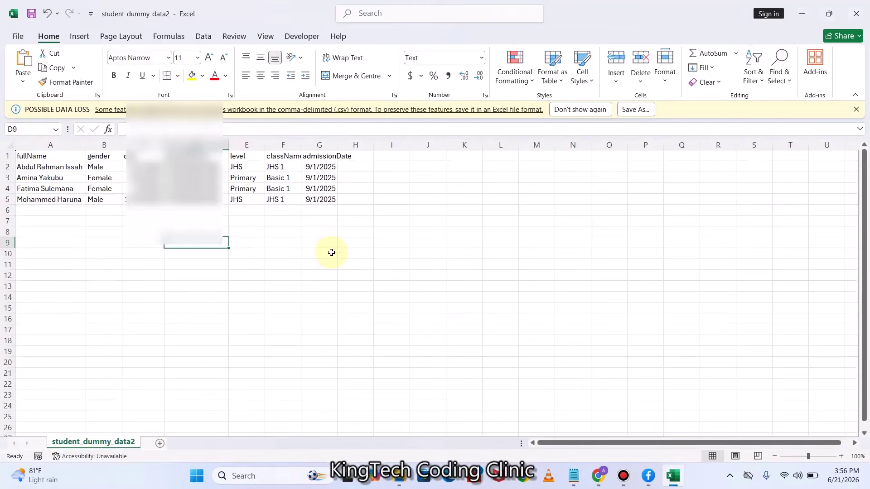
click(857, 6)
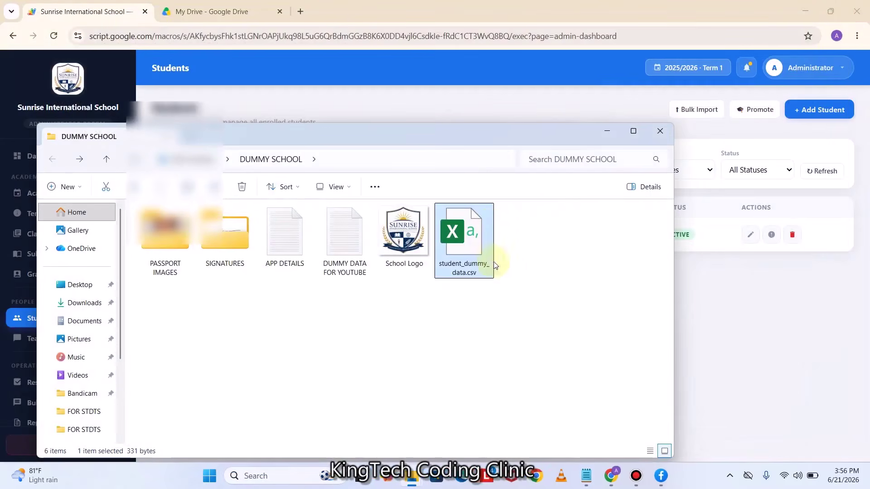
On the Bulk Import page, select student_dummy_data2.csv as the import file
click(607, 131)
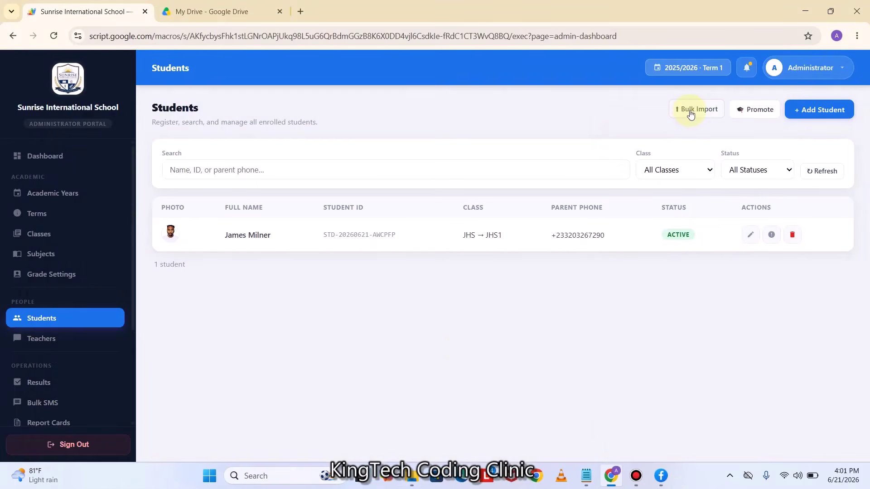
click(694, 110)
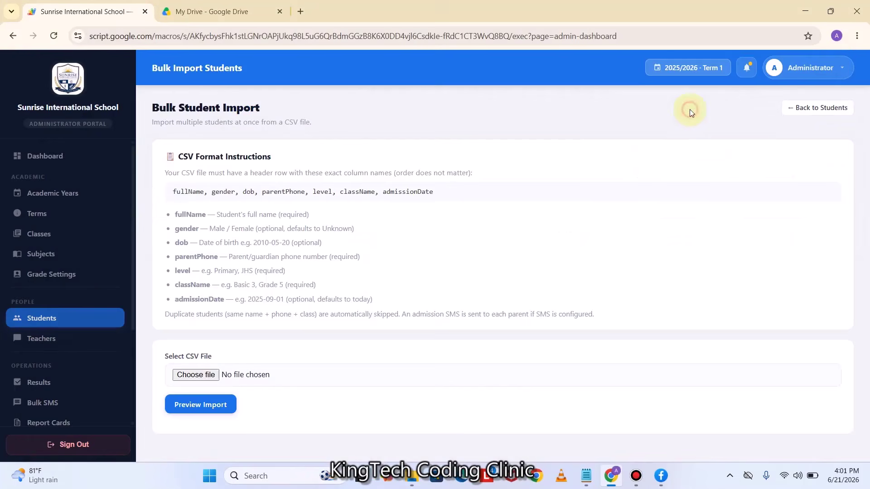
click(186, 377)
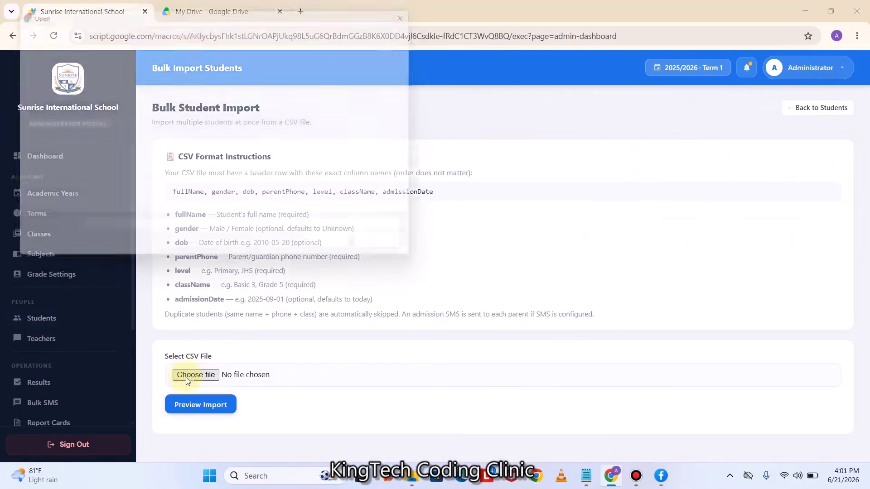
click(323, 129)
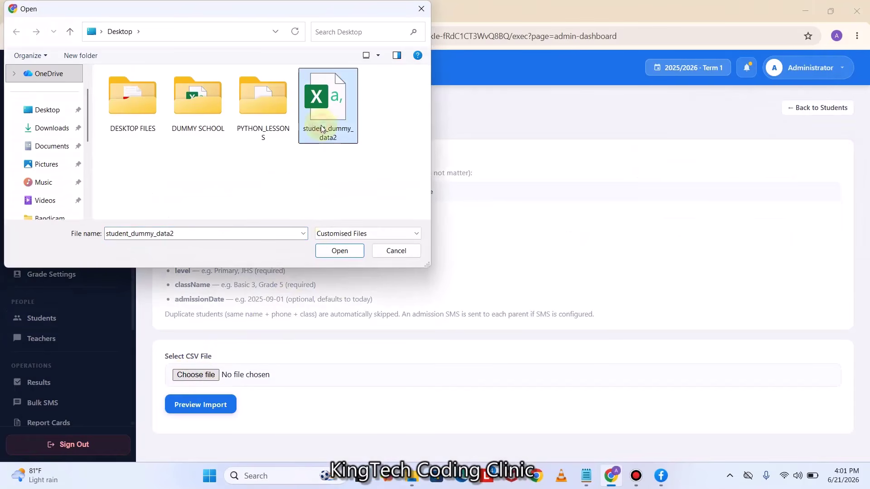
click(336, 251)
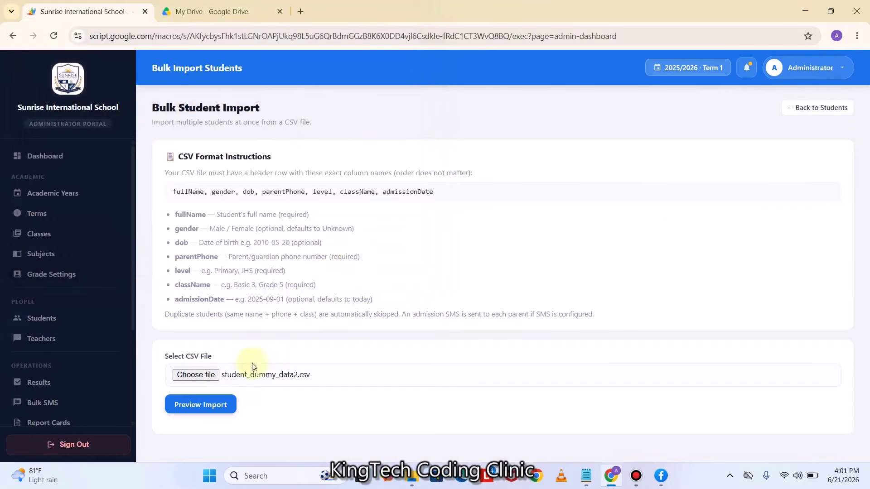
Preview and import the students from the CSV, then return to the Students list
click(200, 404)
scroll(383, 369, down, 3)
scroll(381, 367, down, 3)
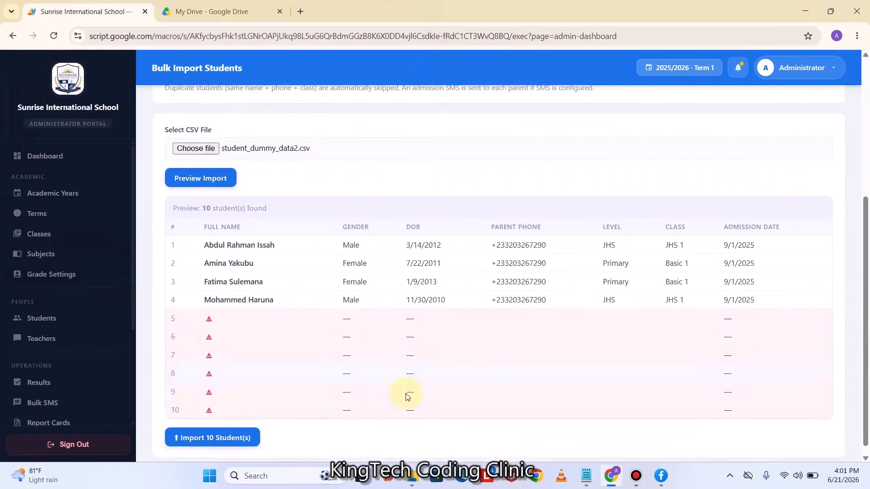
scroll(406, 394, up, 4)
scroll(406, 393, down, 4)
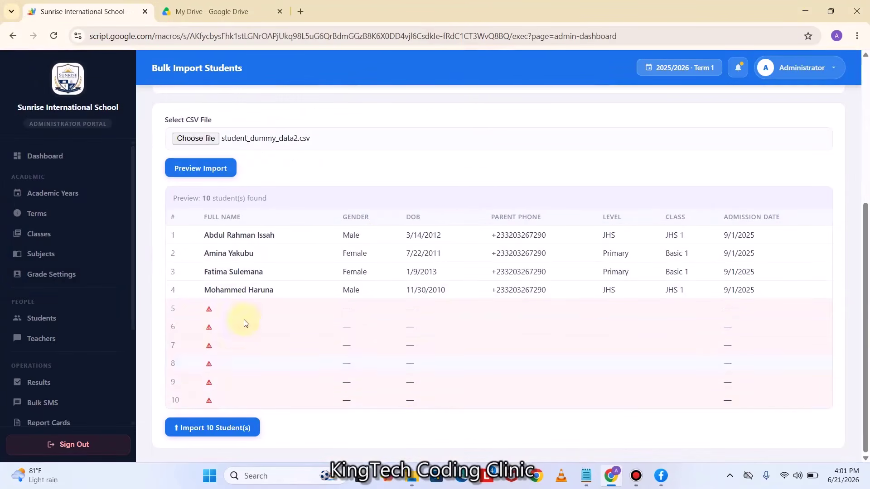
click(218, 427)
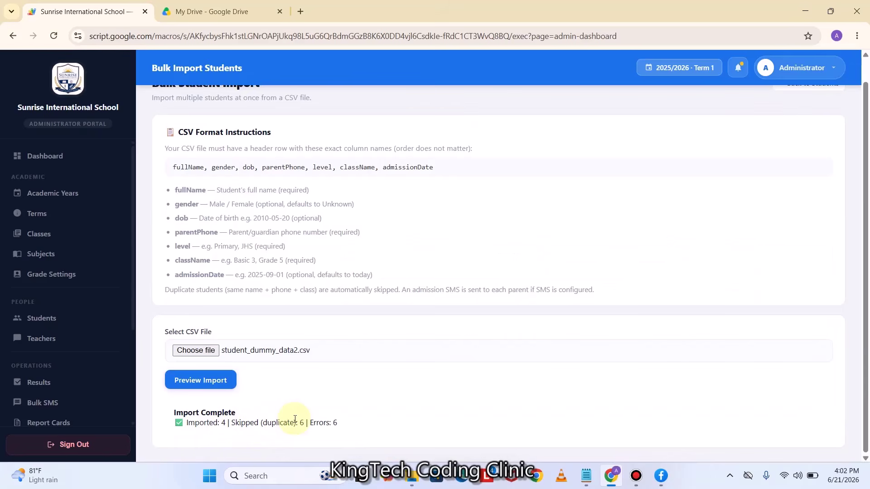
scroll(744, 360, up, 1)
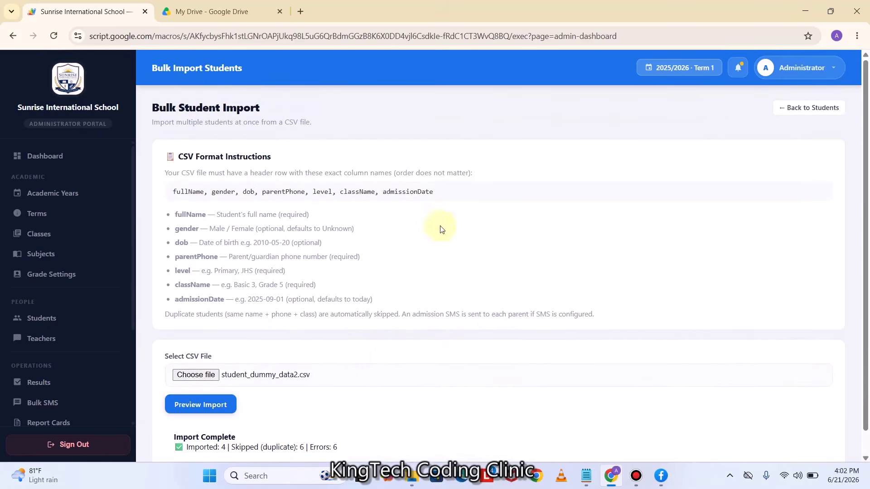
click(816, 108)
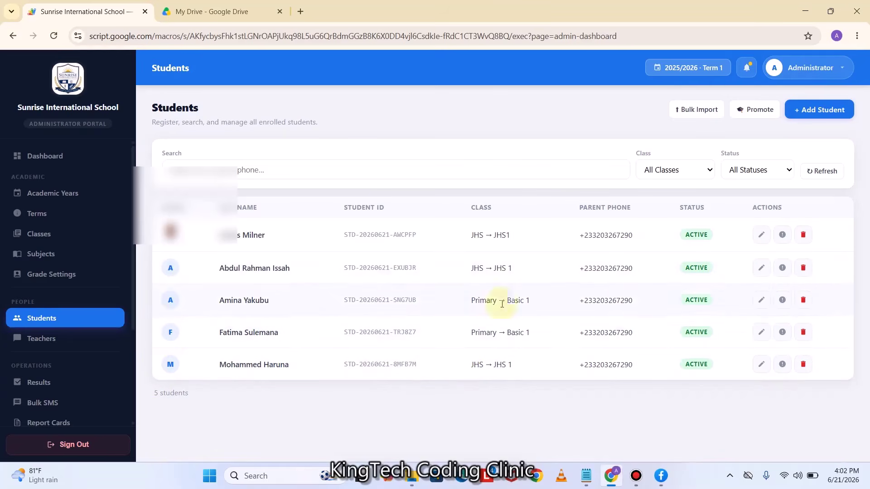
Open the first student's record, pick class JHS → JHS1, then cancel without saving
click(761, 267)
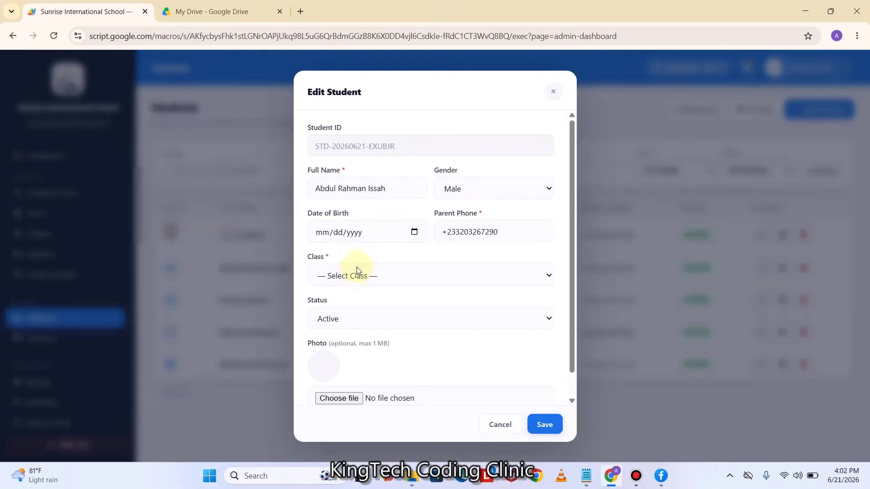
click(384, 278)
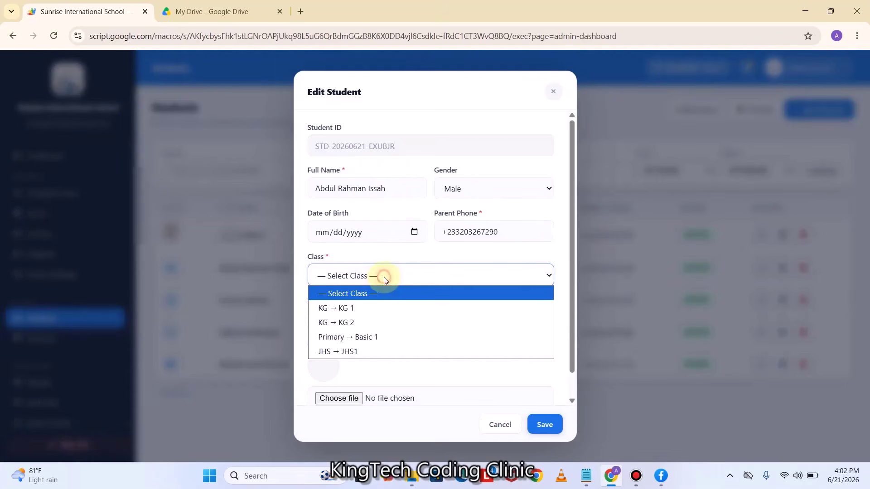
click(384, 278)
click(385, 279)
click(356, 352)
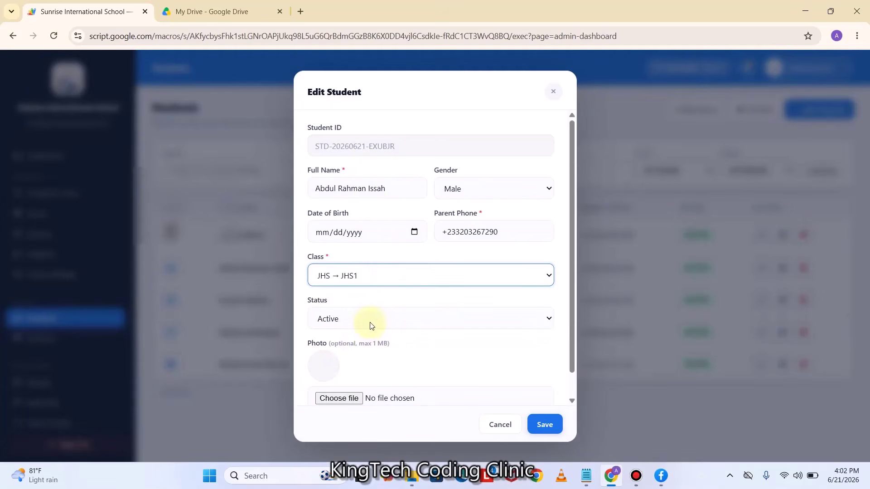
click(499, 426)
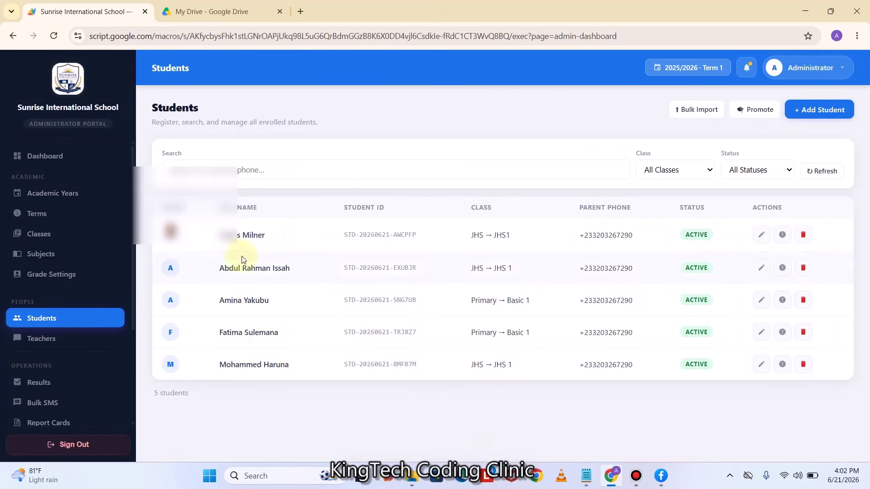
Assign the student to JHS → JHS1 with the second photo from DUMMY SCHOOL > PASSPORT IMAGES, and save
click(761, 268)
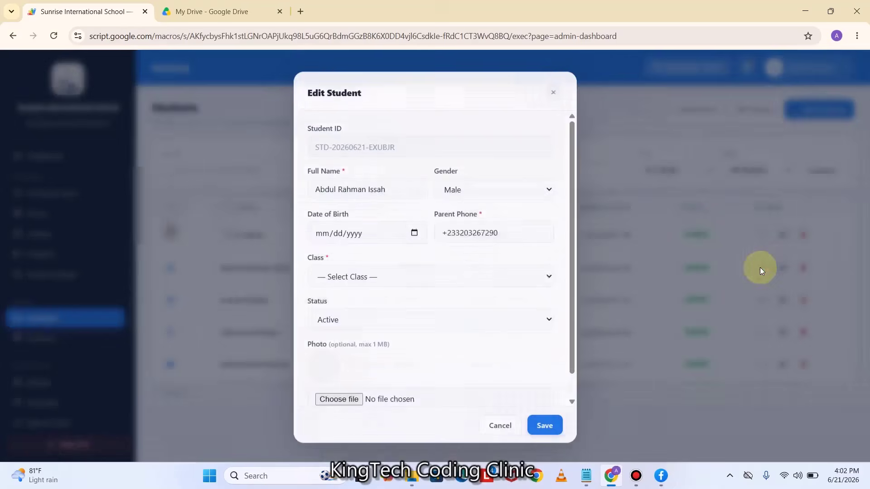
click(362, 275)
click(352, 350)
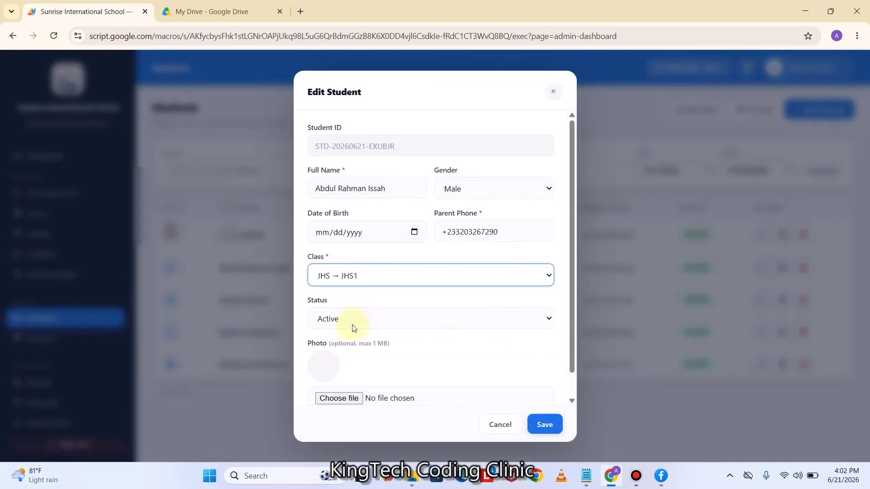
click(333, 403)
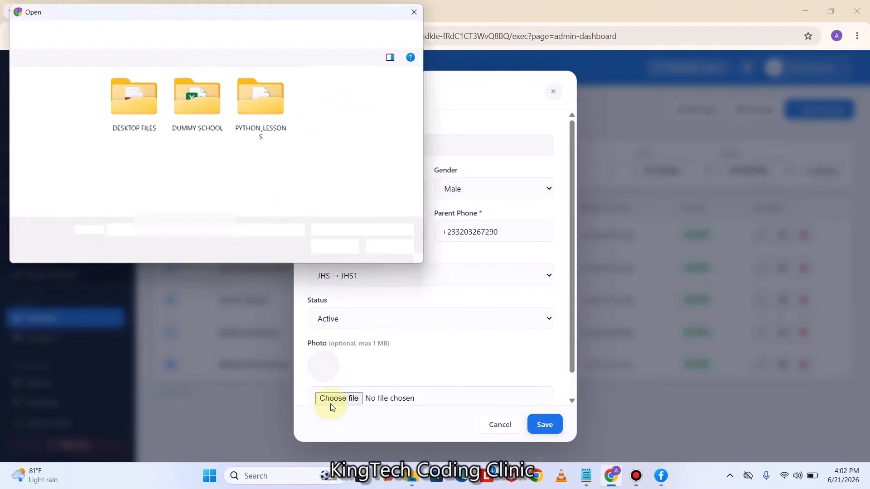
click(191, 103)
double_click(190, 104)
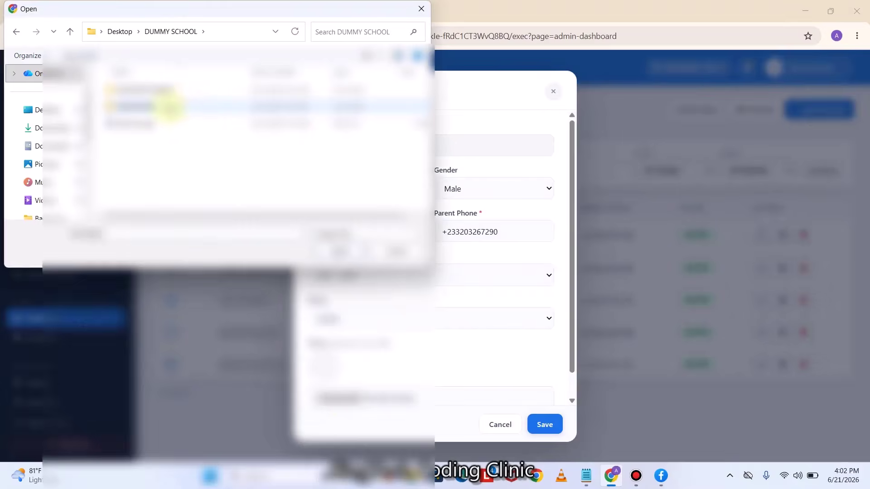
double_click(168, 91)
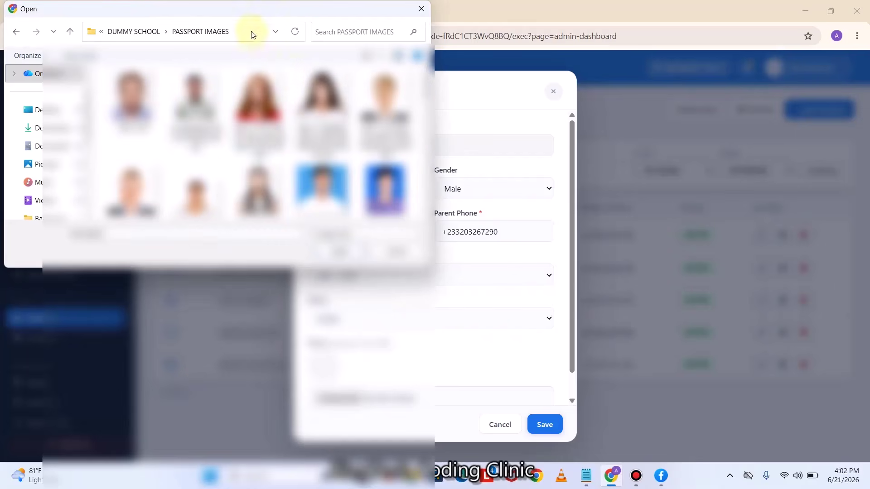
drag(262, 9, 285, 111)
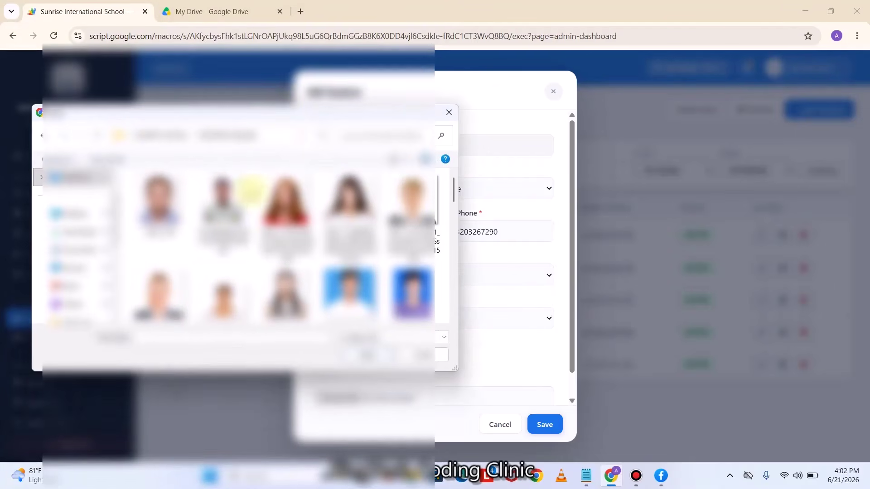
click(222, 200)
click(367, 354)
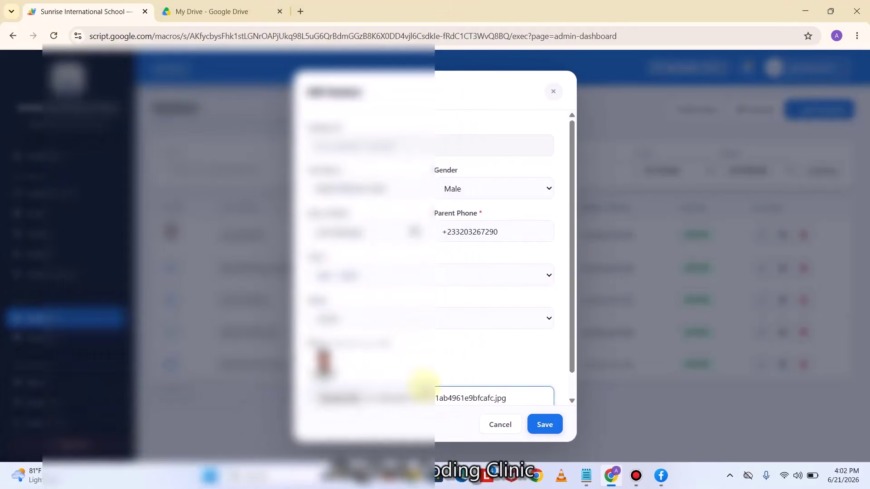
click(559, 425)
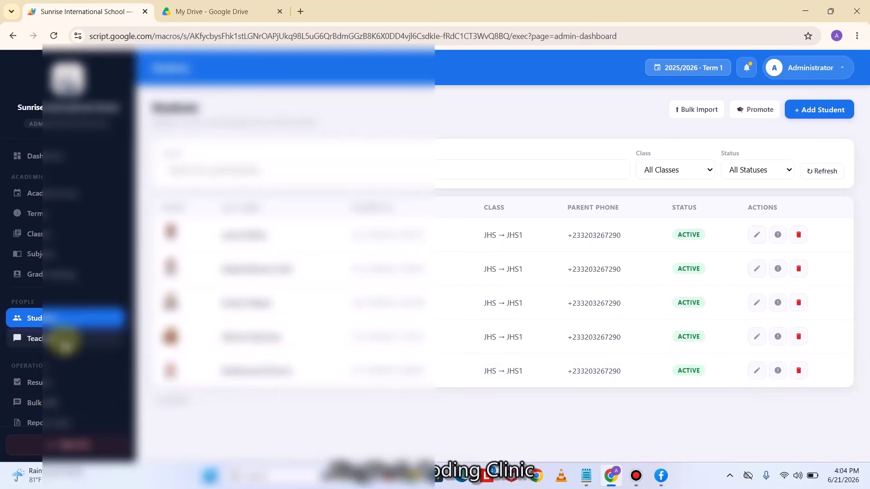
On the Teachers page, start a new teacher and upload the teacher's photo
click(65, 340)
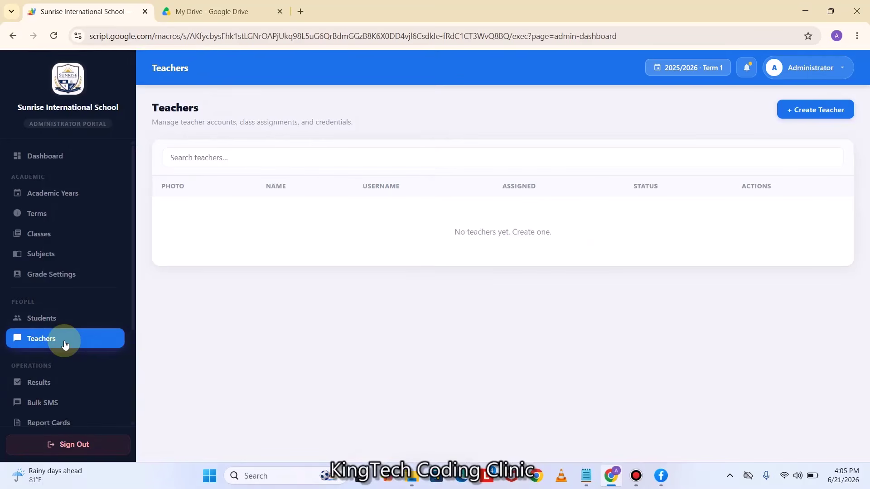
click(812, 111)
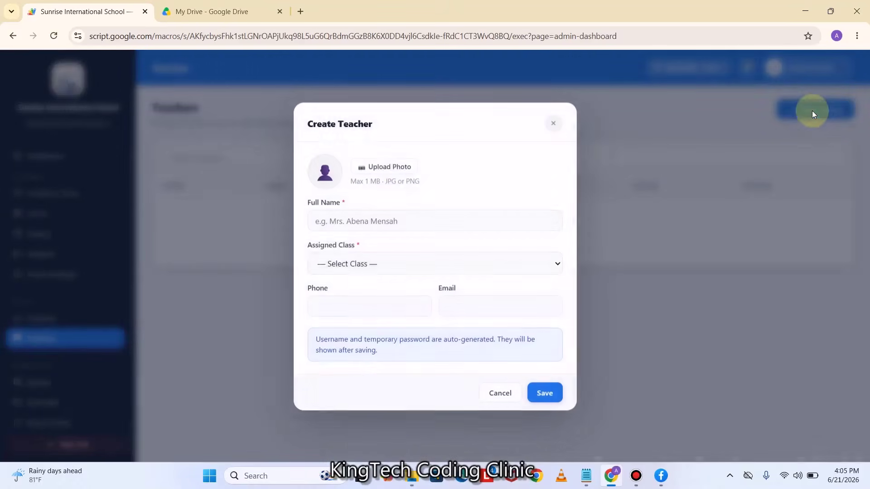
click(394, 167)
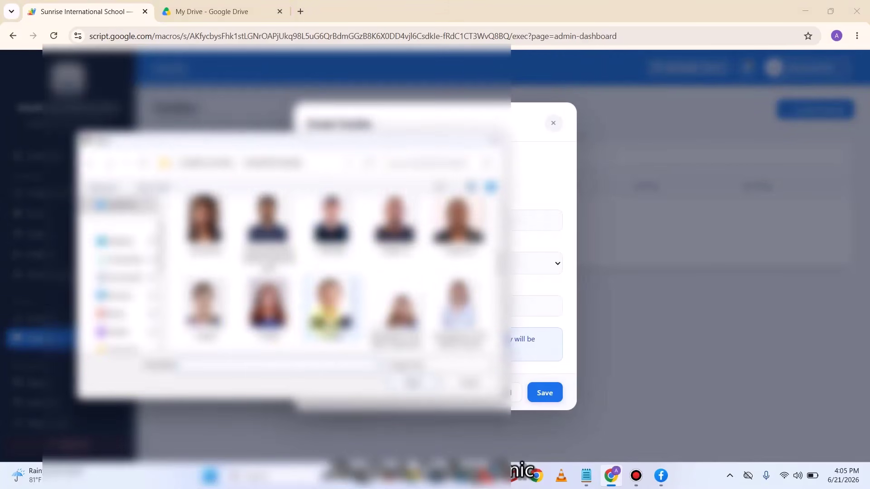
click(267, 224)
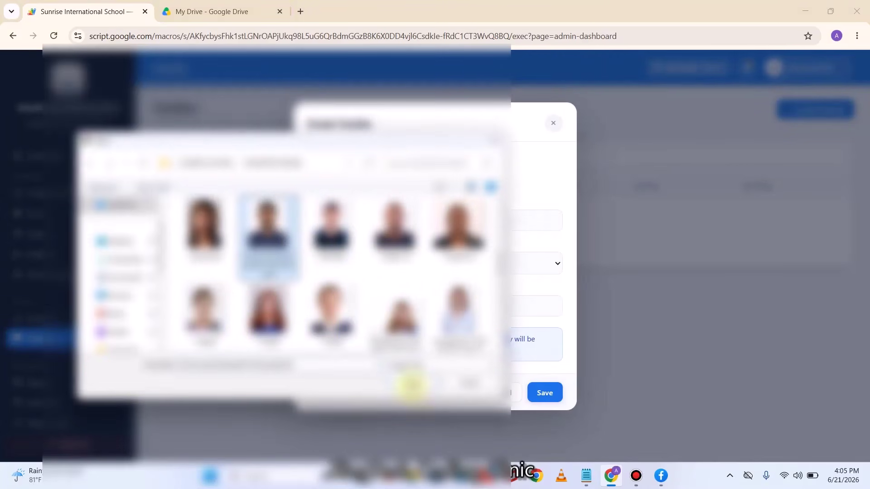
click(411, 386)
Enter the teacher's full name, assign class JHS → JHS1, add phone and email, and save
click(359, 222)
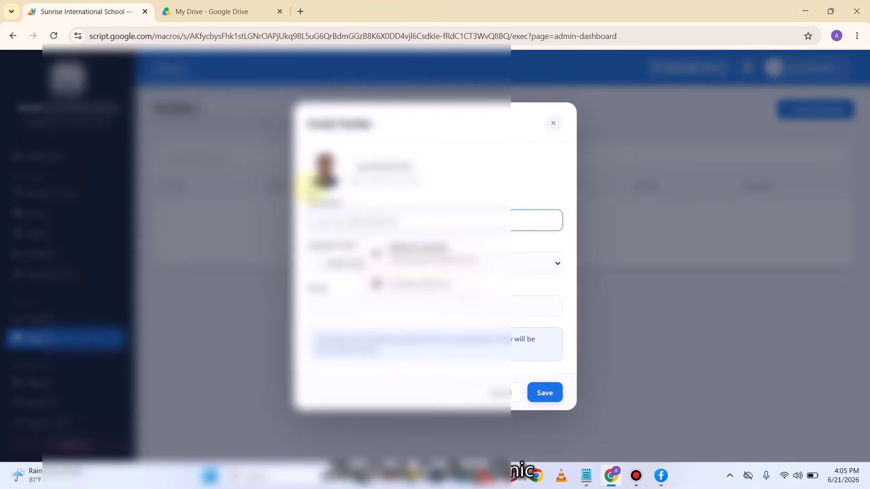
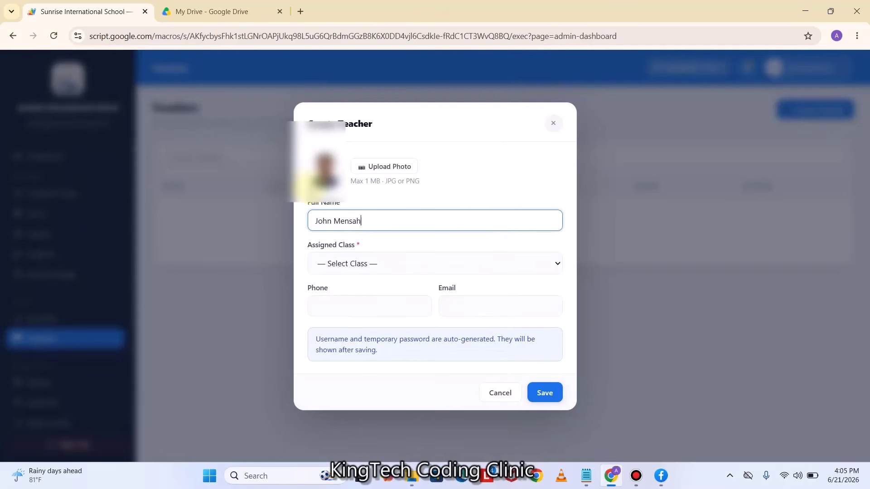
click(358, 264)
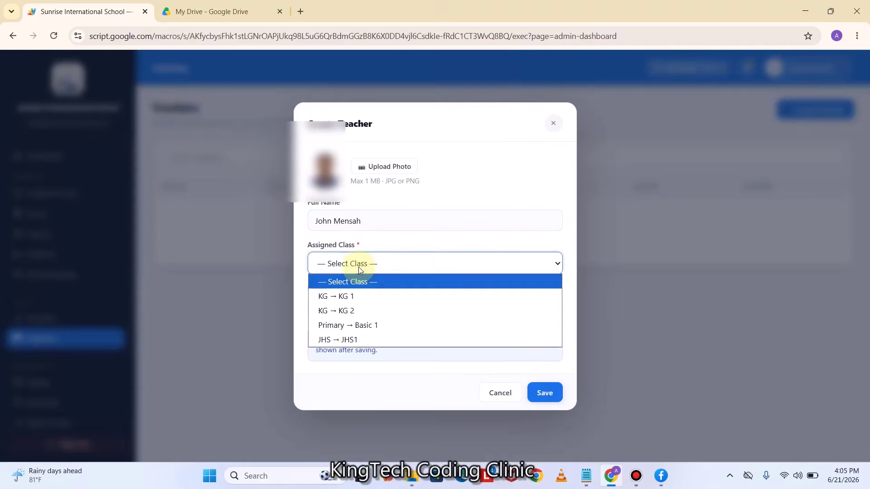
click(345, 343)
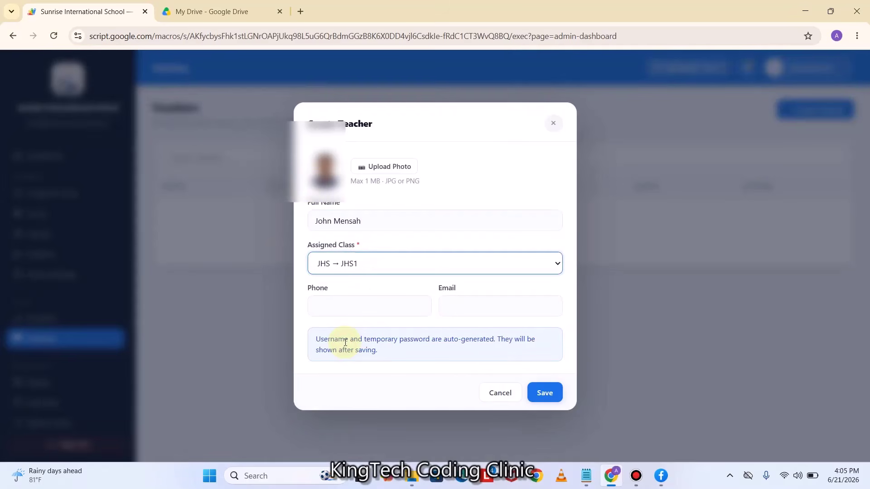
click(347, 303)
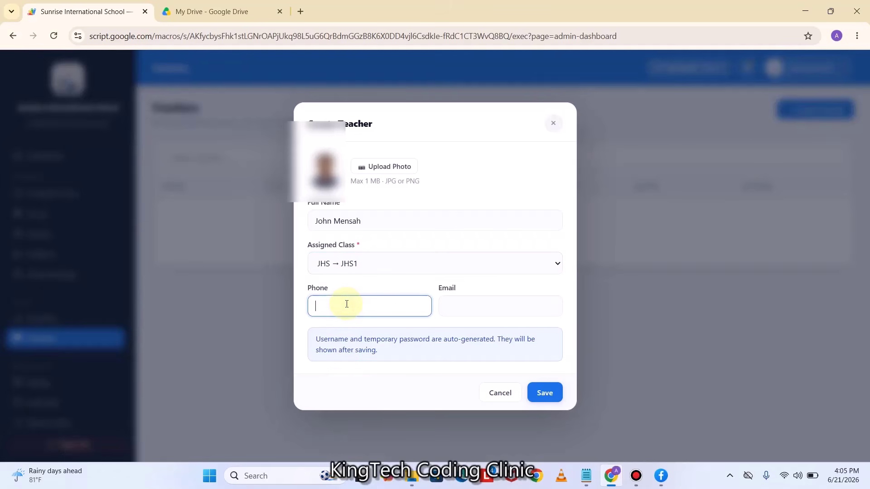
click(484, 310)
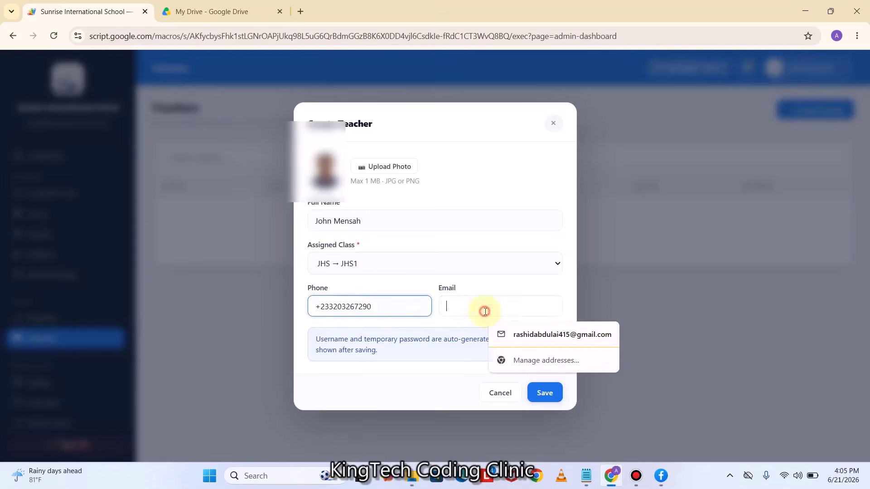
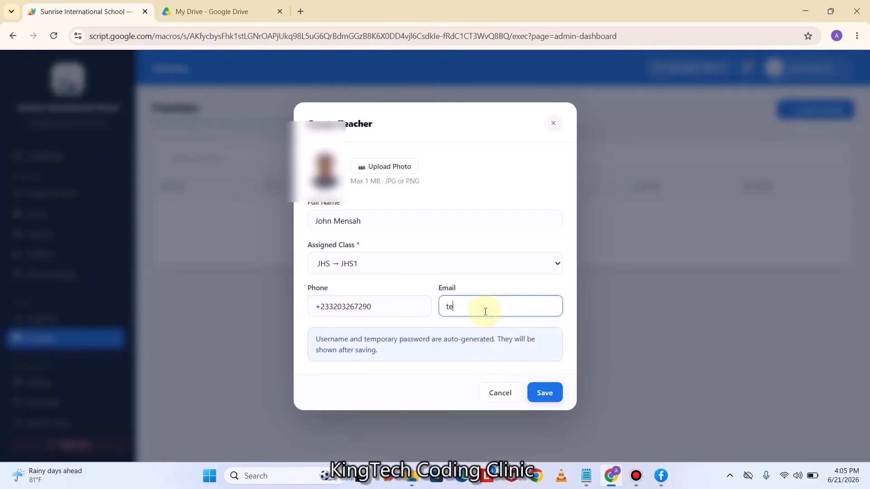
click(545, 395)
click(545, 395)
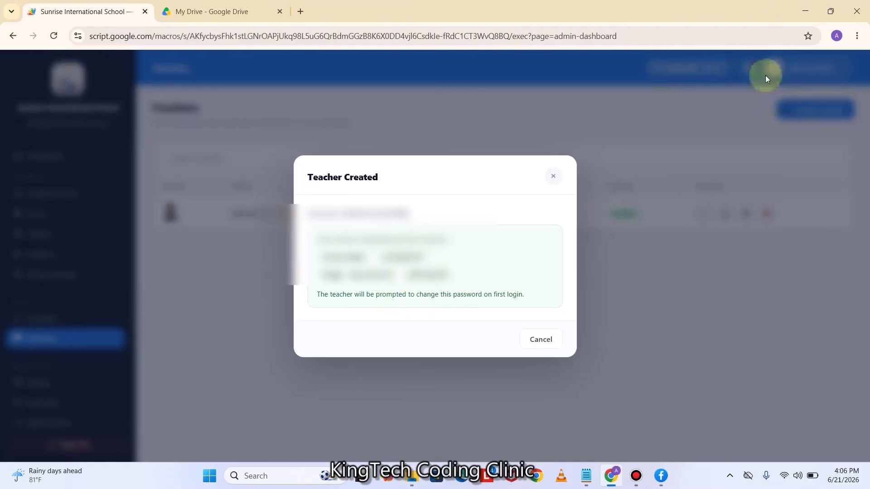
click(804, 5)
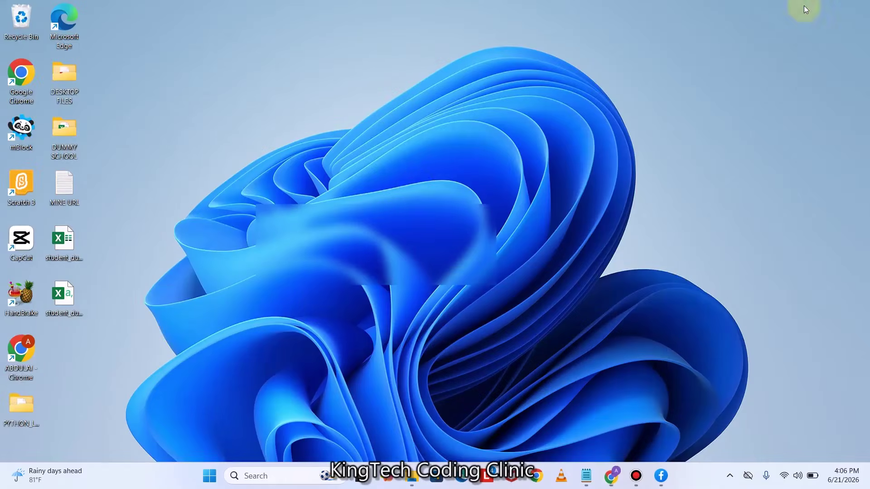
Create a new text document on the desktop named Teacher Logings and open it
right_click(361, 197)
mouse_move(410, 290)
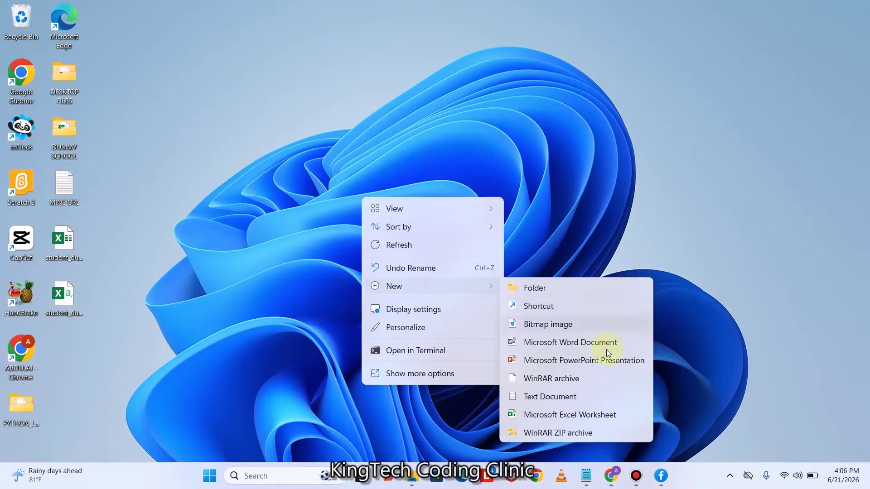
click(544, 395)
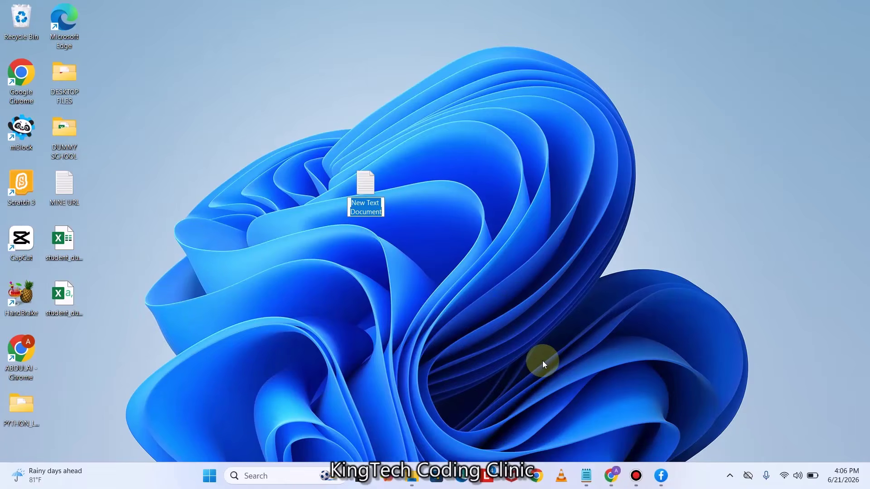
text(Teac)
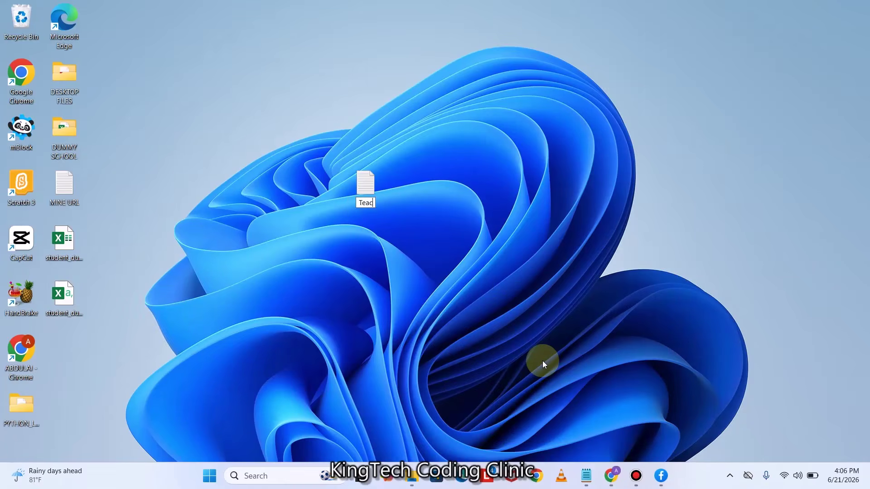
text(her Log)
text(in)
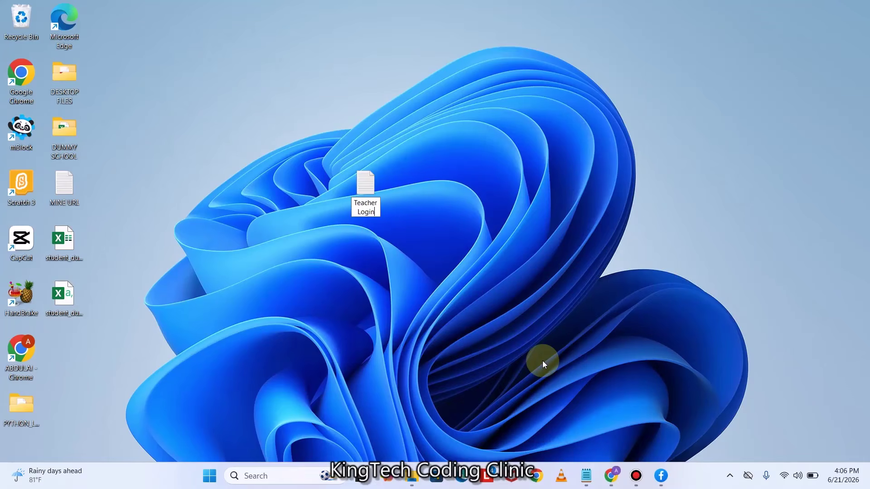
text(gs)
key(Return)
key(Return)
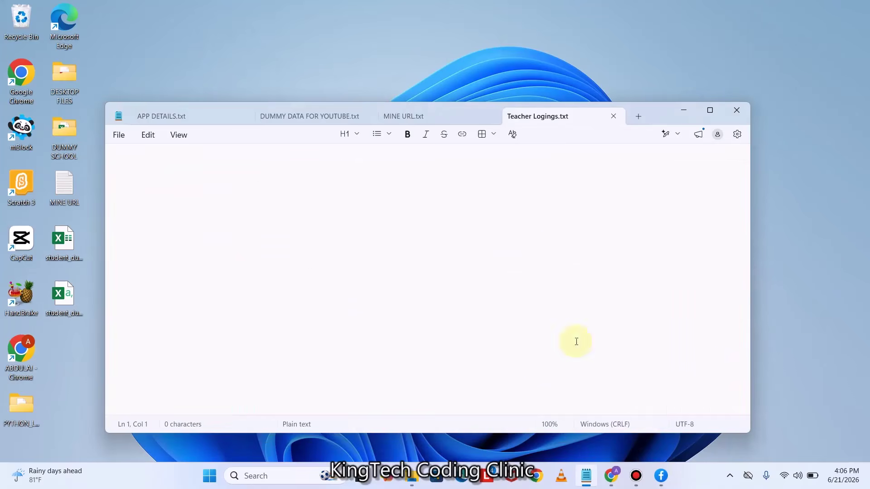
Copy the generated username and temporary password from the confirmation into Teacher Logings.txt
click(611, 476)
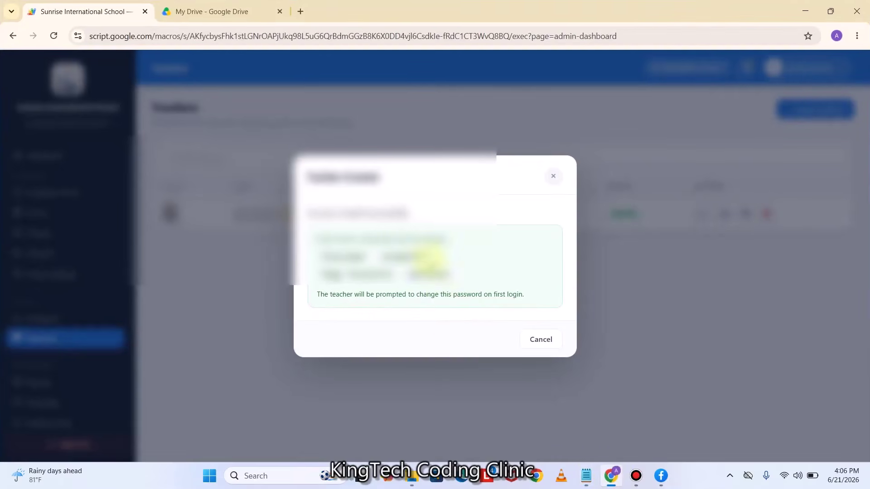
drag(423, 257, 322, 261)
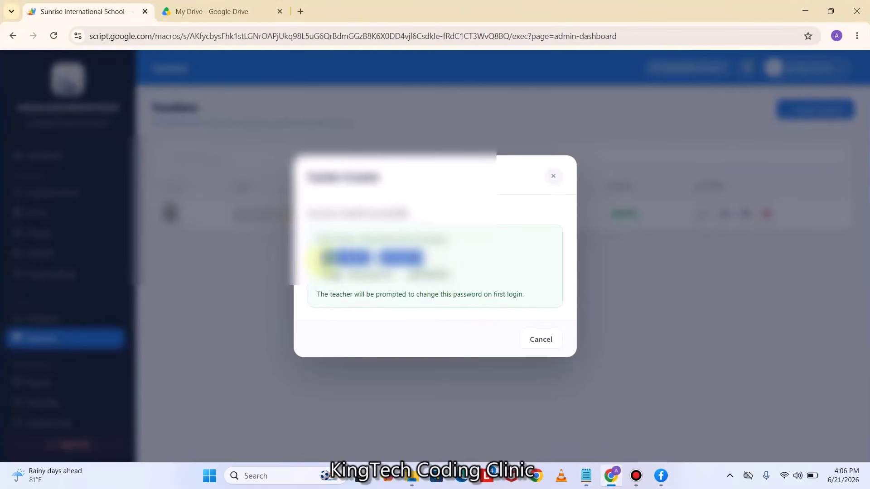
click(589, 475)
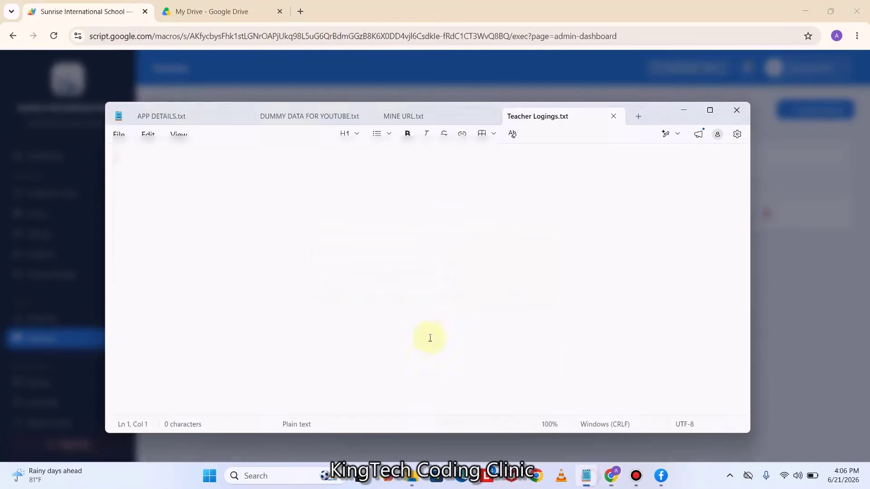
key(ctrl+v)
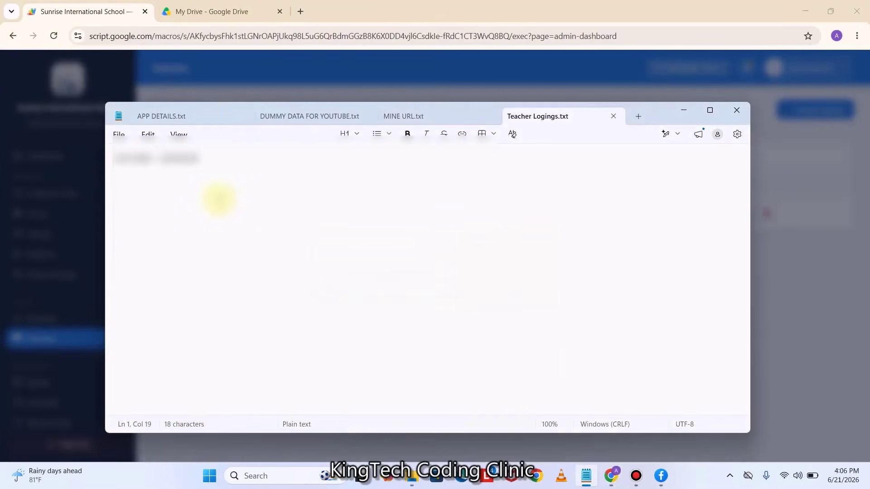
key(Return)
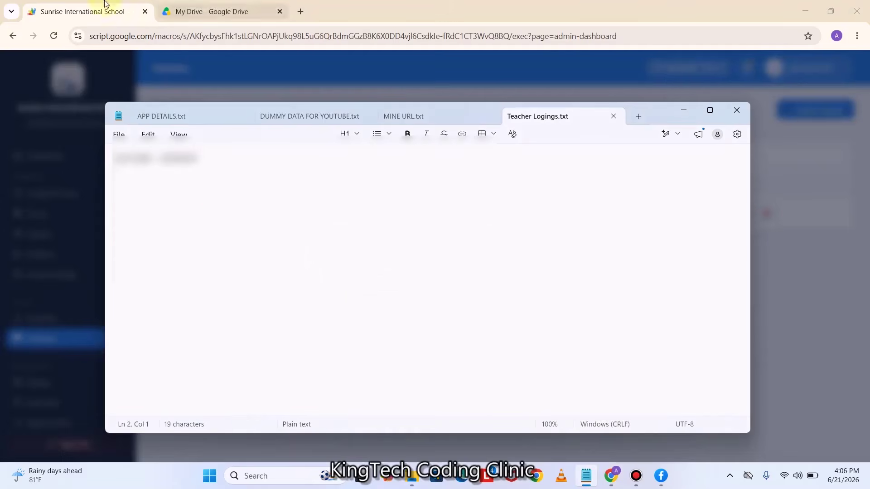
click(53, 4)
drag(459, 278, 319, 286)
click(532, 347)
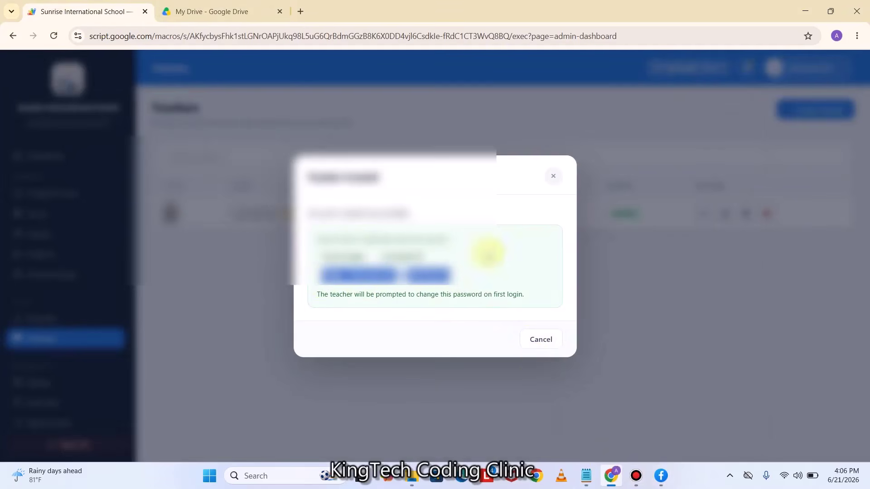
click(582, 479)
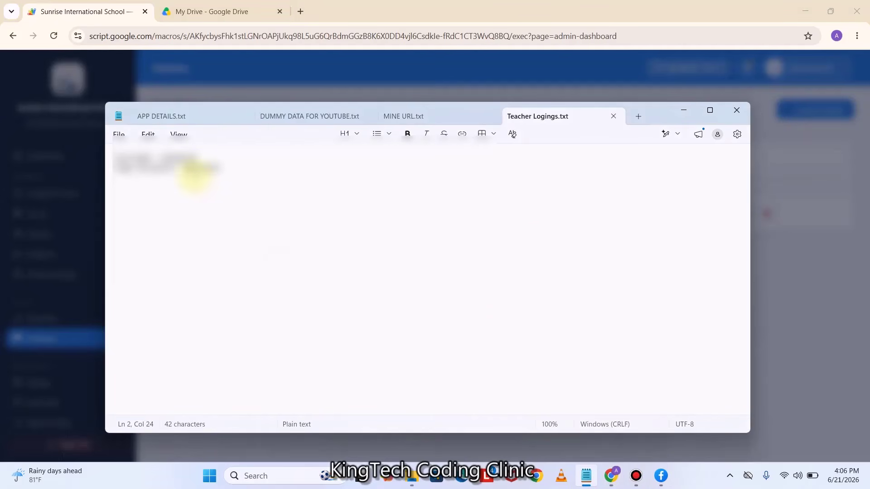
click(682, 111)
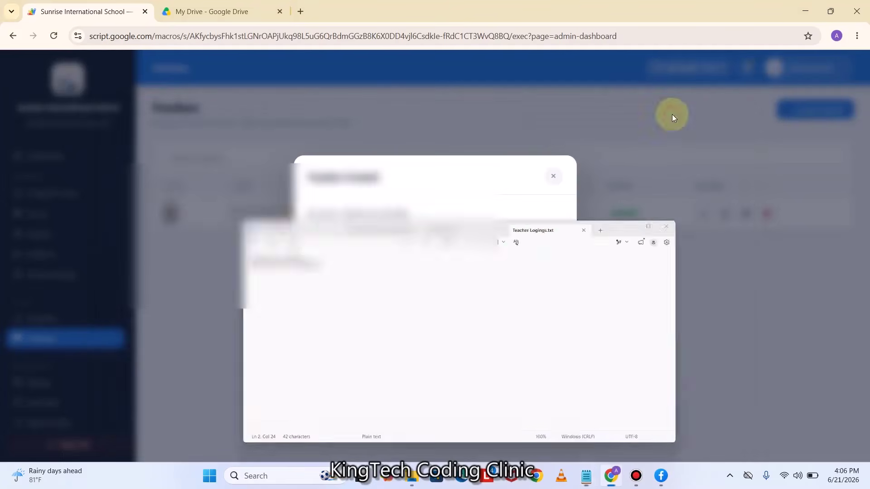
Close the teacher-created confirmation and scroll through the admin page
click(538, 339)
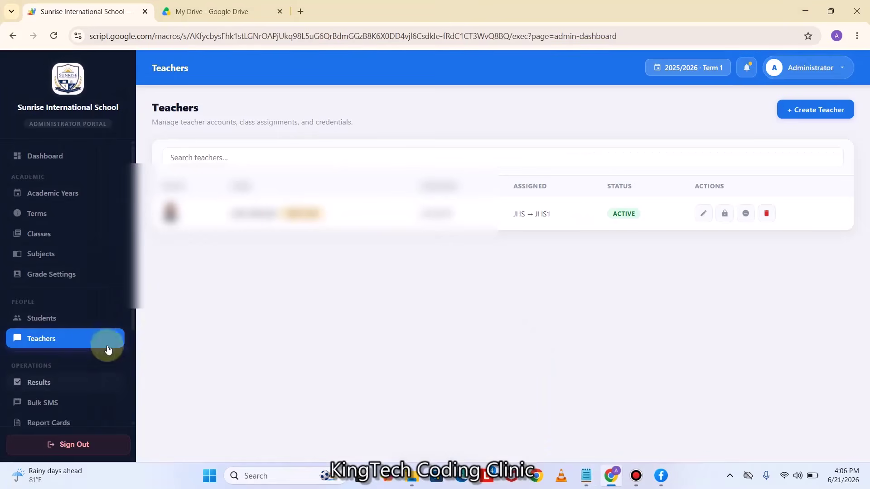
scroll(103, 338, down, 1)
scroll(102, 338, down, 2)
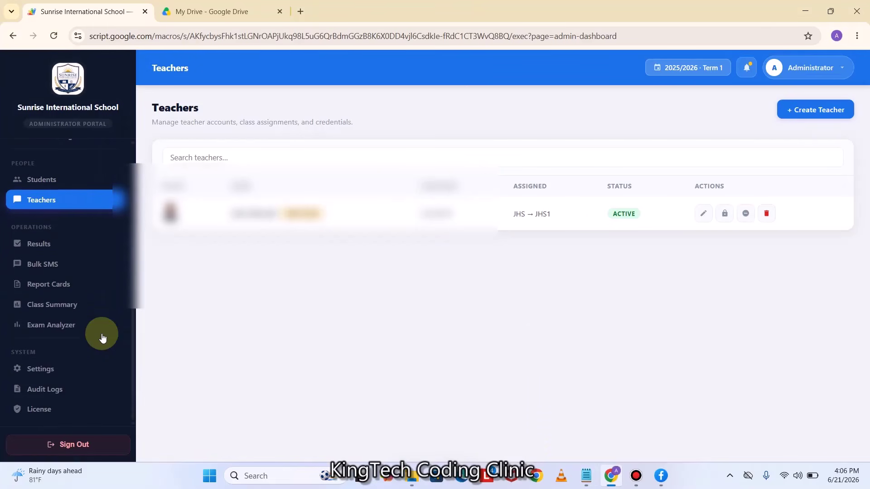
scroll(74, 290, up, 1)
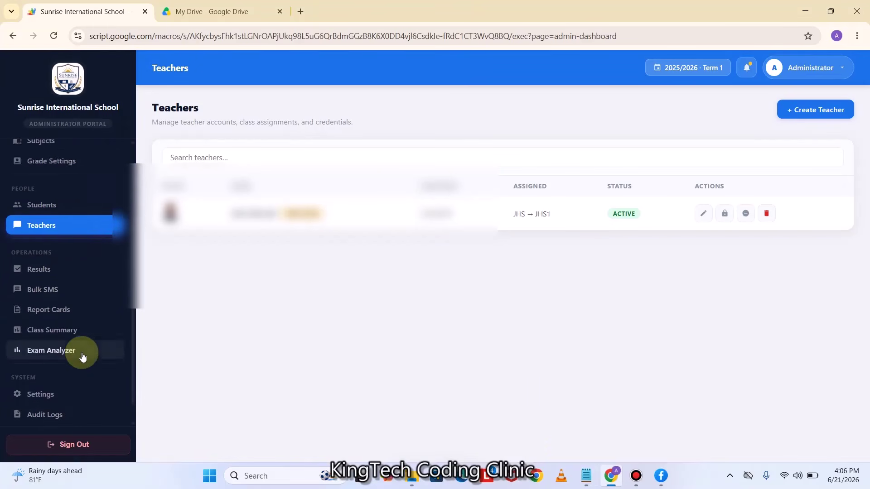
scroll(84, 317, up, 2)
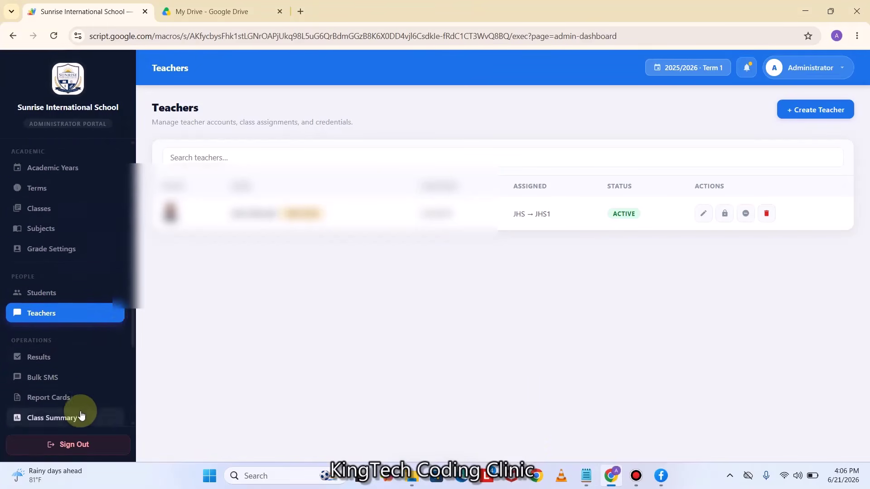
scroll(83, 414, down, 3)
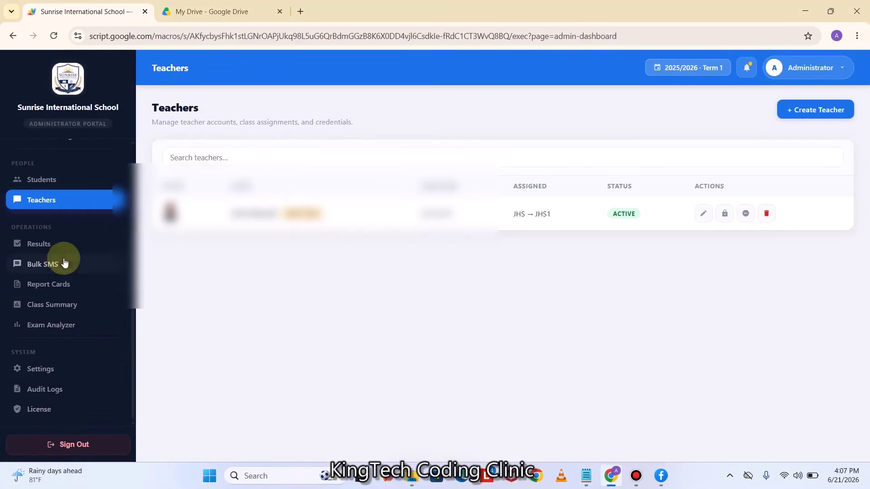
Review the License Status page, then sign out of the administrator portal
click(49, 410)
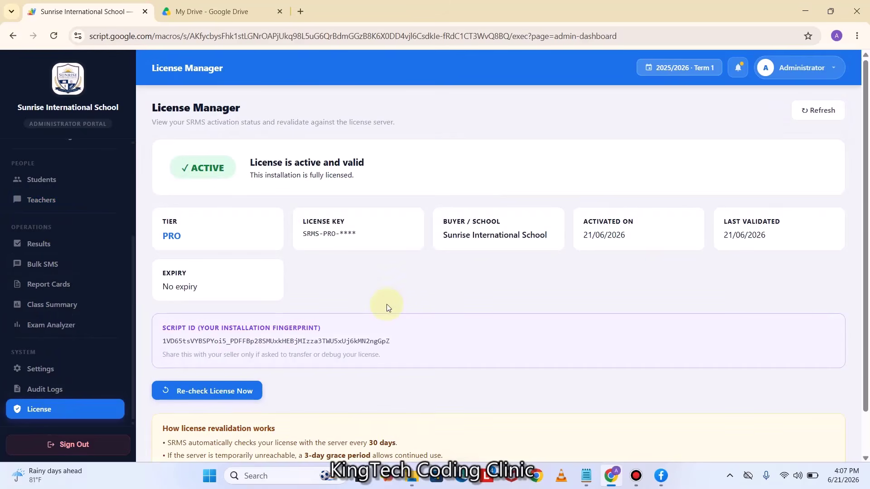
scroll(485, 246, down, 1)
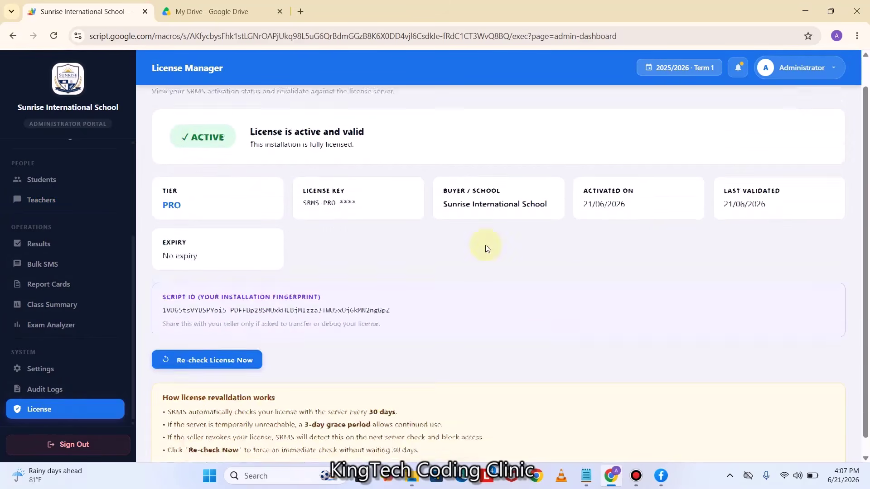
scroll(564, 320, up, 1)
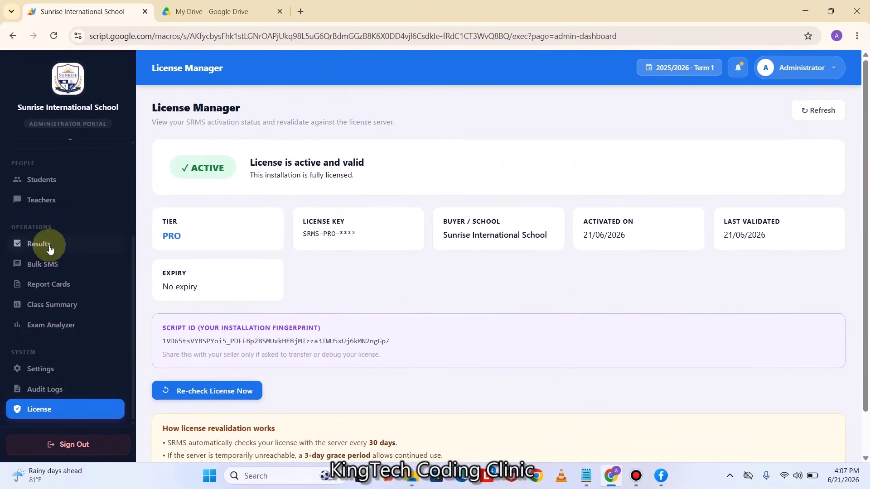
scroll(49, 249, up, 3)
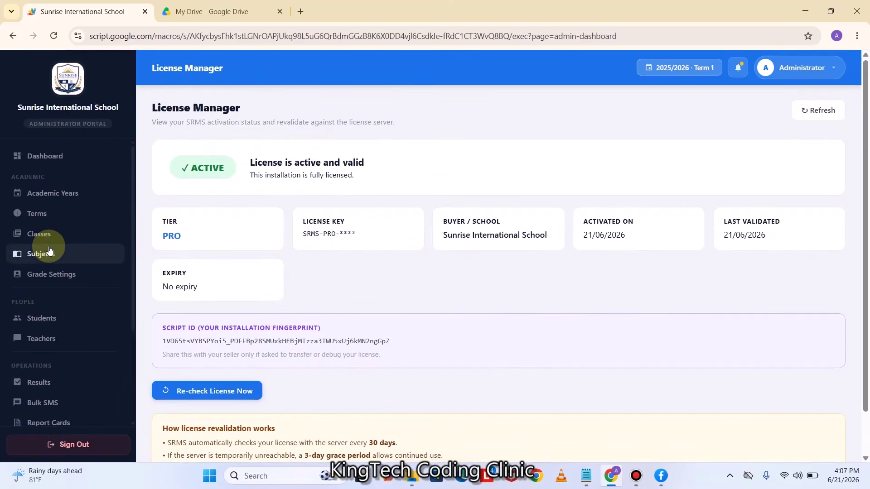
scroll(48, 250, down, 3)
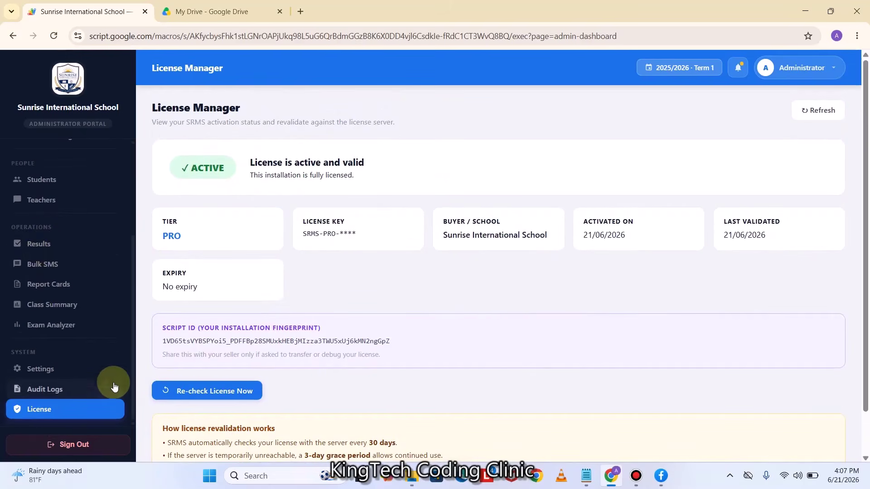
click(72, 446)
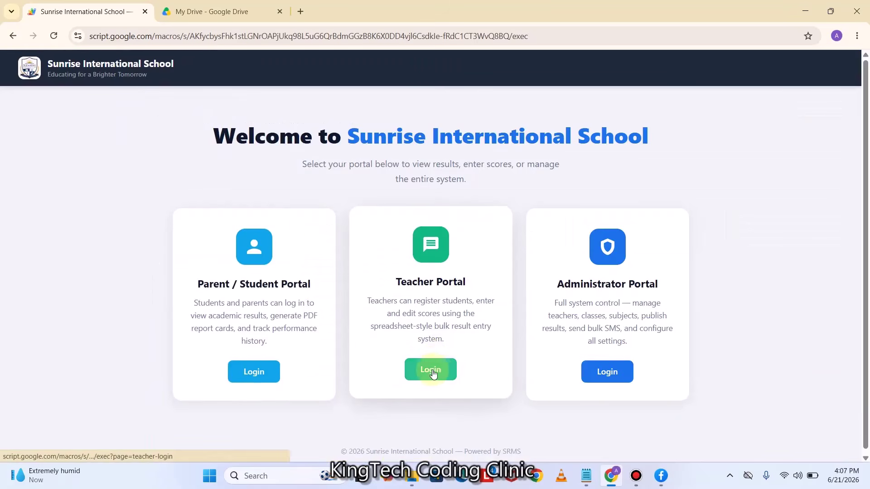
Open the Teacher Portal login and paste the teacher's username from the notes file
click(436, 372)
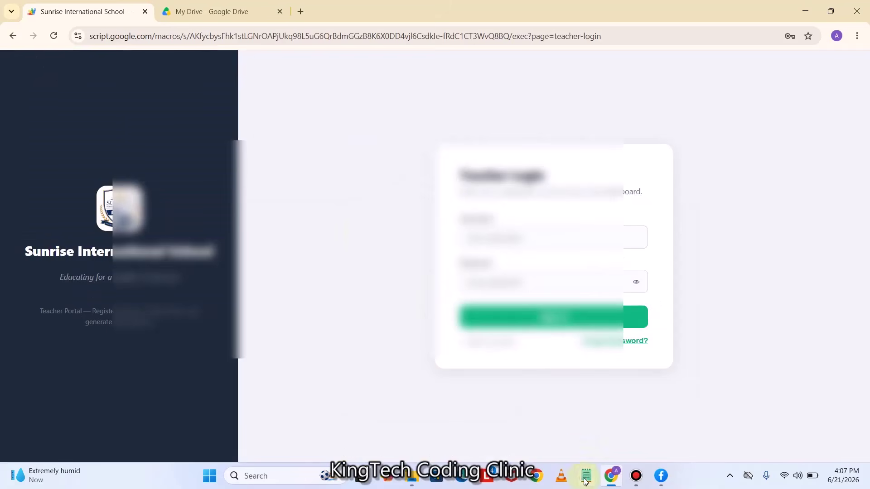
click(587, 475)
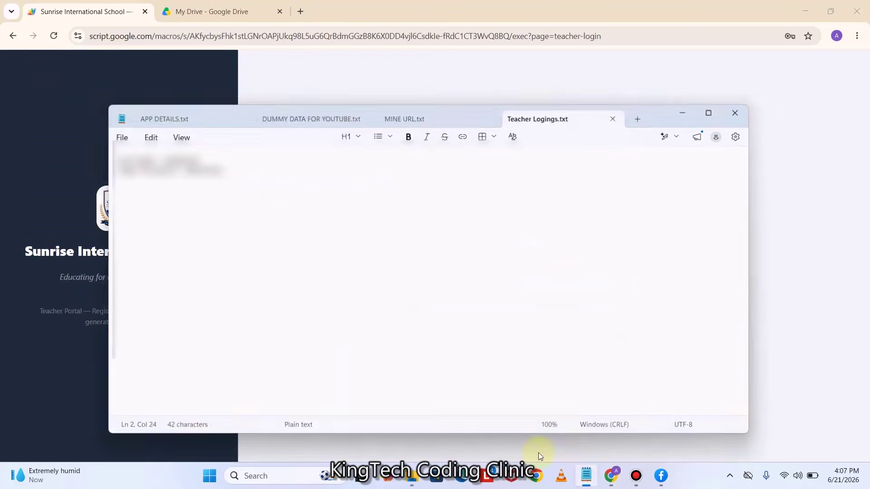
double_click(181, 158)
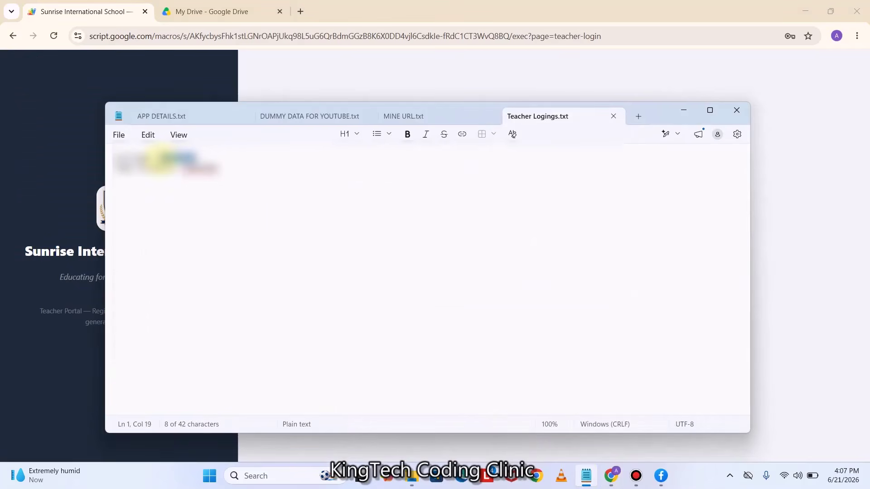
click(684, 111)
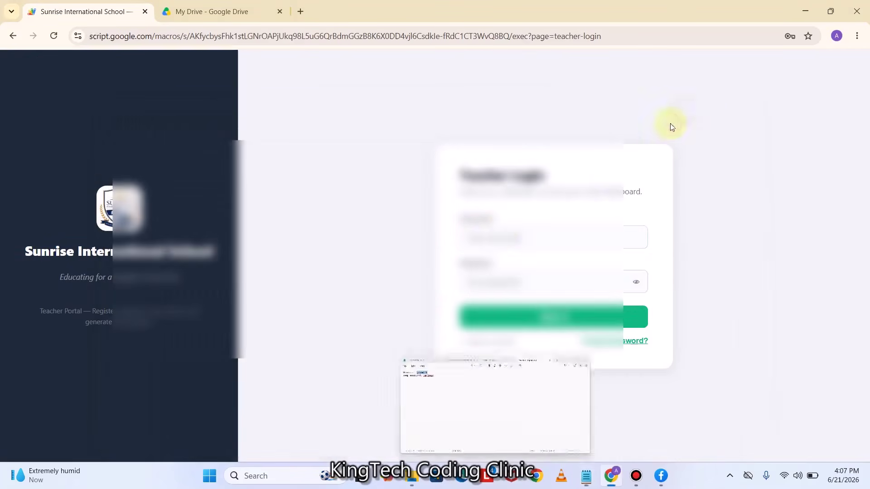
click(498, 232)
key(ctrl+v)
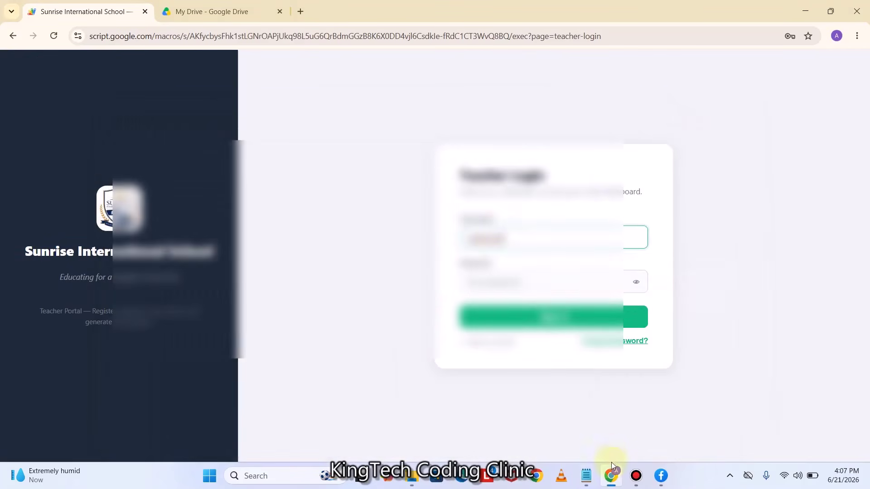
Copy the teacher's password from the notes into the password field and log in
click(587, 476)
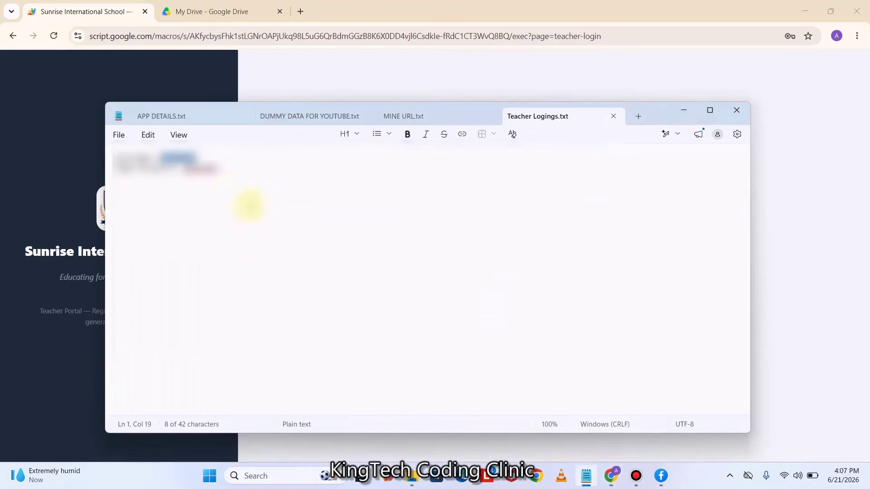
double_click(199, 167)
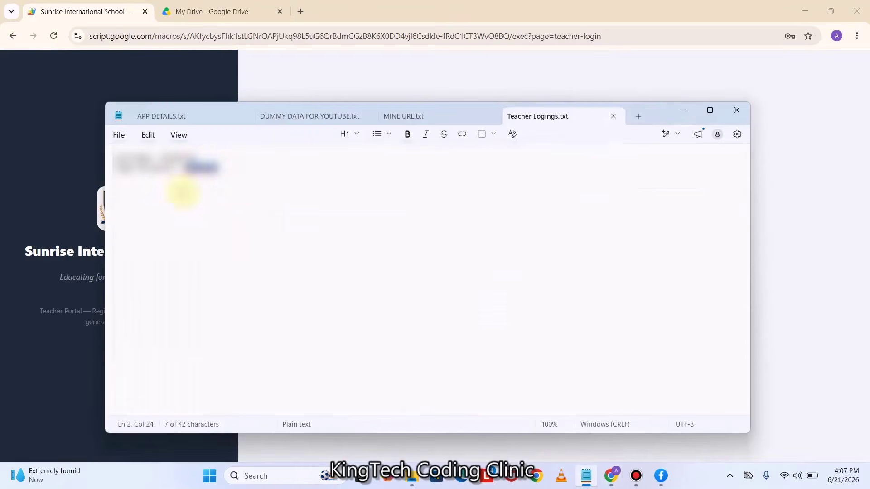
click(242, 190)
drag(231, 168, 185, 170)
click(675, 112)
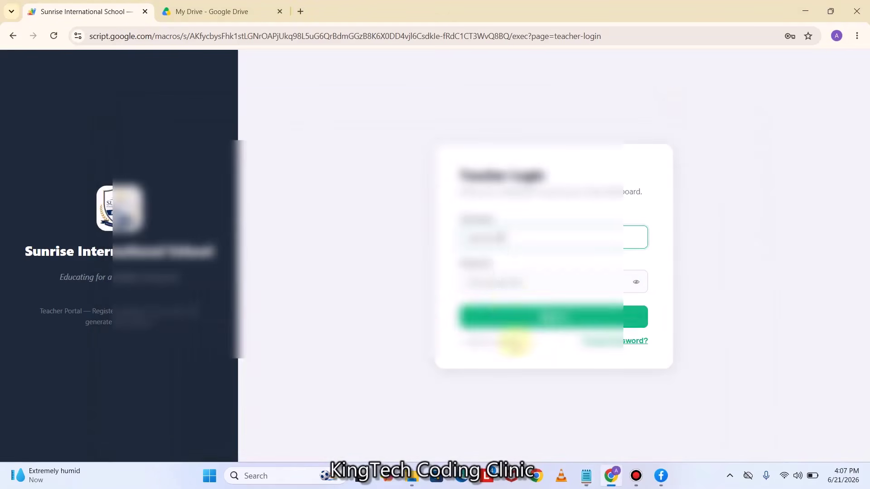
click(500, 282)
click(550, 317)
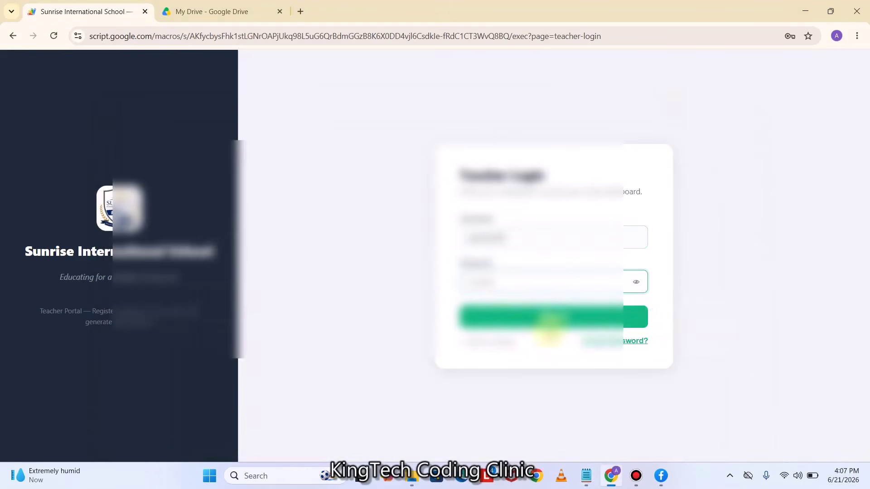
click(549, 323)
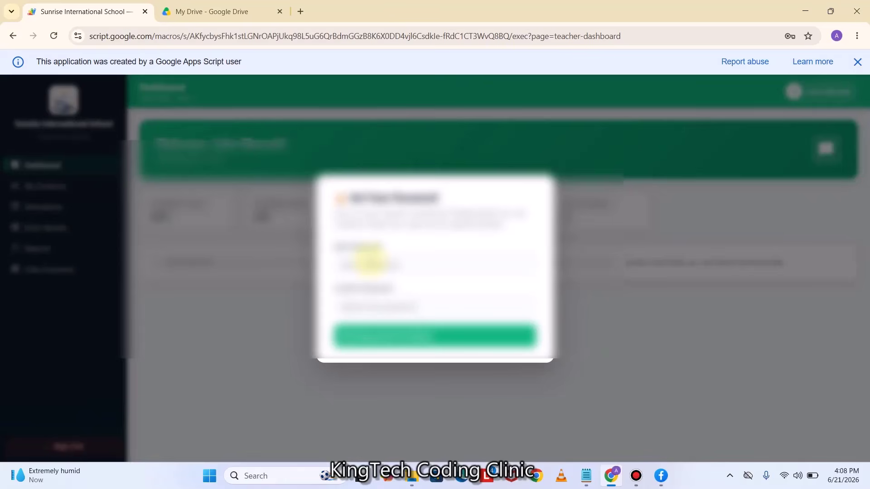
Enter and confirm the teacher's new password, then dismiss the Google Apps Script notice
click(370, 262)
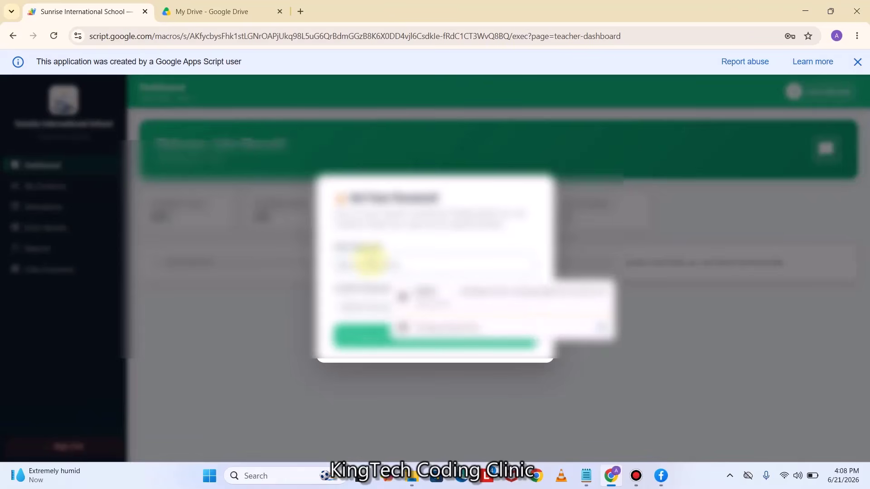
key(Caps_Lock)
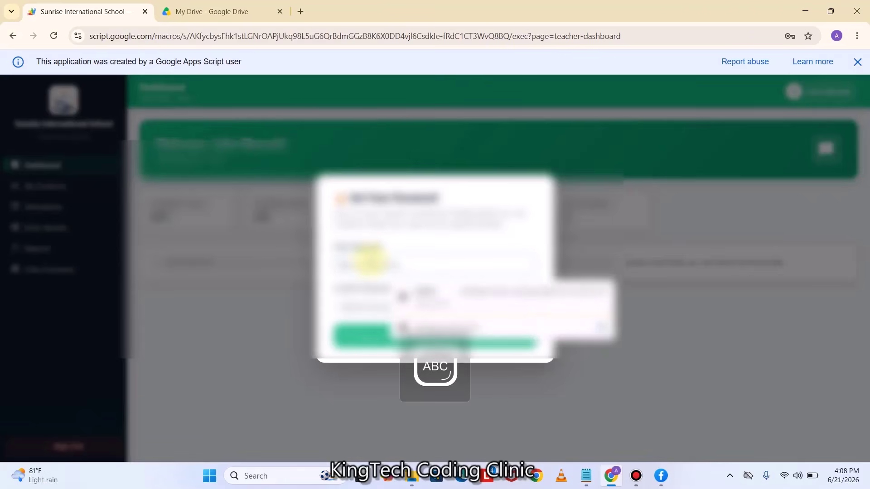
key(Caps_Lock)
key(Caps_Lock)
key(Caps_Lock)
click(381, 302)
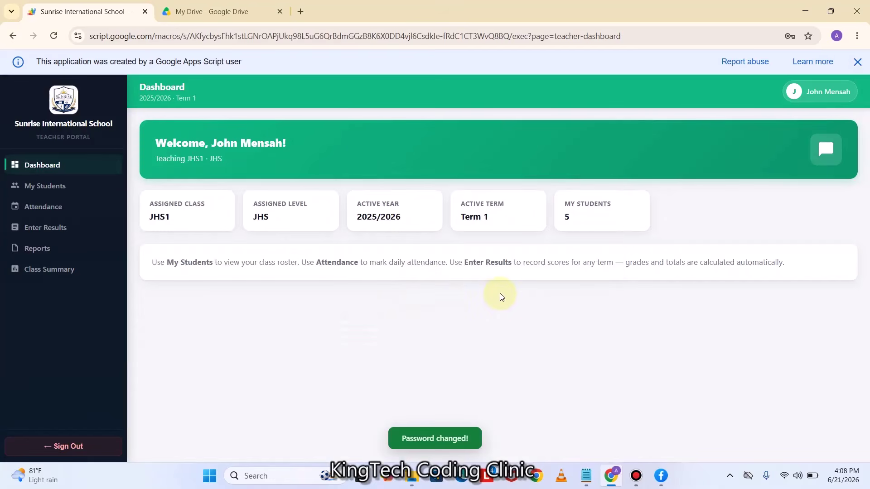
click(857, 62)
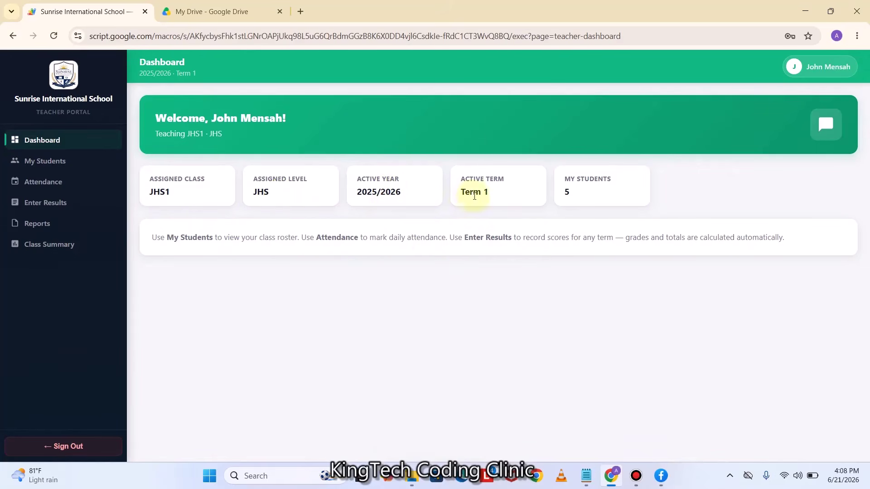
Open Attendance, keep the date 06/21/2026, and load the class
click(64, 170)
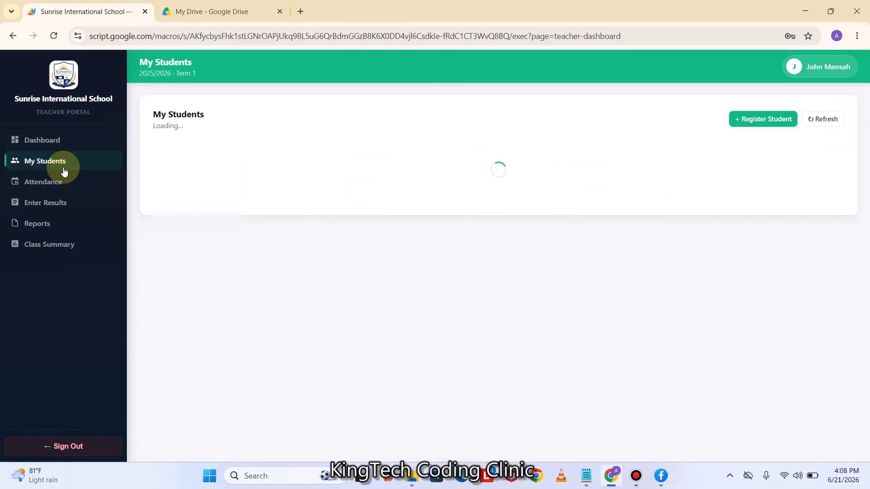
click(45, 187)
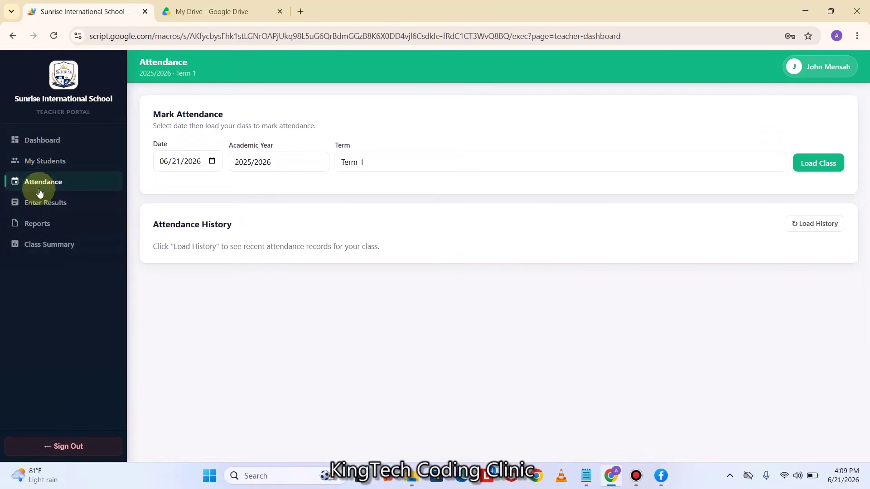
click(213, 163)
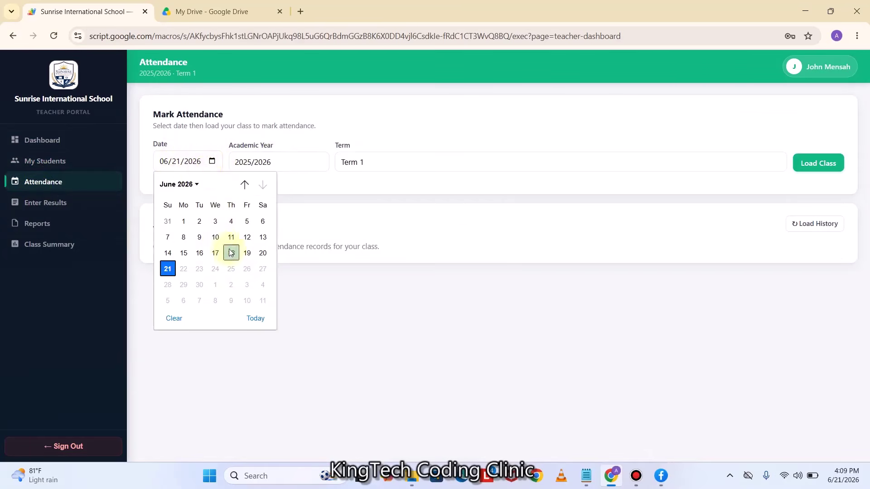
click(366, 319)
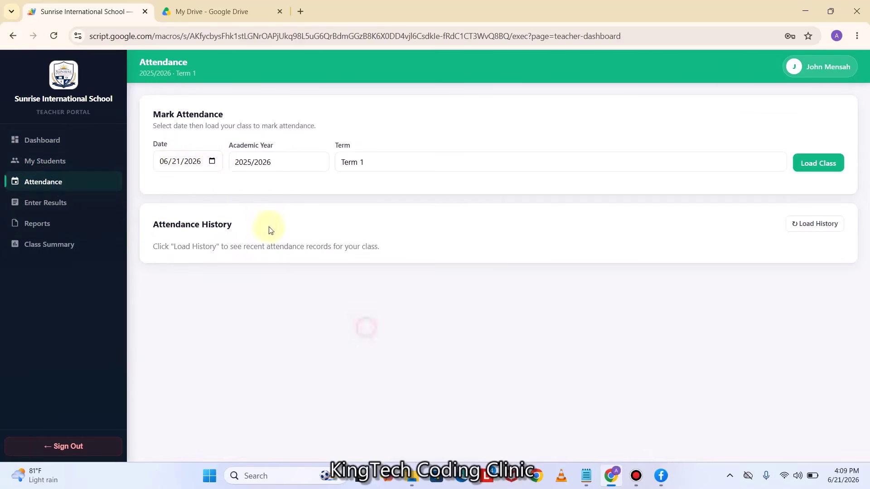
click(823, 170)
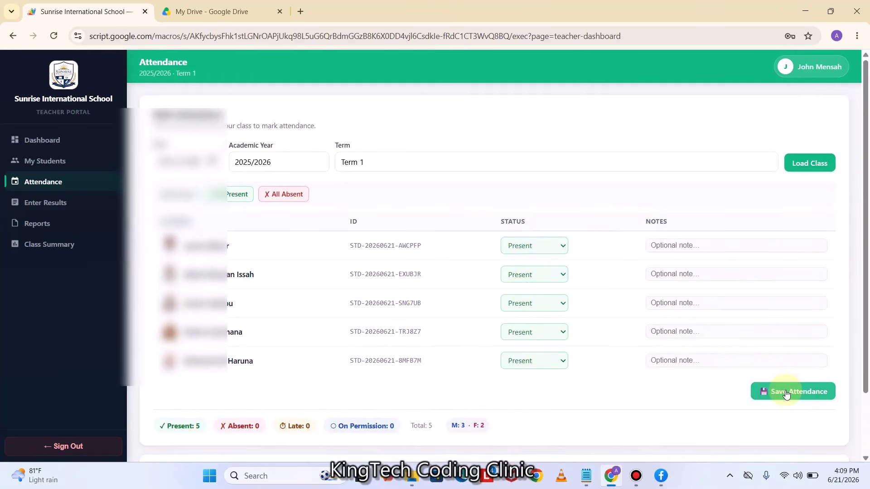
Leave all five students marked Present, save the attendance, and go to Enter Results
click(567, 279)
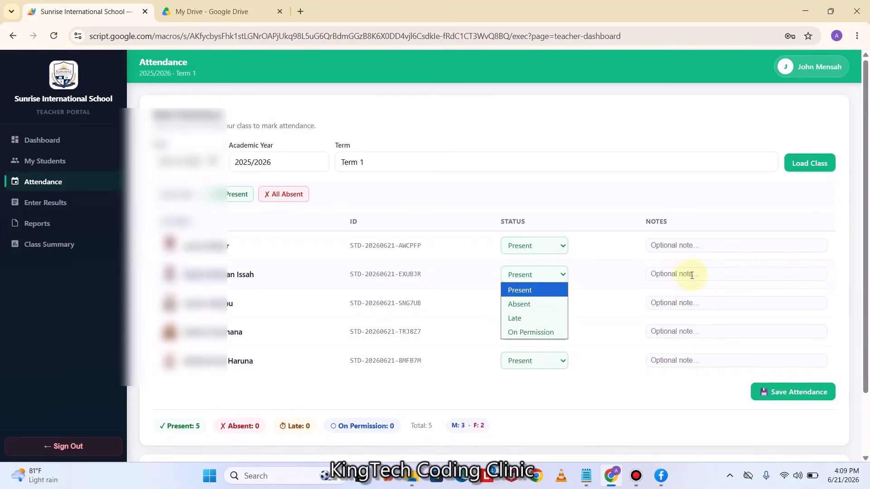
click(615, 304)
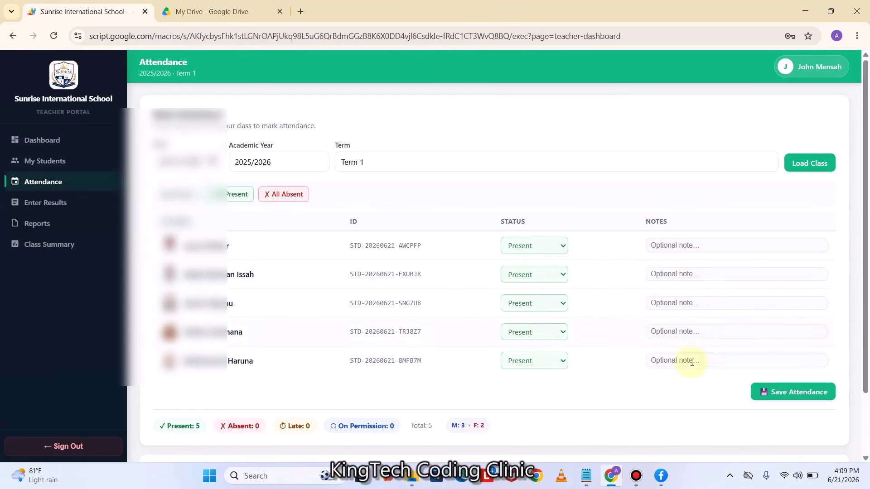
scroll(634, 363, down, 1)
click(787, 382)
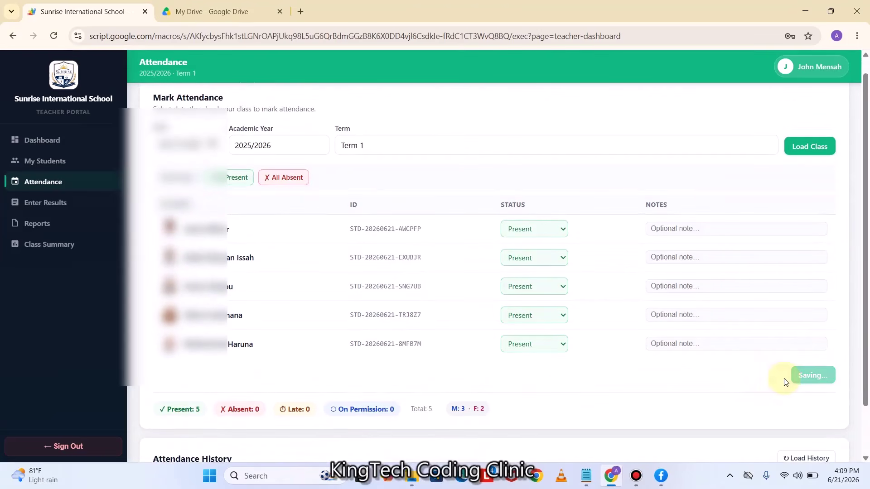
scroll(726, 363, down, 1)
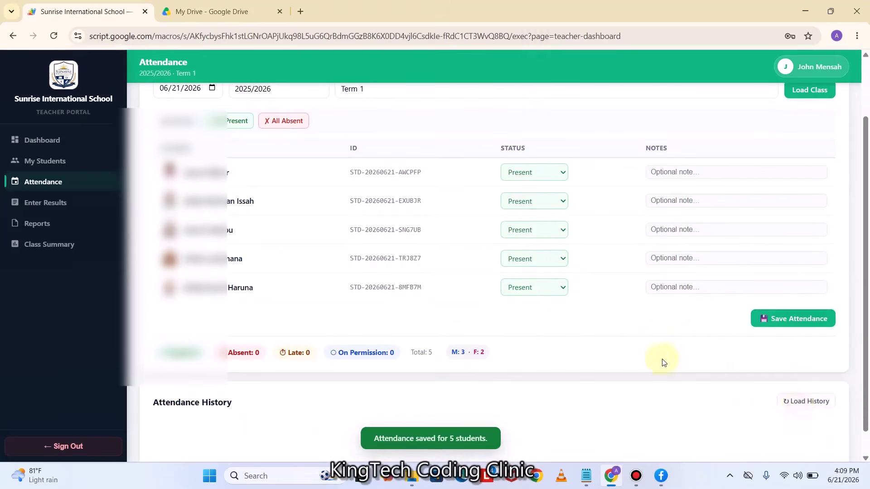
scroll(630, 324, down, 1)
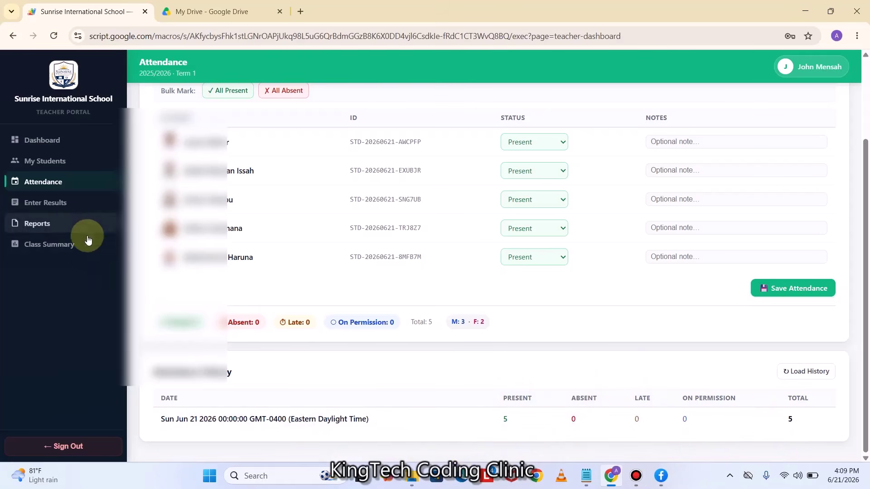
click(56, 209)
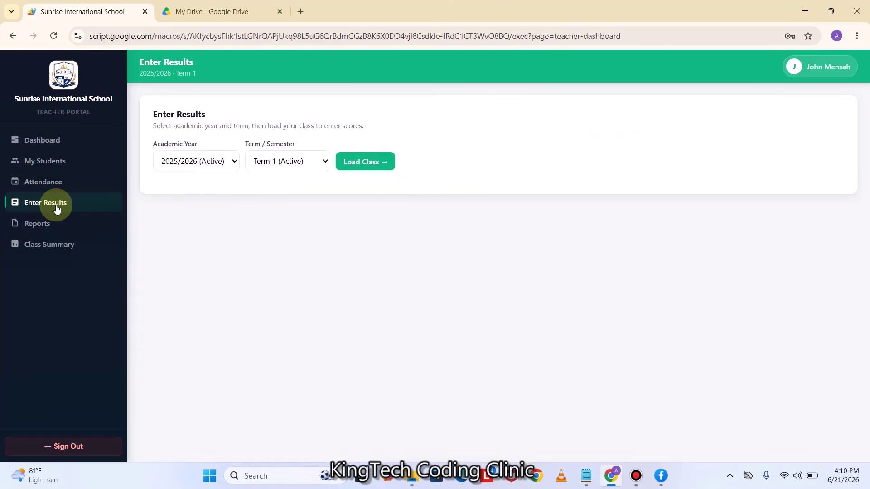
Choose 2025/2026 (Active) and Term 1 (Active), load the grid, and select the first English Language CS field
click(232, 165)
click(205, 197)
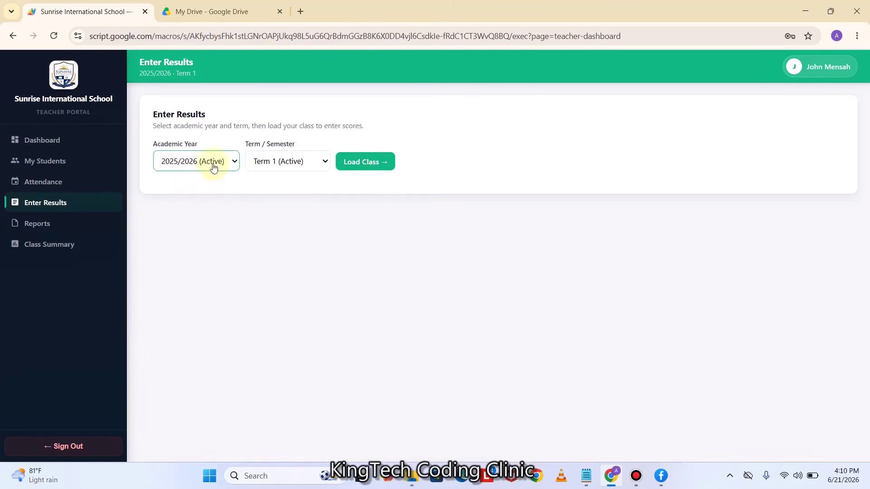
click(284, 162)
click(290, 194)
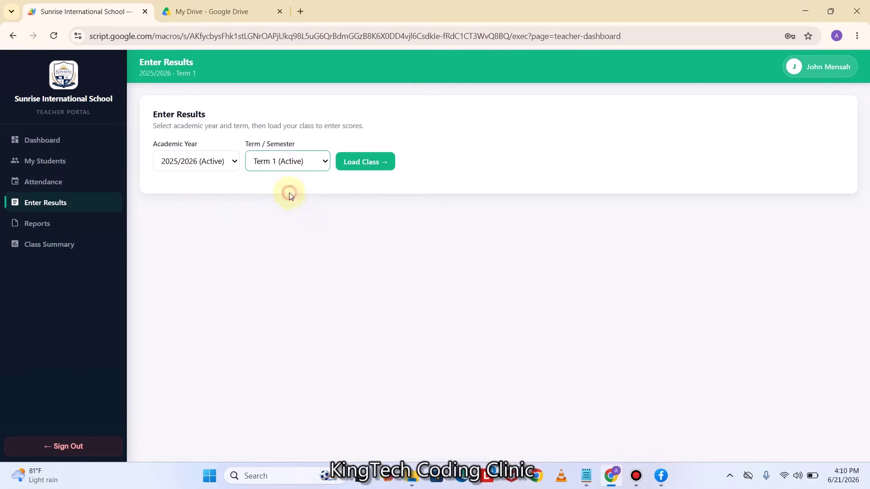
click(369, 163)
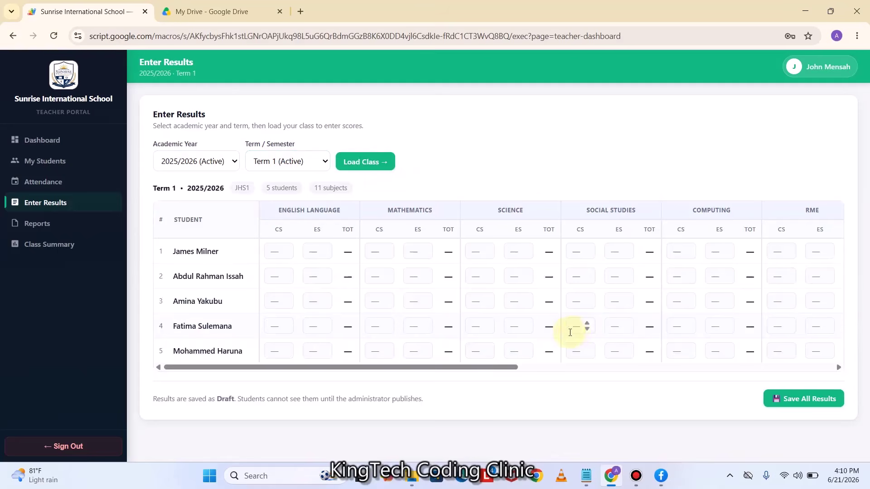
drag(513, 367, 399, 374)
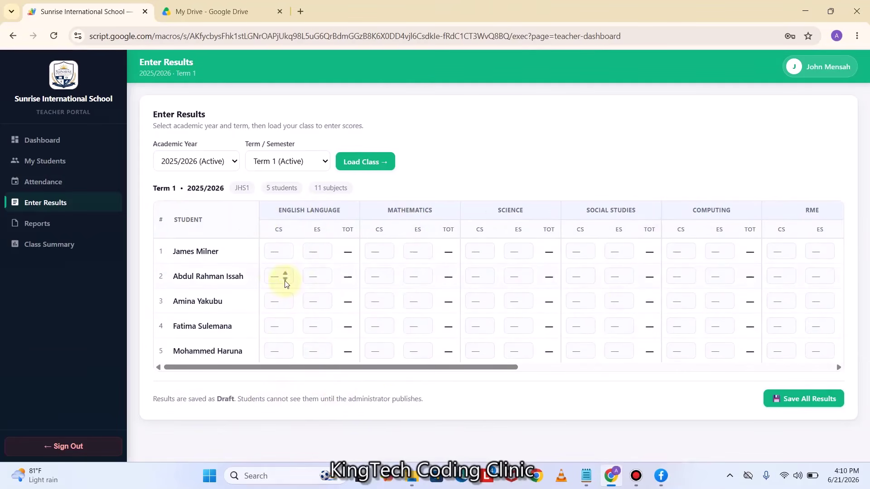
drag(512, 374, 439, 378)
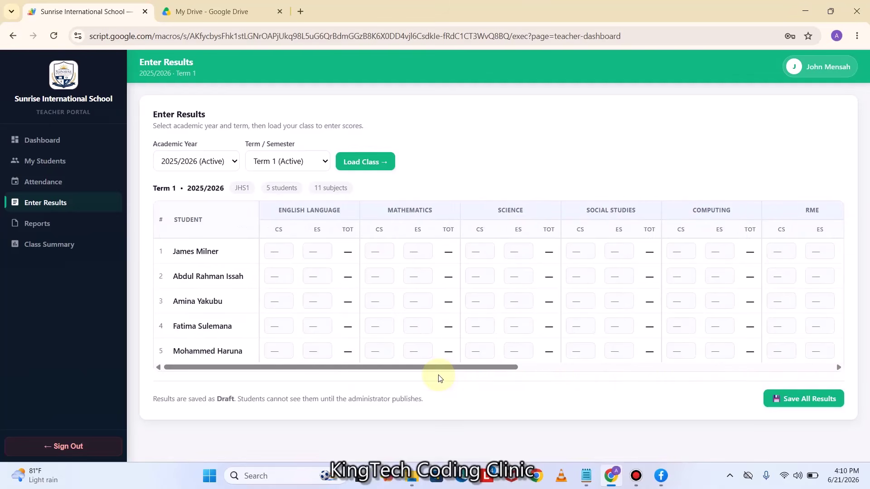
click(277, 250)
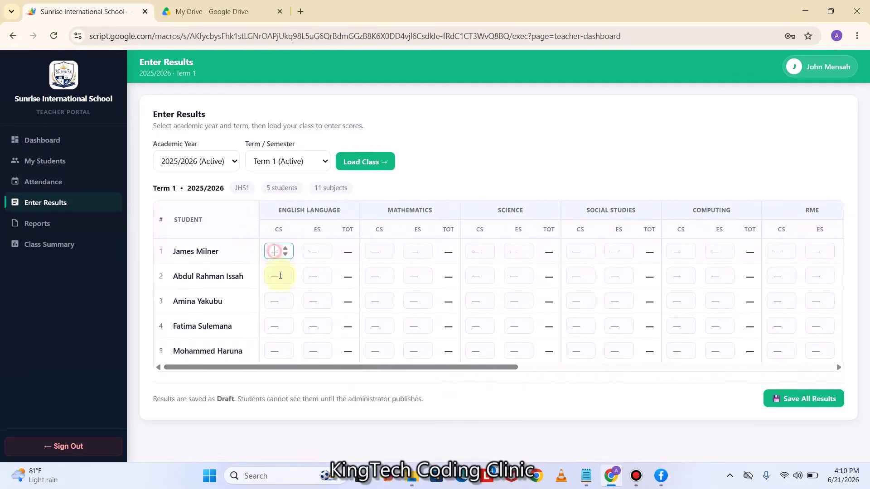
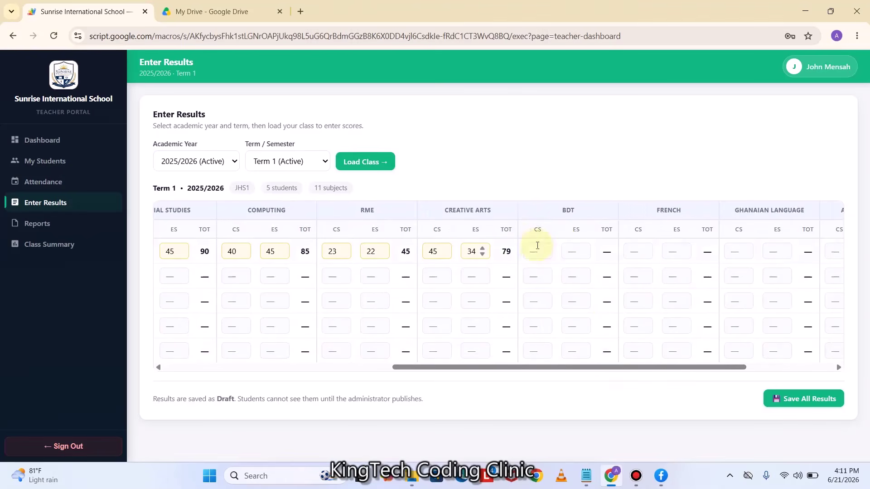
Enter BDT scores 45 and 45, then French scores 40 and 33
text(45)
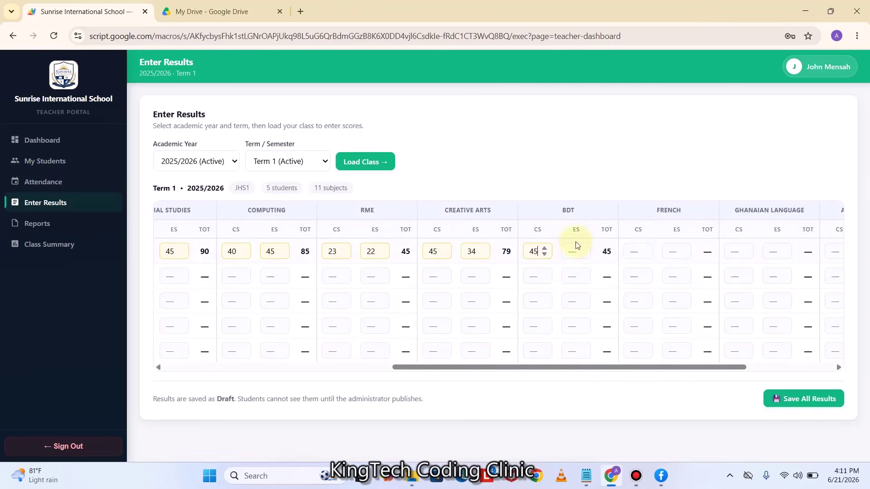
click(572, 250)
text(45)
click(631, 250)
text(40)
click(674, 251)
text(33)
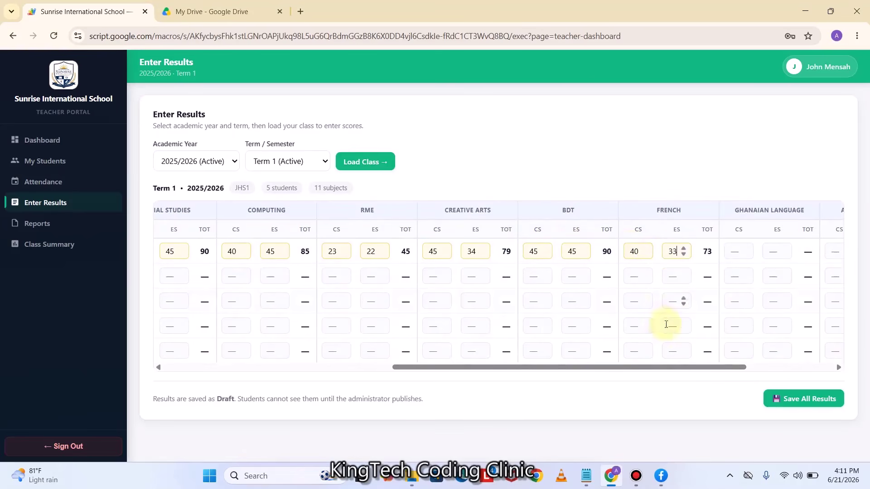
drag(646, 375, 719, 355)
Enter Ghanaian Language scores 23 and 34, then Arabic Language scores 34 and 45
click(568, 251)
text(23)
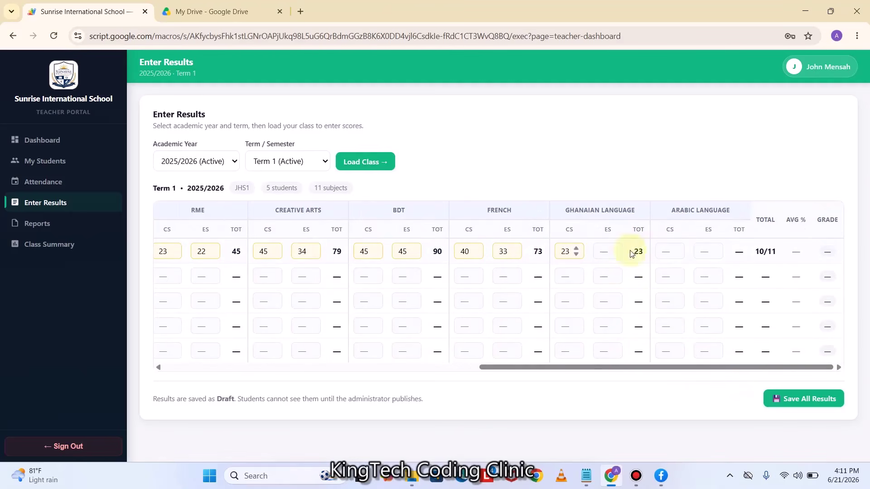
click(606, 250)
text(34)
click(664, 251)
text(34)
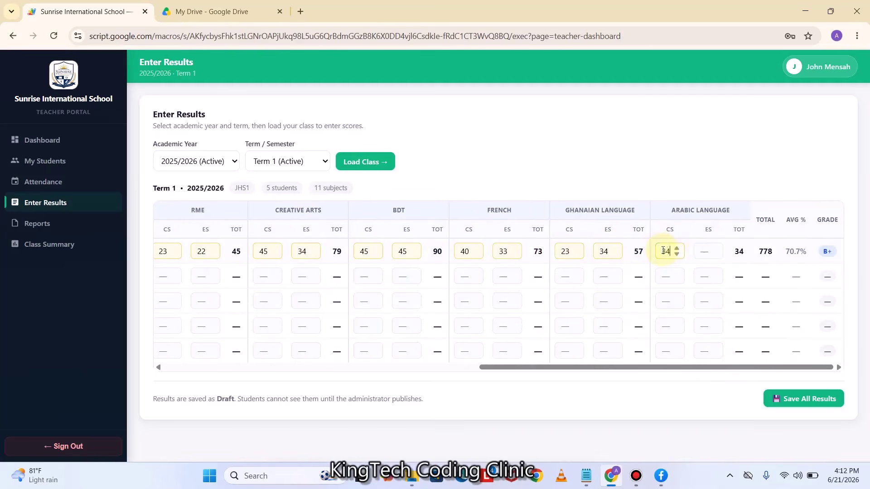
click(703, 252)
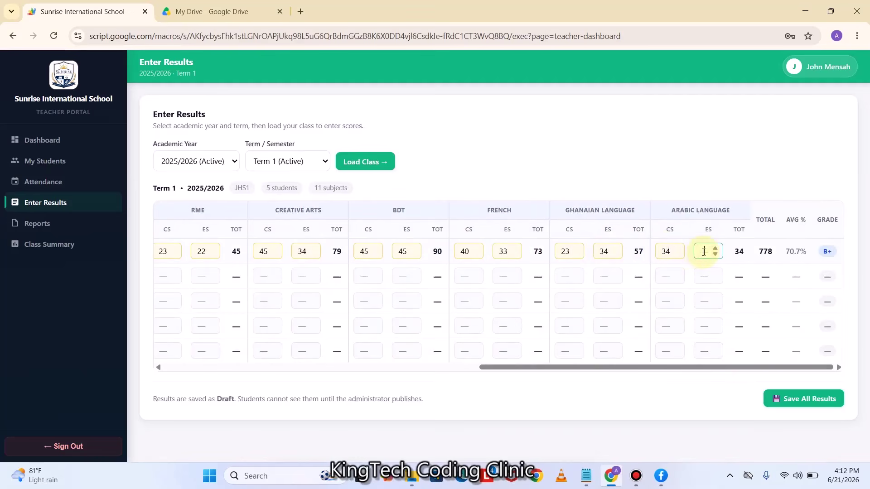
text(45)
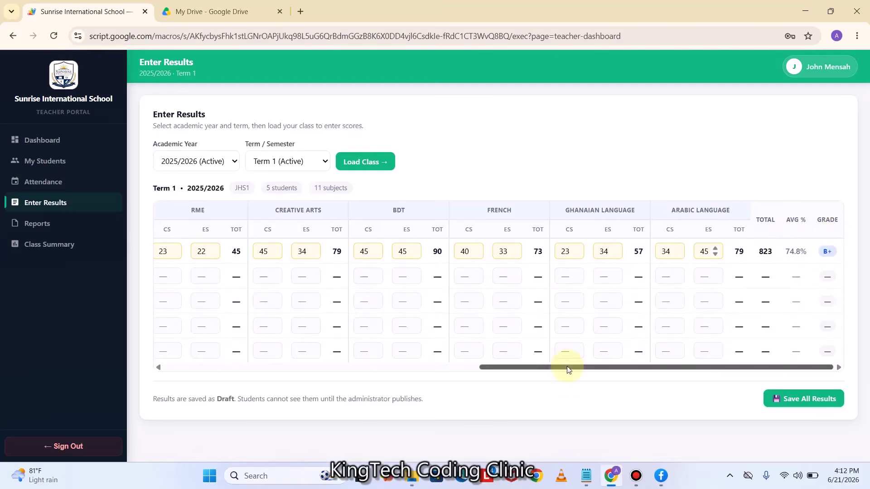
Scroll the results grid back to the left and go to the Report Cards page
drag(567, 367, 436, 375)
scroll(436, 376, left, 10)
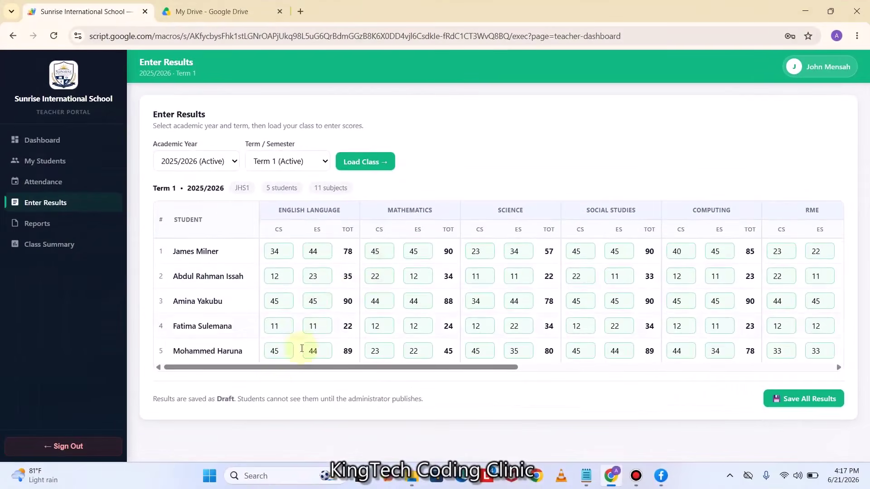
drag(278, 368, 128, 367)
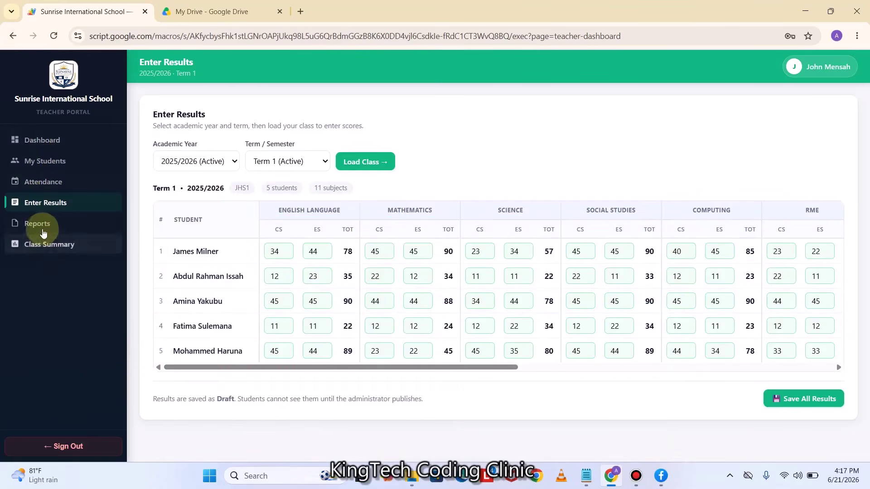
click(42, 224)
Check the report card year and term options, keeping 2025/2026
click(223, 168)
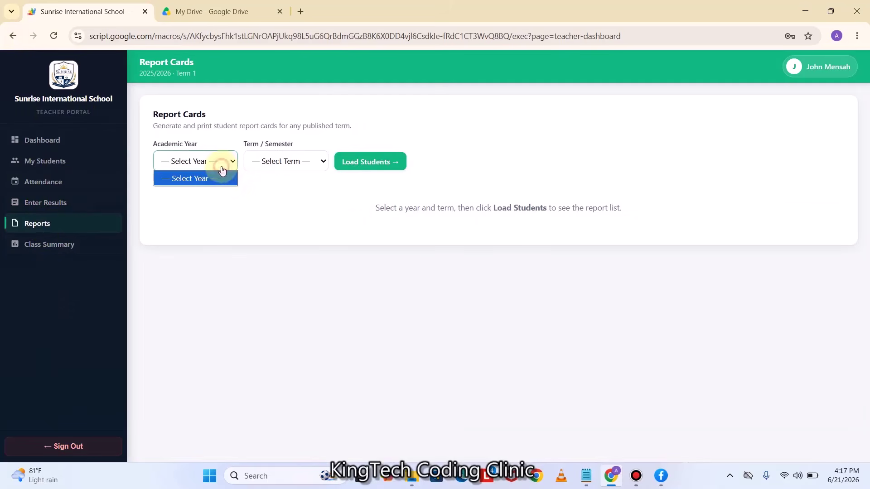
click(291, 167)
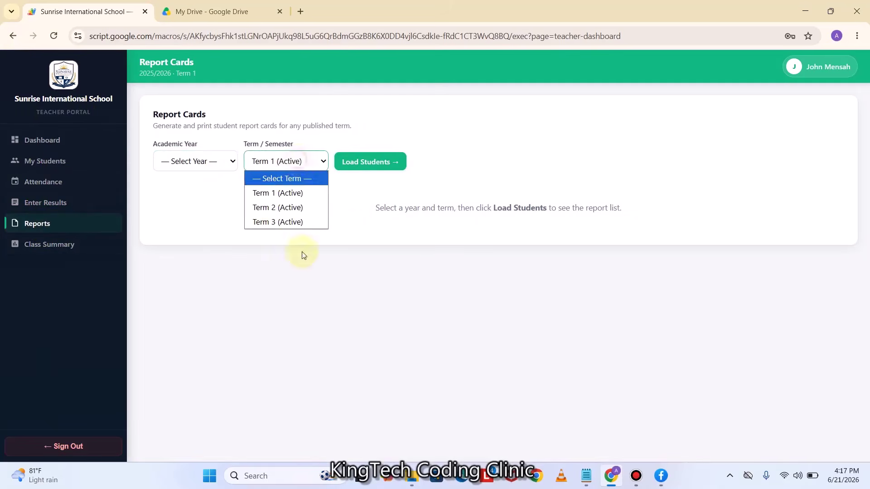
click(219, 168)
click(314, 226)
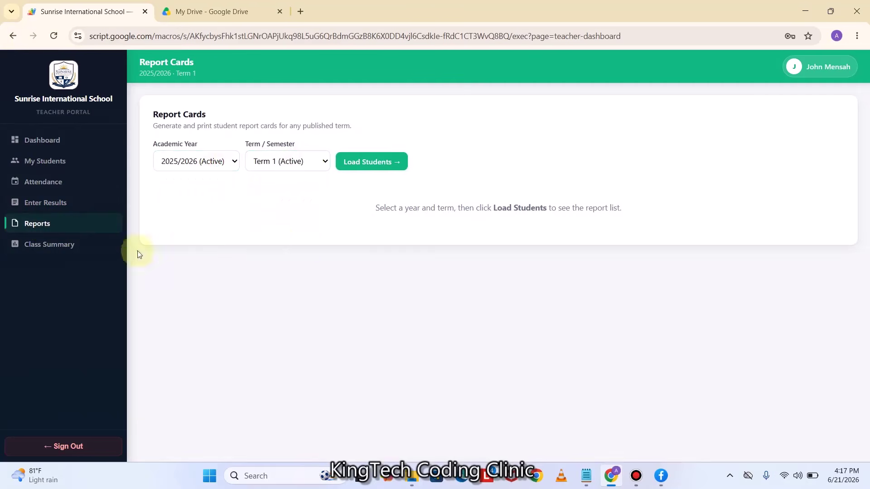
Generate a Class Summary for Term 1 of 2026/2027
click(61, 244)
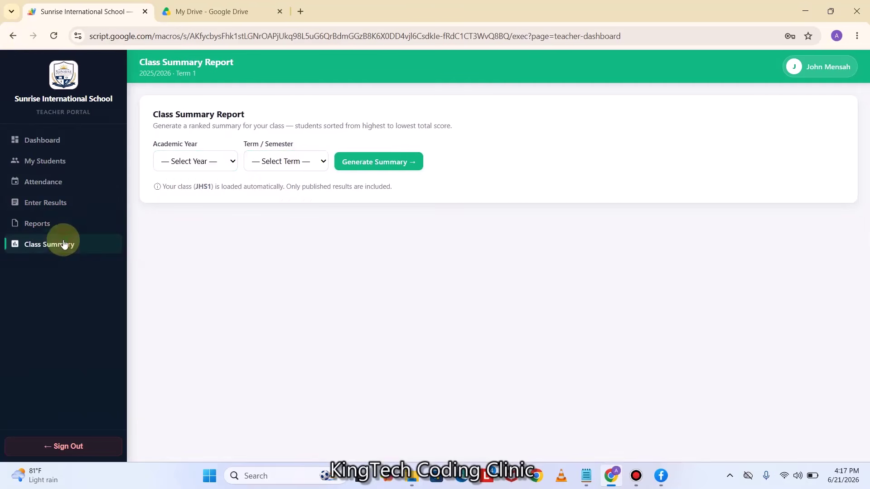
click(308, 166)
click(292, 193)
click(222, 159)
click(213, 207)
drag(386, 168, 389, 186)
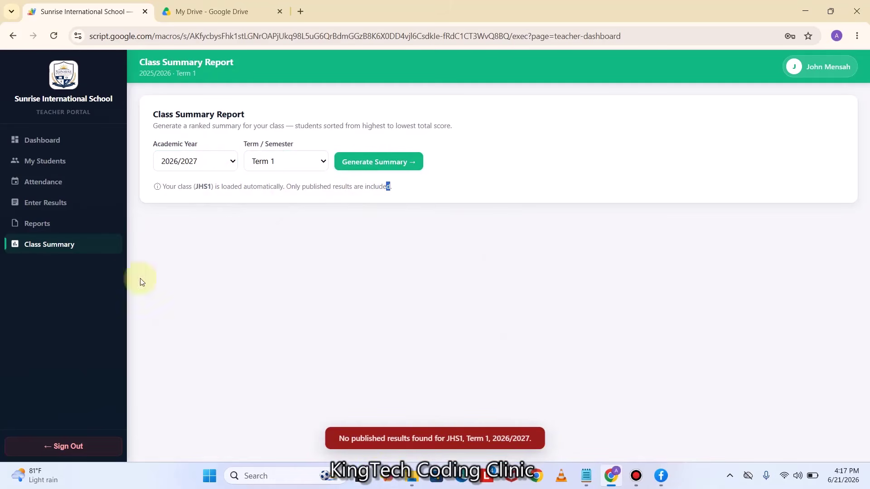
Recheck the year list without changing it and sign out of the teacher portal
click(225, 169)
click(255, 273)
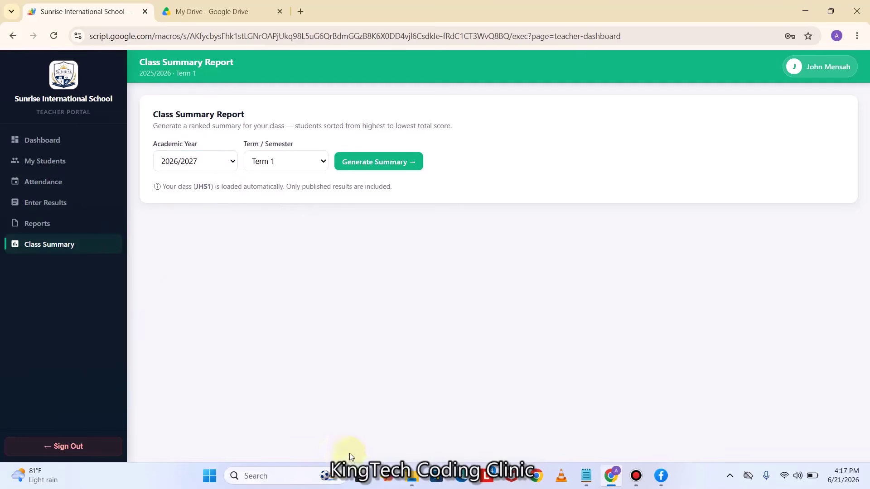
click(91, 447)
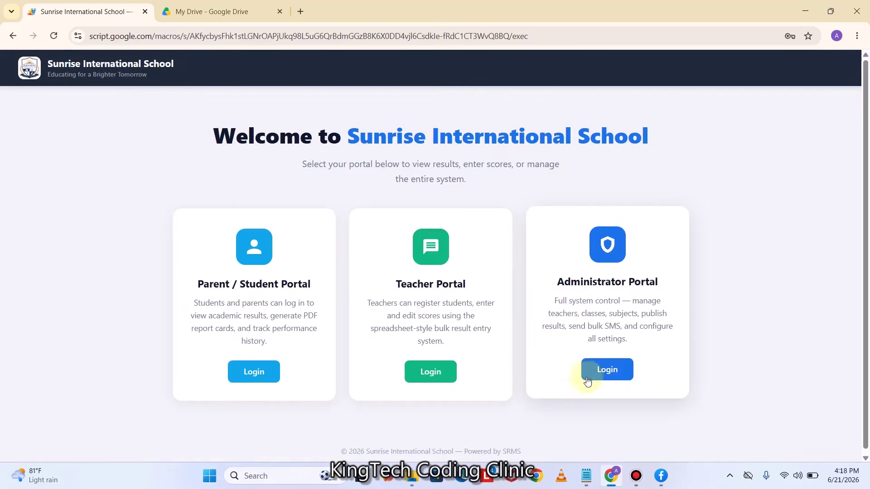
Log in to the Administrator Portal with the saved credentials and open Results
click(608, 370)
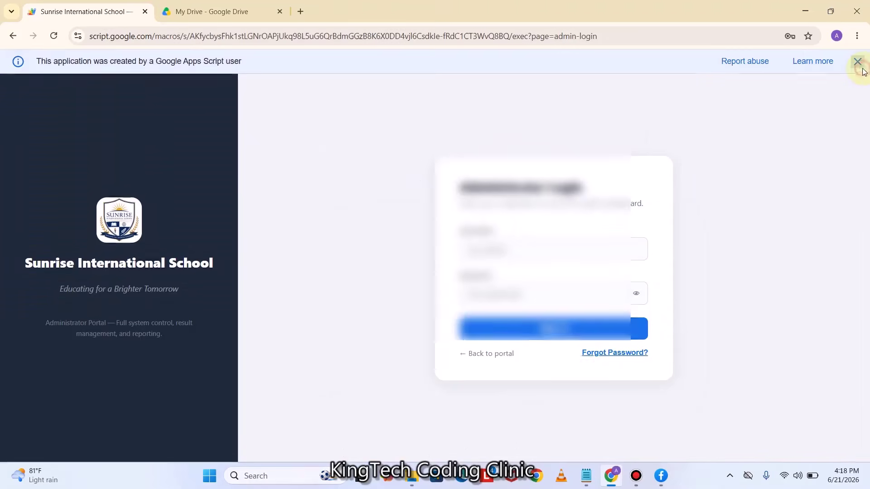
click(546, 236)
click(549, 269)
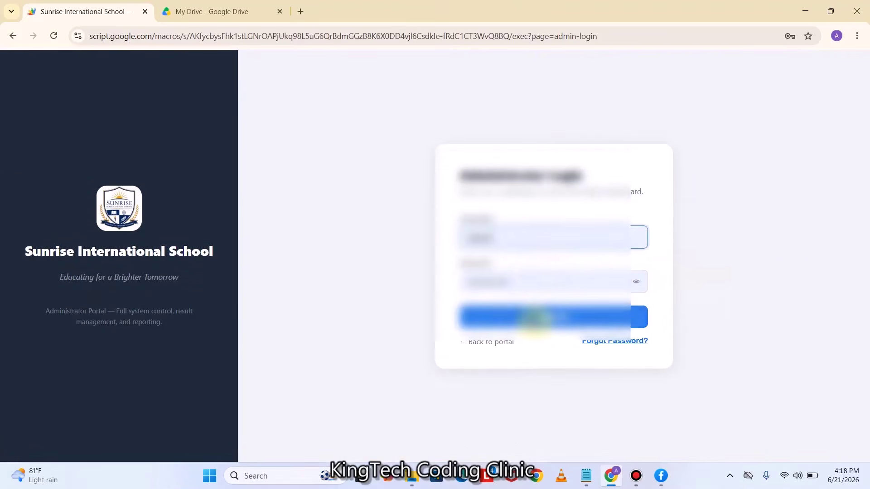
click(550, 315)
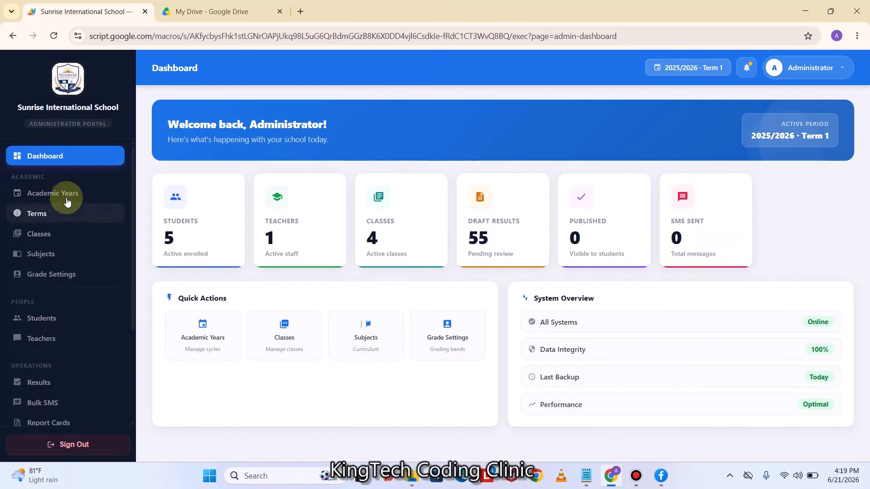
scroll(53, 303, down, 1)
click(40, 326)
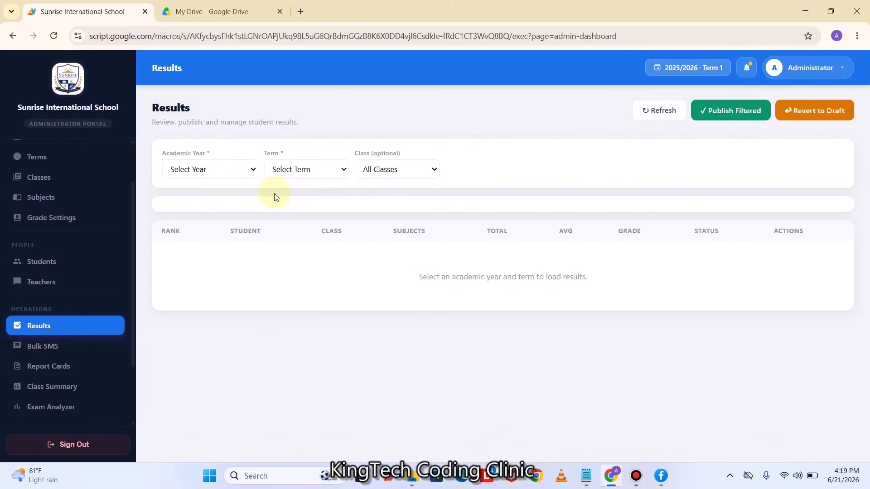
Filter results to academic year 2025/2026, Term 1, class JHS1
click(235, 175)
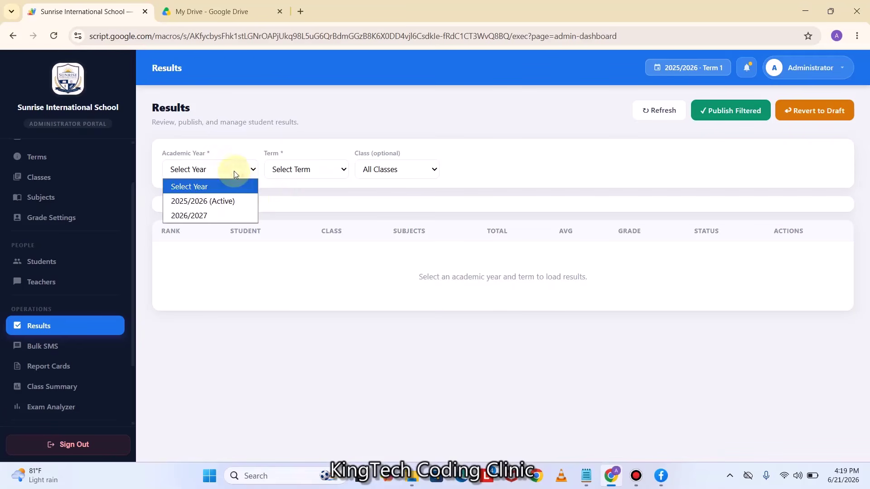
click(218, 200)
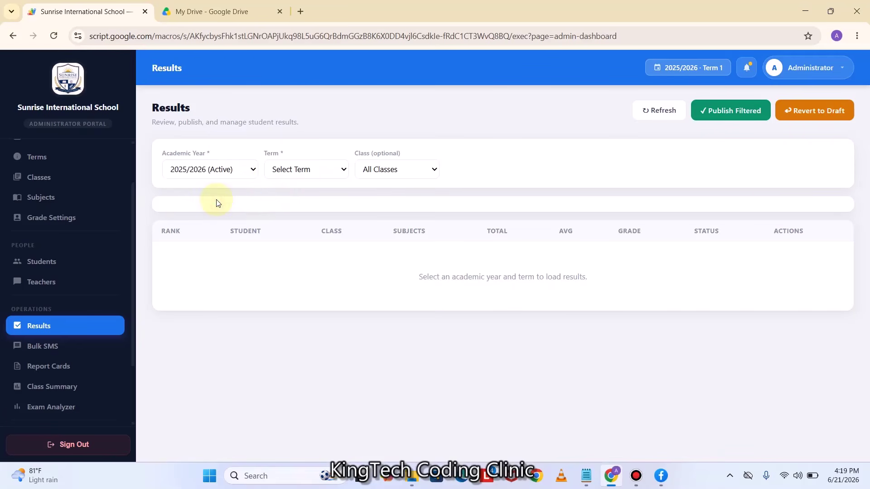
click(308, 171)
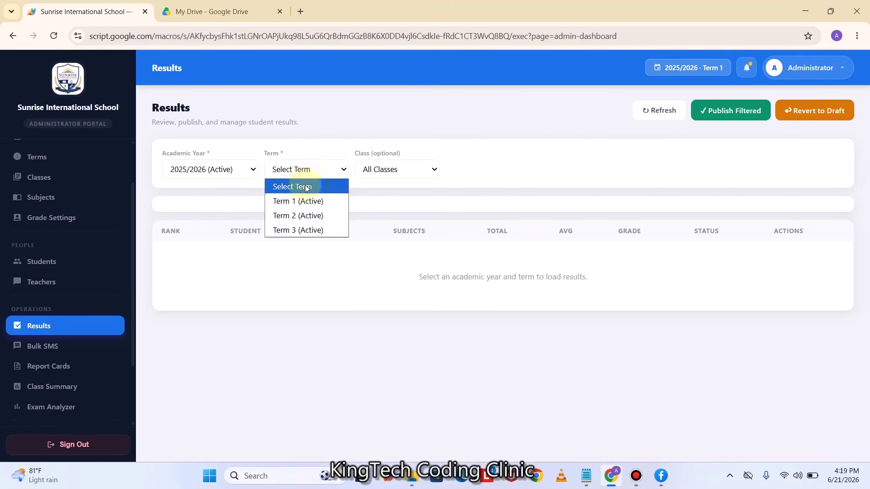
click(299, 201)
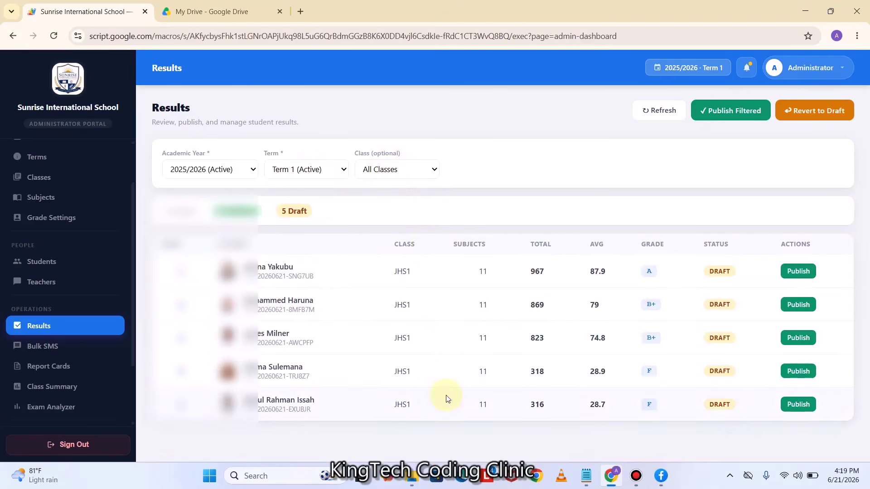
click(414, 170)
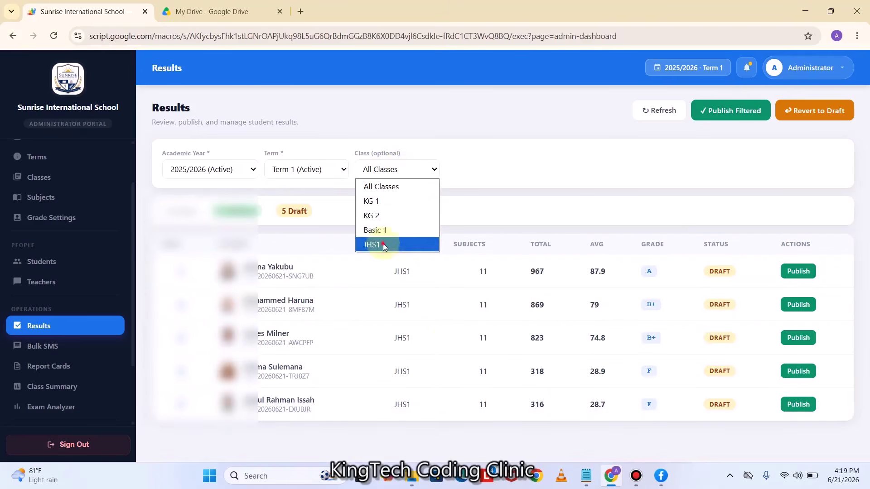
click(383, 244)
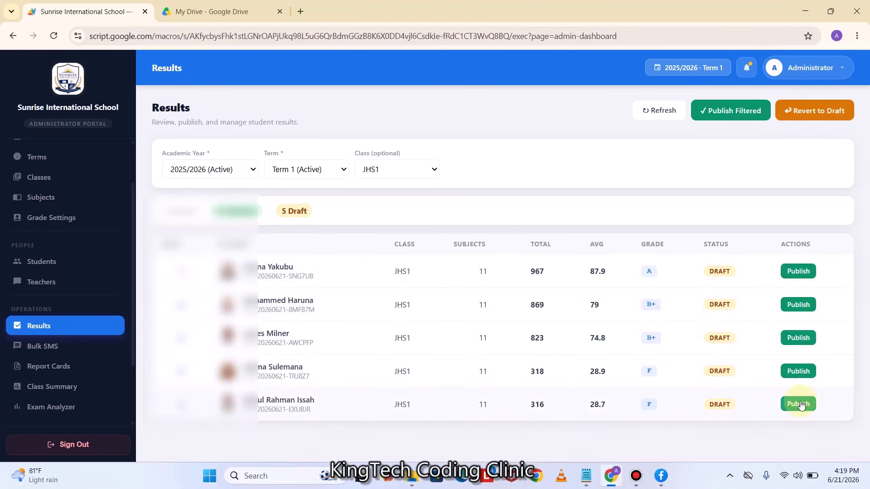
Publish the filtered results, revert them to draft, then publish them again
click(724, 111)
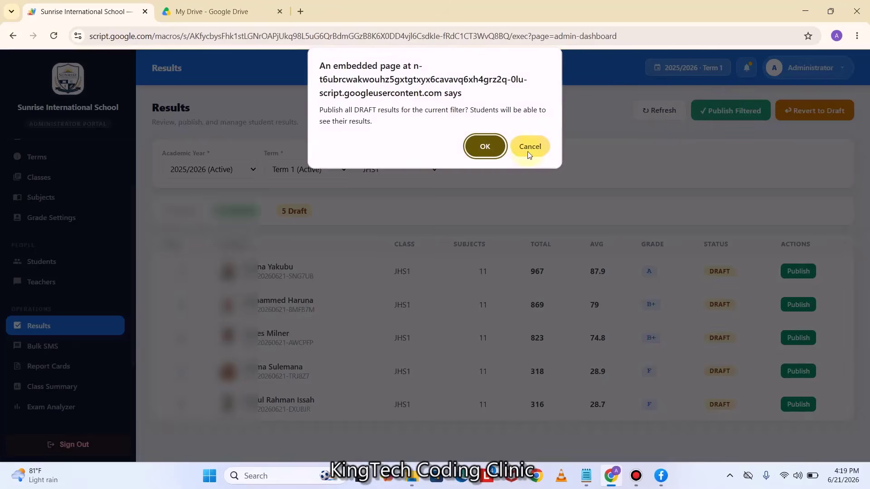
click(489, 146)
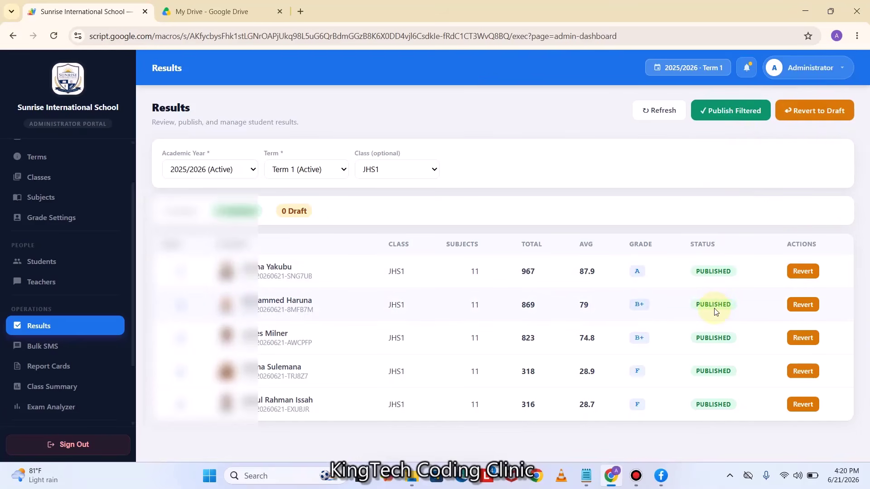
click(816, 111)
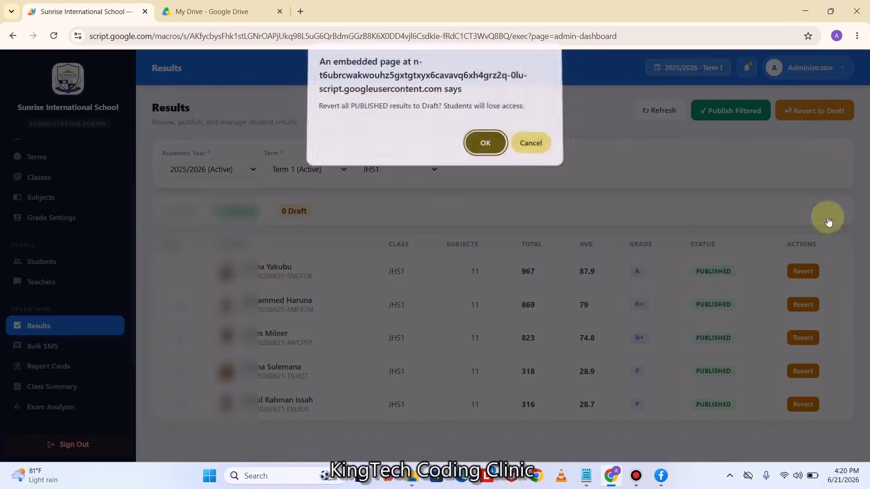
key(Return)
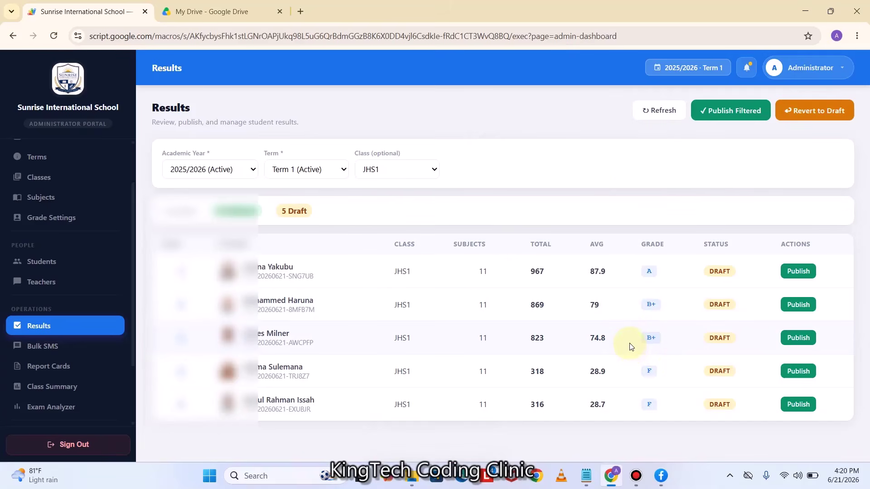
click(720, 110)
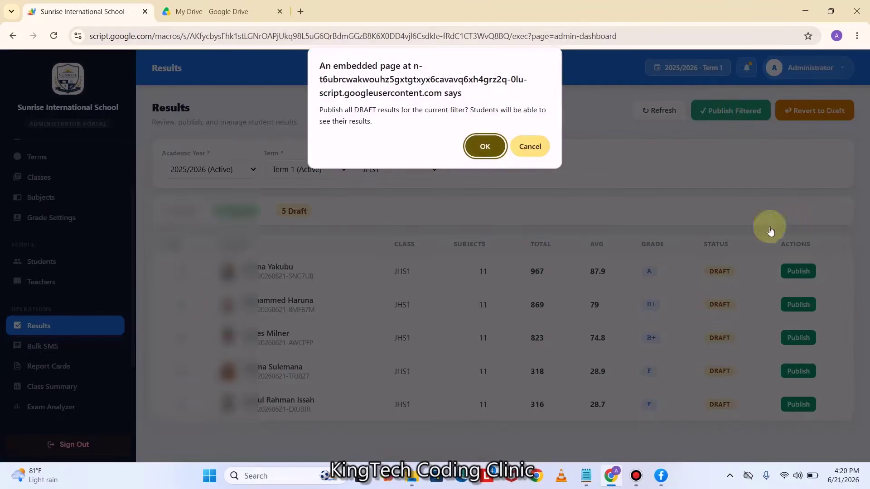
key(Return)
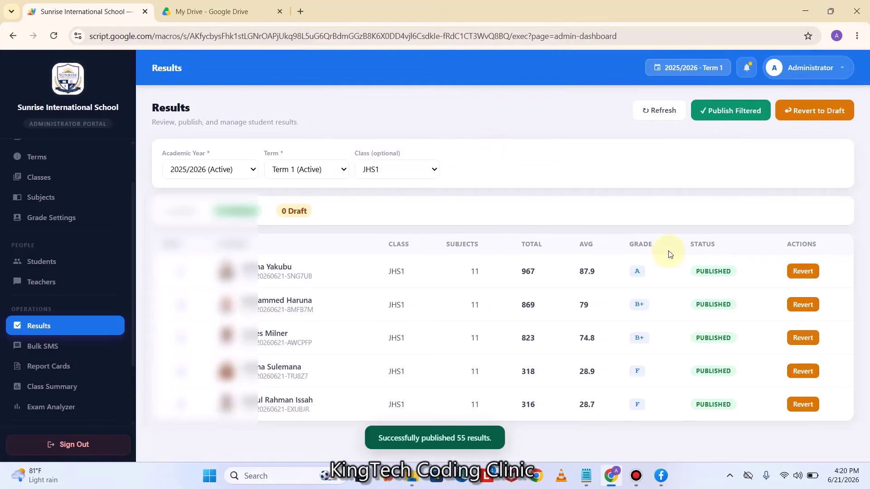
On Report Cards, load students for 2025/2026 (Active) and Term 1 (Active)
click(60, 366)
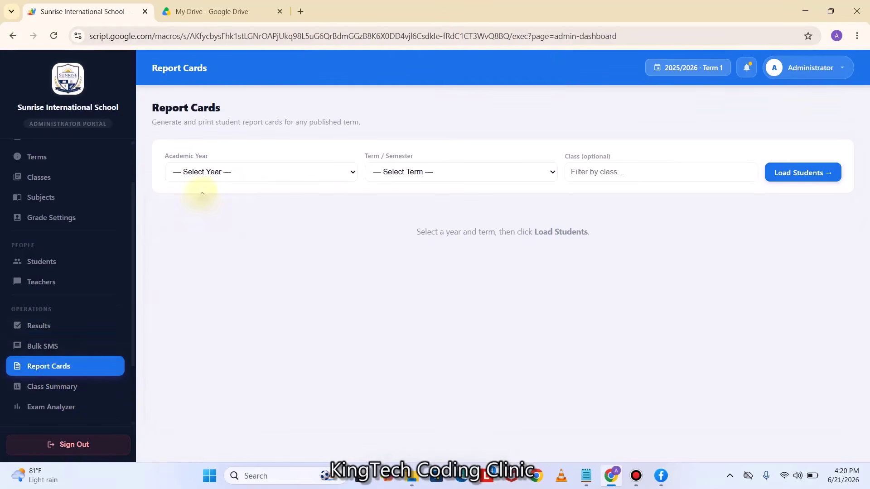
click(213, 173)
click(210, 199)
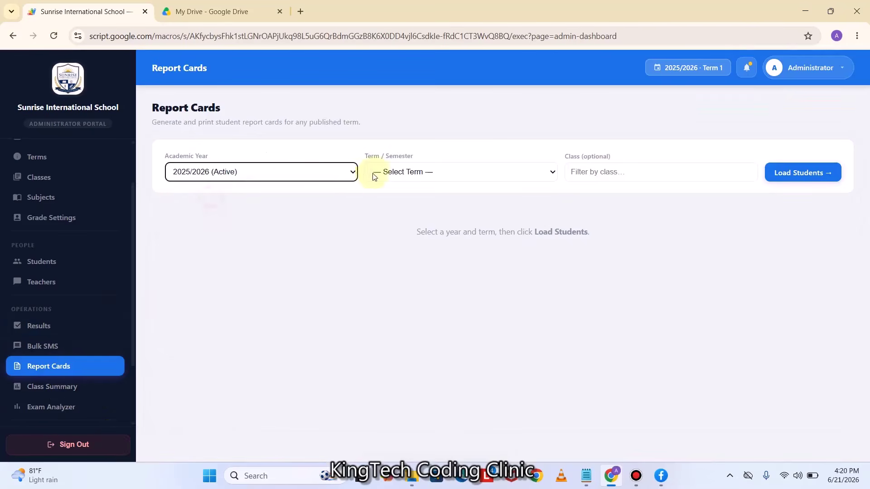
click(388, 171)
click(394, 200)
click(801, 173)
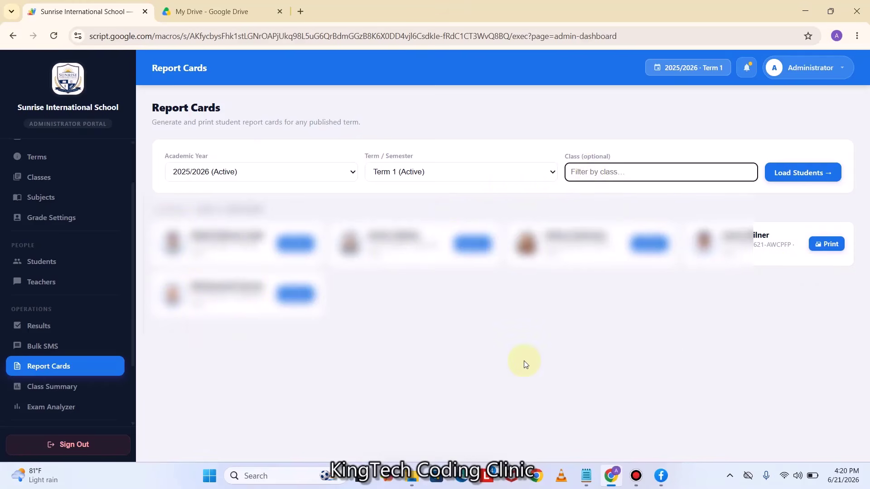
Filter to class JHS1, close the My Drive tab, and open the first report card
key(Caps_Lock)
text(JHS 1)
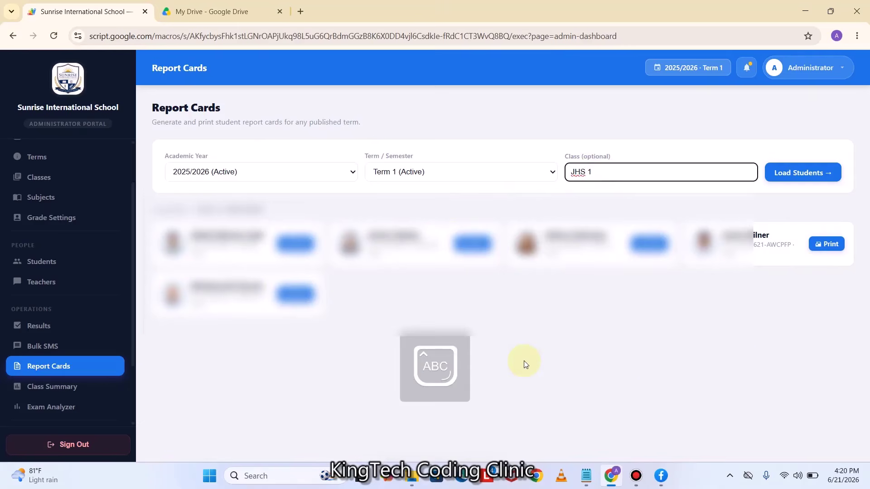
click(796, 179)
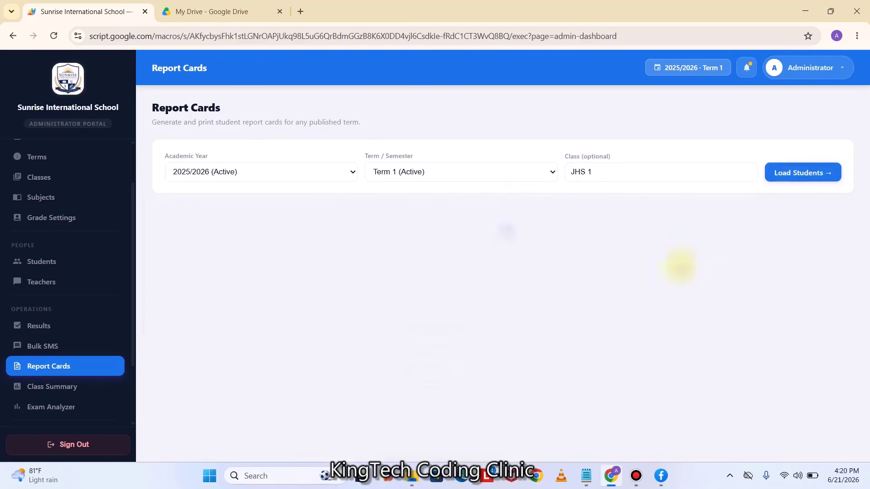
click(617, 177)
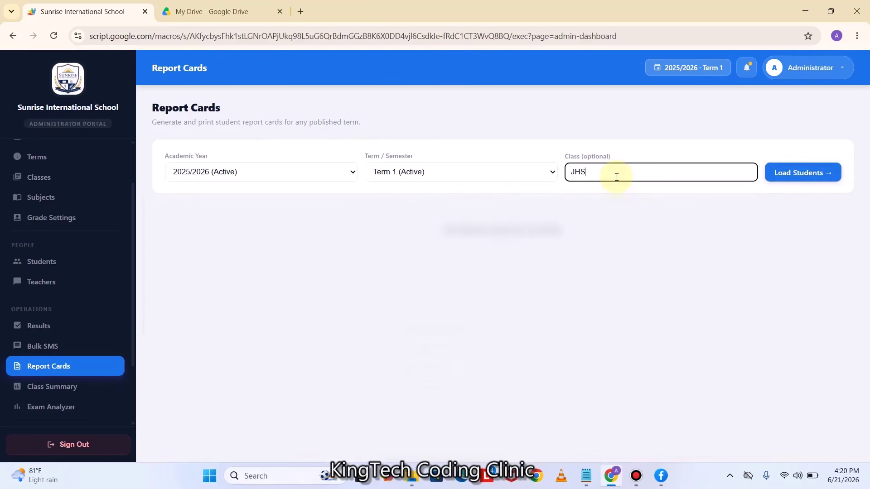
click(796, 176)
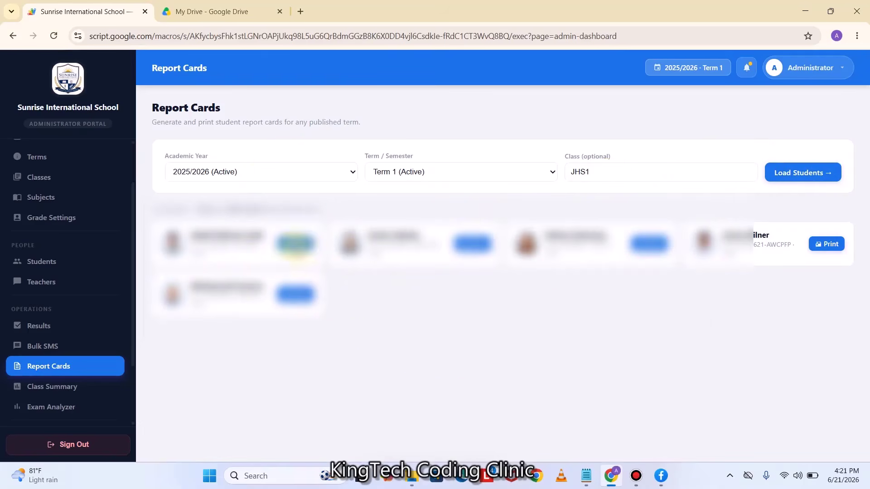
click(281, 11)
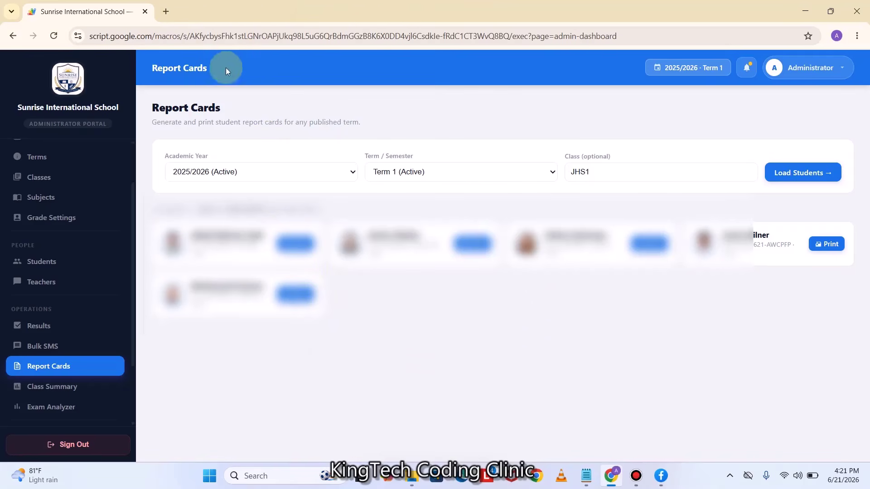
click(294, 244)
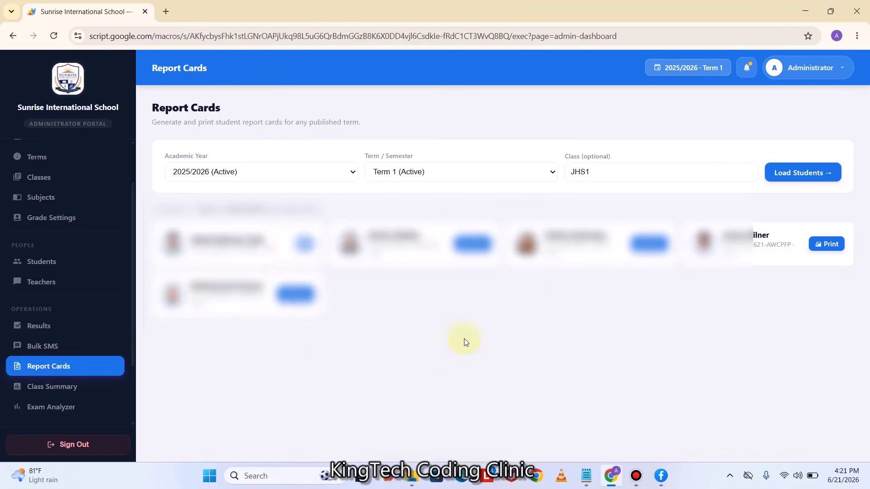
Scroll through the first student's report card, showing total 316 and average 28.7%
scroll(476, 327, down, 7)
scroll(479, 326, up, 3)
scroll(481, 307, up, 2)
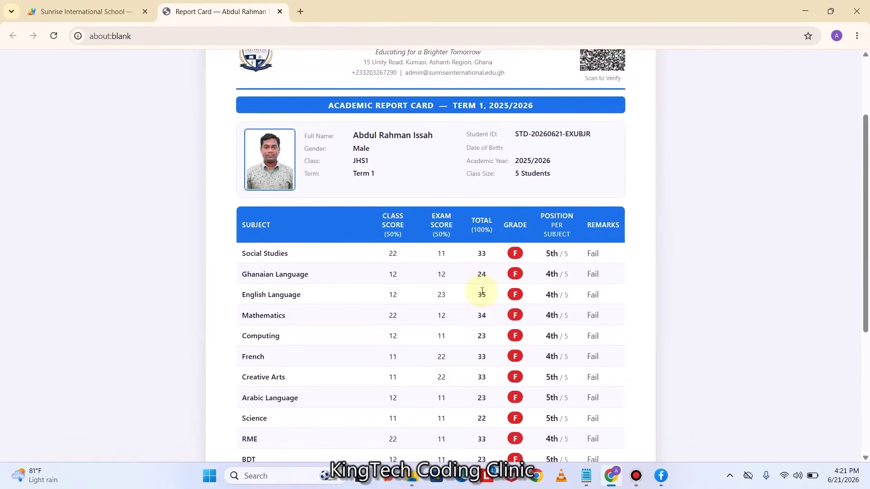
scroll(486, 290, down, 5)
scroll(486, 334, up, 7)
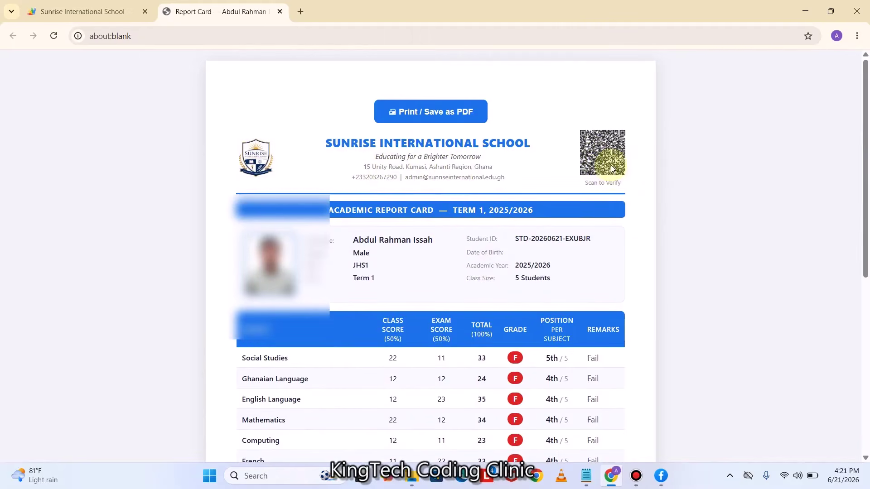
scroll(535, 266, down, 3)
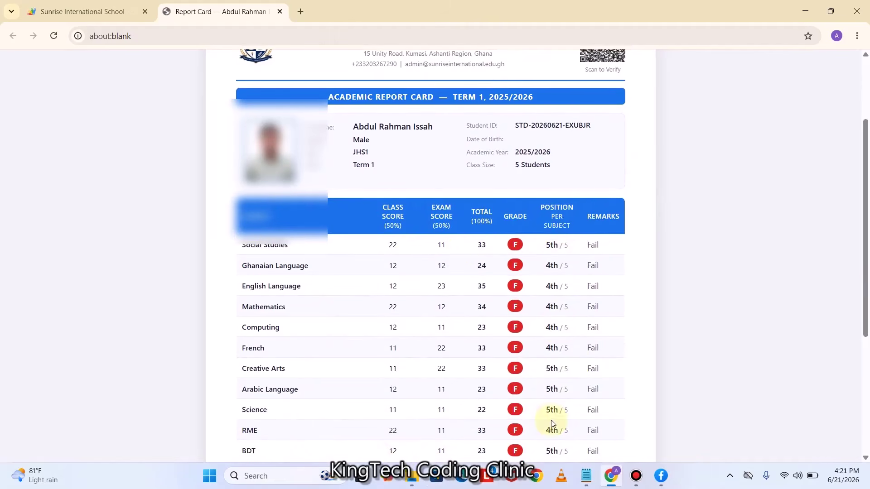
scroll(586, 299, down, 1)
scroll(585, 300, down, 5)
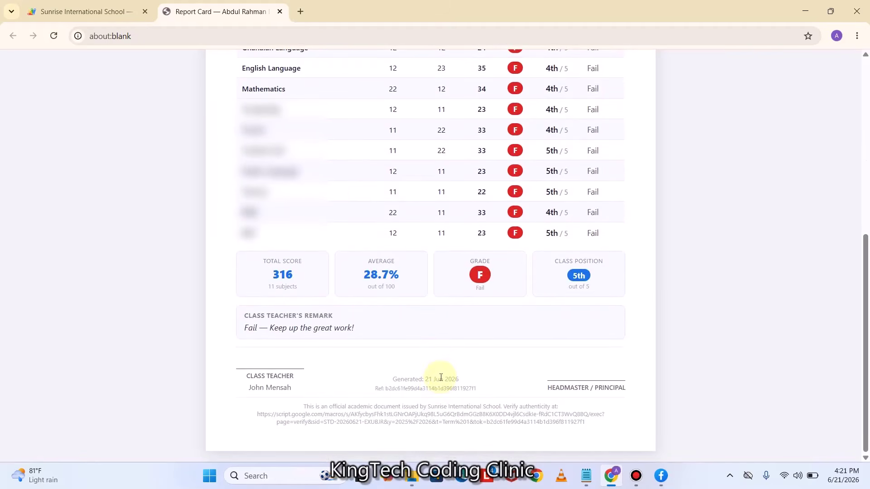
scroll(441, 378, up, 1)
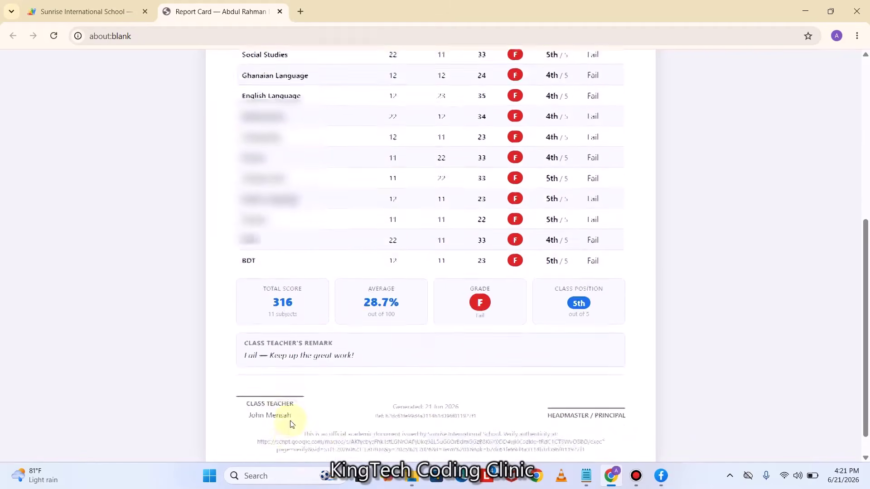
scroll(293, 412, up, 5)
Close the report card tab and return to the Report Cards list
click(279, 13)
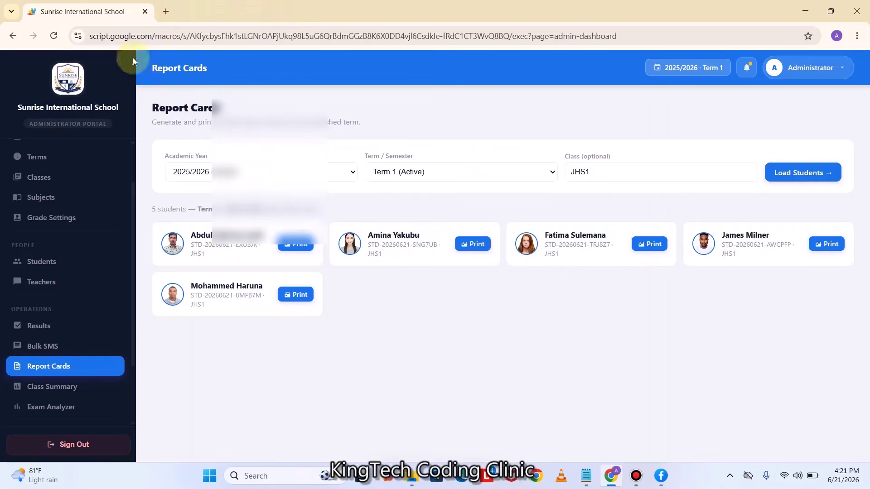
scroll(77, 334, down, 2)
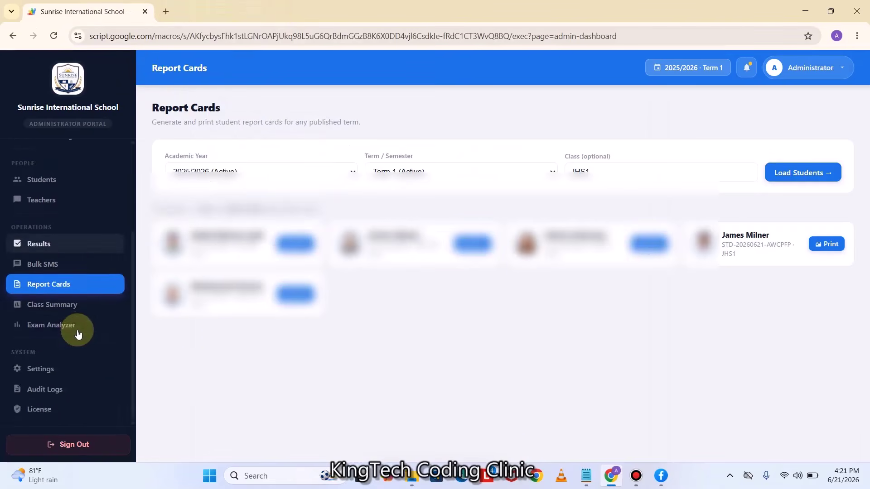
scroll(68, 396, up, 2)
scroll(55, 387, down, 2)
In Settings, upload 'download' from DUMMY SCHOOL > SIGNATURES as the headmaster signature
click(48, 377)
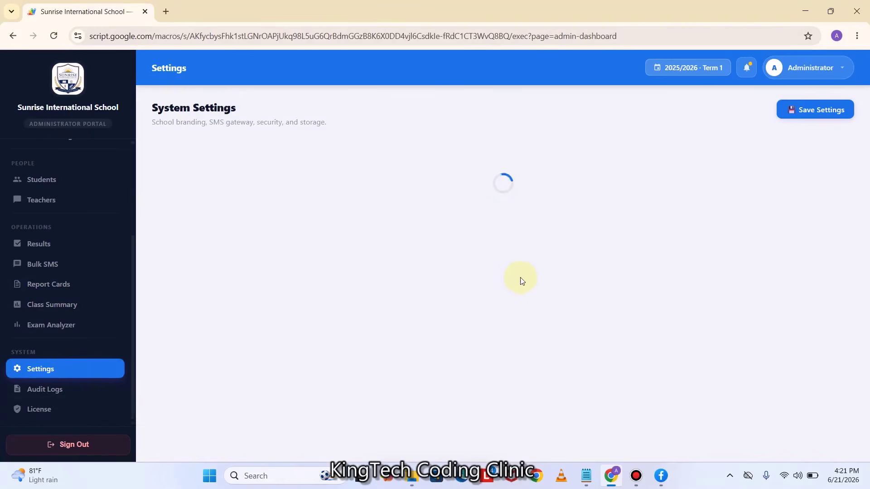
scroll(243, 308, down, 3)
scroll(242, 307, down, 3)
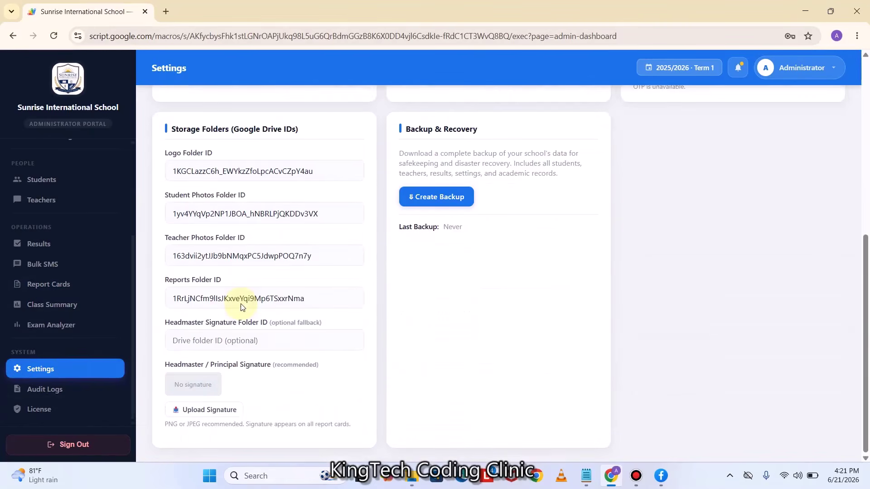
click(213, 416)
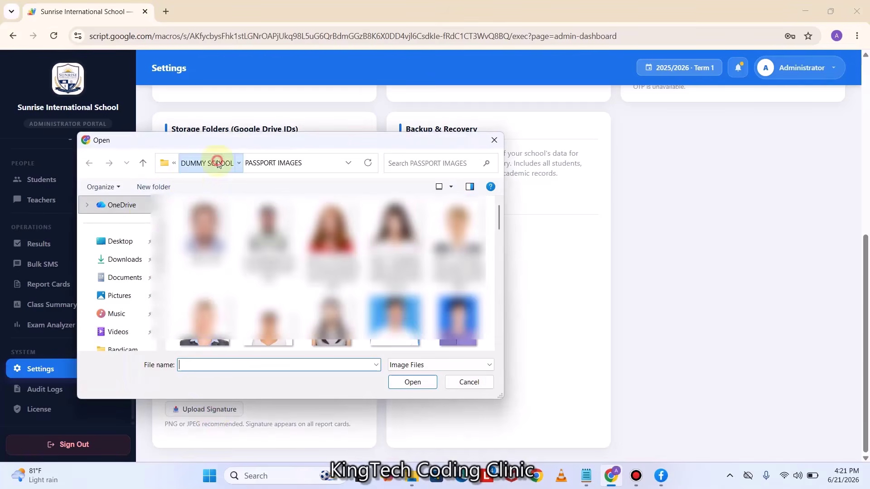
click(219, 163)
double_click(227, 240)
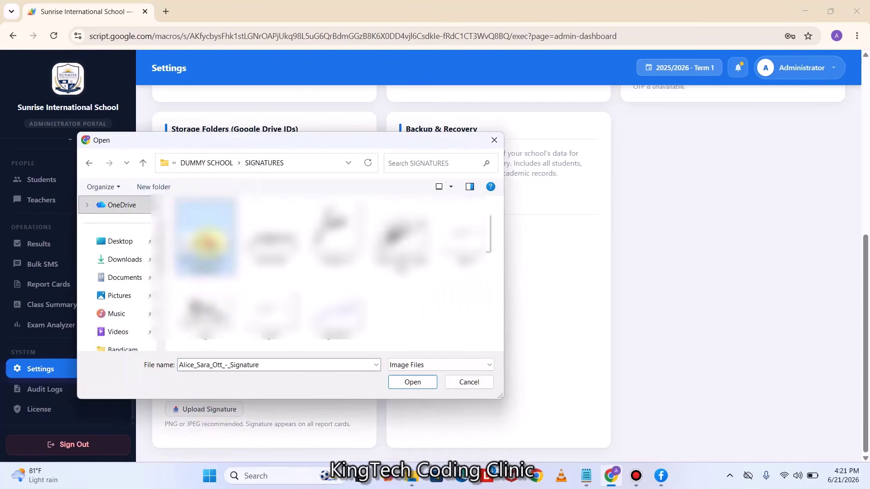
click(205, 240)
click(271, 234)
click(404, 383)
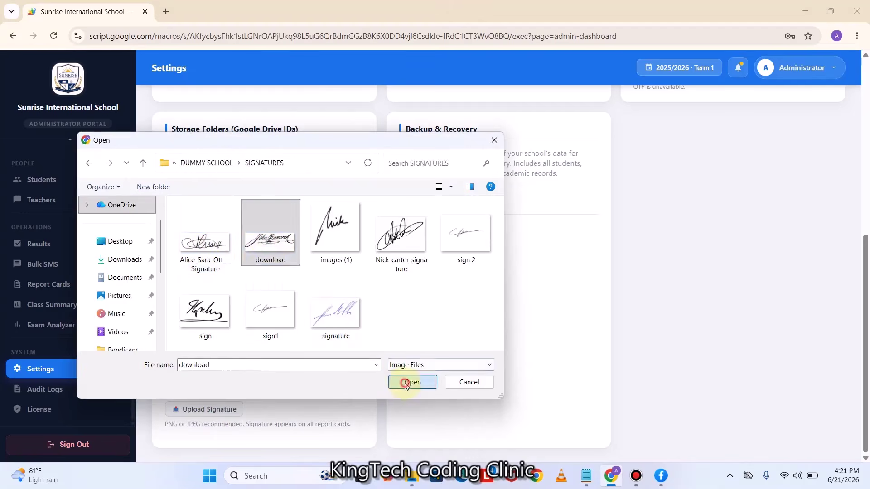
Save the settings with the new signature
scroll(423, 342, up, 7)
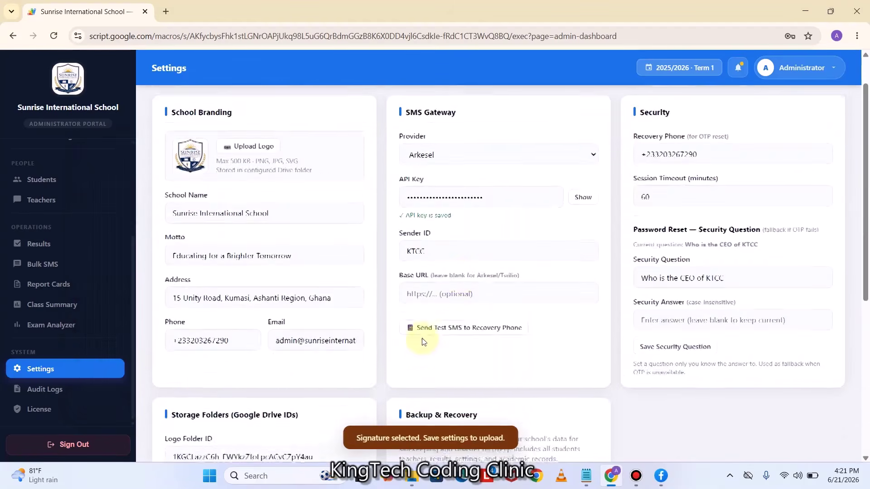
click(812, 113)
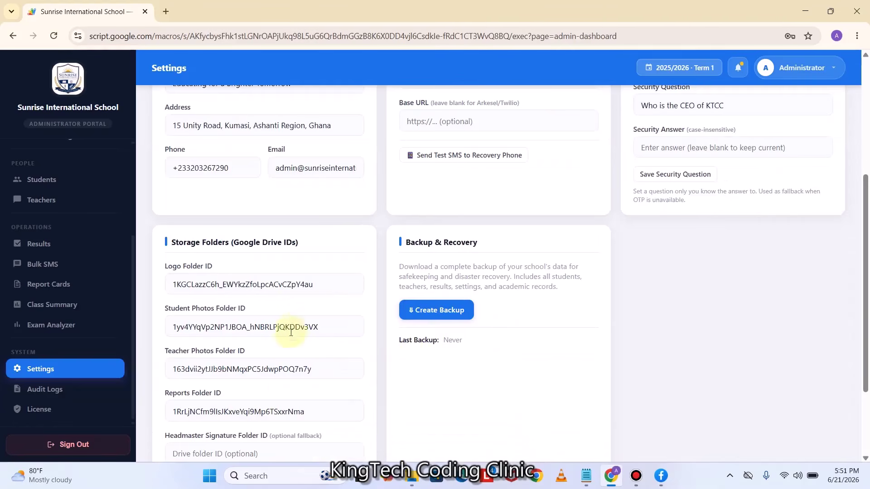
scroll(317, 335, up, 4)
scroll(467, 295, down, 6)
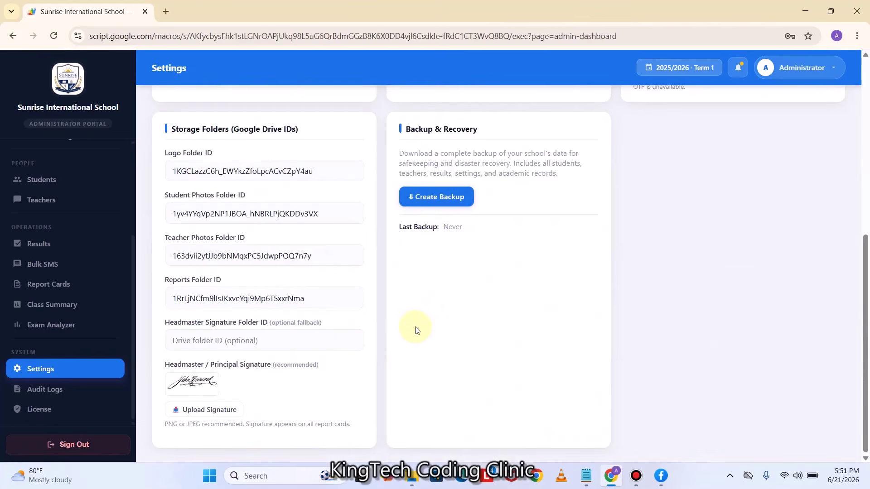
scroll(420, 329, up, 1)
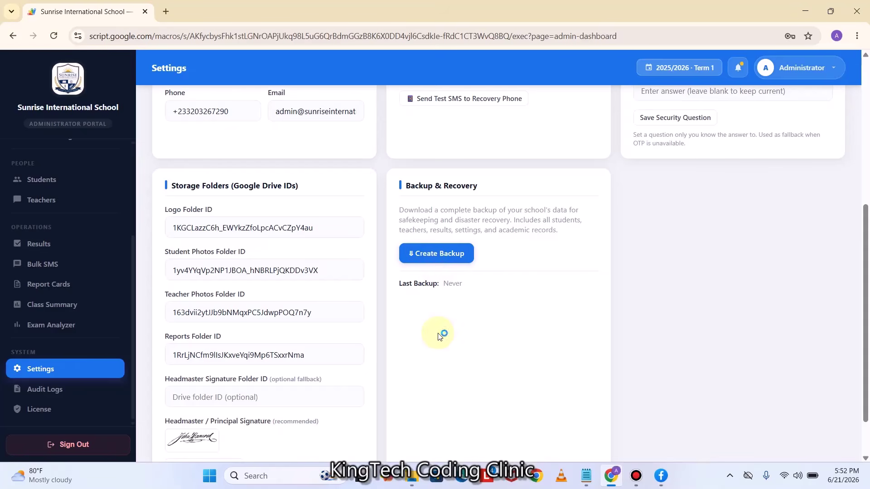
Create and download a JSON backup of school data, then return to Report Cards
click(432, 256)
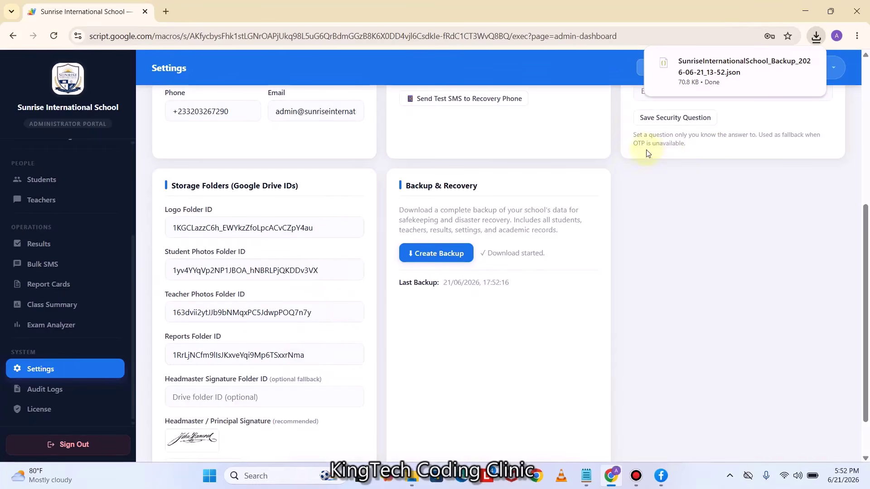
scroll(649, 147, up, 6)
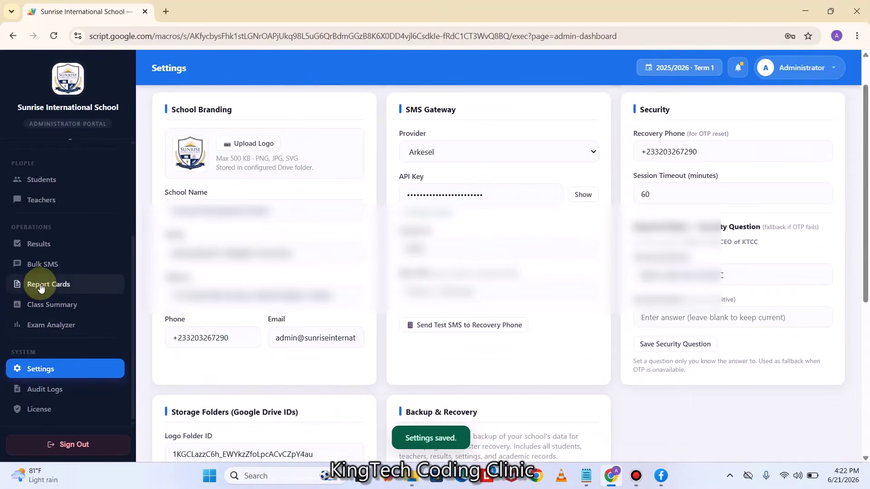
click(40, 285)
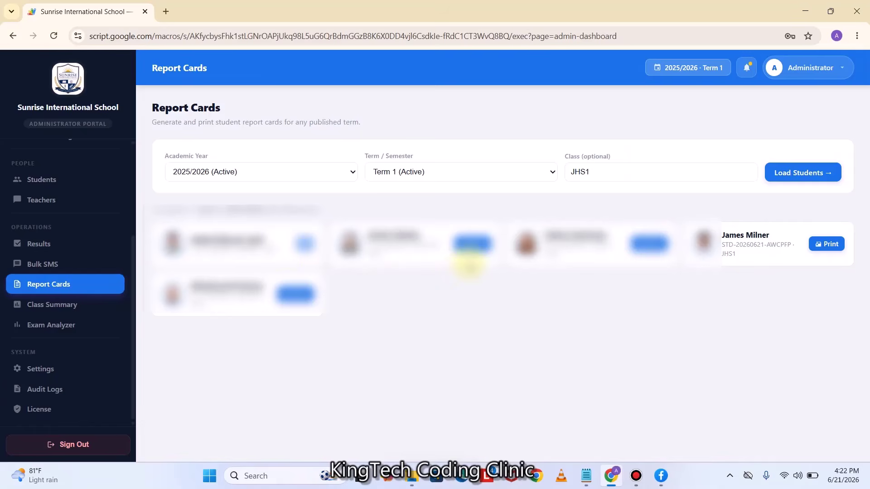
Reopen the first student's signed report card, preview printing, cancel it, and close the tab
click(471, 247)
scroll(480, 294, down, 5)
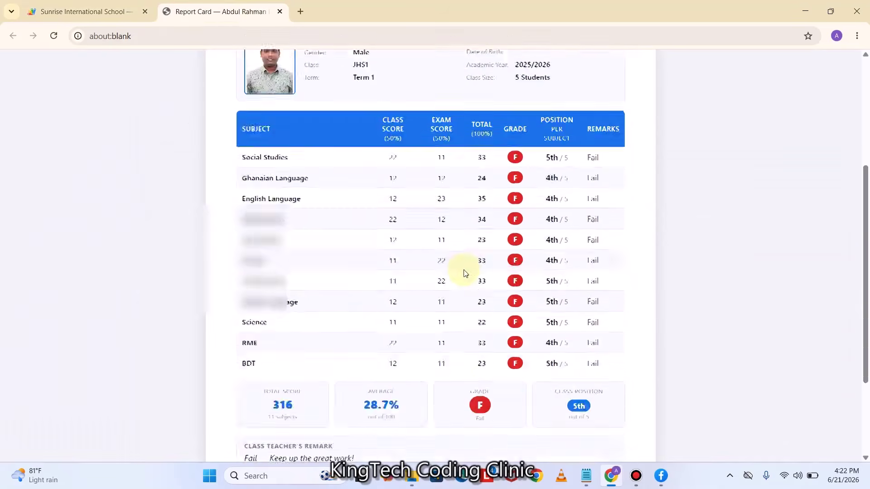
scroll(526, 366, down, 3)
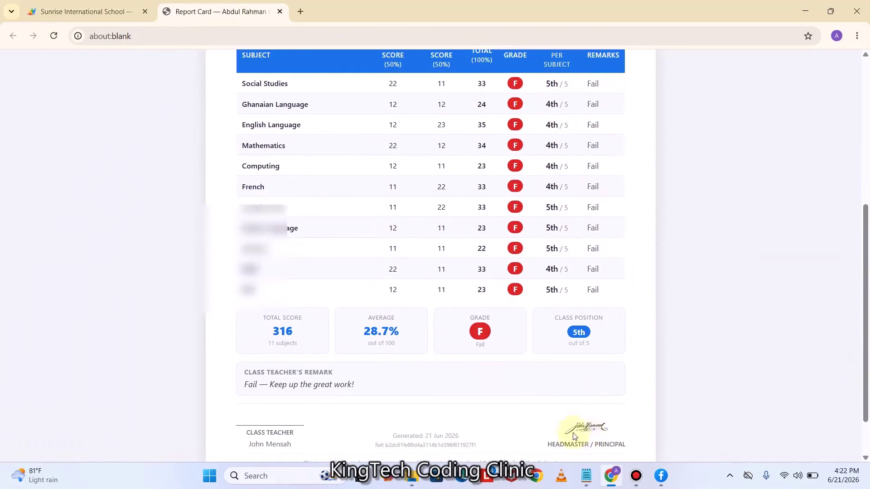
scroll(498, 311, up, 6)
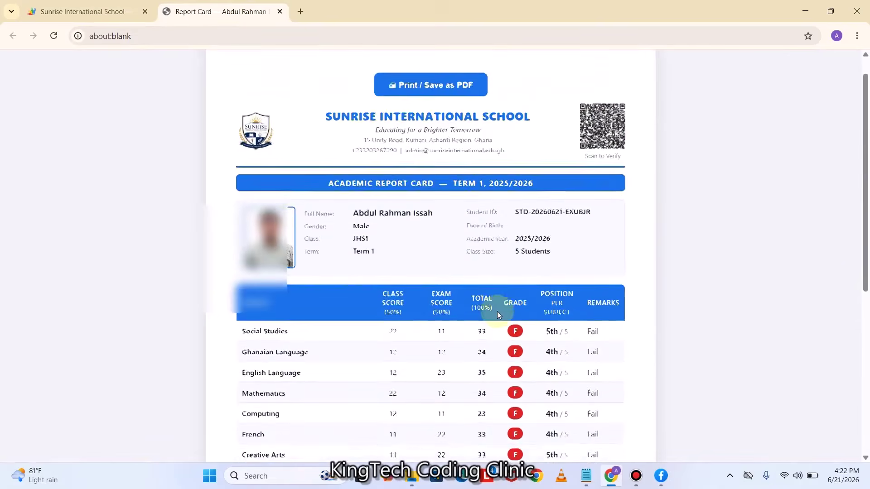
click(400, 112)
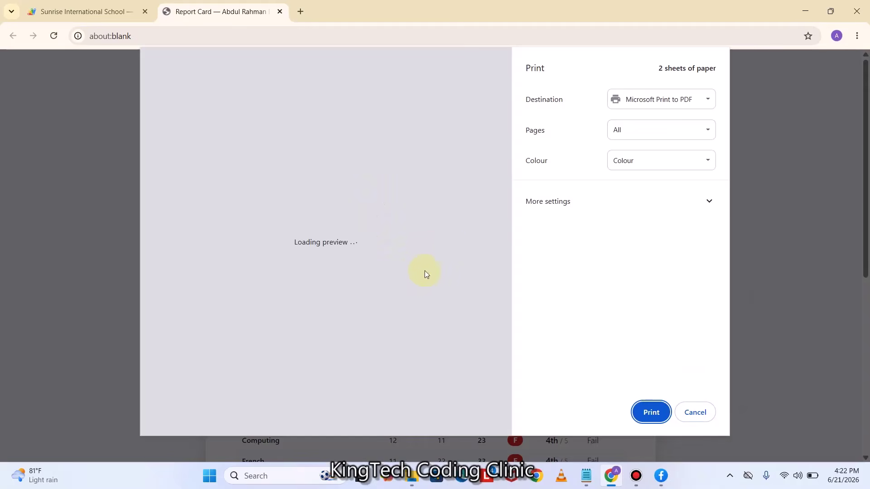
scroll(325, 212, down, 5)
scroll(325, 213, up, 5)
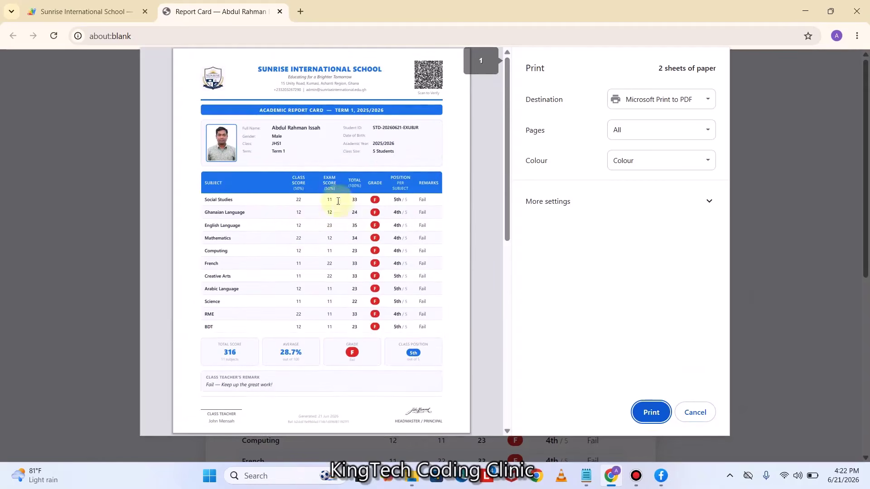
click(696, 414)
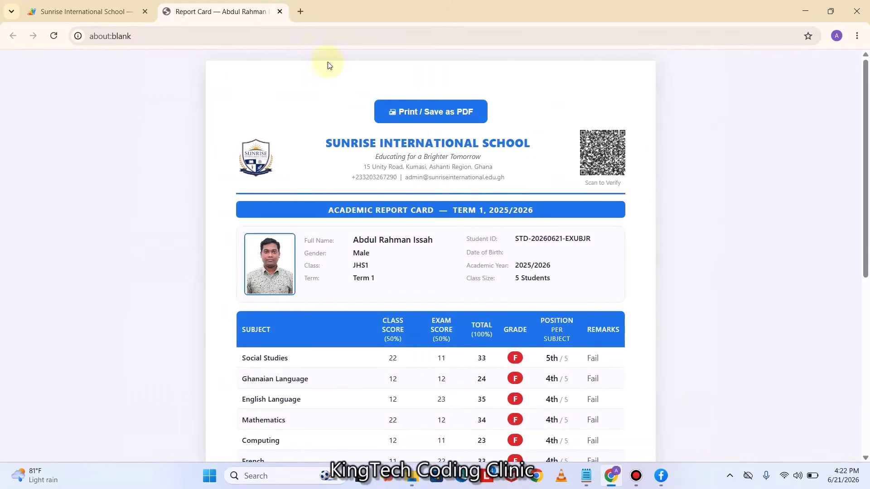
click(280, 12)
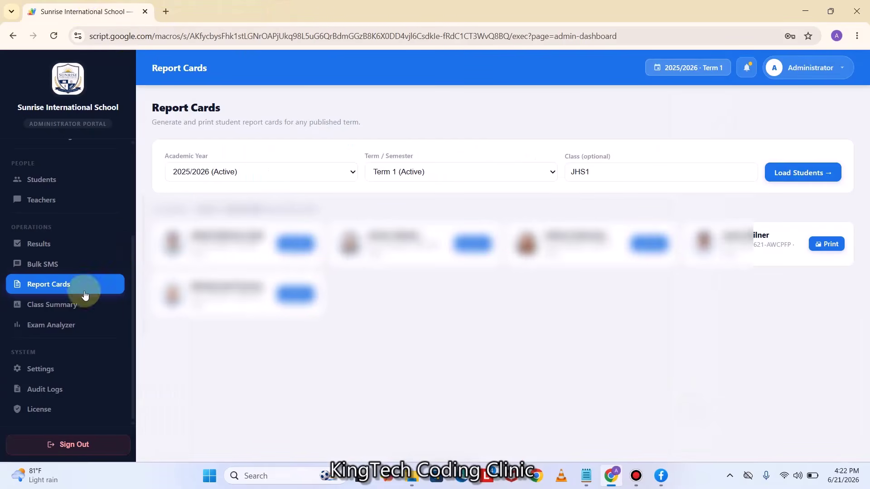
Open Class Summary and choose academic year 2025/2026 and Term 1
click(68, 310)
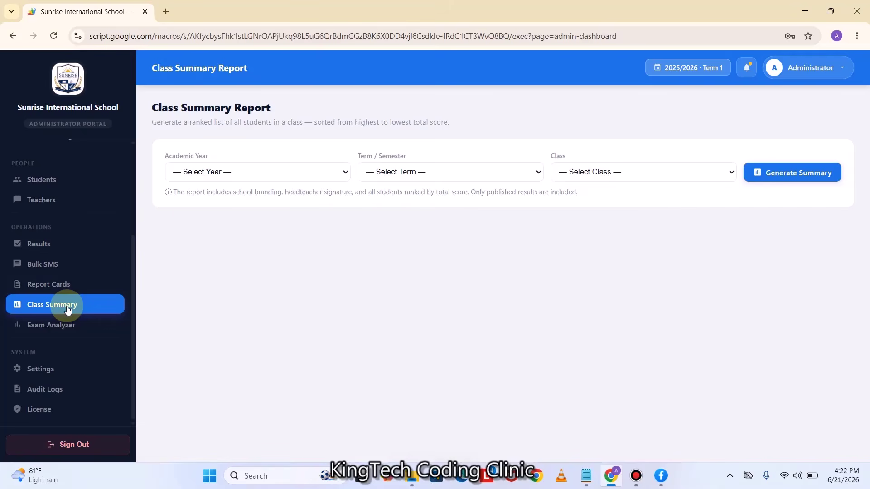
click(227, 171)
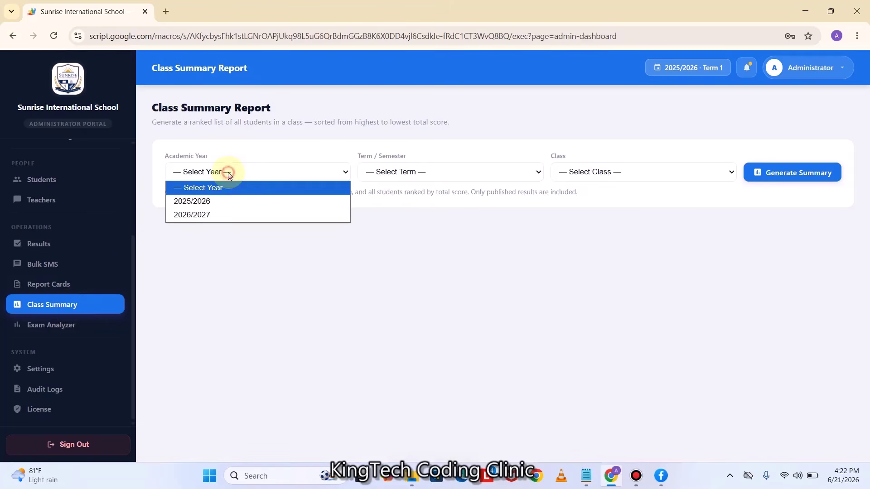
click(211, 202)
click(391, 172)
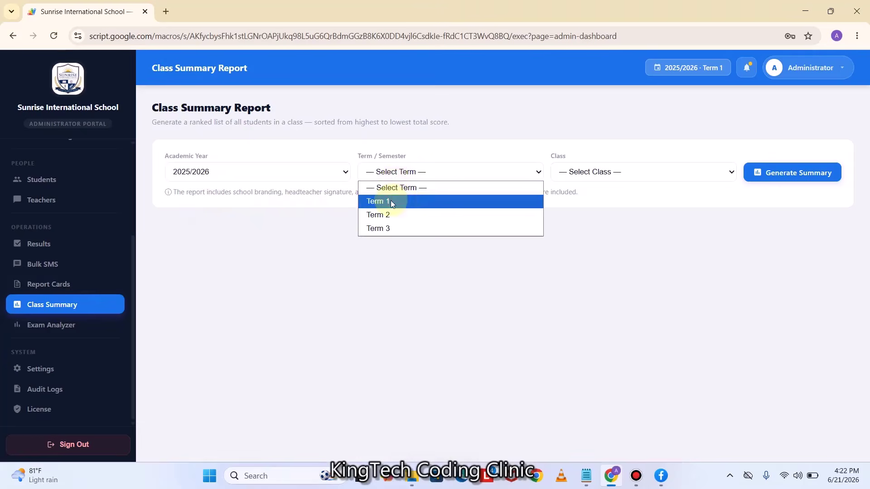
click(390, 200)
Select class JHS1 and generate the ranked class summary
click(621, 173)
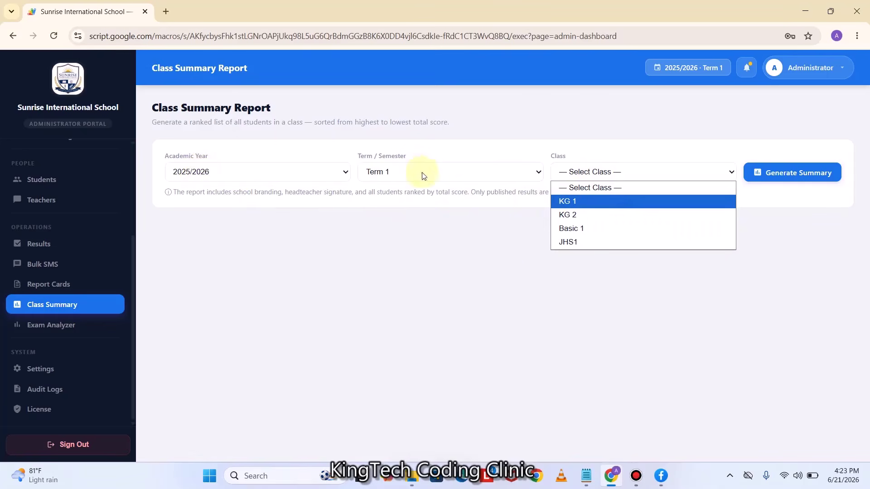
click(601, 335)
click(599, 171)
click(575, 242)
click(795, 175)
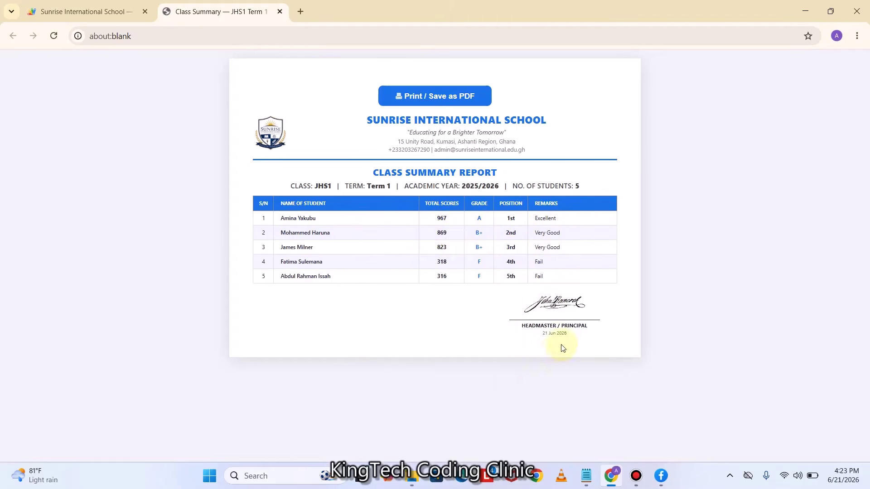
Preview the summary for printing, cancel the print, and close the tab
click(408, 95)
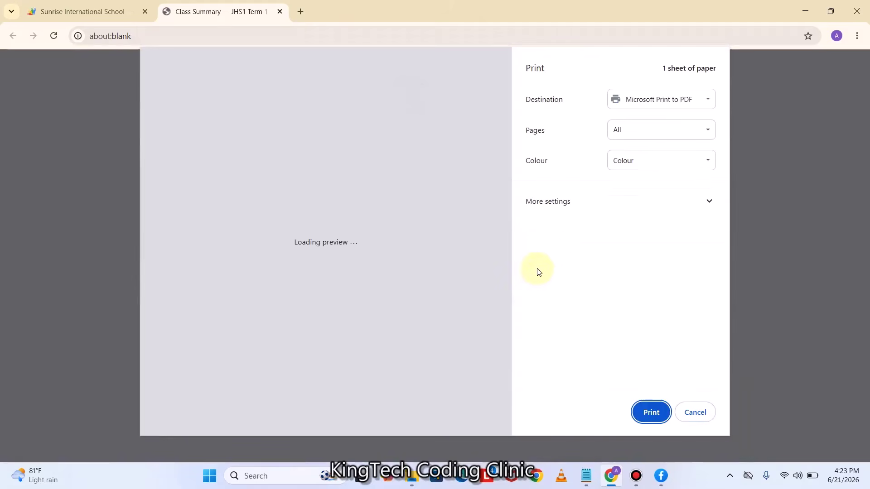
click(696, 413)
click(282, 13)
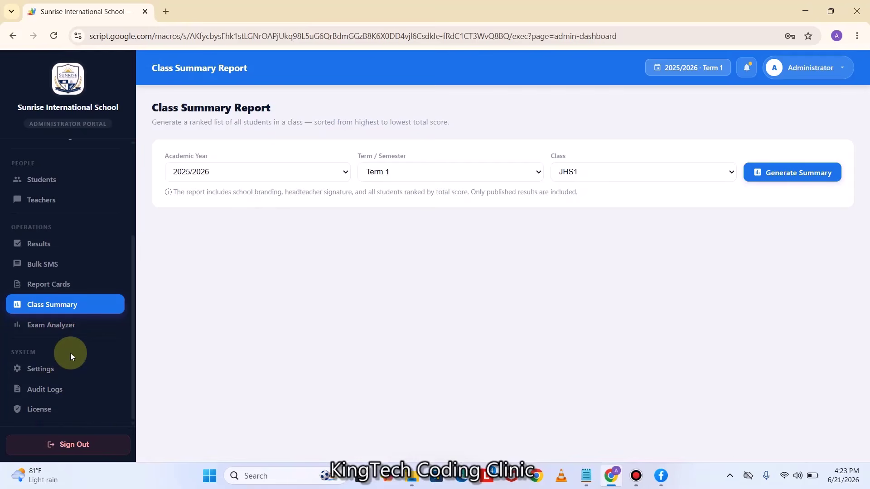
Run the Exam Analyzer for JHS1, Term 1, academic year 2025/2026
click(69, 325)
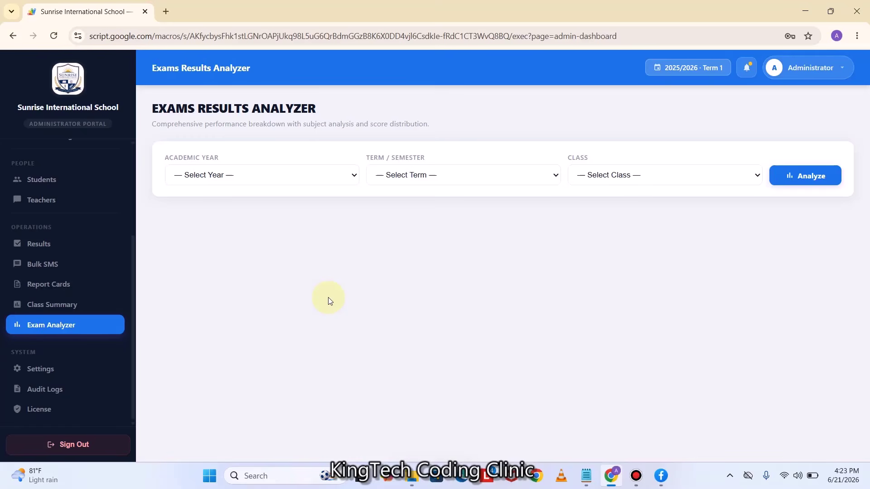
click(235, 175)
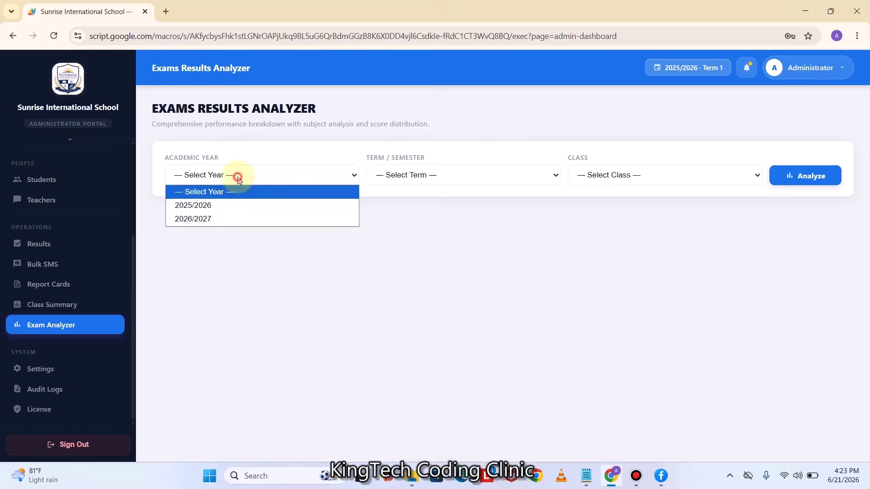
click(212, 205)
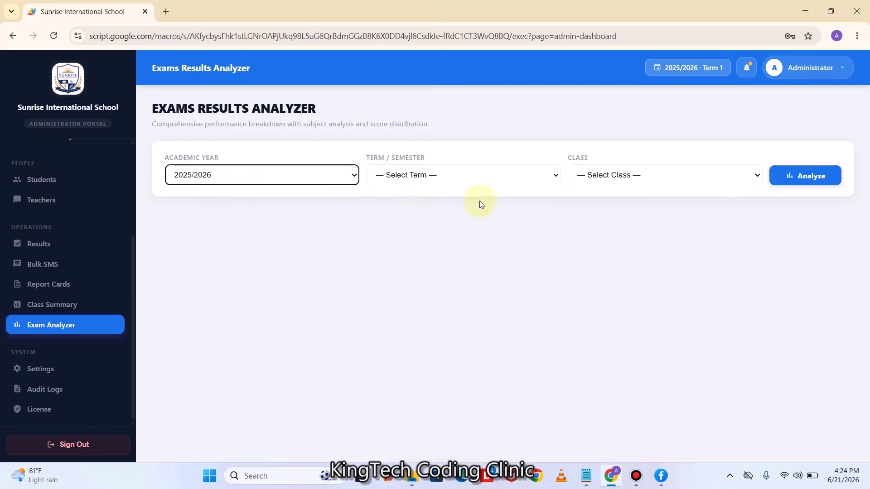
click(423, 177)
click(411, 203)
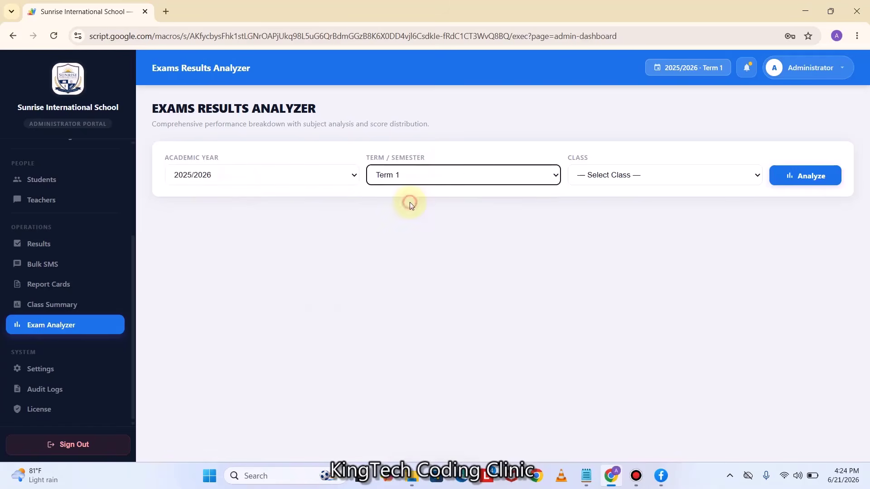
click(620, 179)
click(610, 248)
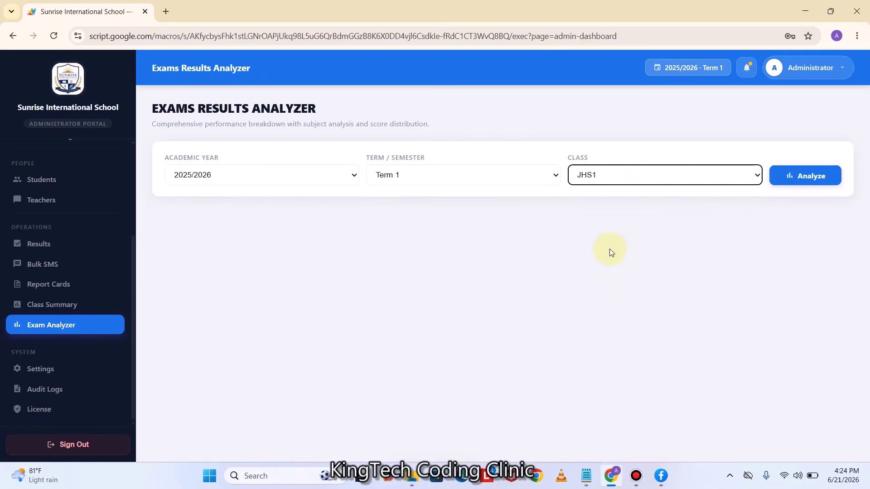
click(788, 178)
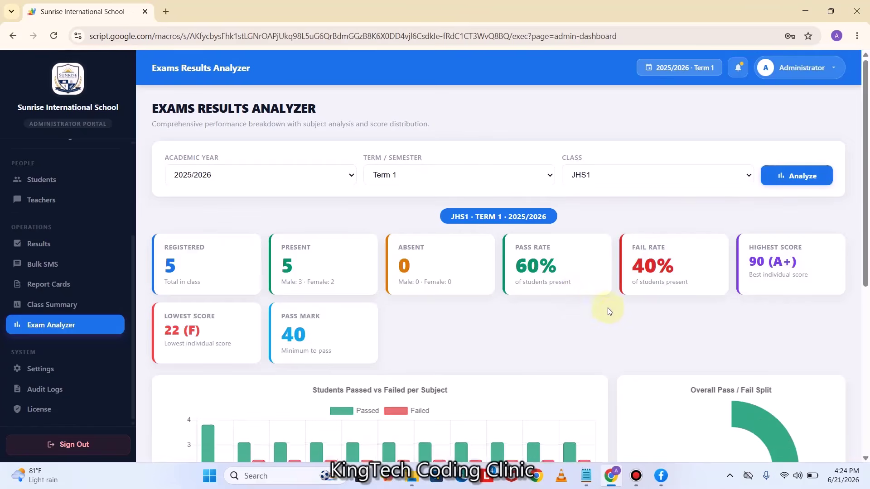
Scroll through the JHS1 Term 1 pass/fail statistic cards and charts
scroll(614, 312, down, 5)
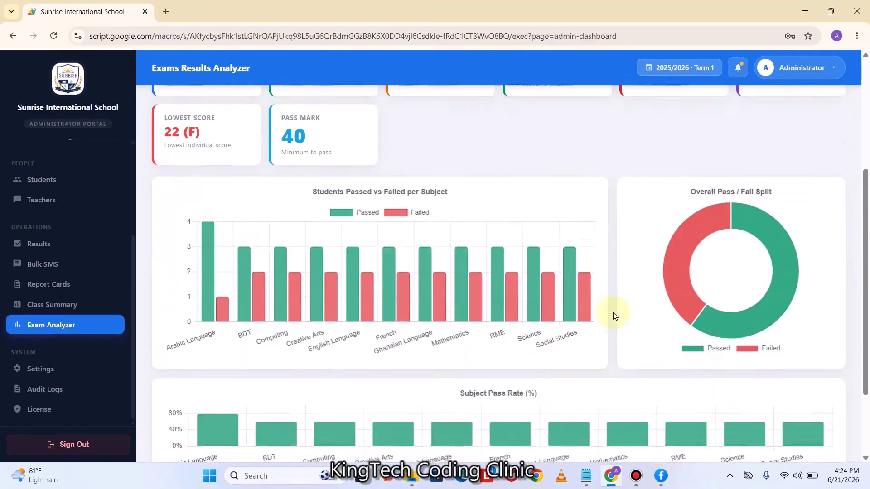
scroll(613, 312, up, 5)
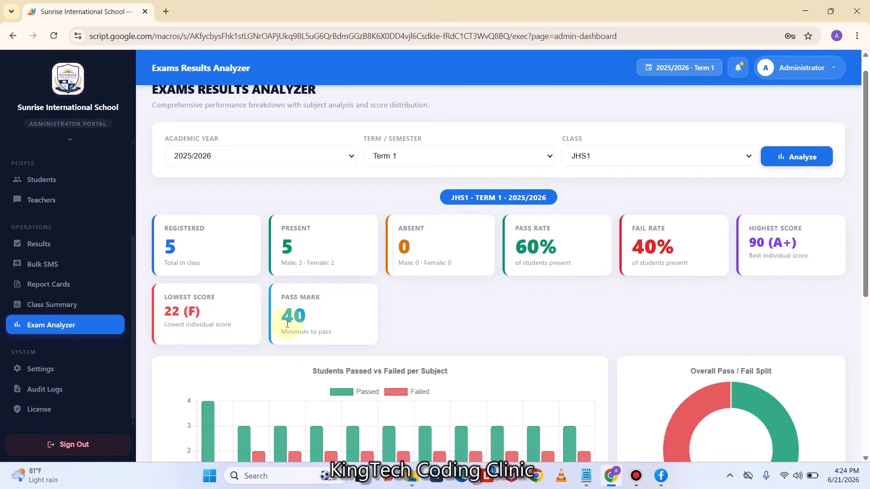
scroll(294, 317, down, 5)
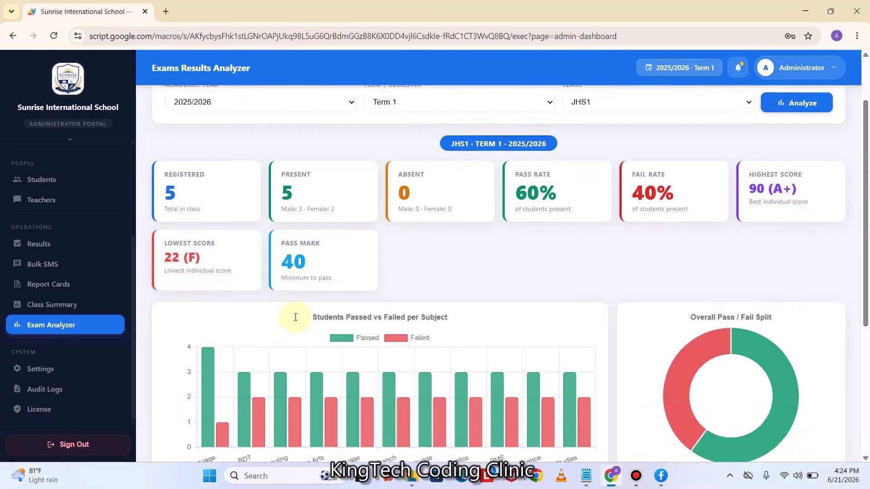
mouse_move(317, 271)
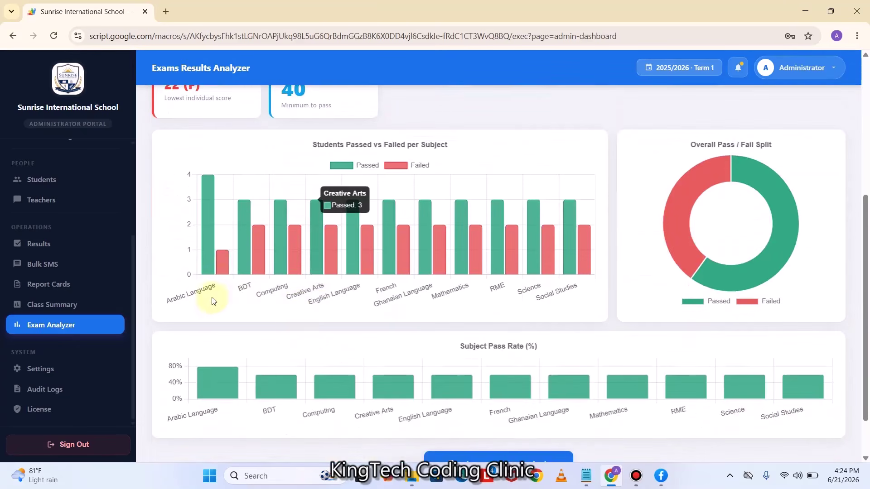
scroll(340, 281, up, 1)
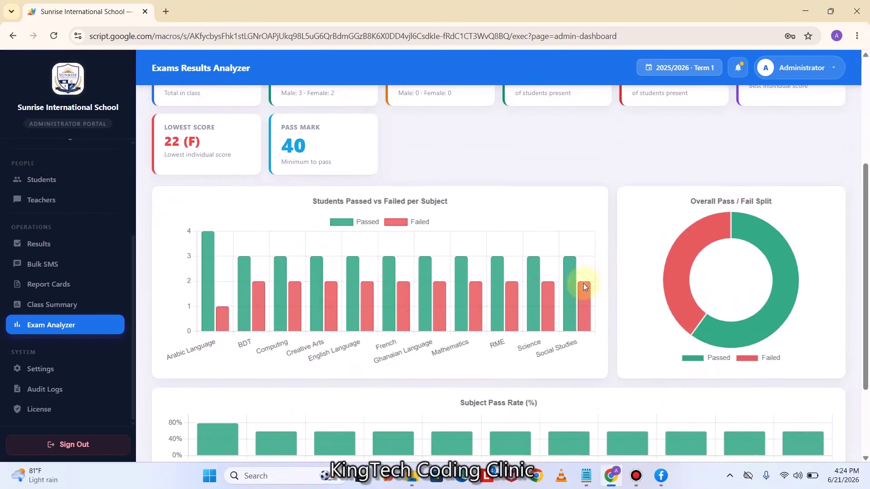
mouse_move(737, 219)
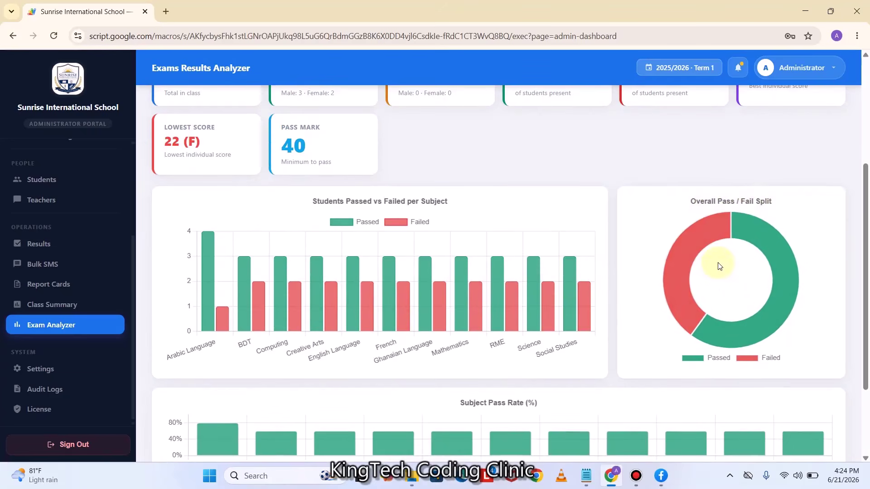
scroll(719, 266, down, 2)
scroll(718, 263, down, 1)
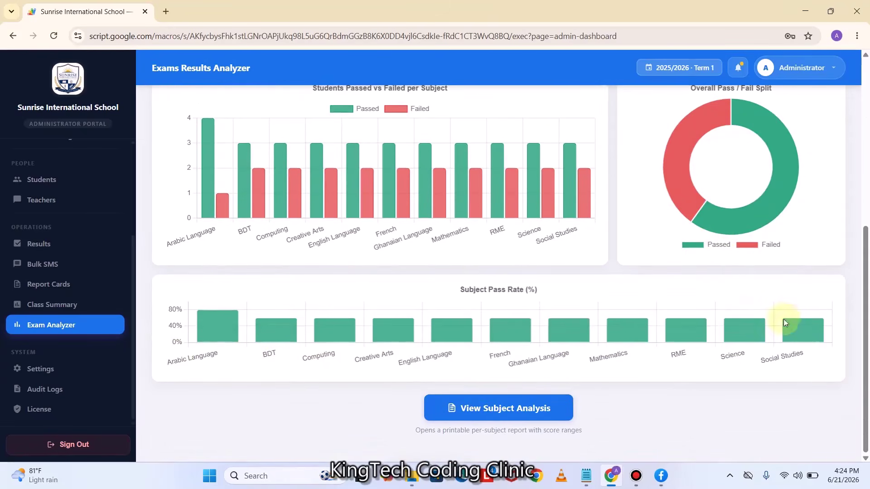
mouse_move(208, 320)
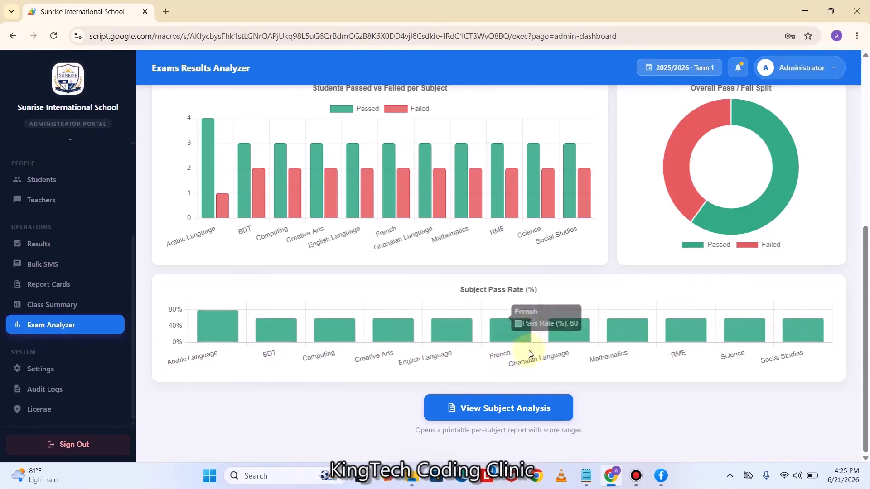
Open the printable Subject Analysis report with per-subject pass rates and score ranges
click(509, 414)
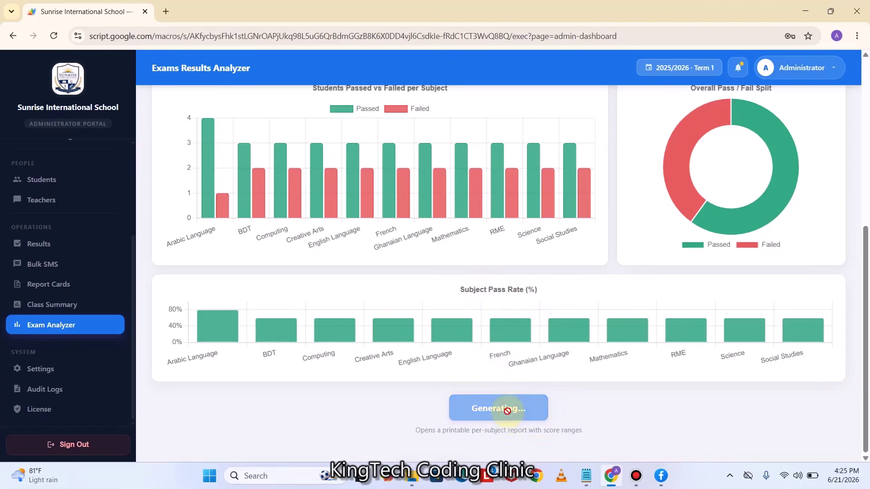
scroll(547, 277, down, 3)
scroll(547, 277, up, 3)
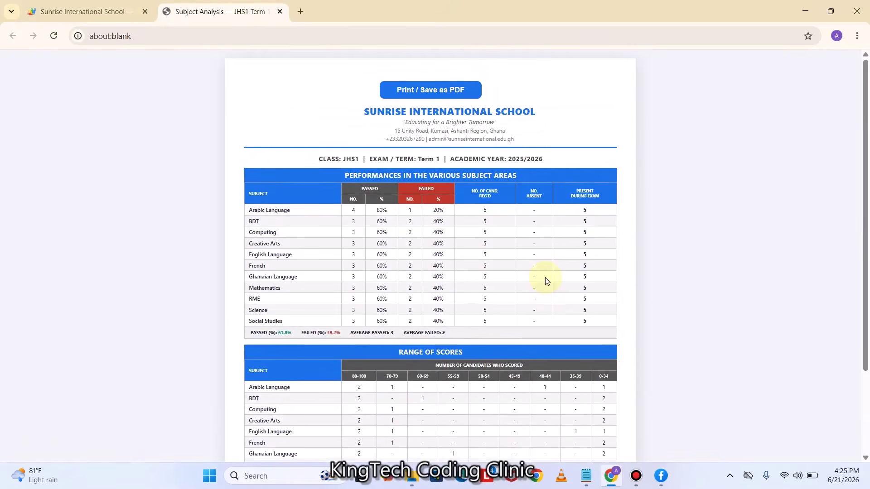
Zoom in on the Subject Analysis report and scroll through it
key(ctrl+plus)
key(ctrl+plus)
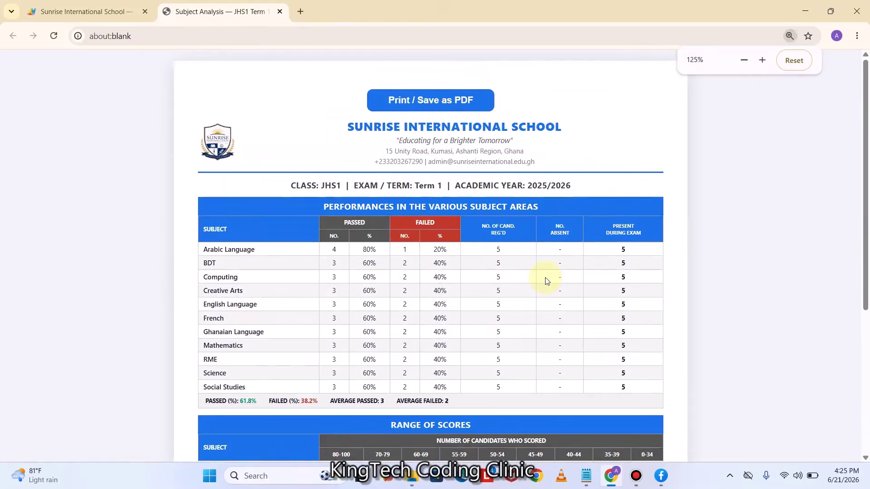
scroll(546, 278, down, 1)
scroll(548, 297, down, 1)
scroll(547, 297, up, 2)
scroll(548, 298, down, 2)
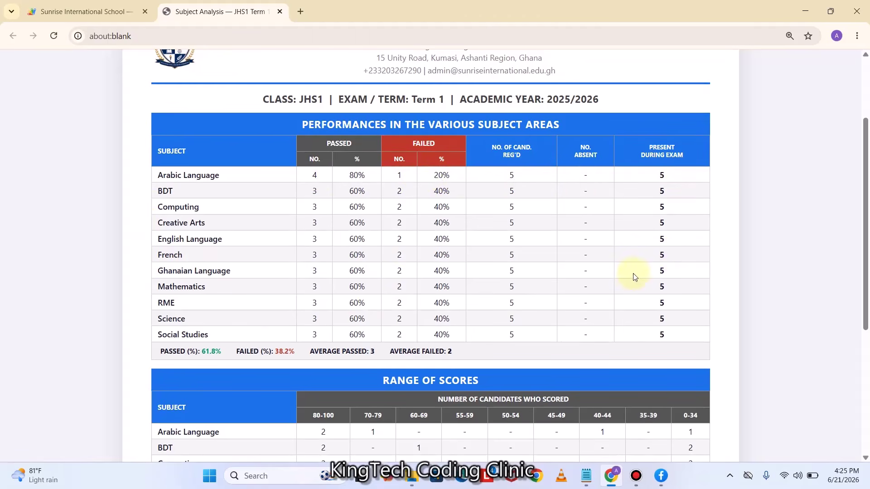
scroll(642, 270, down, 5)
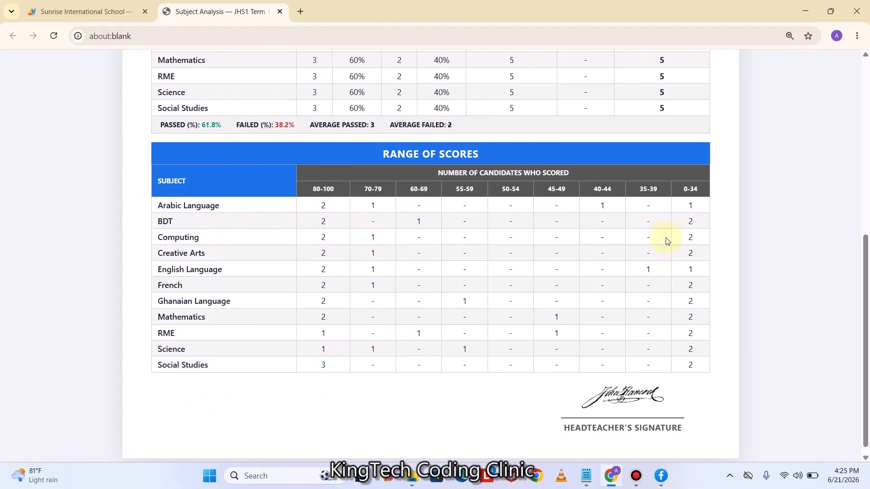
scroll(656, 307, down, 1)
scroll(652, 309, up, 6)
scroll(460, 151, up, 1)
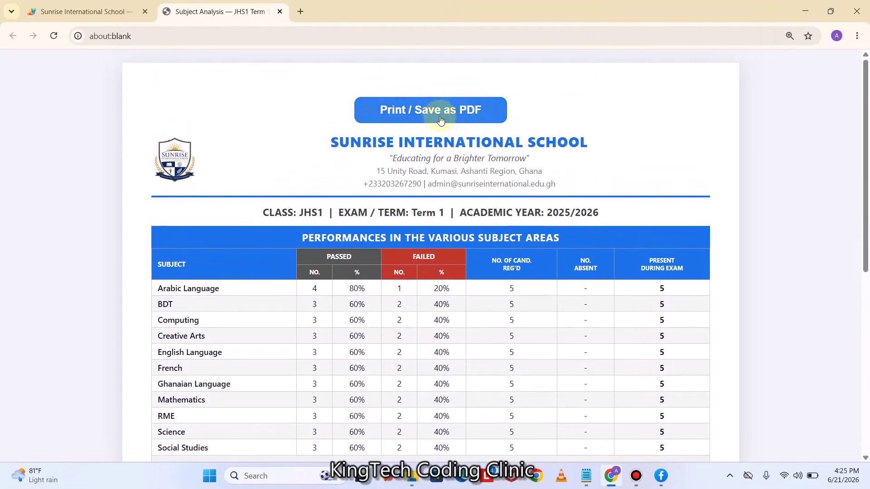
Preview the report for printing, cancel, and close the Subject Analysis tab
click(443, 117)
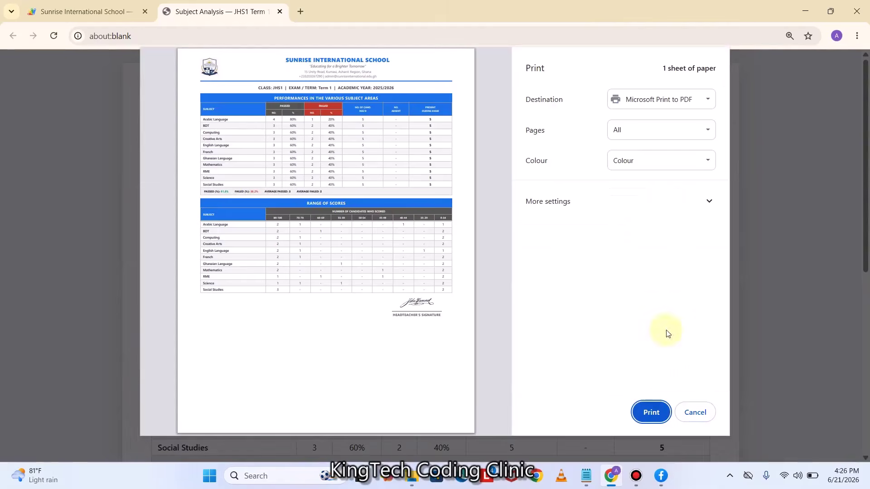
click(695, 412)
click(280, 13)
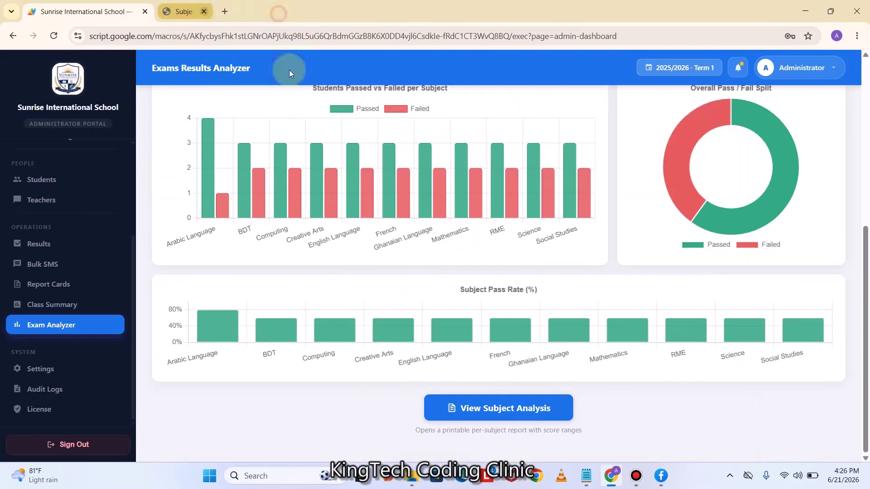
Analyze KG 2 for Term 1 and confirm no results are recorded
scroll(530, 267, up, 6)
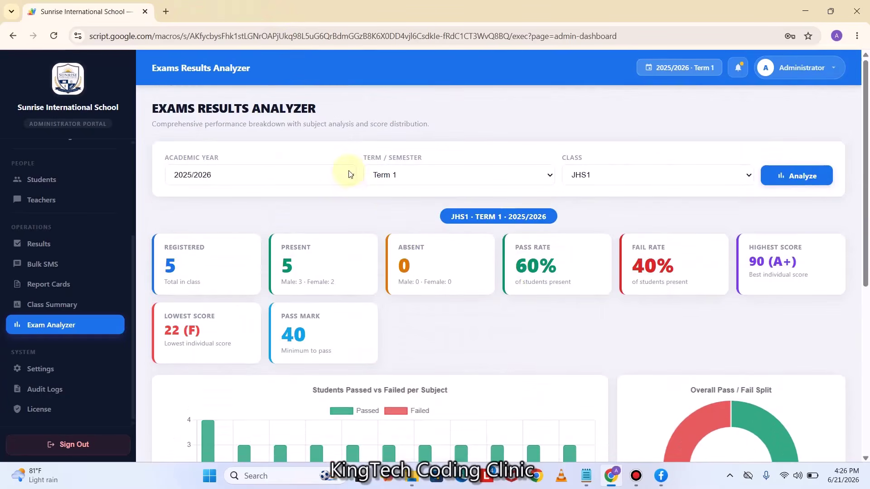
click(350, 174)
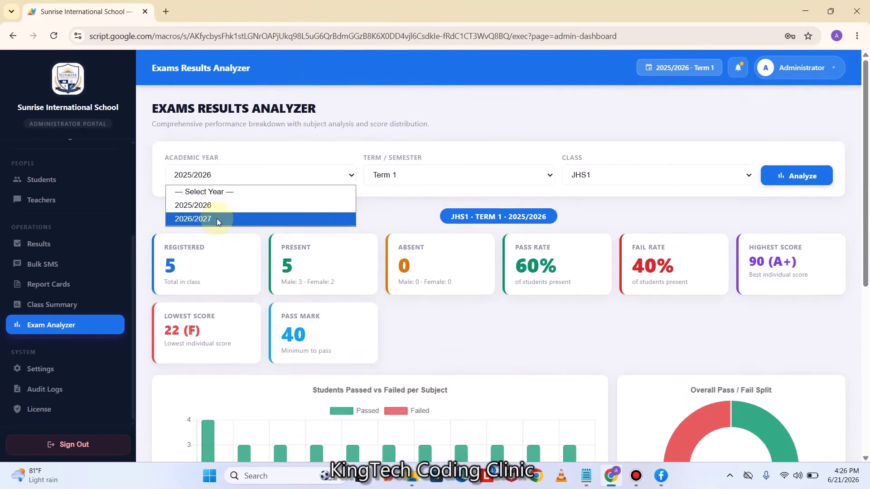
click(408, 175)
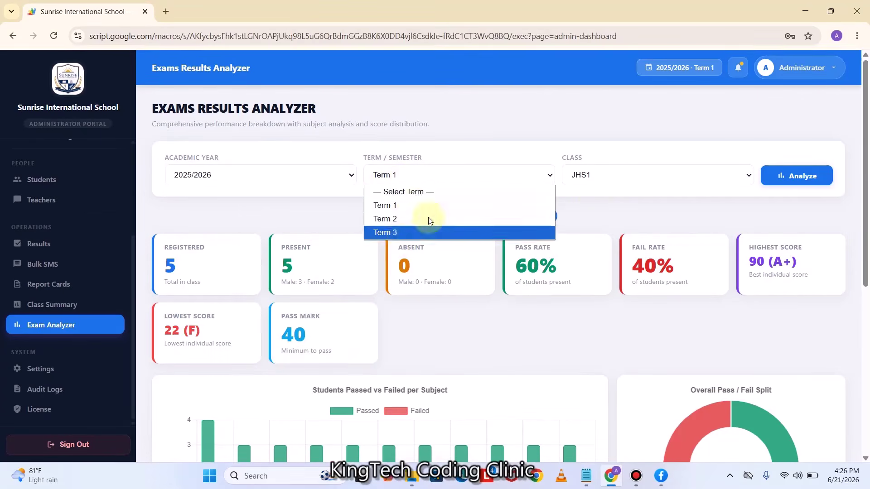
click(664, 175)
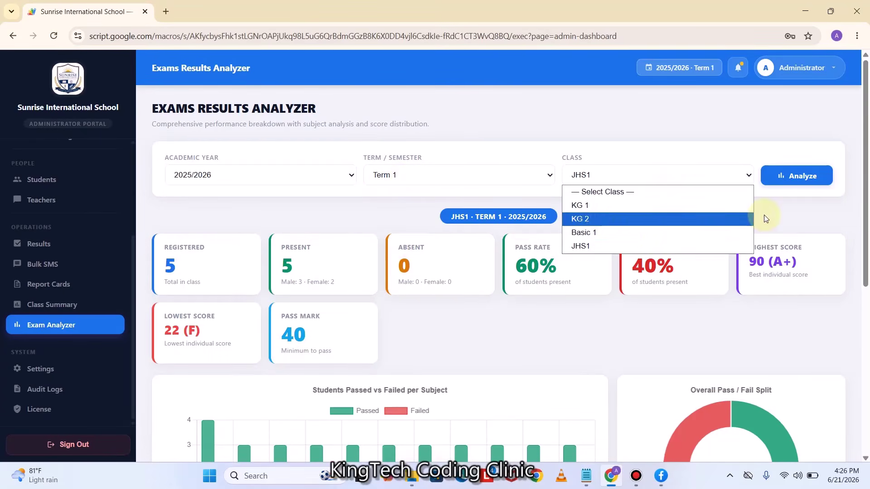
click(586, 219)
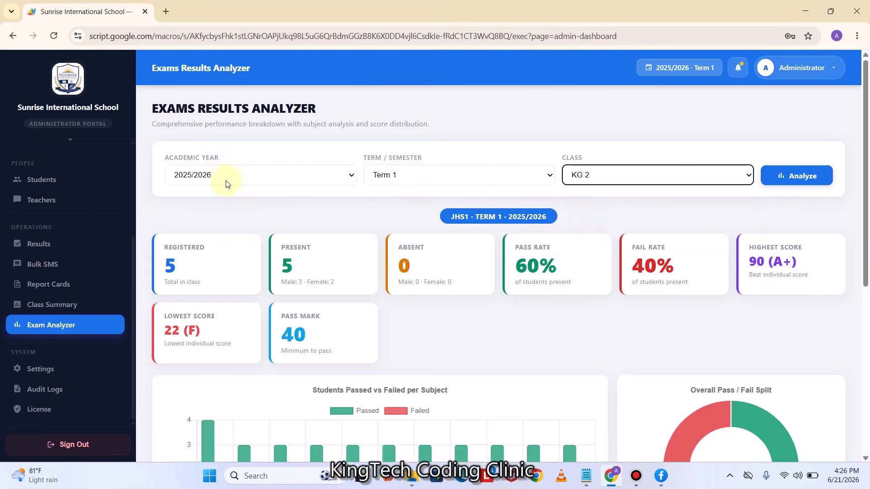
click(775, 175)
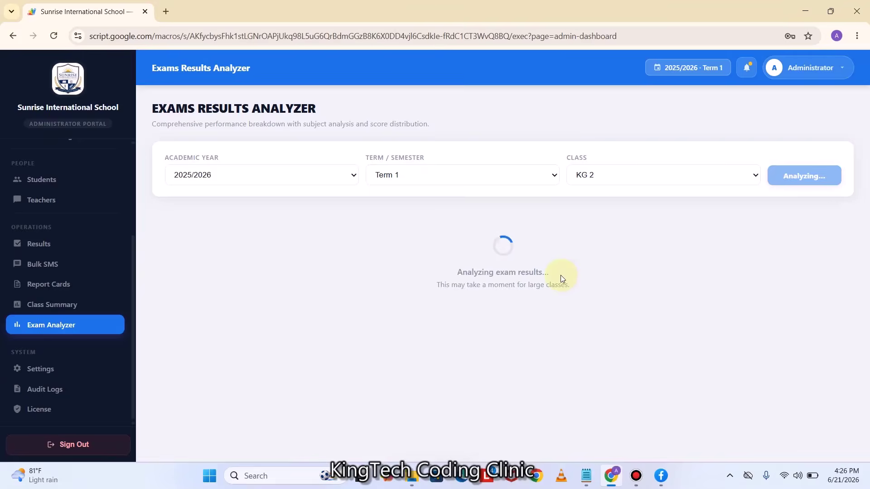
scroll(419, 345, down, 3)
scroll(420, 345, up, 3)
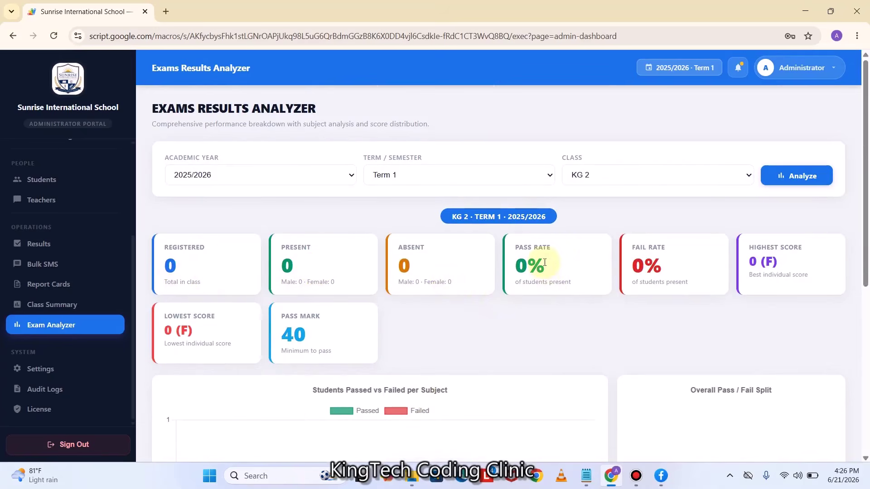
scroll(244, 354, down, 1)
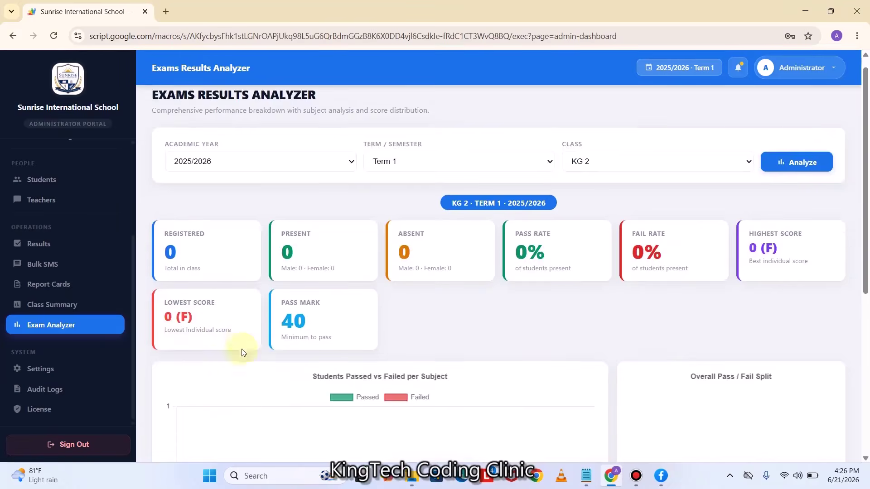
scroll(244, 353, down, 1)
scroll(618, 358, up, 2)
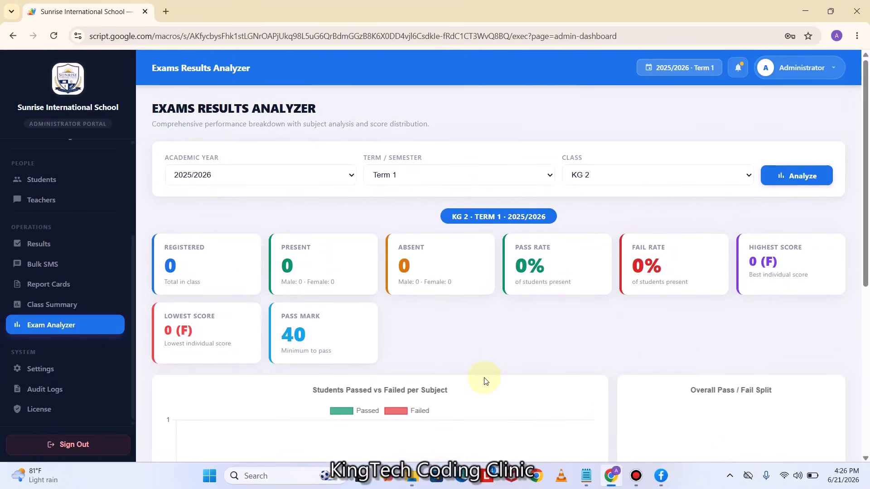
Re-analyze JHS1 Term 1 and scroll to its subject pass/fail charts
click(351, 175)
click(426, 175)
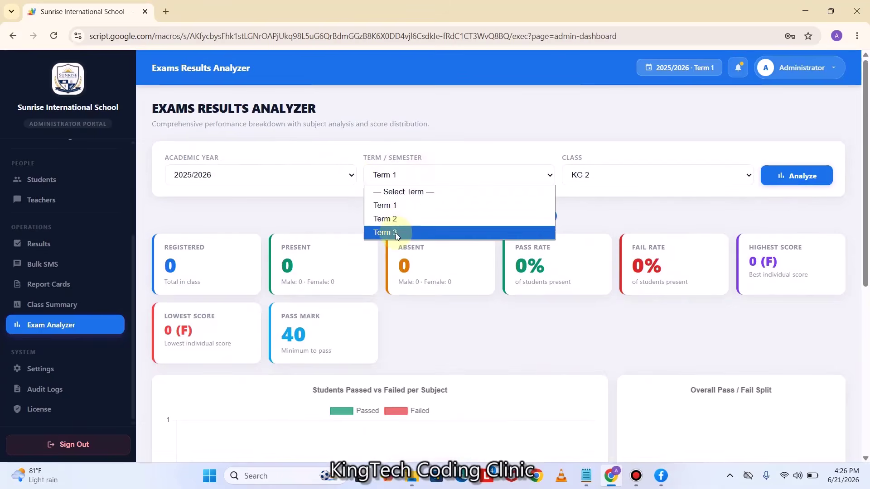
click(587, 176)
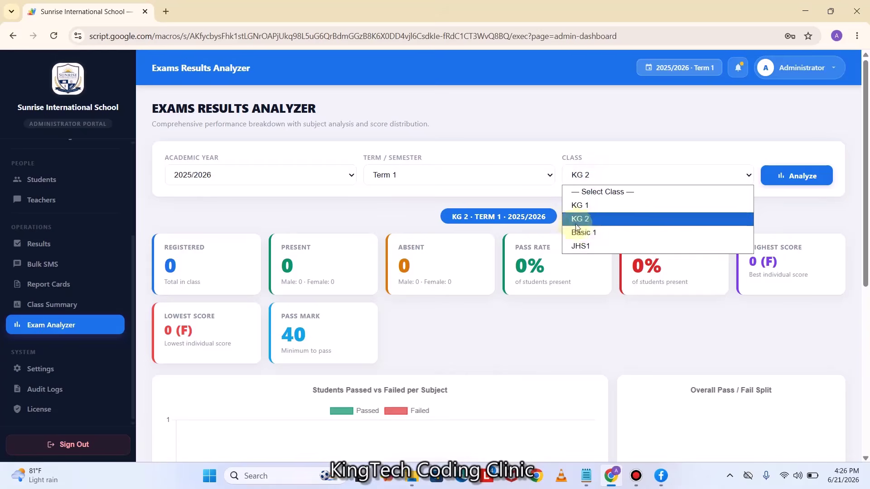
click(578, 246)
click(778, 180)
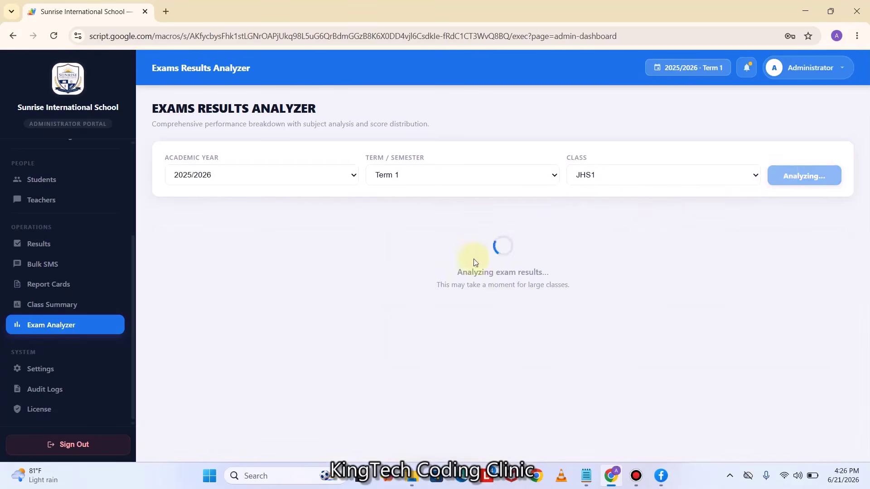
scroll(518, 295, down, 6)
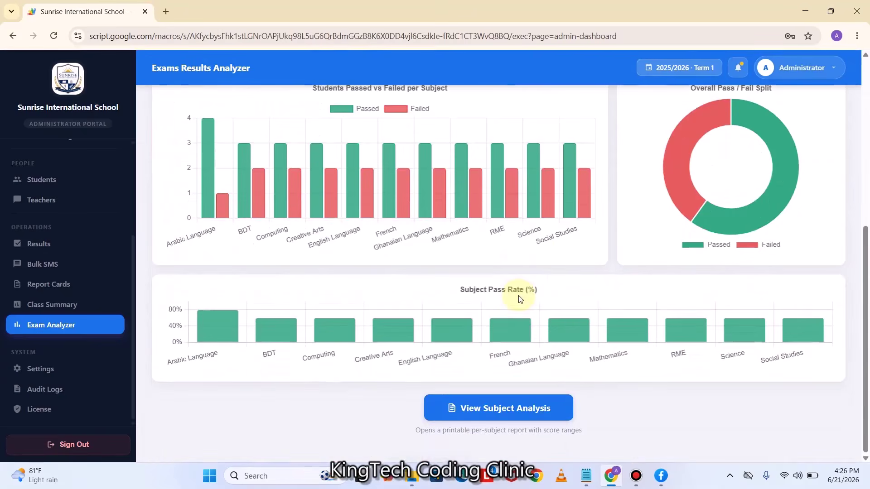
scroll(518, 295, up, 2)
scroll(113, 321, down, 2)
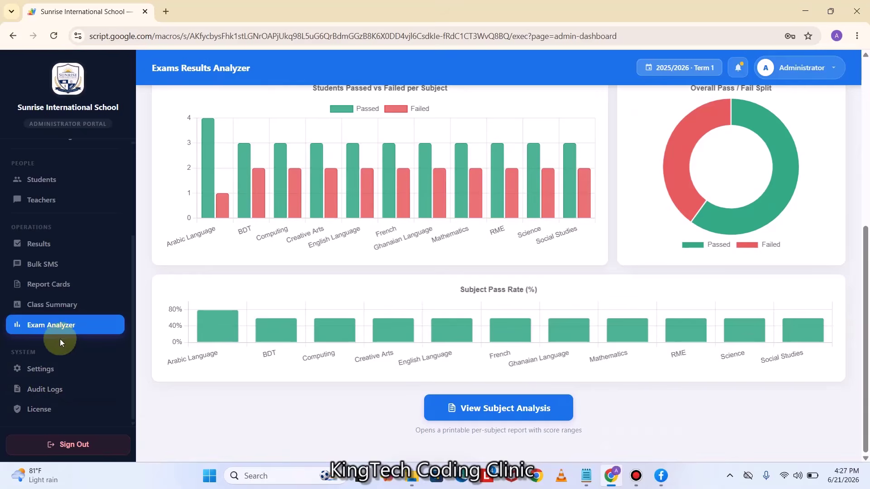
click(43, 264)
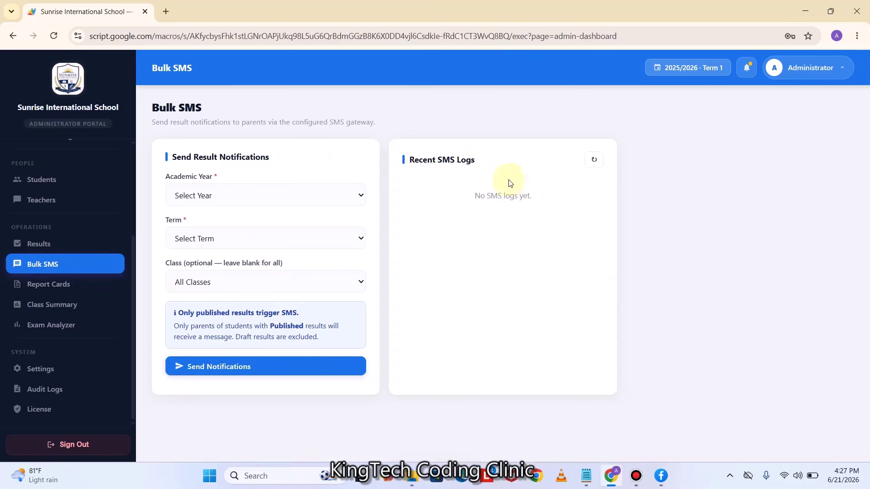
Send Term 1 2025/2026 result SMS notifications to JHS1 parents and confirm sending
click(247, 195)
click(226, 227)
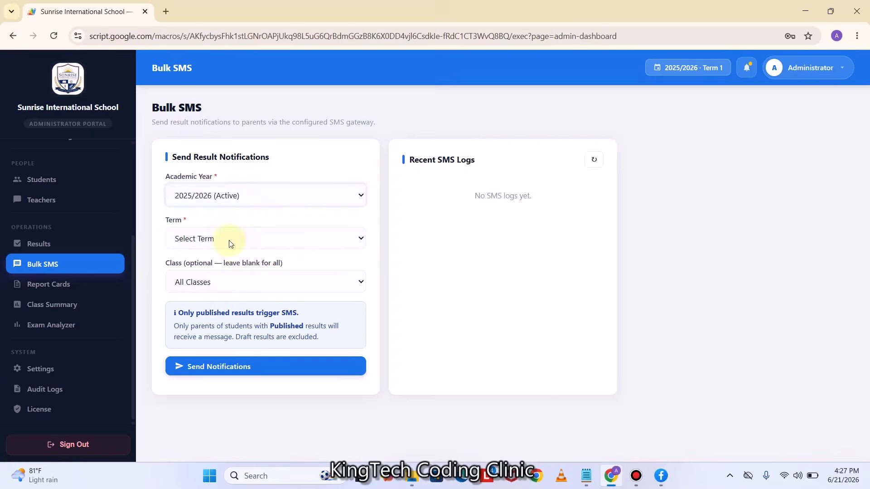
click(230, 243)
click(215, 271)
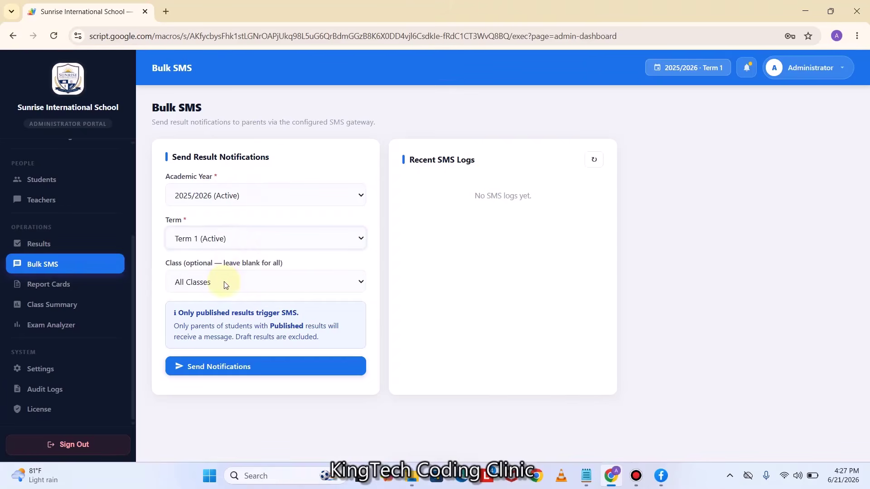
click(225, 283)
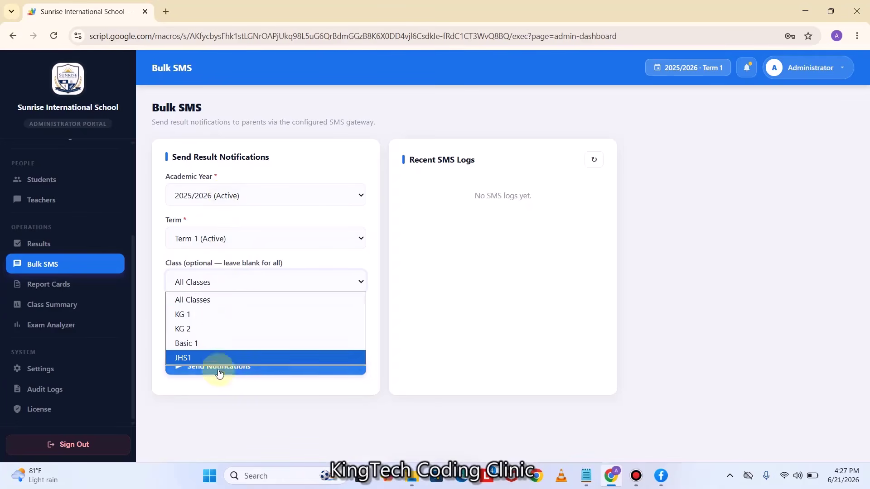
click(303, 167)
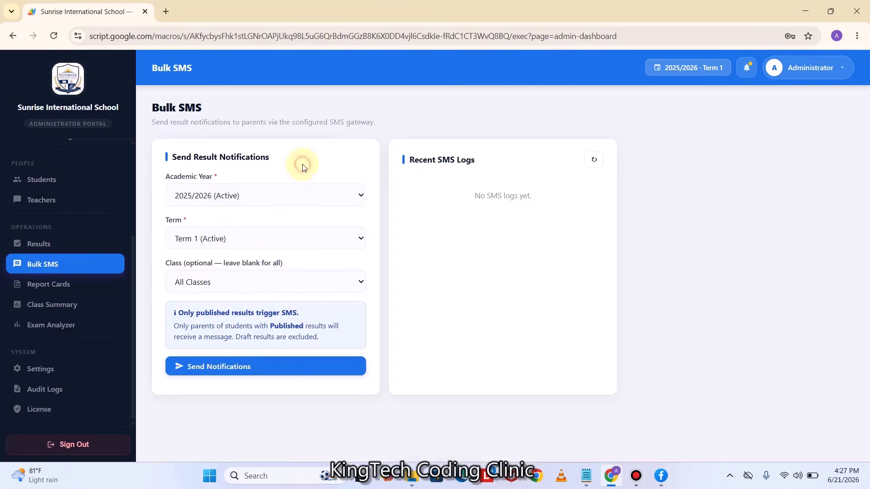
click(218, 281)
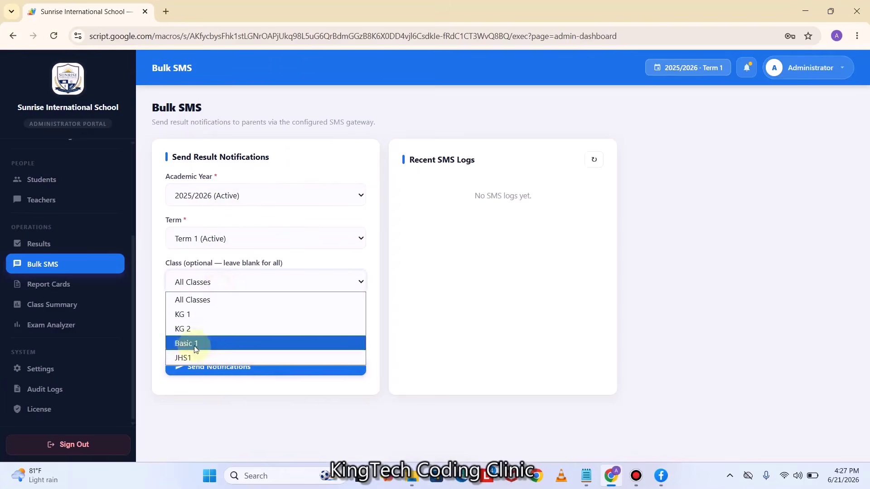
click(184, 358)
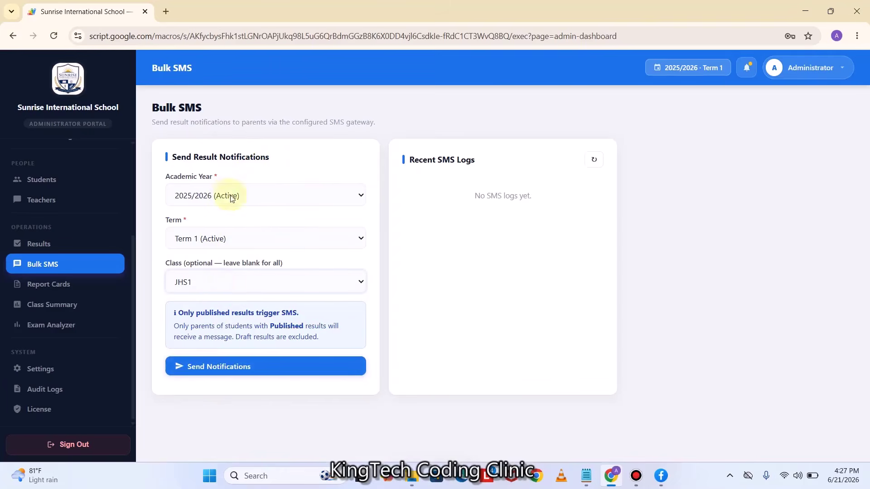
click(218, 371)
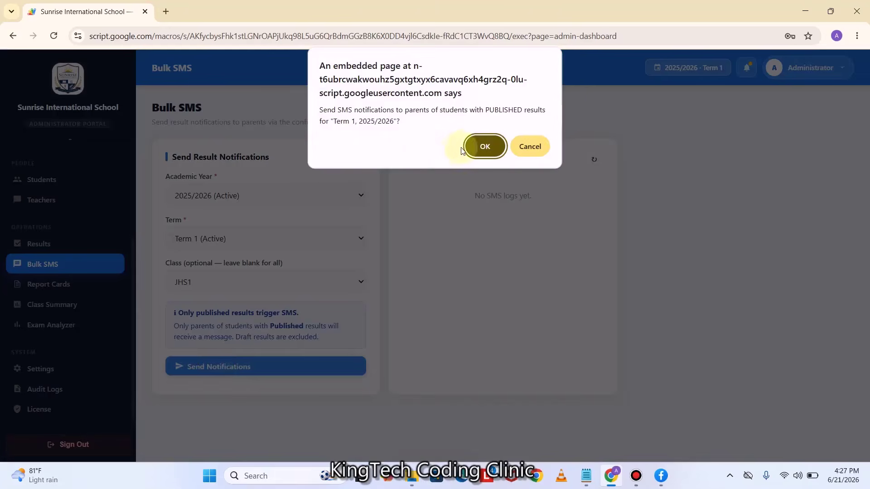
click(483, 146)
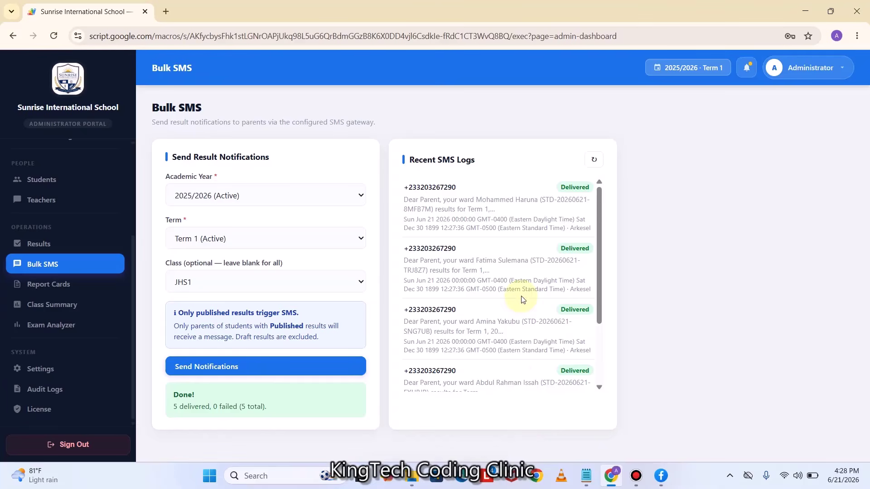
Scroll the Recent SMS Logs to check all 5 JHS1 messages show Delivered
scroll(522, 299, down, 1)
scroll(522, 295, down, 1)
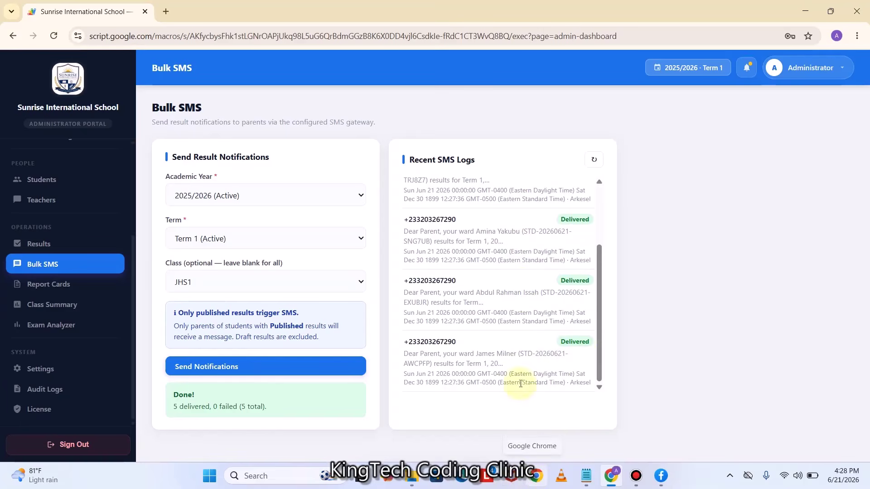
scroll(521, 383, up, 2)
scroll(521, 383, down, 2)
scroll(521, 384, up, 2)
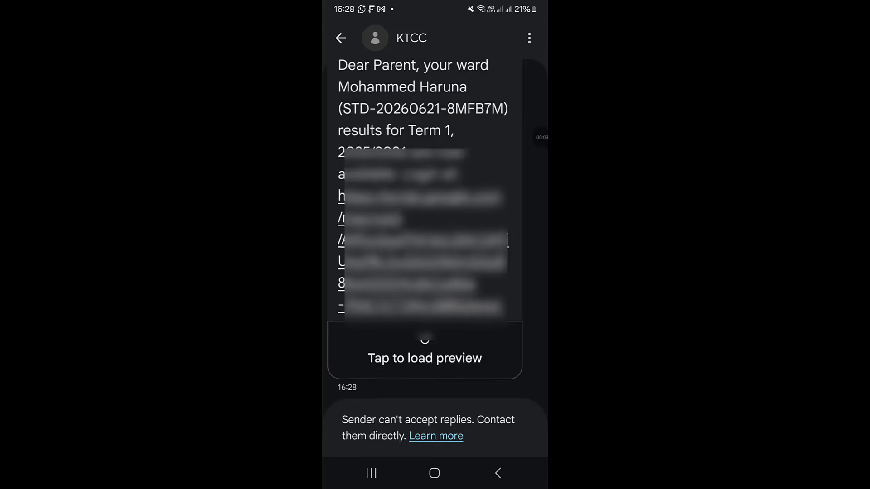
Scroll the KTCC message thread and open the script.google.com results link
scroll(425, 227, up, 2)
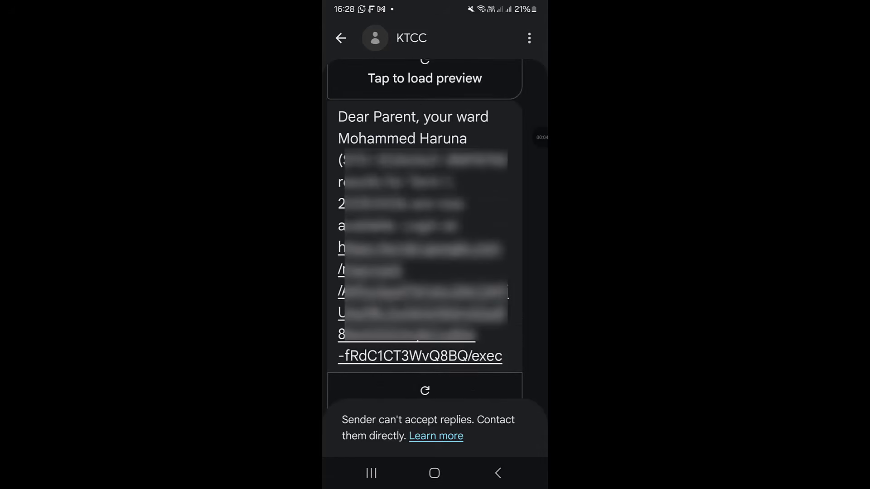
scroll(425, 231, down, 1)
scroll(425, 231, up, 1)
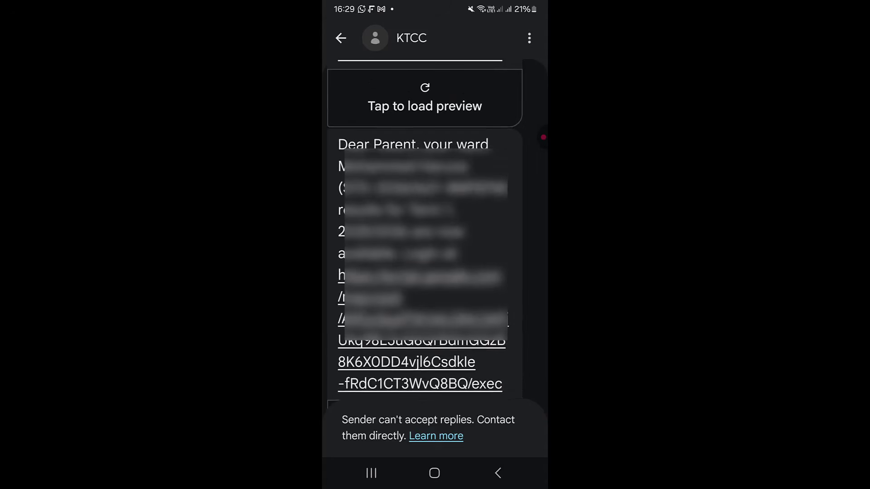
scroll(424, 226, down, 2)
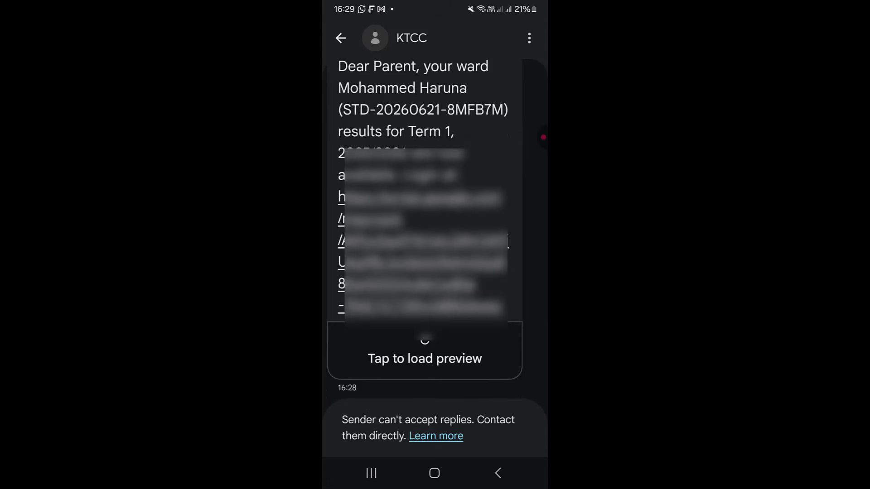
scroll(425, 227, up, 8)
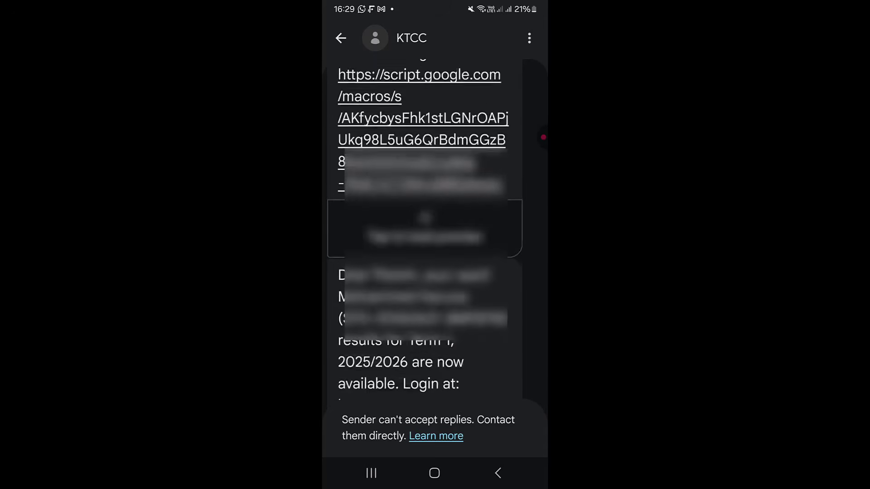
scroll(425, 226, up, 4)
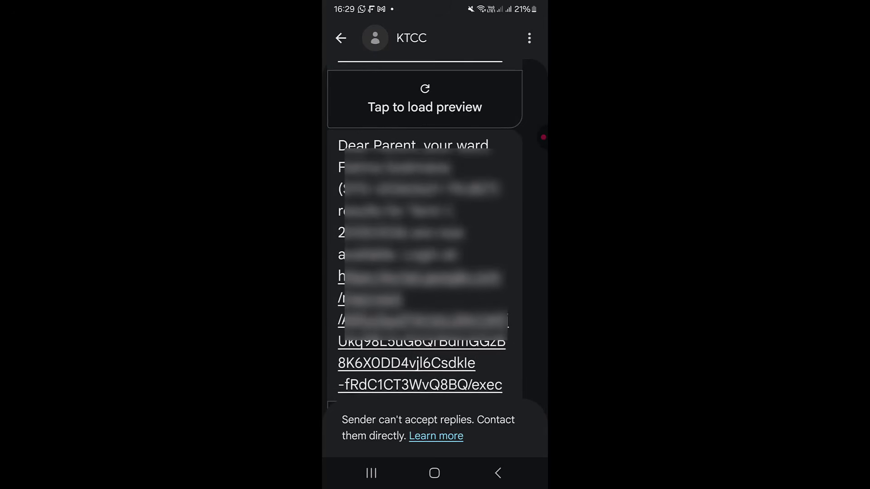
scroll(425, 227, up, 8)
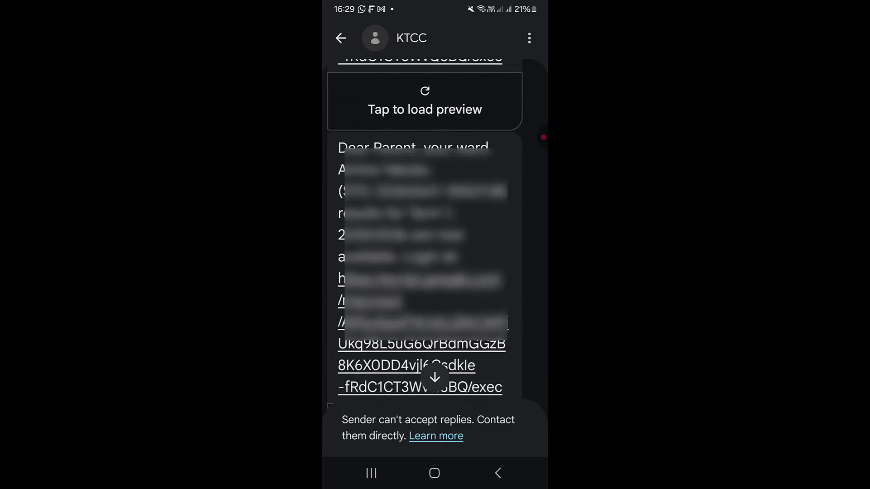
scroll(425, 227, up, 5)
scroll(424, 227, down, 4)
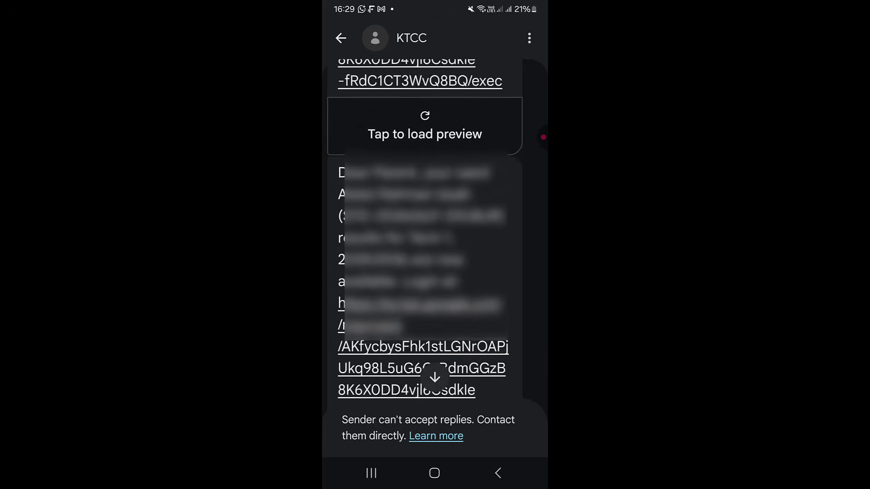
scroll(424, 226, up, 2)
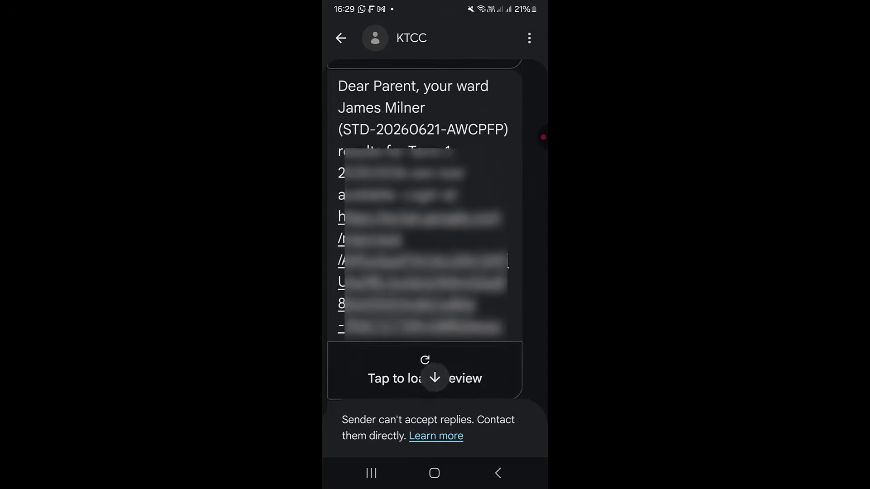
scroll(425, 227, up, 2)
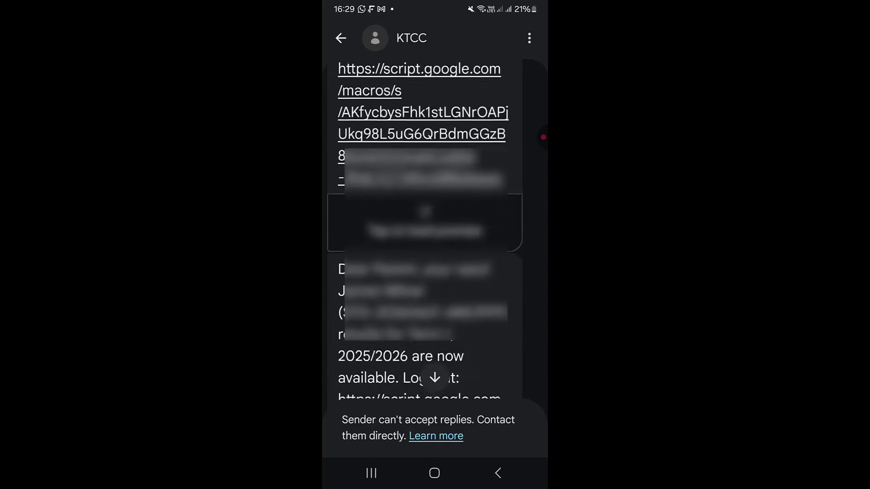
scroll(425, 226, up, 4)
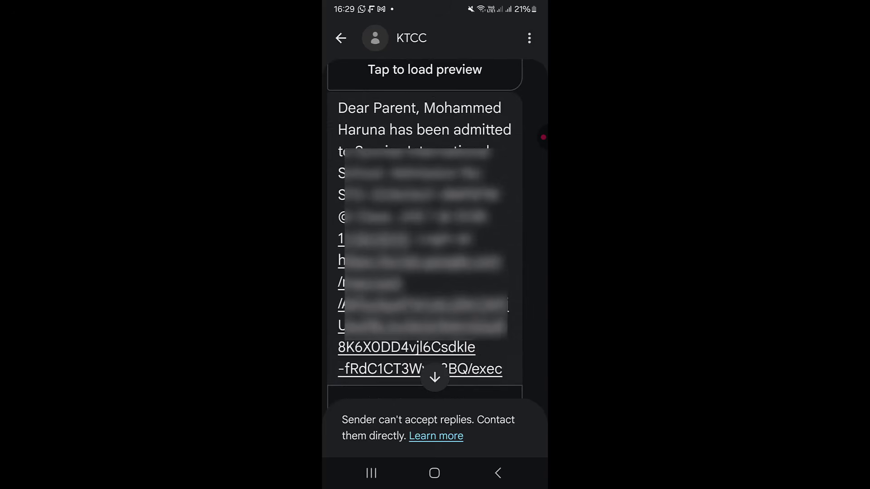
scroll(424, 227, down, 12)
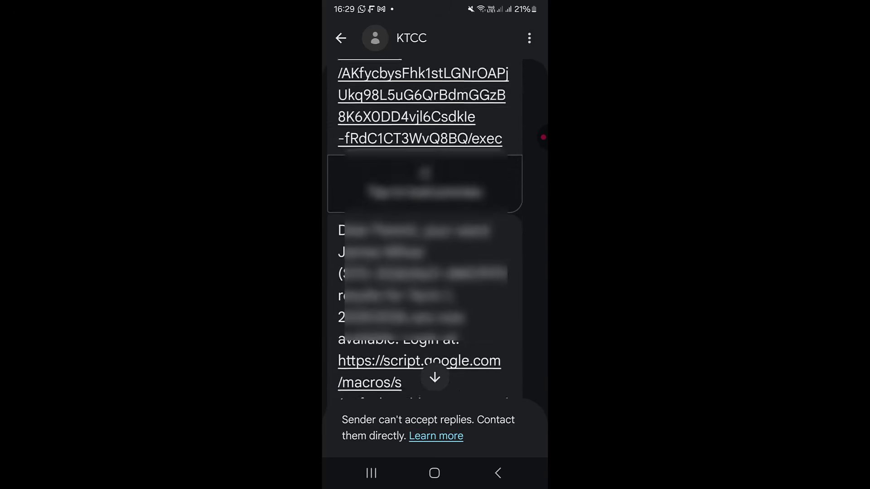
scroll(424, 227, down, 20)
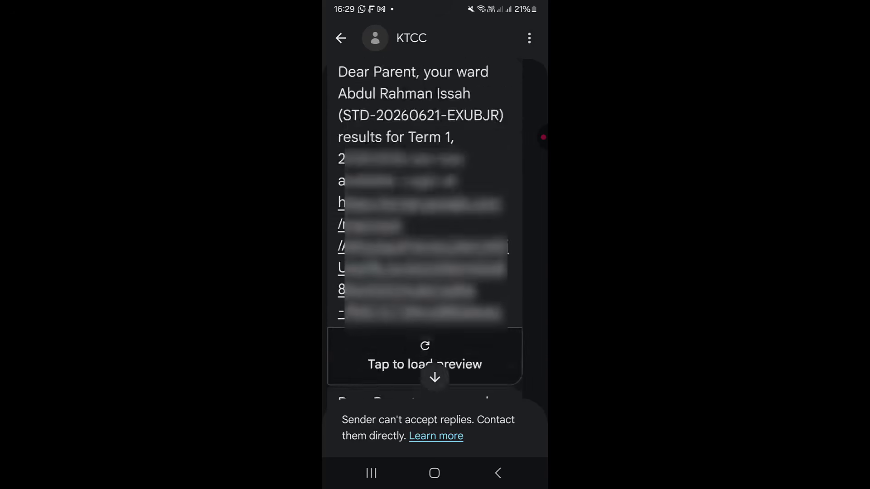
scroll(425, 227, down, 20)
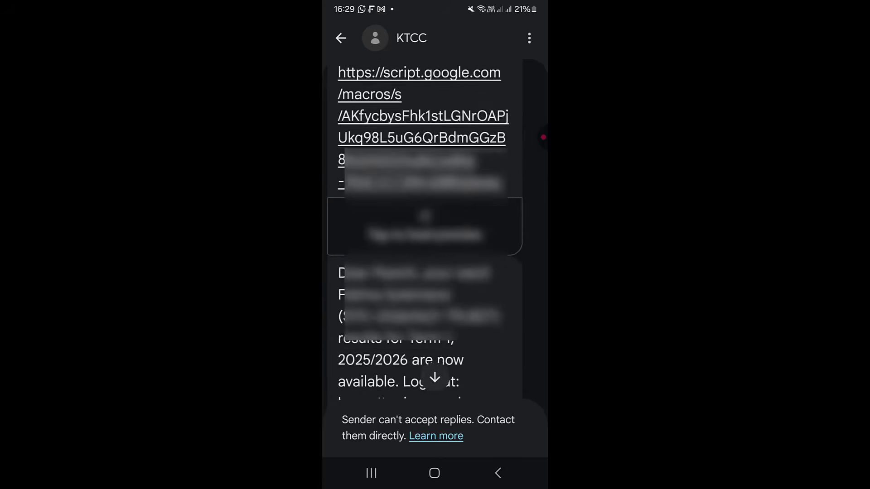
scroll(424, 227, down, 3)
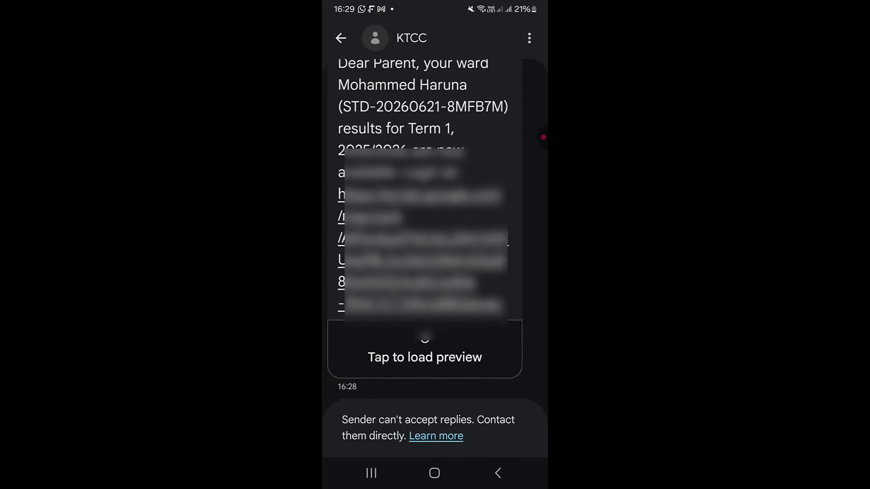
scroll(425, 227, up, 2)
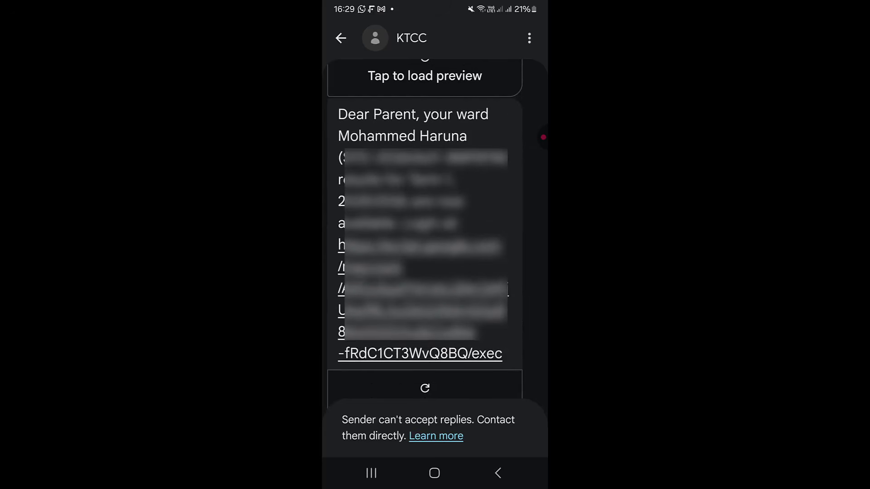
click(420, 354)
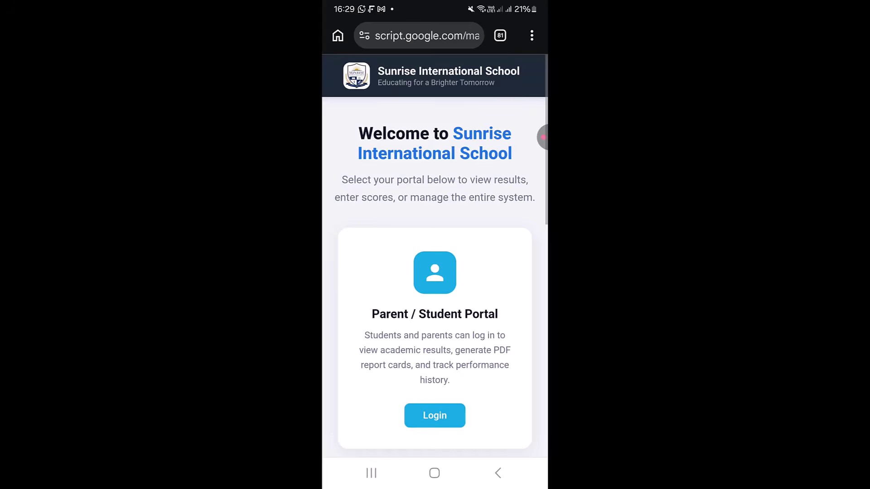
Log in to the Parent / Student Portal with the student ID and saved guardian phone number
scroll(435, 254, down, 3)
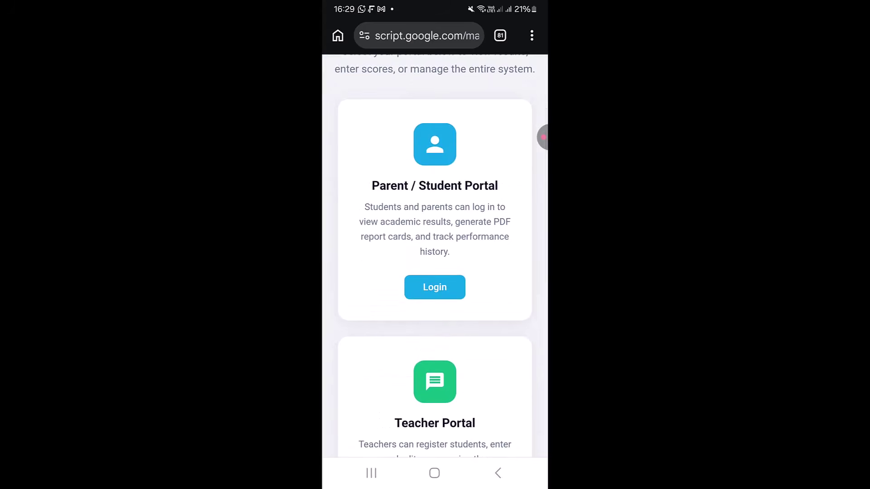
click(435, 287)
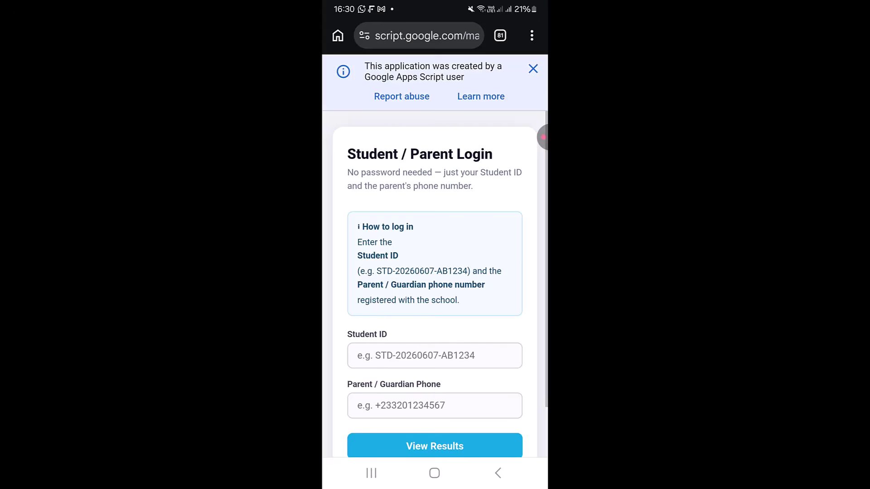
scroll(435, 281, down, 1)
click(435, 311)
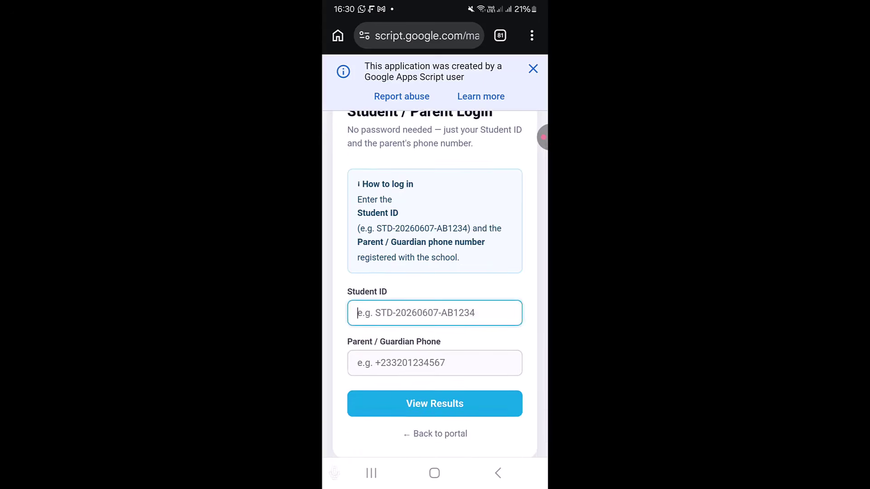
text(STD)
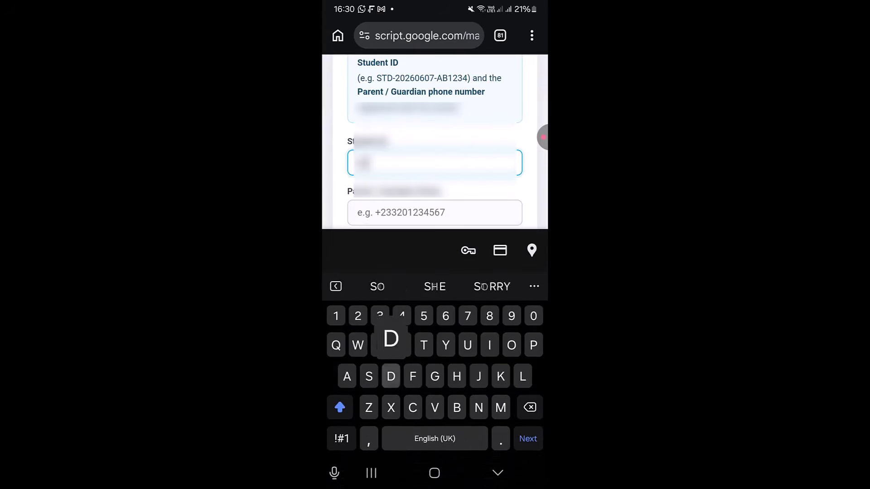
click(341, 439)
text(-2)
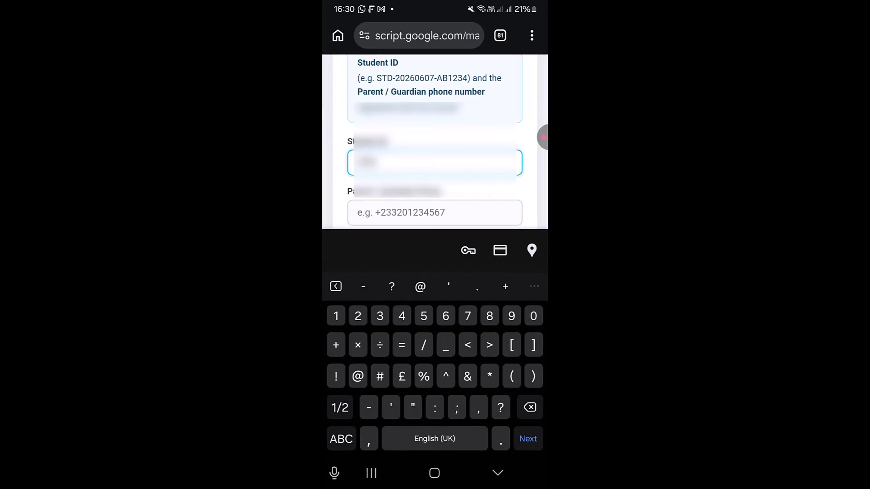
text(2026)
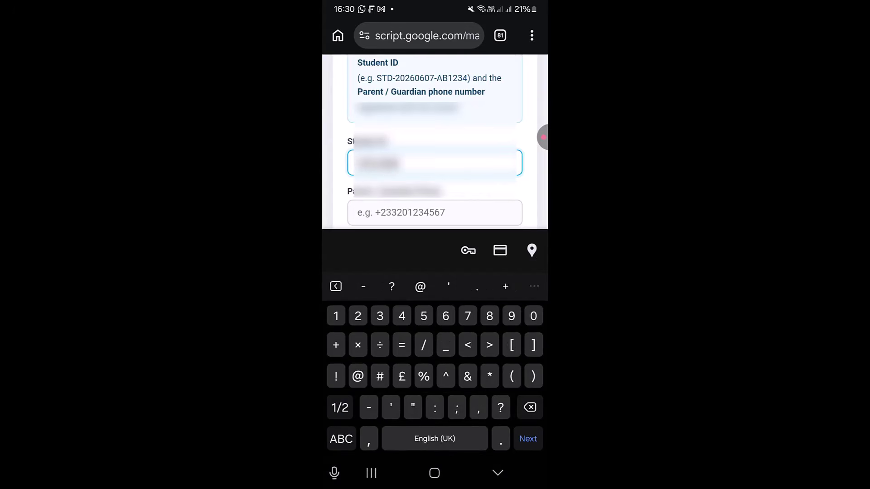
text(0621)
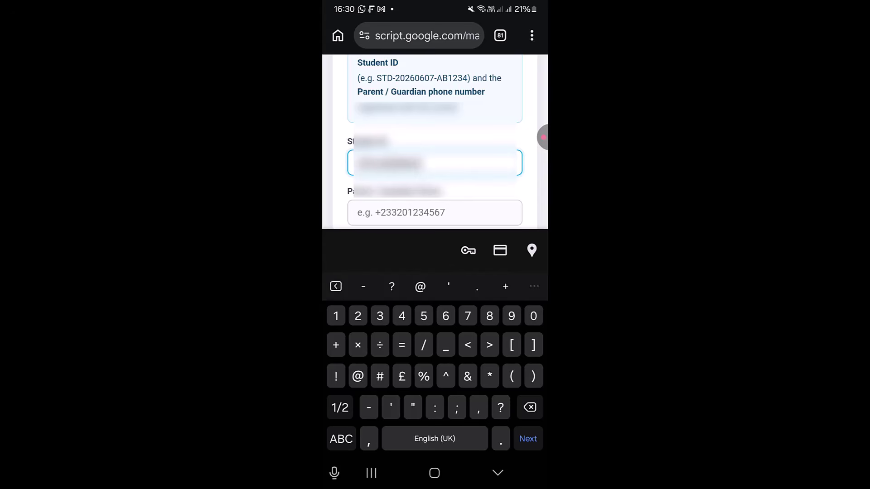
text(-)
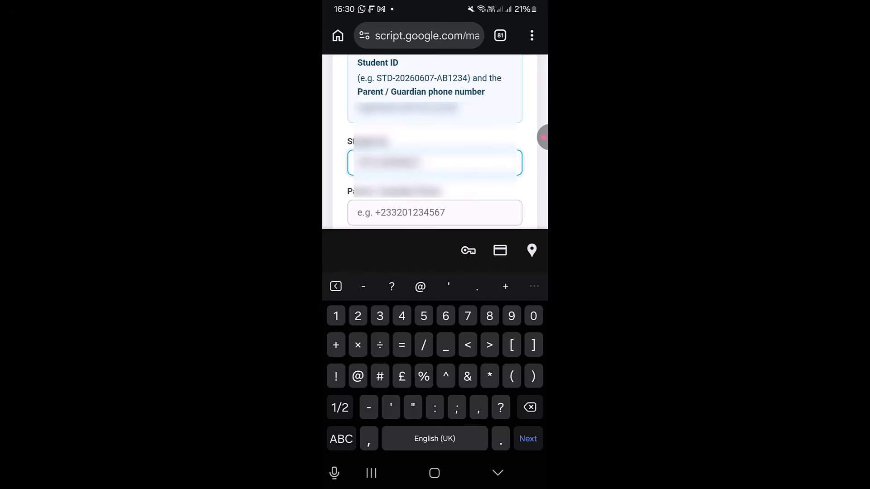
click(341, 438)
text(8M)
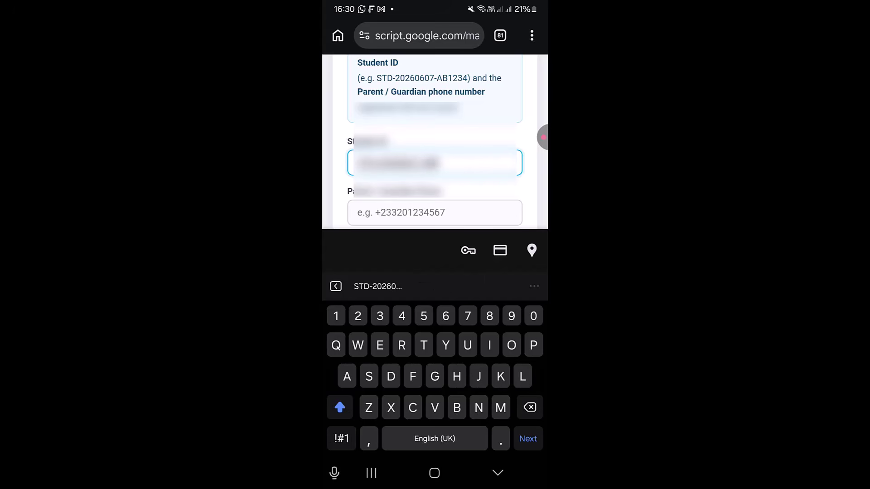
text(FB7M)
key(Tab)
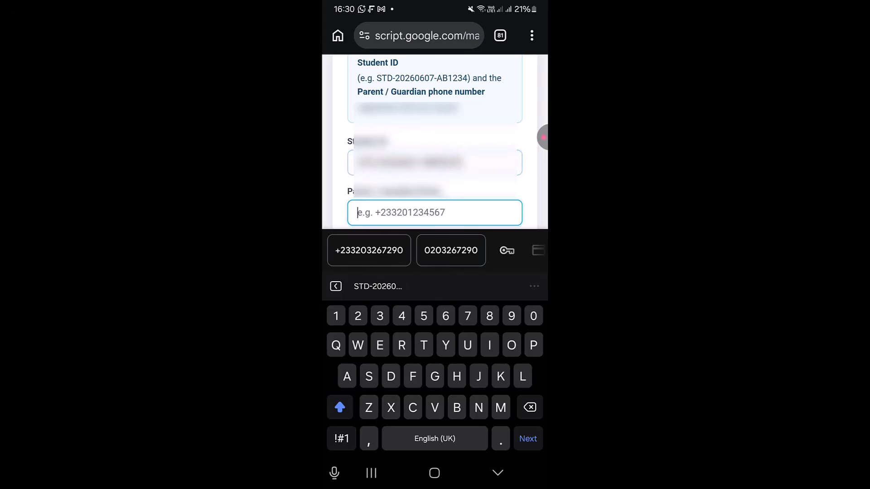
click(369, 250)
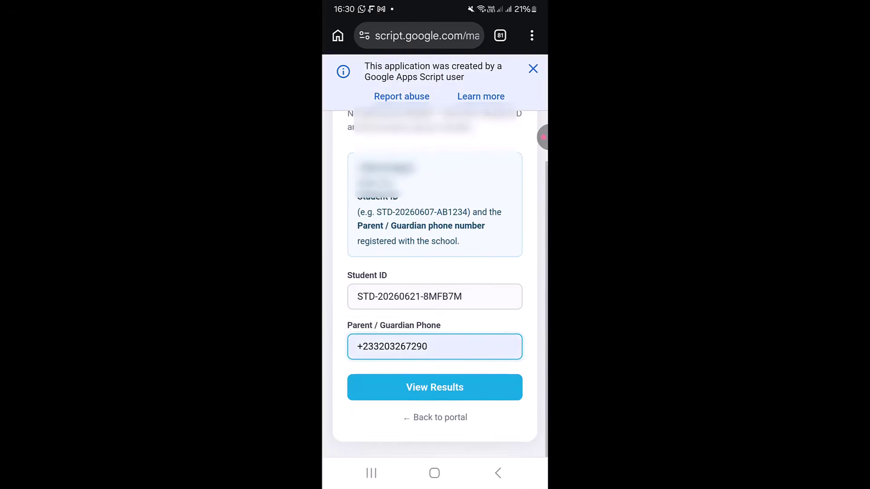
click(435, 387)
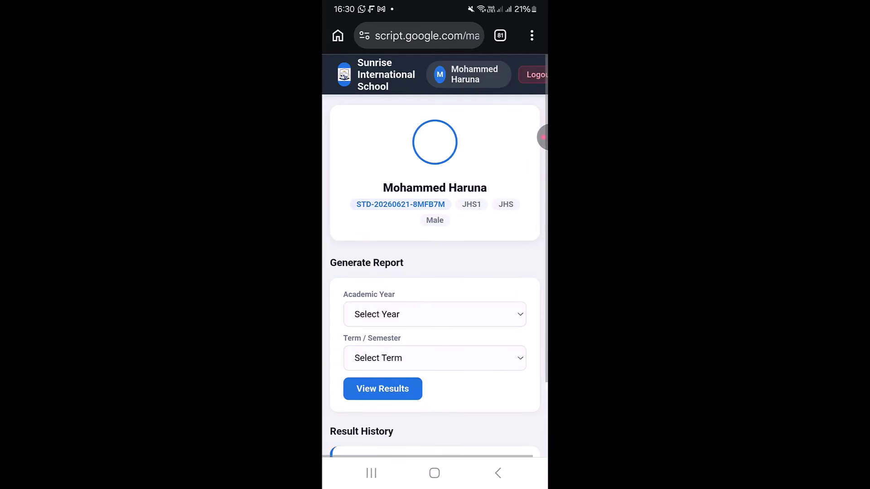
Load the student's report card for 2025/2026, Term 1
scroll(434, 276, down, 2)
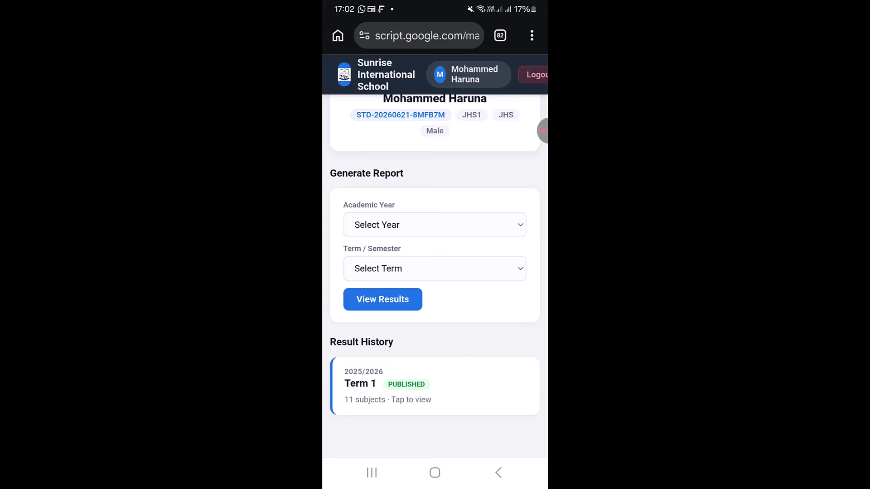
click(435, 225)
click(399, 237)
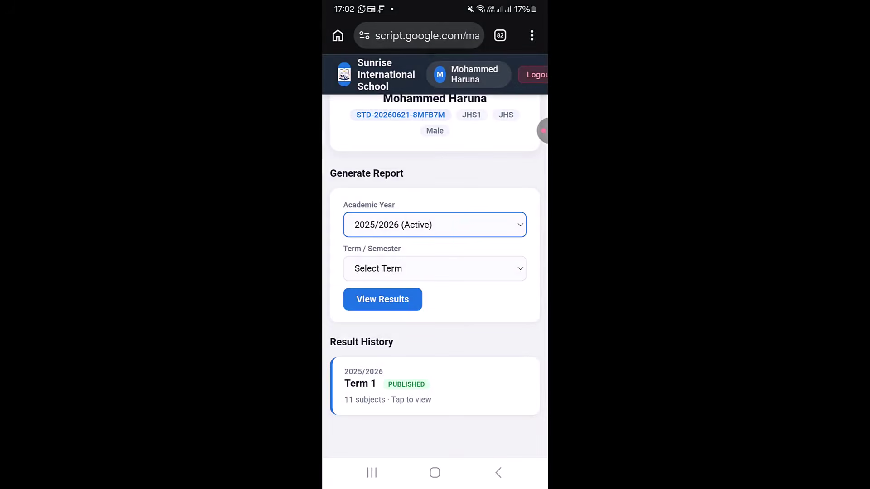
click(435, 268)
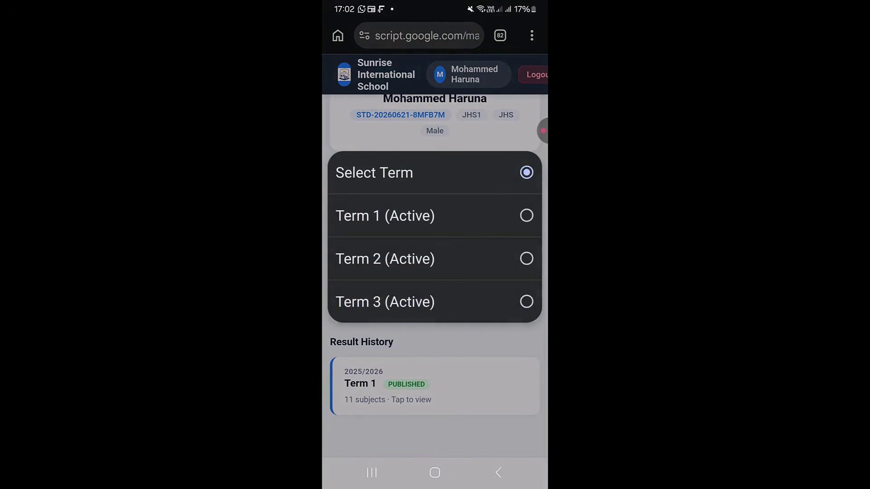
click(385, 216)
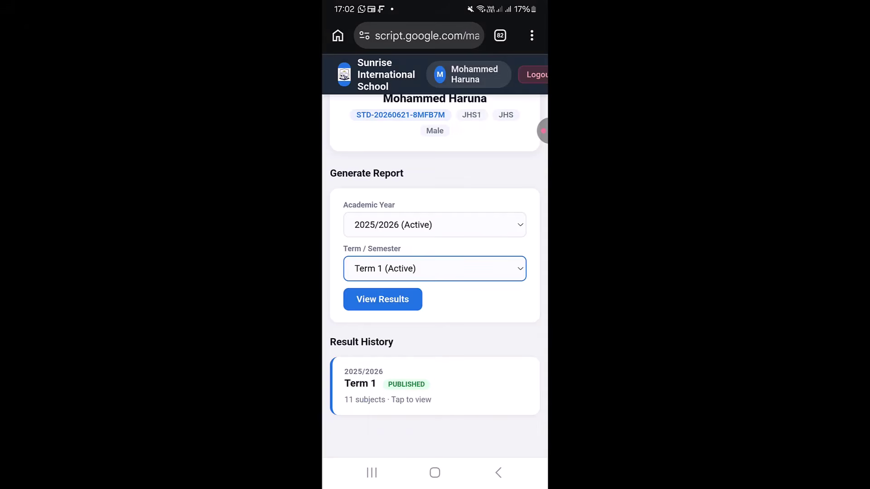
click(383, 299)
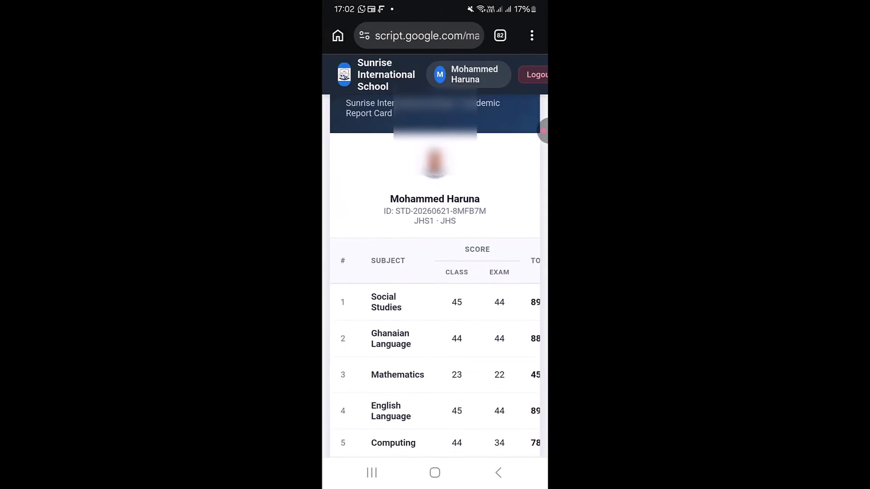
Review the report card (869 of 1100, average 79, B+) and generate its printable PDF
scroll(429, 363, right, 5)
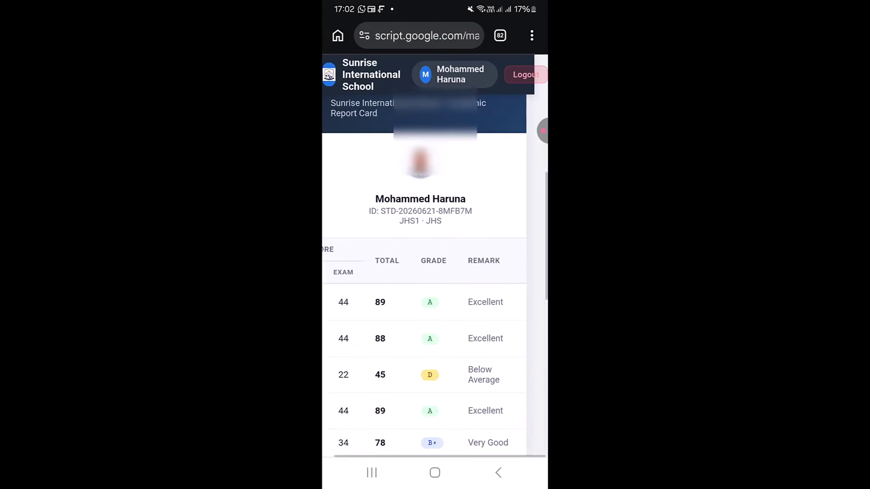
scroll(425, 363, left, 5)
scroll(424, 272, down, 10)
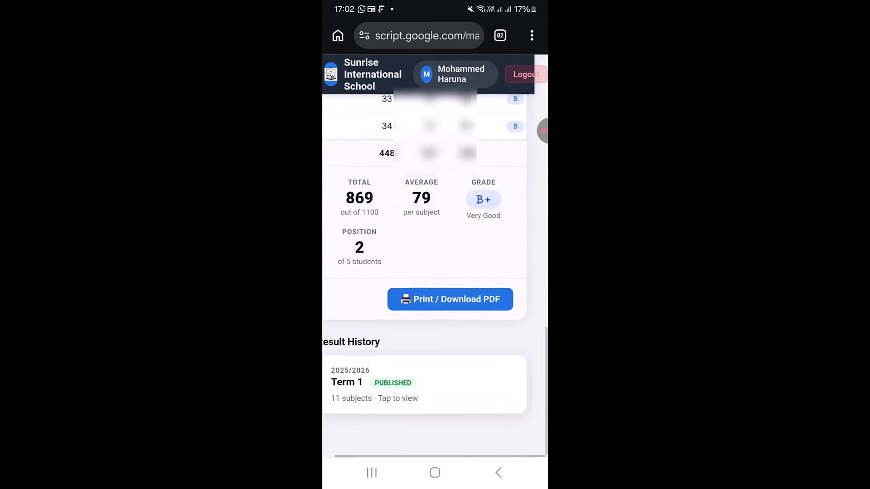
scroll(435, 272, left, 1)
scroll(435, 272, up, 2)
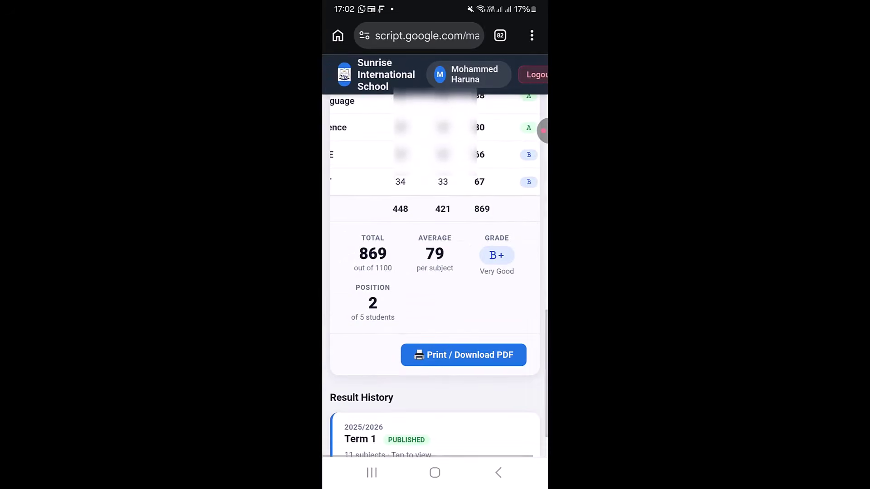
scroll(435, 272, right, 1)
scroll(436, 272, left, 1)
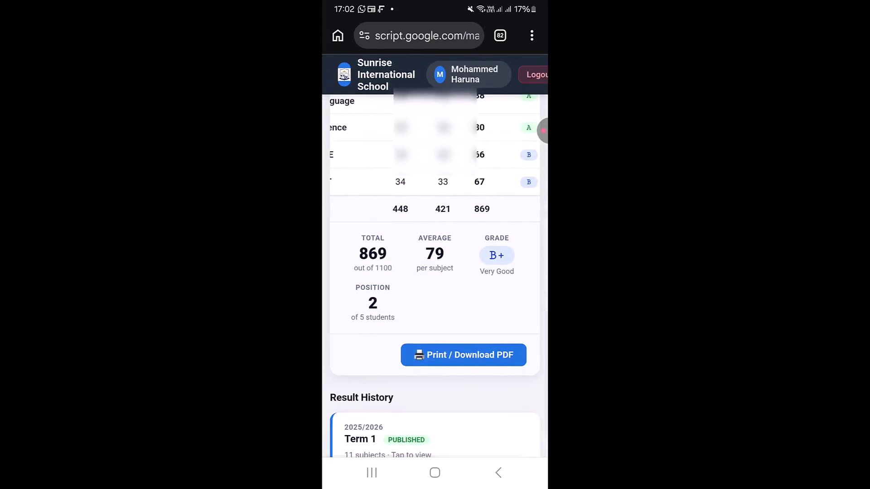
scroll(435, 272, up, 4)
scroll(436, 272, up, 8)
scroll(435, 272, left, 1)
scroll(435, 272, down, 5)
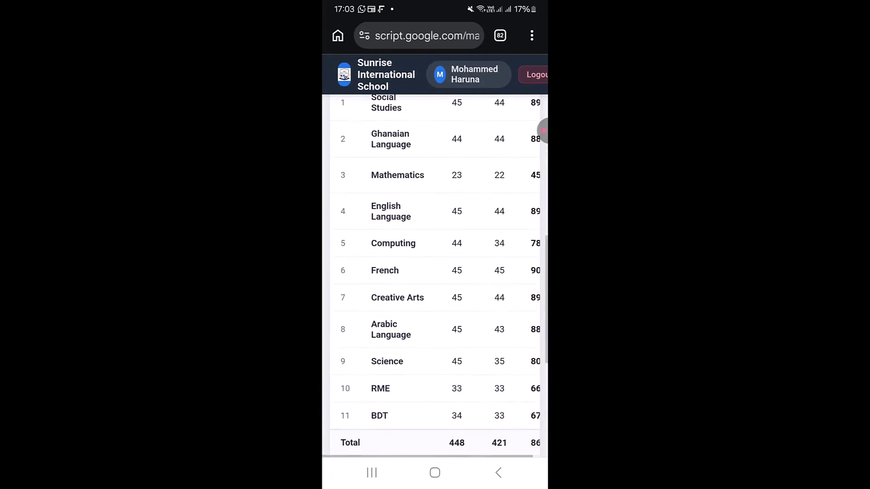
scroll(436, 271, down, 6)
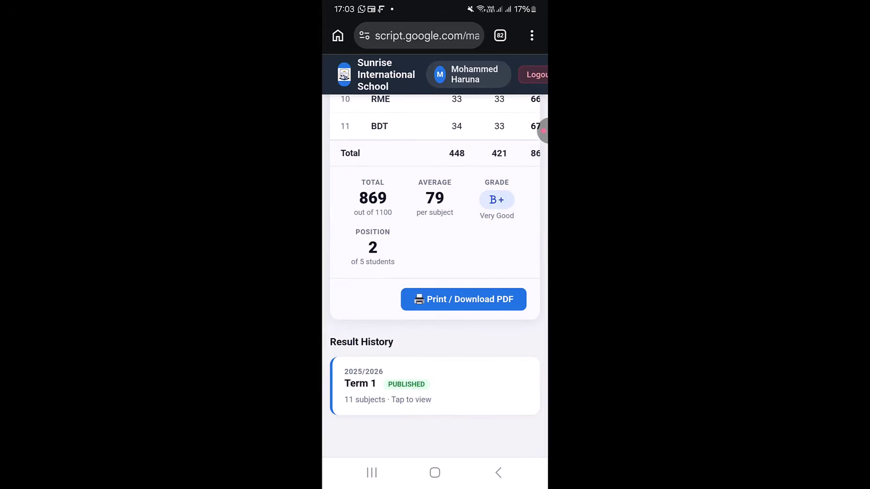
click(463, 299)
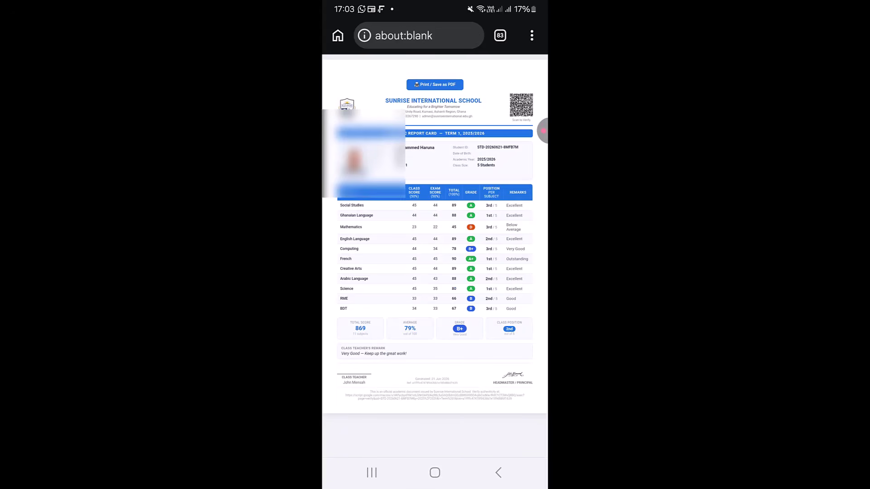
Preview the Term 1 report card as a Save as PDF printout, then leave without saving
click(435, 71)
click(435, 84)
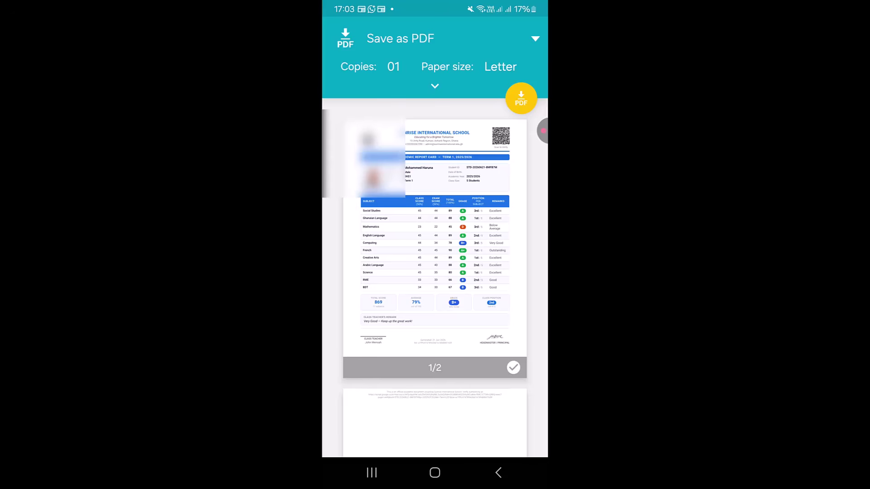
click(498, 472)
click(542, 131)
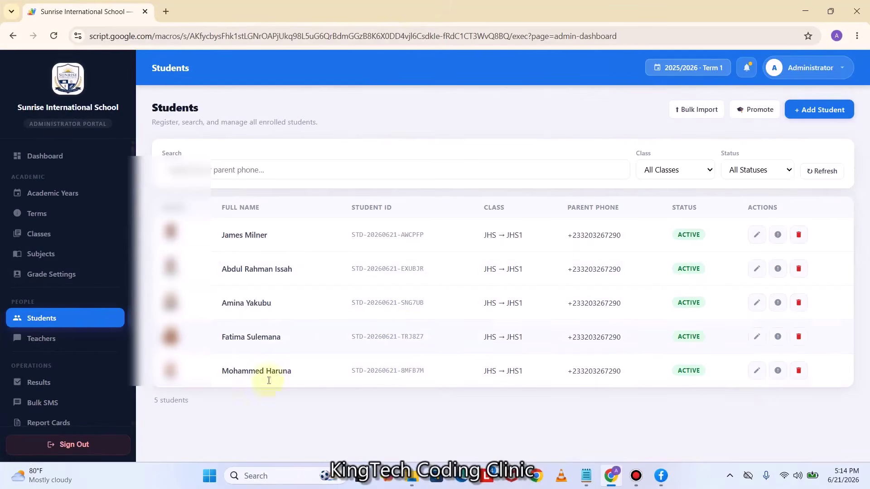
Highlight the third student's ID in the Students table, then sign out of the administrator portal
scroll(87, 226, down, 3)
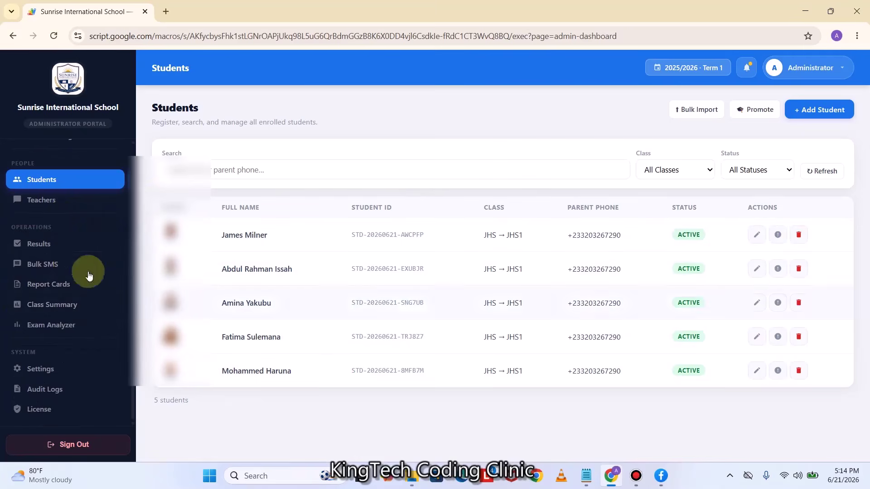
scroll(72, 194, up, 3)
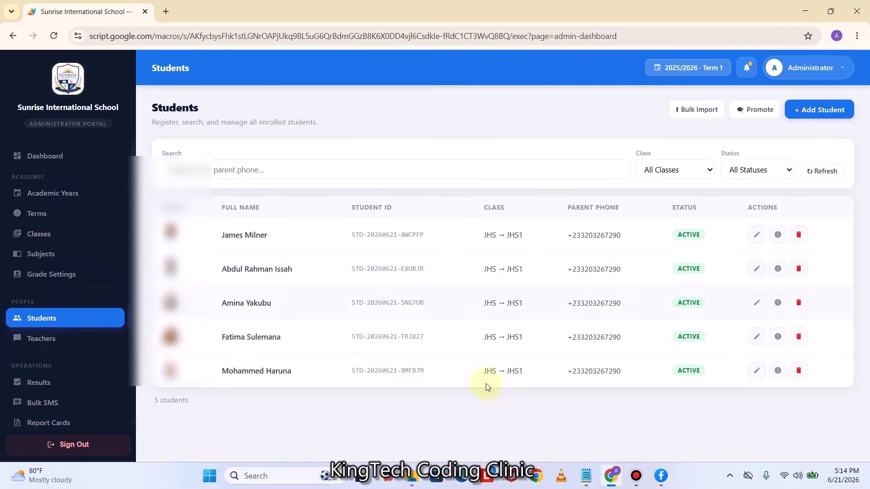
drag(431, 376, 353, 380)
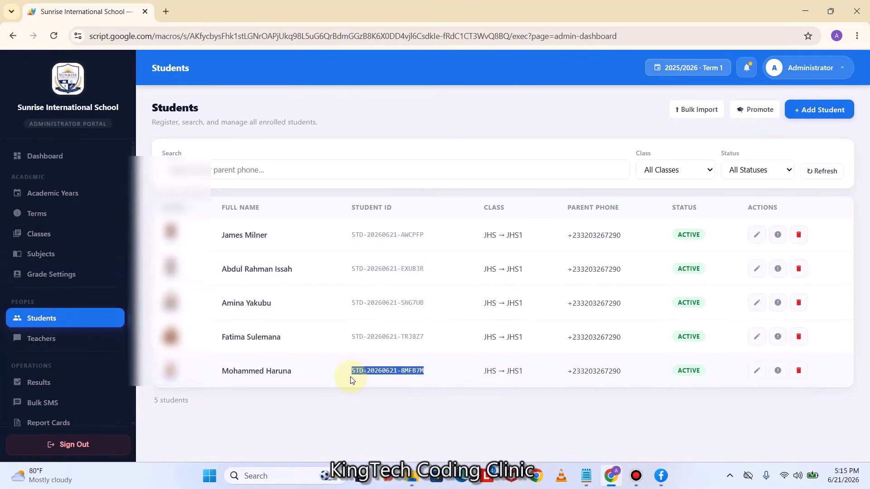
drag(428, 239, 345, 247)
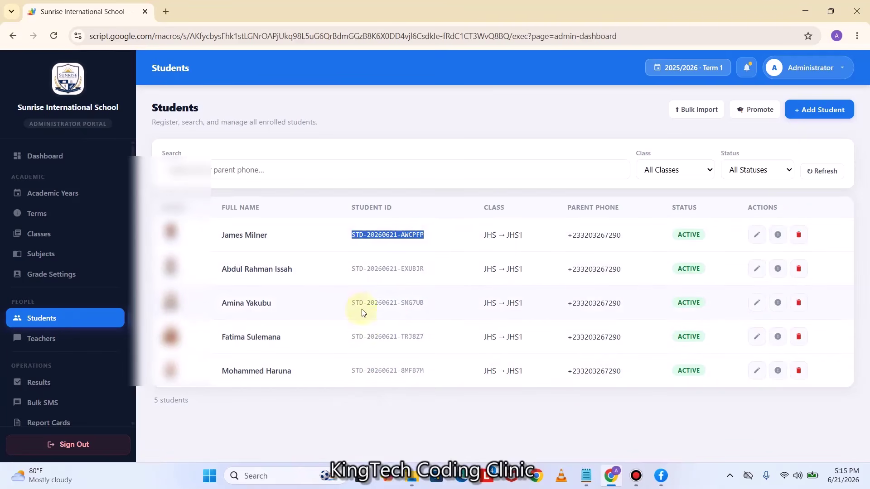
drag(428, 307, 351, 309)
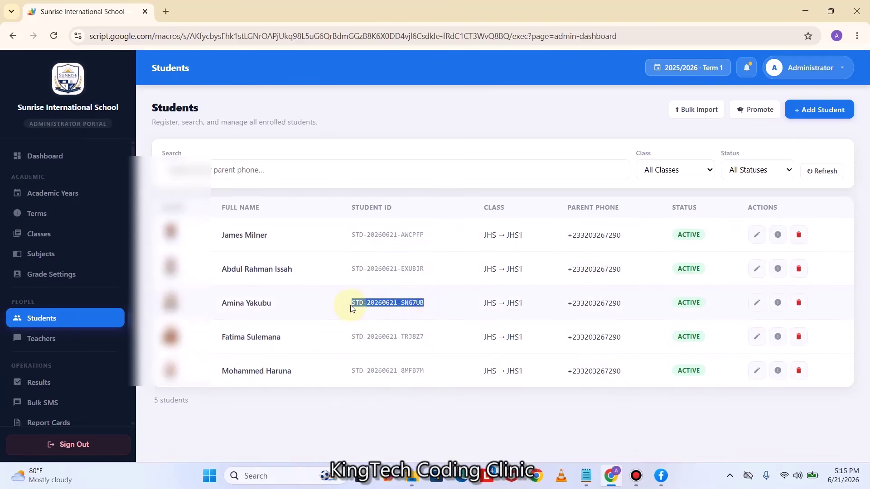
click(68, 445)
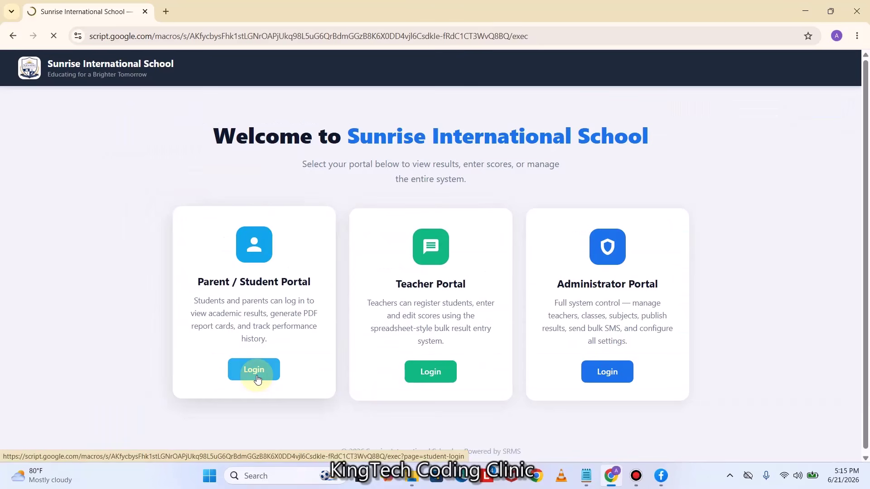
Log in to the parent/student portal with the pasted student ID and the suggested parent phone number
click(257, 379)
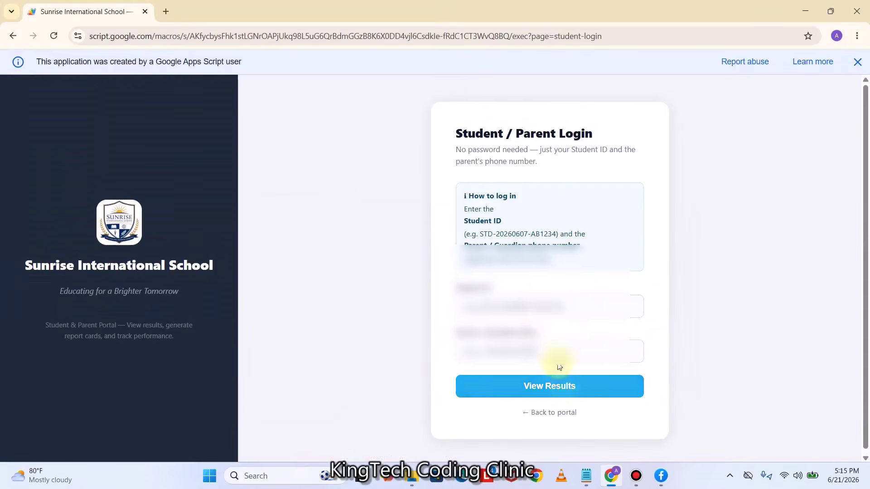
click(516, 306)
key(ctrl+v)
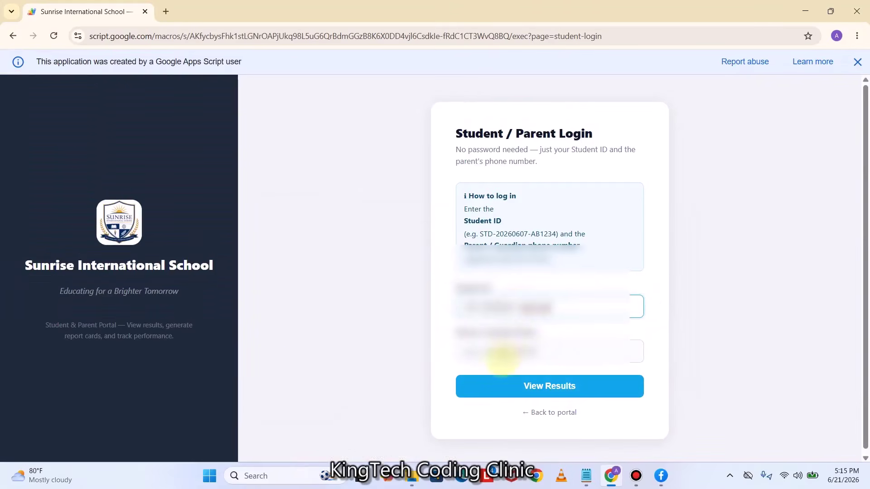
click(502, 353)
click(528, 383)
click(519, 389)
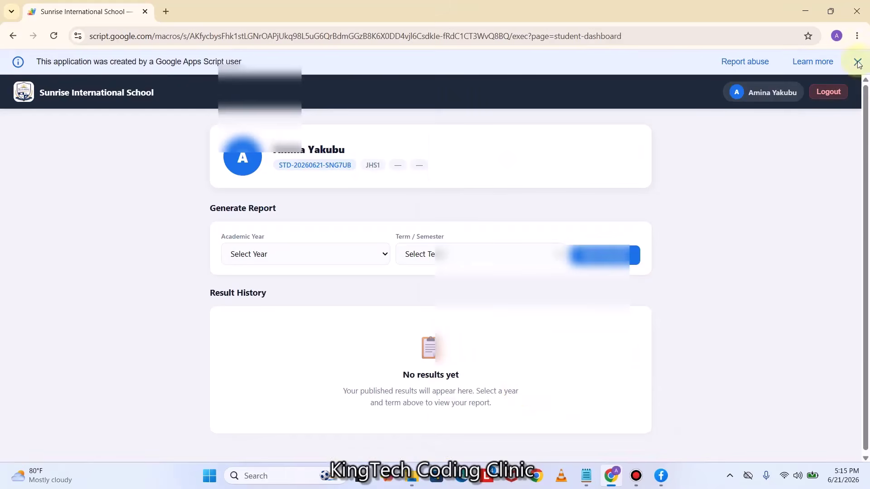
Show the 2025/2026 Term 1 report card: total 967, average 87.9, grade A, 1st of 5
click(858, 62)
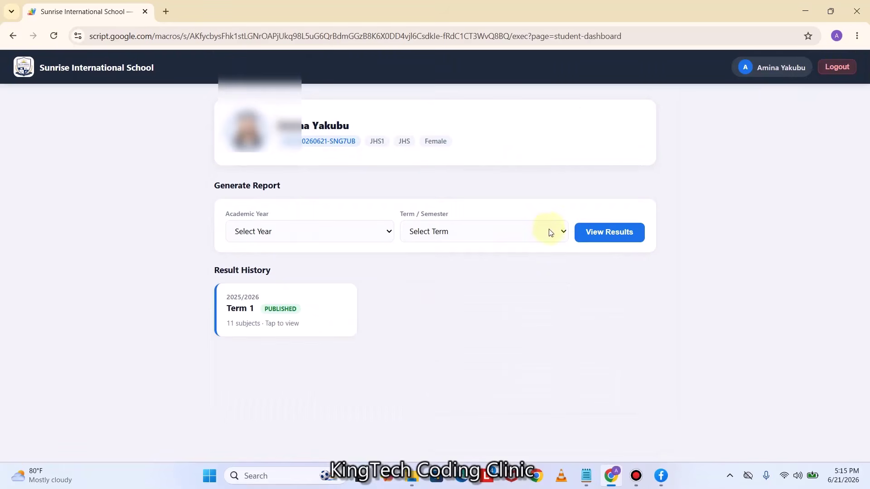
click(318, 237)
click(298, 265)
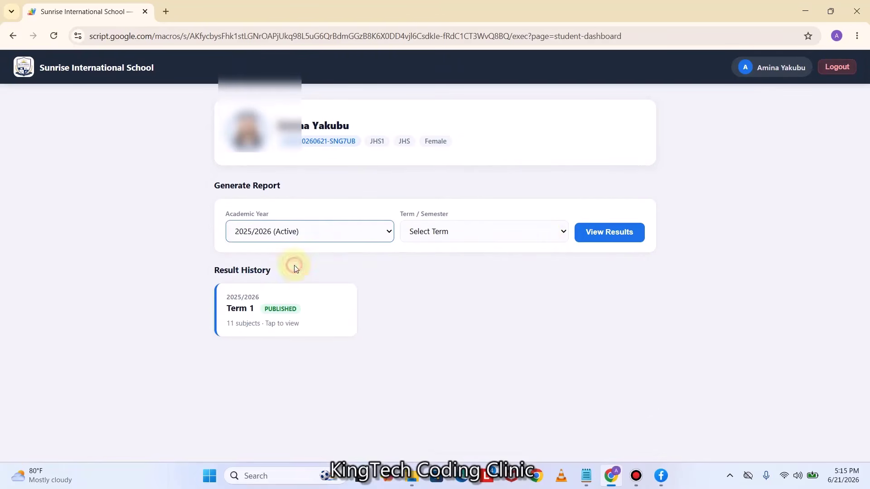
click(450, 232)
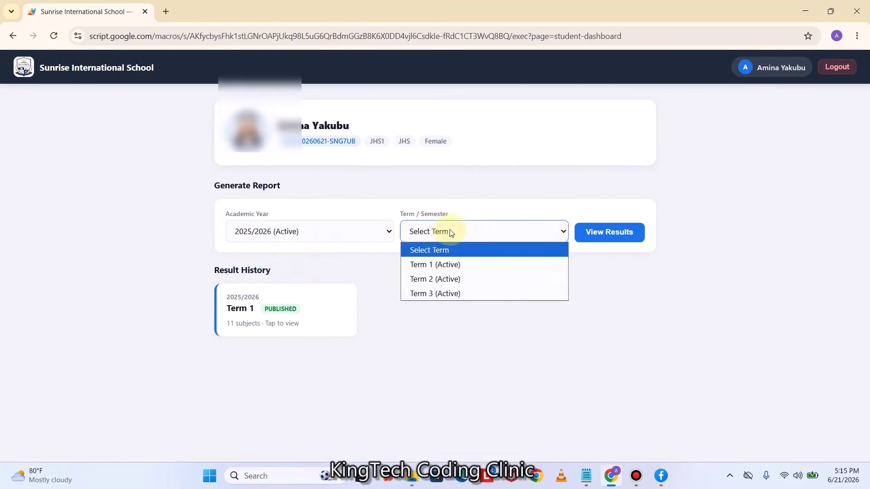
click(448, 266)
click(607, 232)
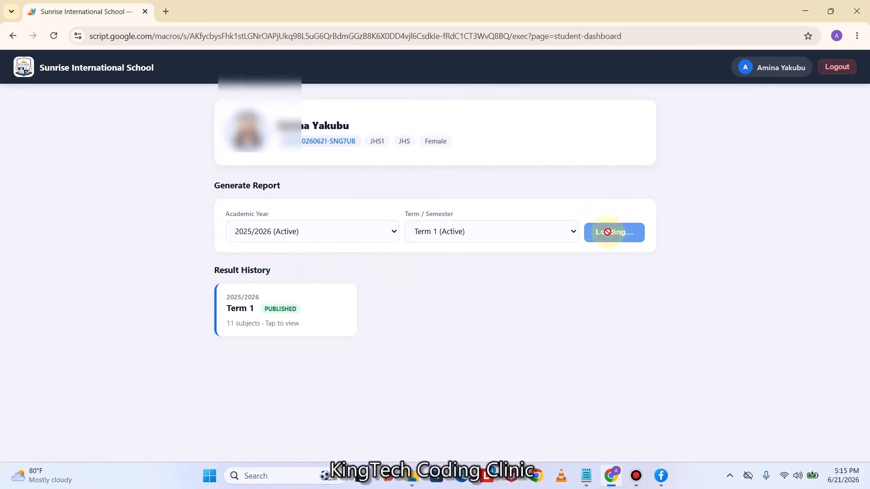
scroll(477, 326, down, 8)
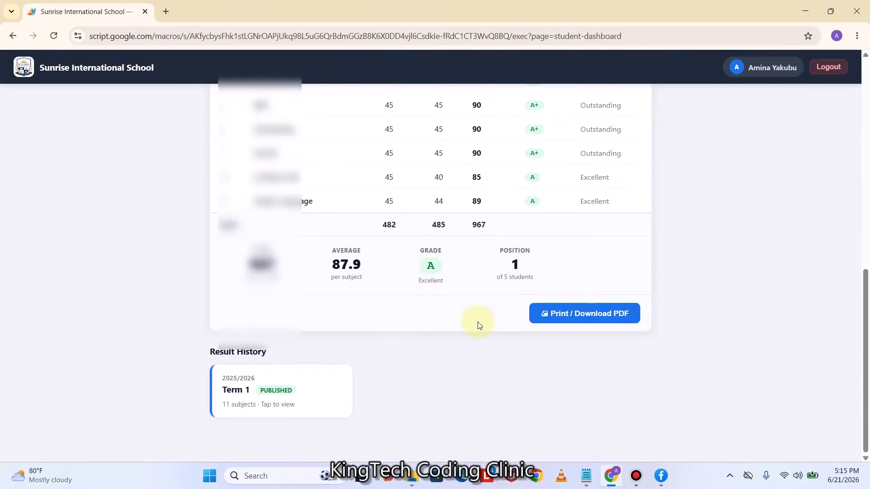
scroll(479, 325, up, 10)
scroll(479, 325, down, 5)
scroll(479, 325, up, 4)
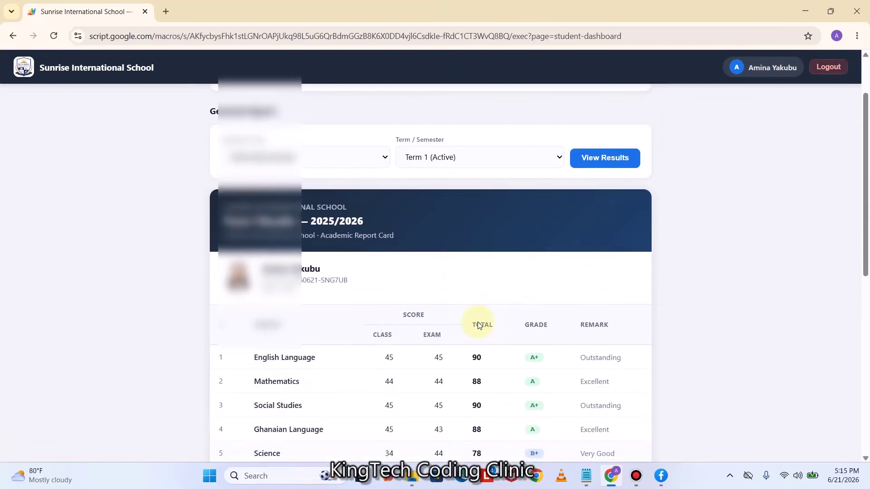
scroll(478, 325, up, 2)
scroll(479, 324, down, 10)
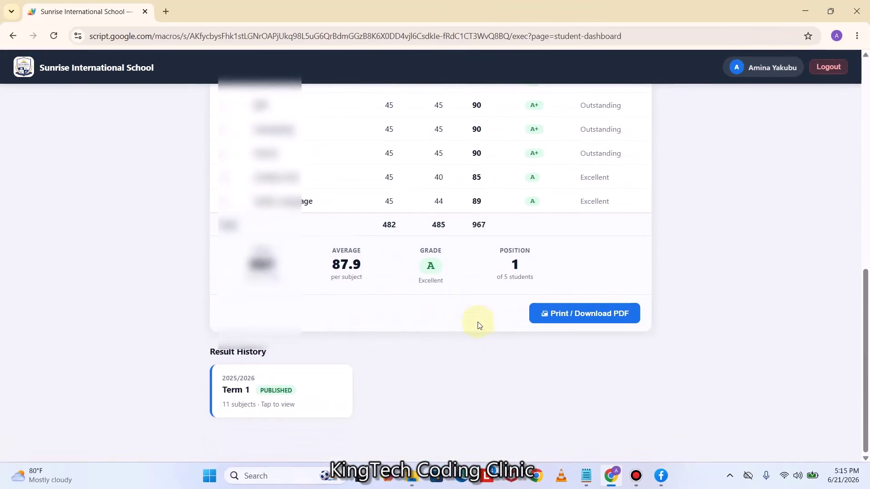
Open the second student's printable report card in a new tab and bring up its Microsoft Print to PDF preview
click(564, 318)
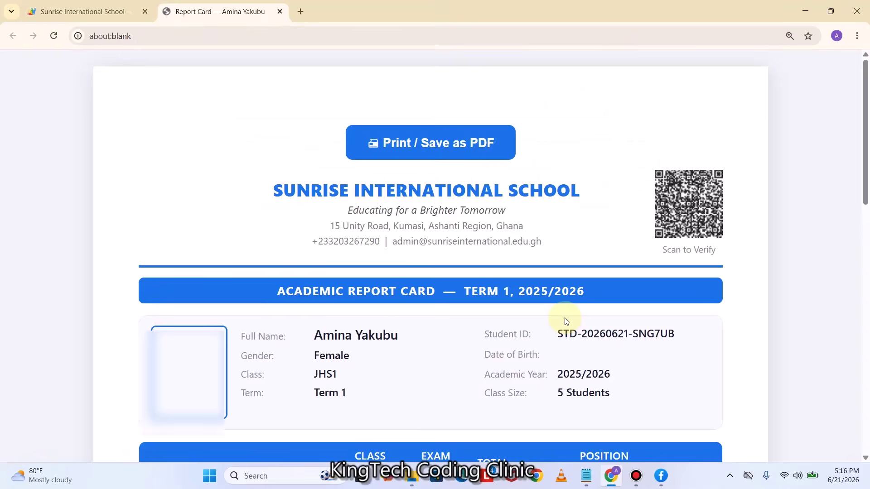
scroll(563, 321, down, 5)
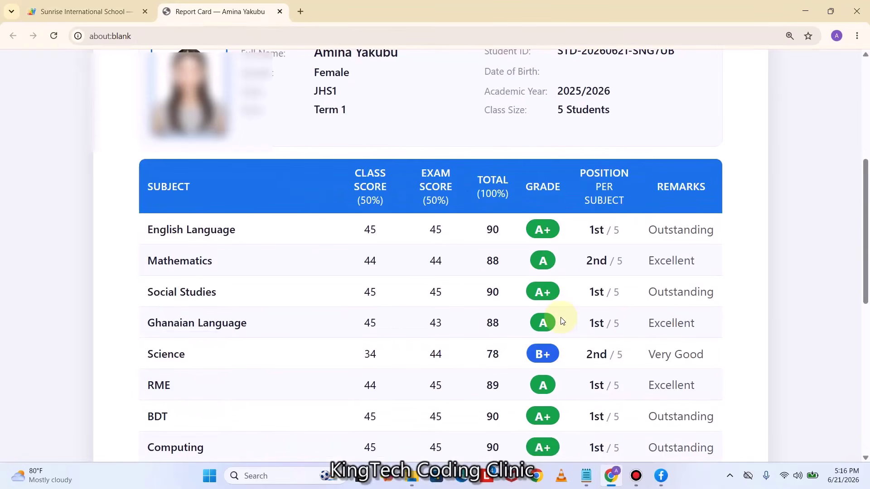
key(ctrl+plus)
key(ctrl+plus)
key(ctrl+minus)
key(ctrl+minus)
key(ctrl+minus)
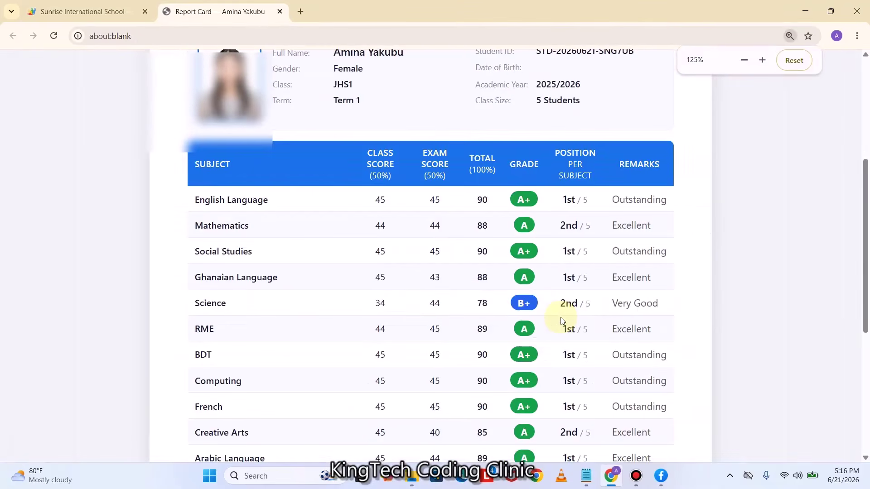
scroll(561, 317, up, 3)
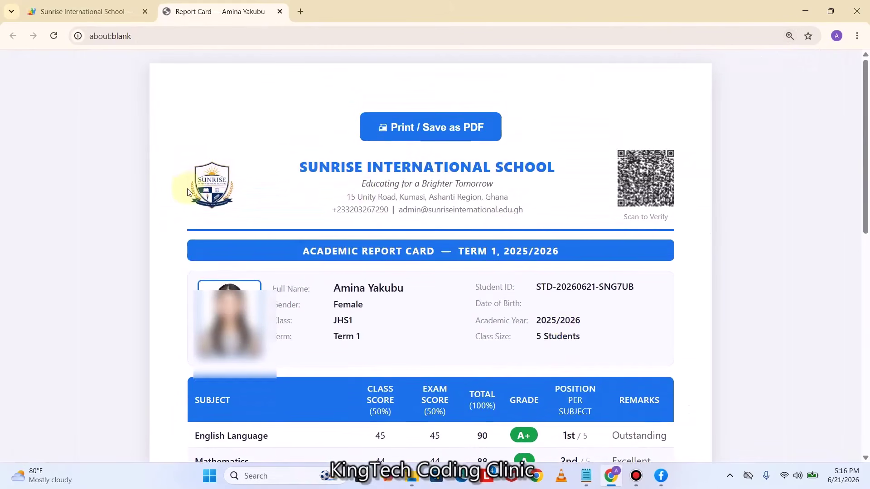
scroll(427, 272, down, 10)
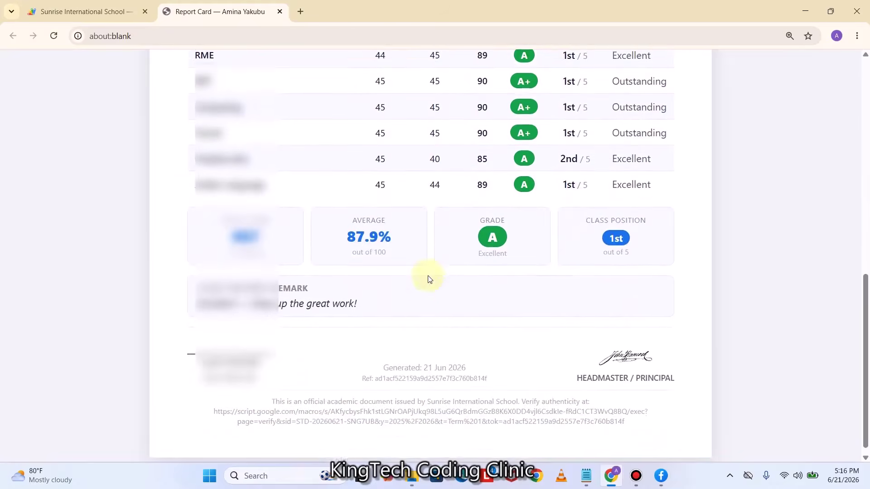
scroll(438, 295, up, 9)
scroll(437, 295, up, 3)
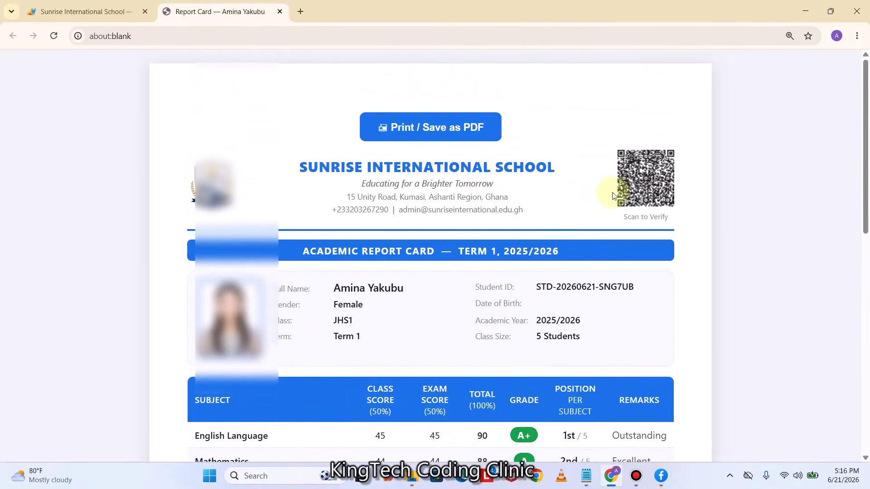
click(419, 131)
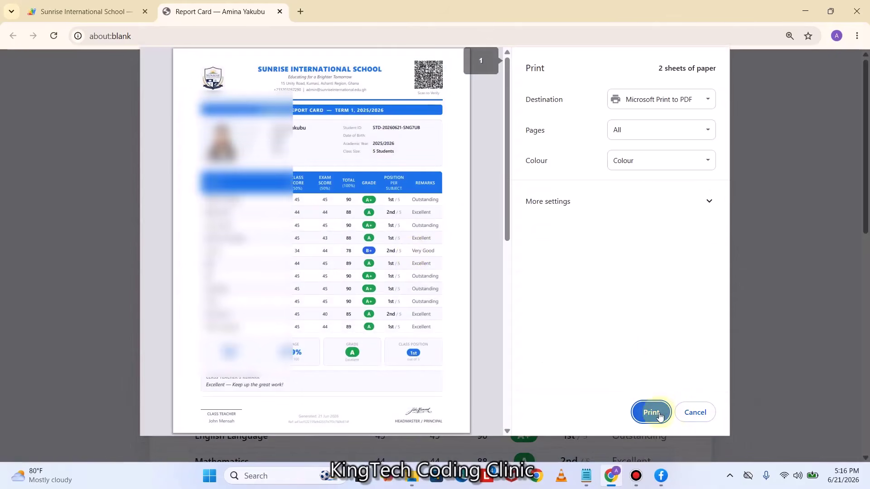
Restart printing with Pages set to All and print the report card to PDF
click(695, 413)
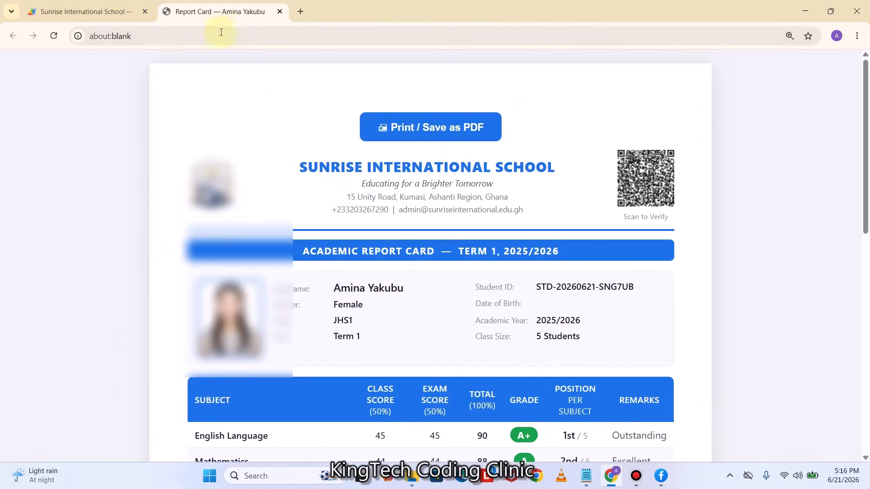
click(438, 136)
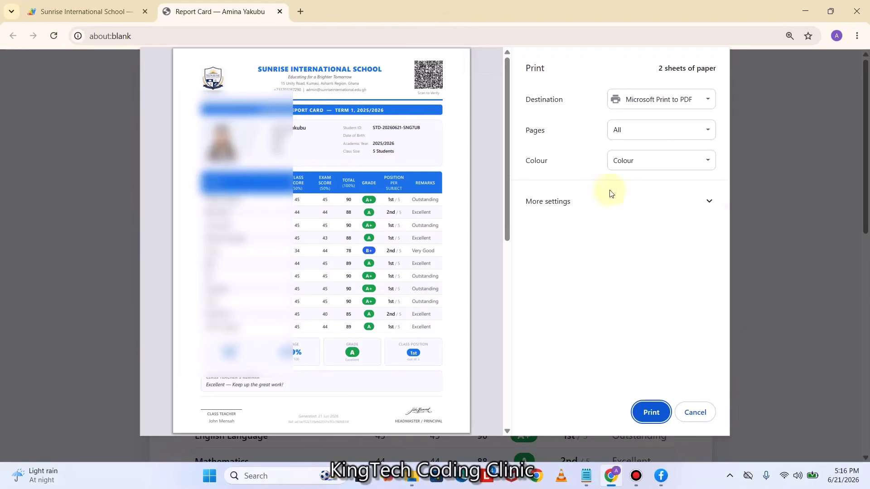
click(630, 138)
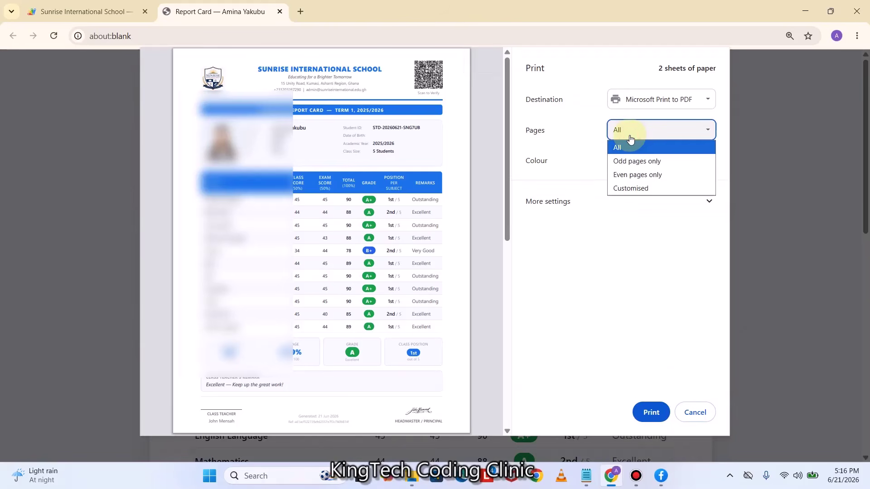
click(628, 143)
click(651, 411)
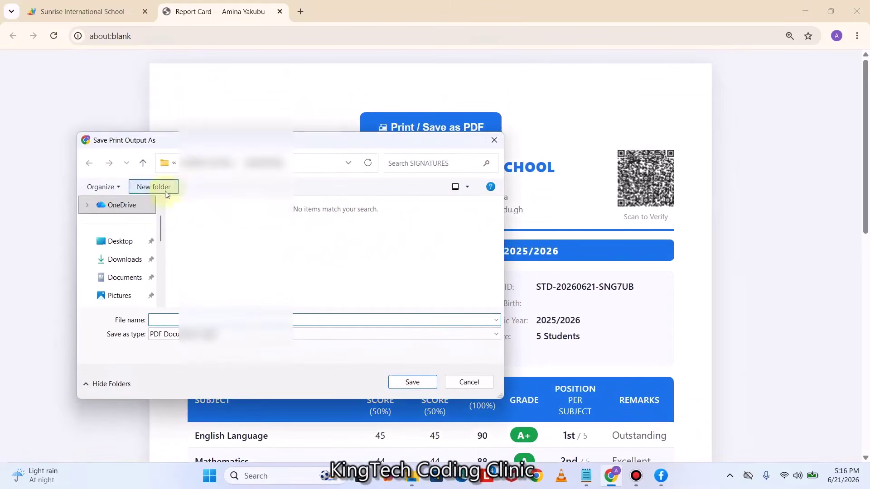
Save the PDF to the Desktop as 'SAMPLE RESULTS' and close the report card tab
click(127, 248)
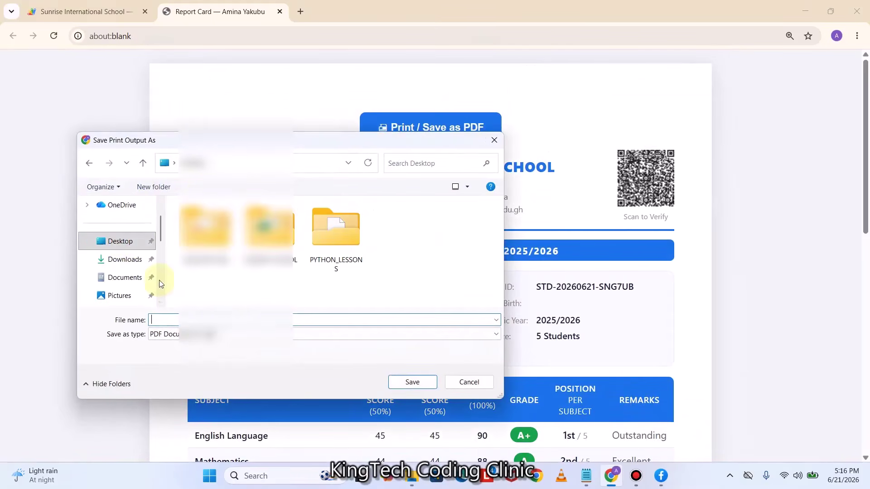
text(SAMPLE REP)
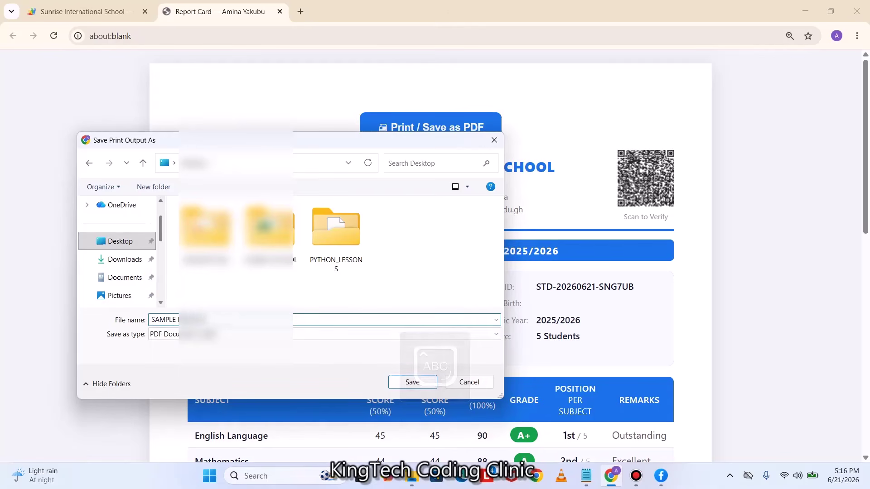
click(412, 382)
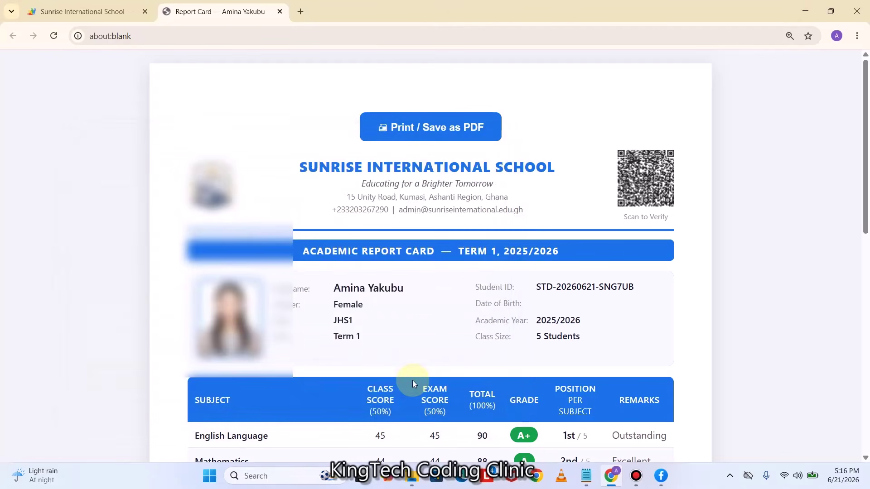
click(280, 11)
Open SAMPLE RESULTS from the desktop in Edge, scroll through it, then close it and return to SRMS
click(803, 12)
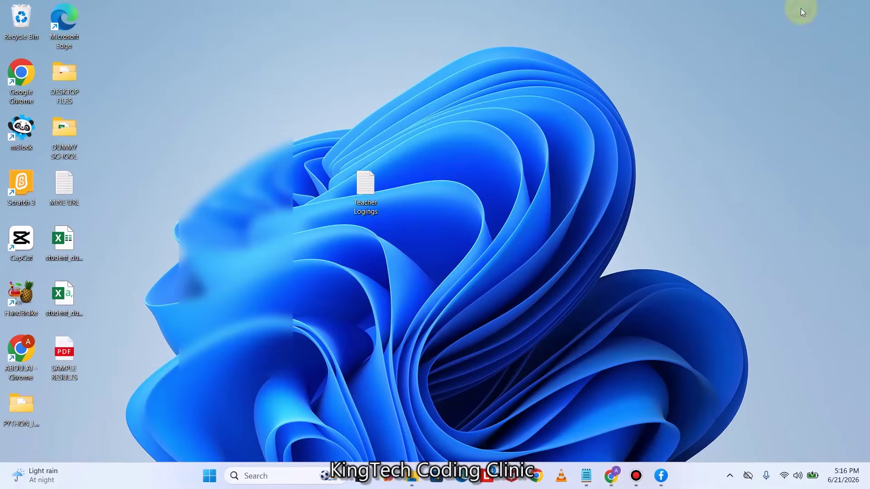
double_click(72, 359)
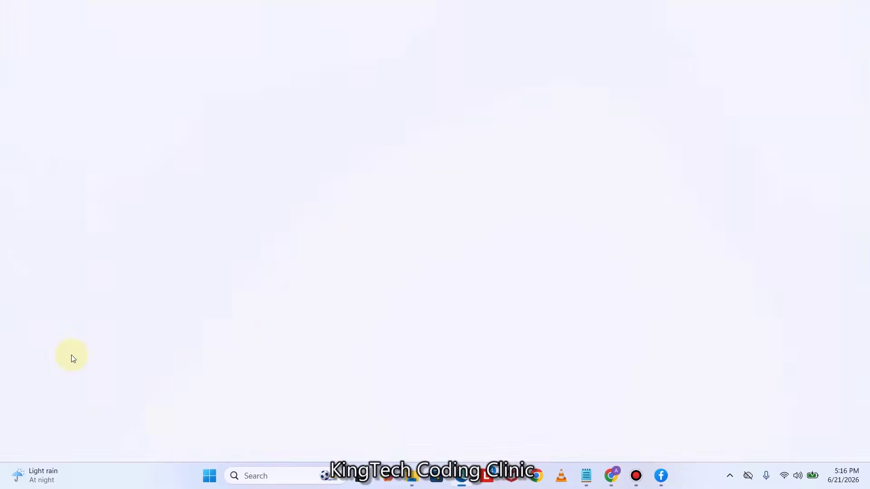
scroll(503, 252, down, 3)
scroll(507, 253, down, 5)
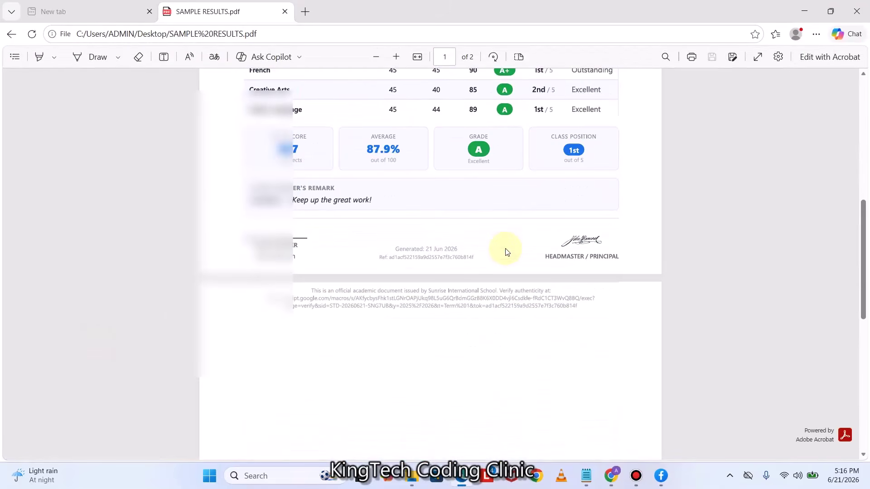
scroll(506, 252, up, 7)
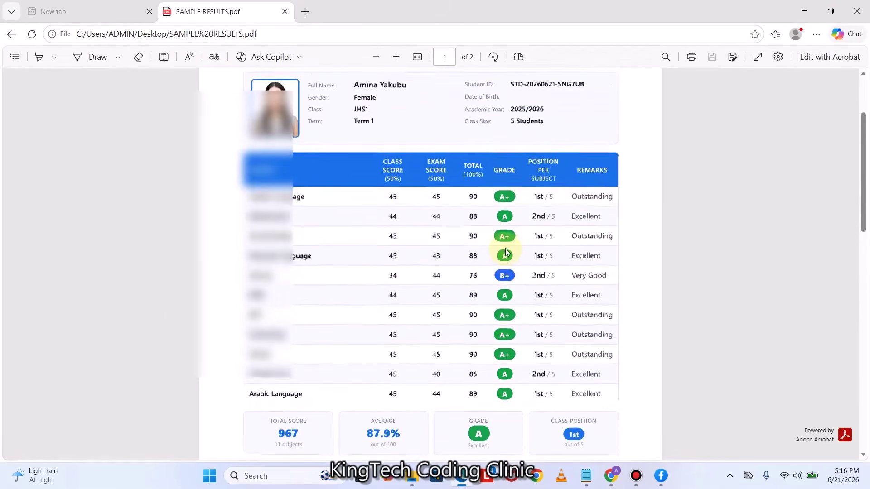
click(857, 12)
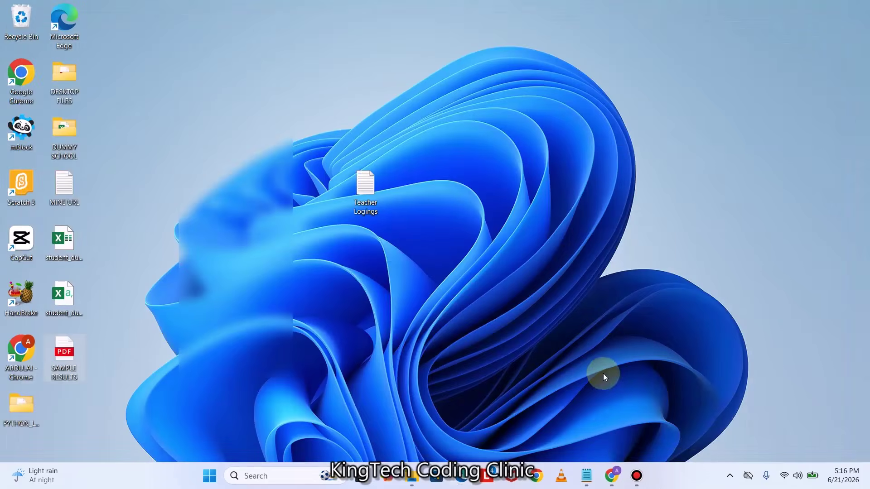
click(622, 464)
Log out of the parent account and sign in to the Teacher Portal with the credentials saved in Notepad
scroll(305, 281, up, 10)
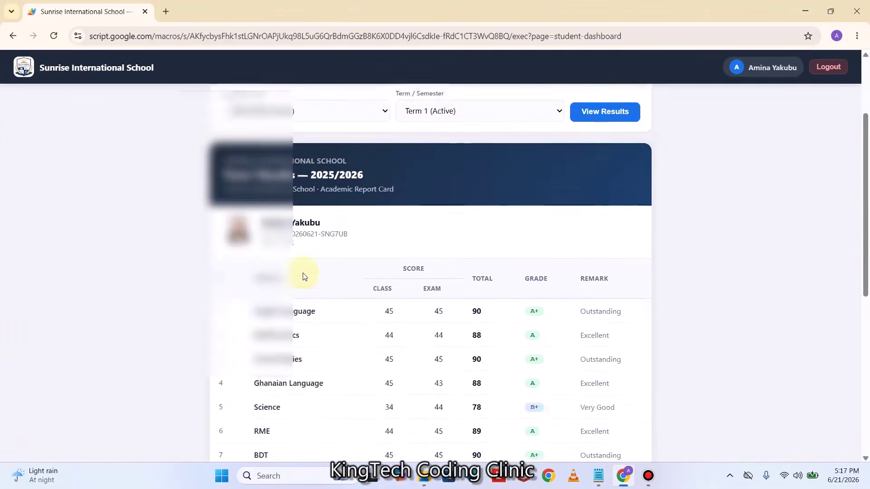
click(828, 72)
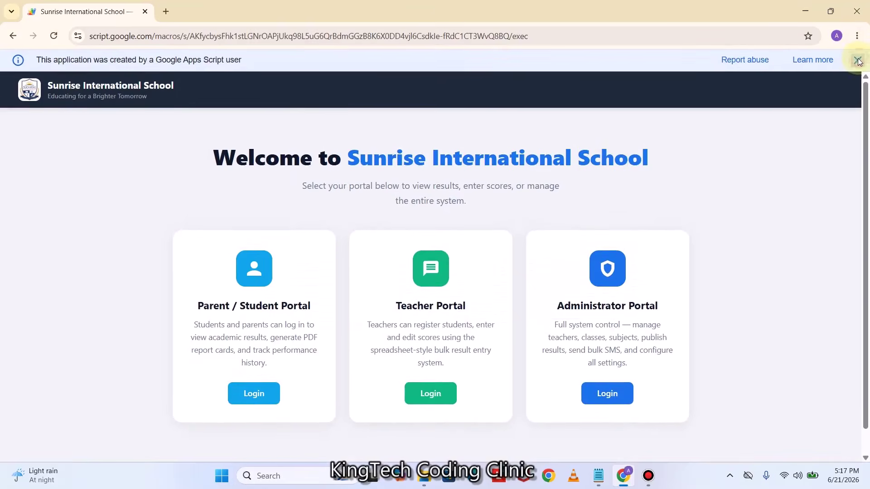
click(859, 61)
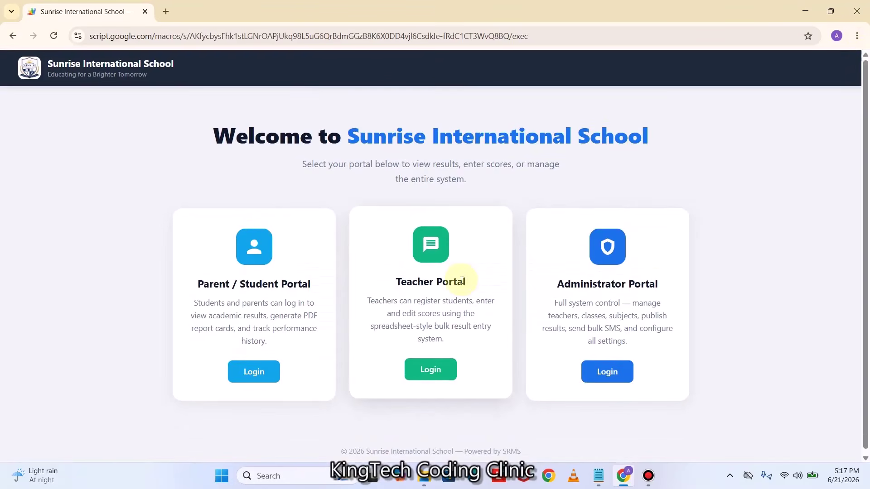
click(435, 374)
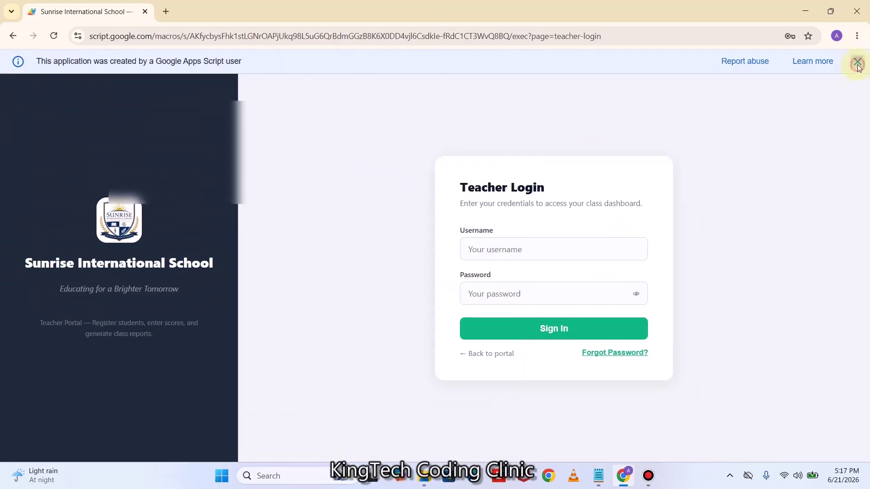
click(598, 476)
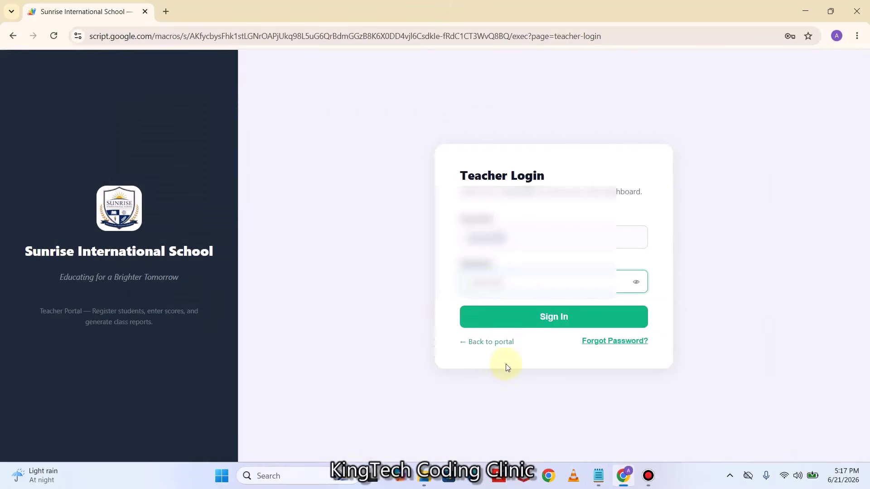
click(540, 317)
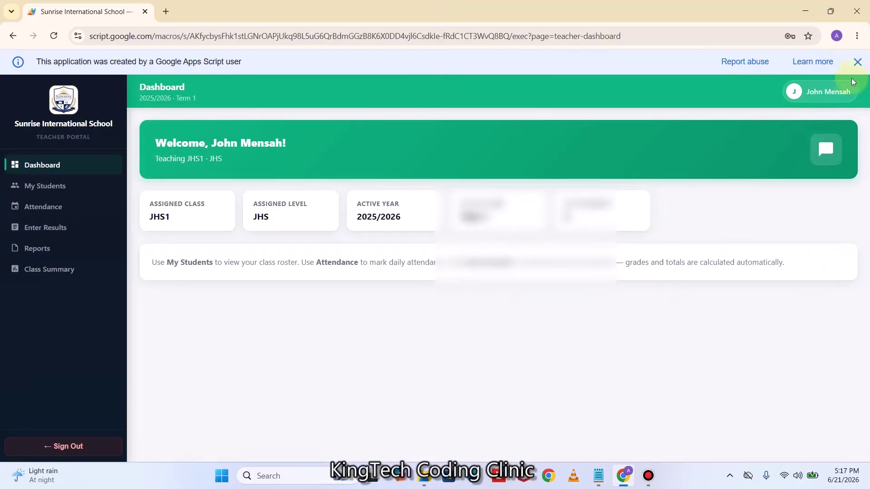
Load the Reports students for 2025/2026 (Active) and Term 1 (Active), listing 5 published results
click(857, 62)
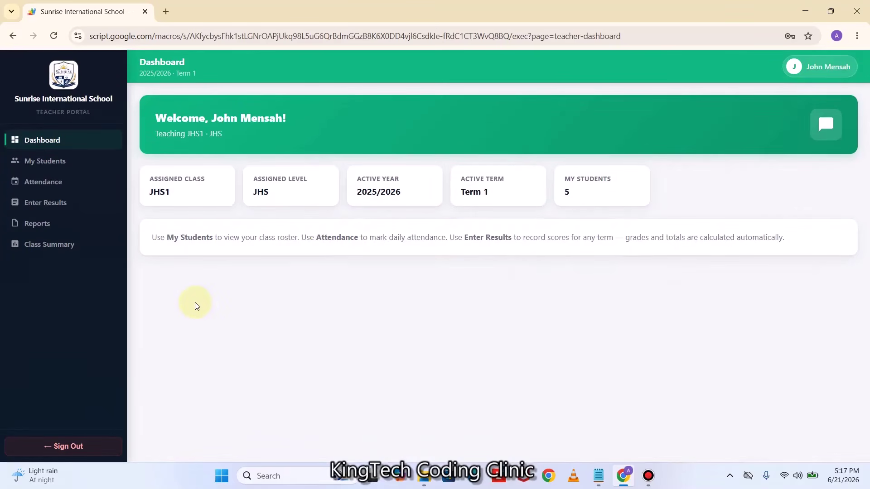
click(63, 170)
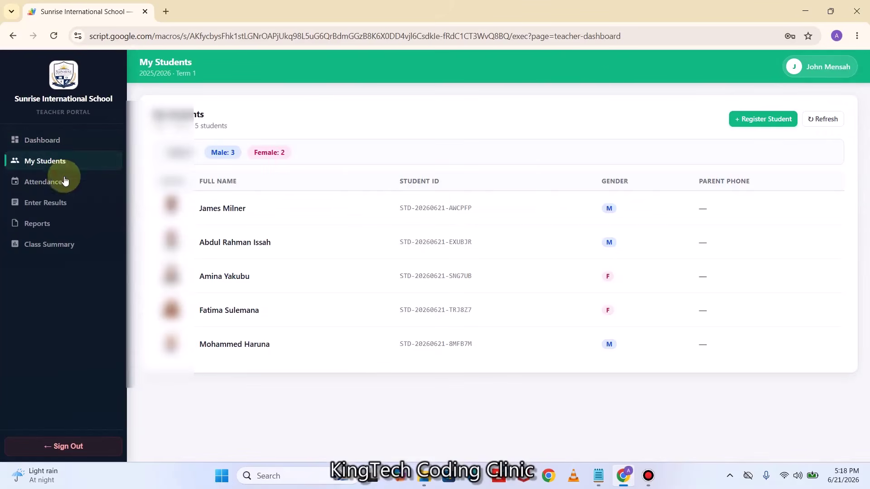
click(65, 190)
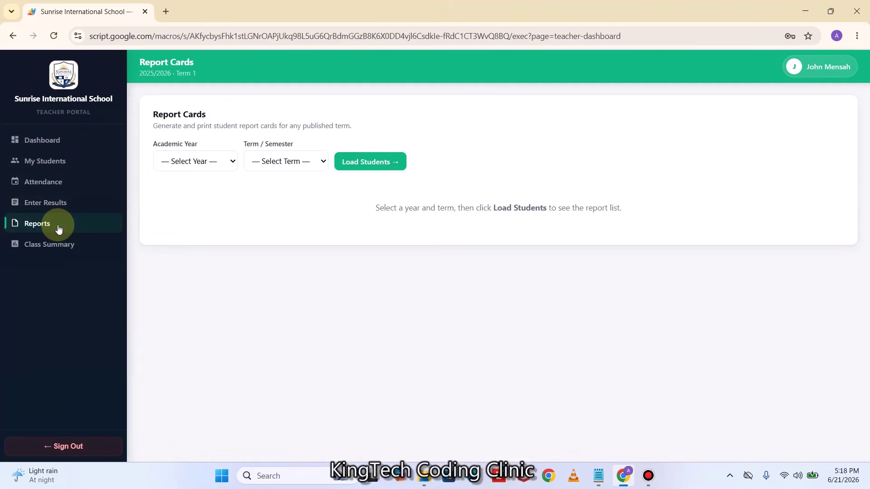
click(179, 162)
click(189, 194)
click(283, 163)
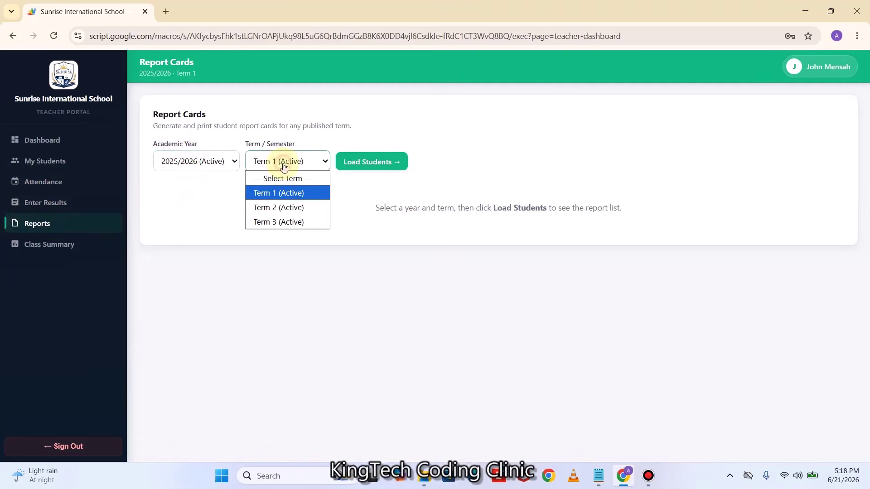
click(283, 194)
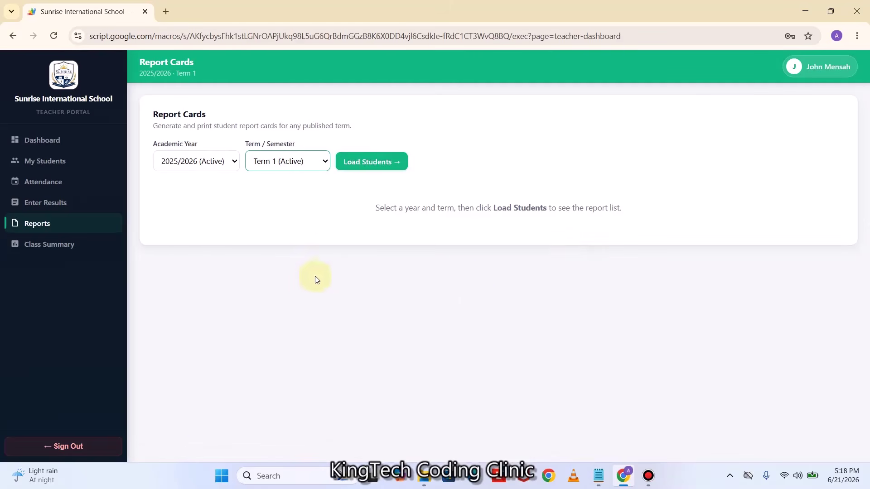
click(370, 164)
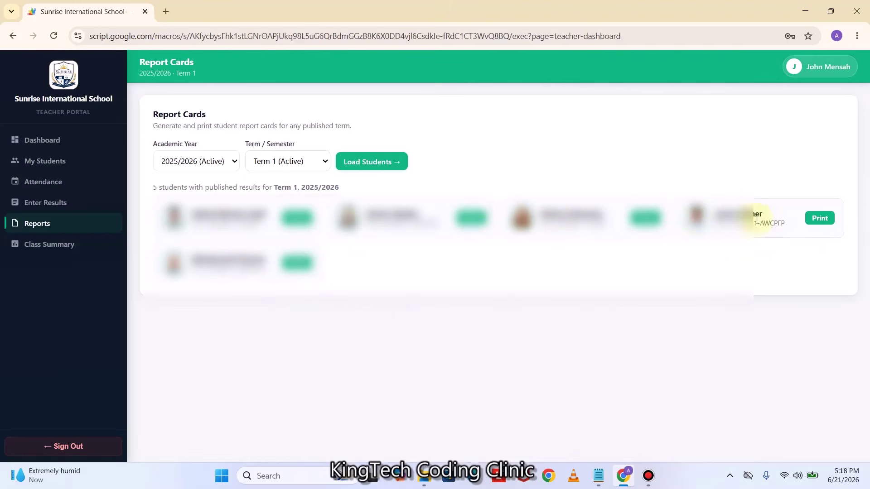
Preview the last student's printable report card, then close its tab
click(814, 219)
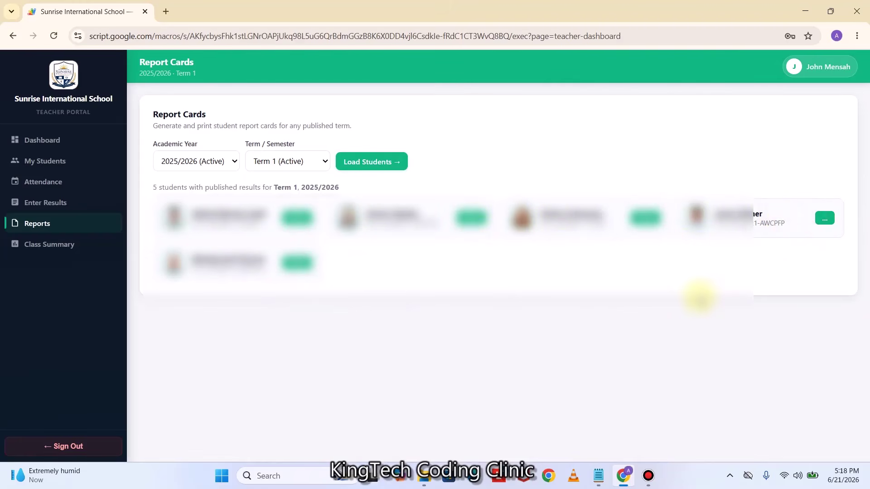
scroll(547, 326, down, 4)
scroll(546, 326, down, 6)
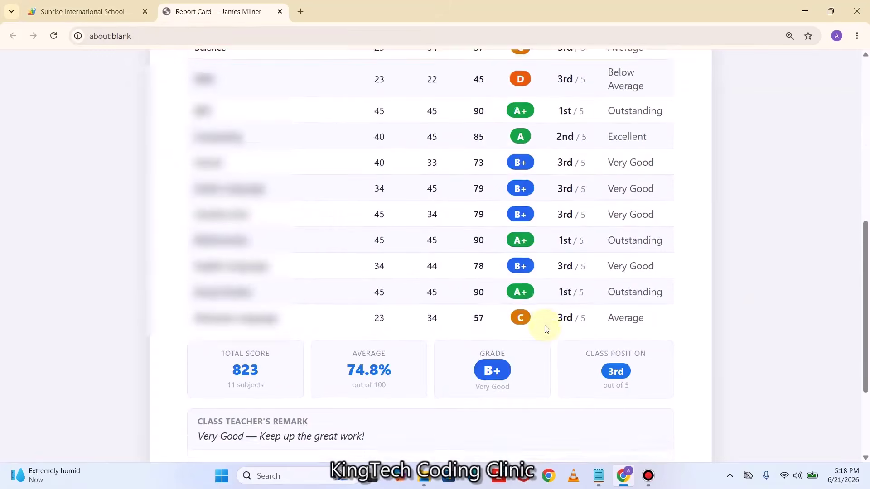
scroll(546, 327, up, 8)
scroll(545, 328, up, 3)
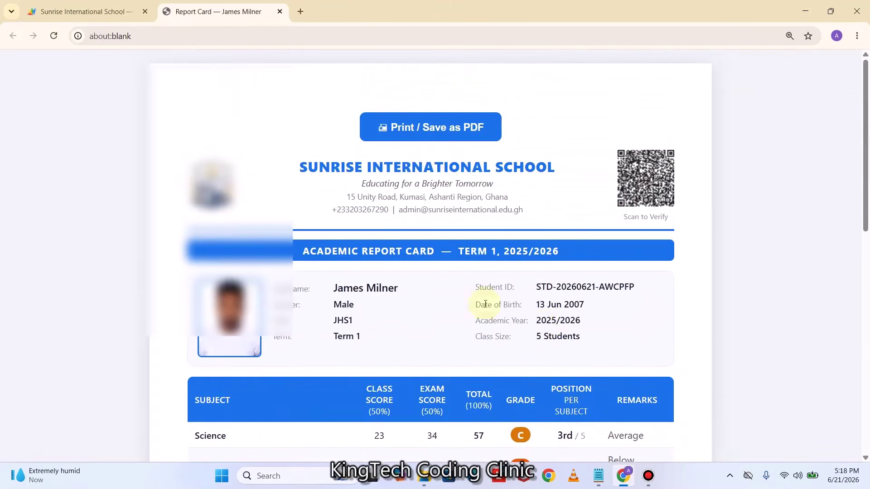
click(280, 11)
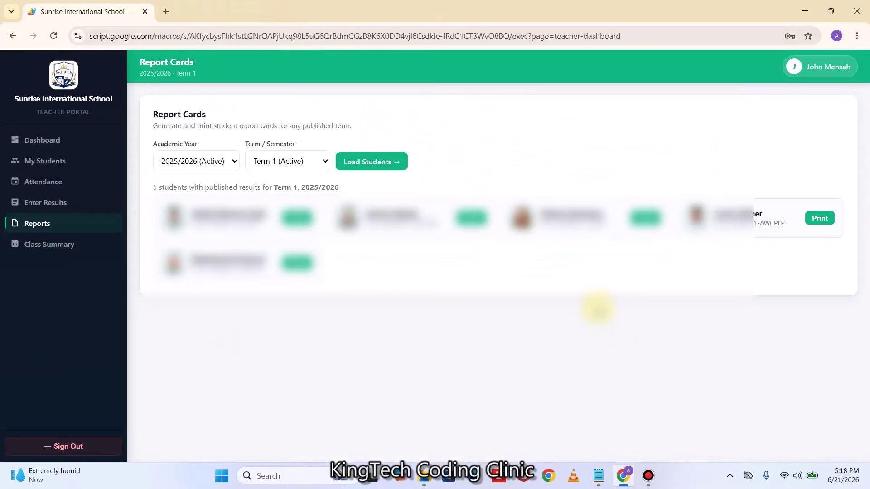
Generate the JHS1 Term 1 class summary ranking five students, preview its print, then sign out
click(49, 246)
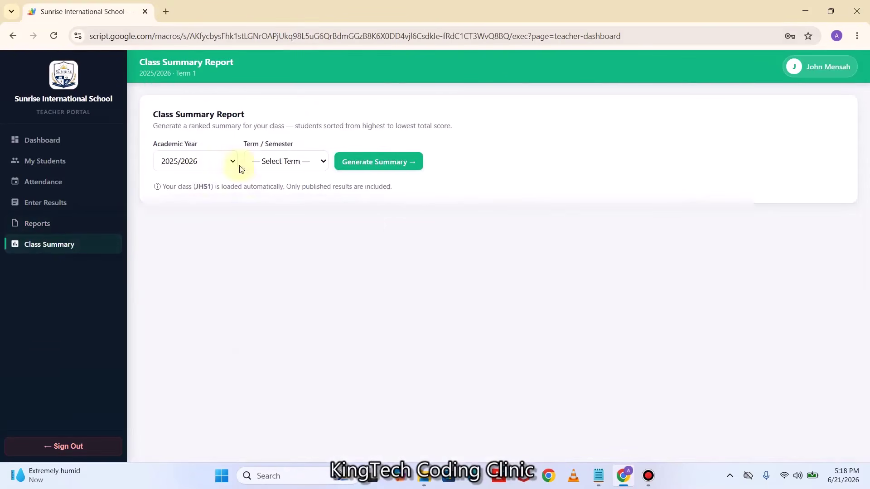
click(383, 162)
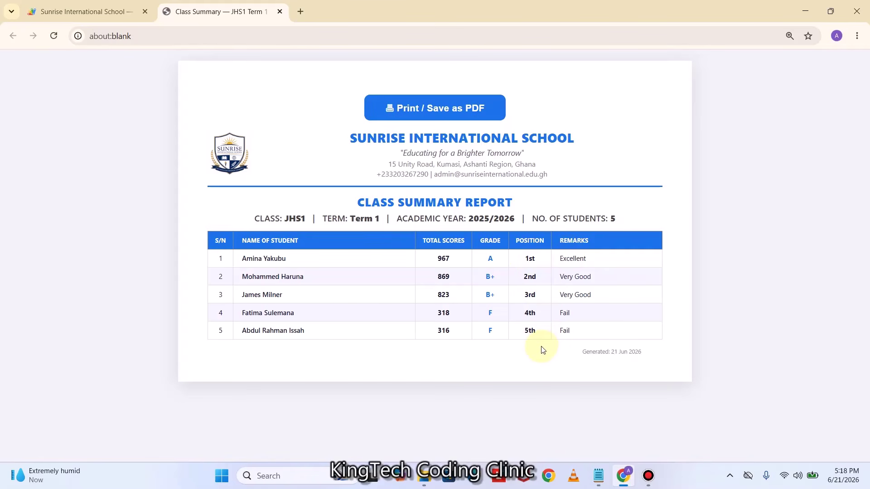
click(427, 112)
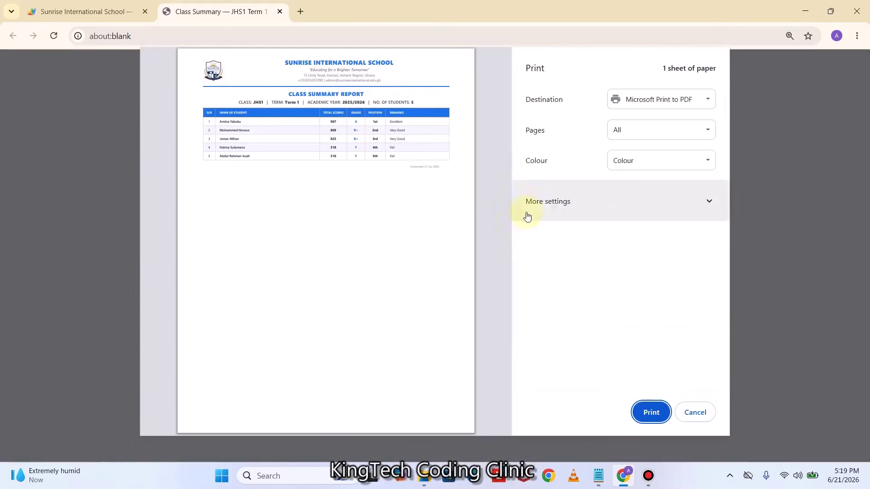
click(695, 414)
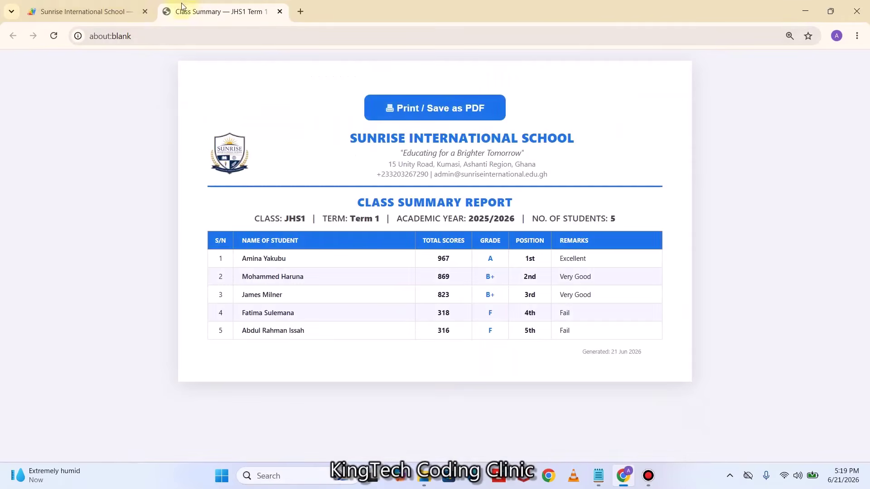
click(280, 12)
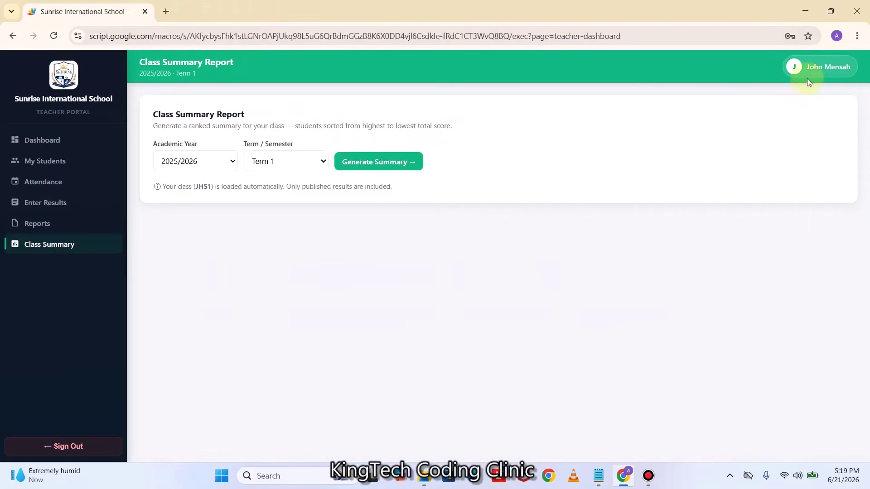
click(77, 449)
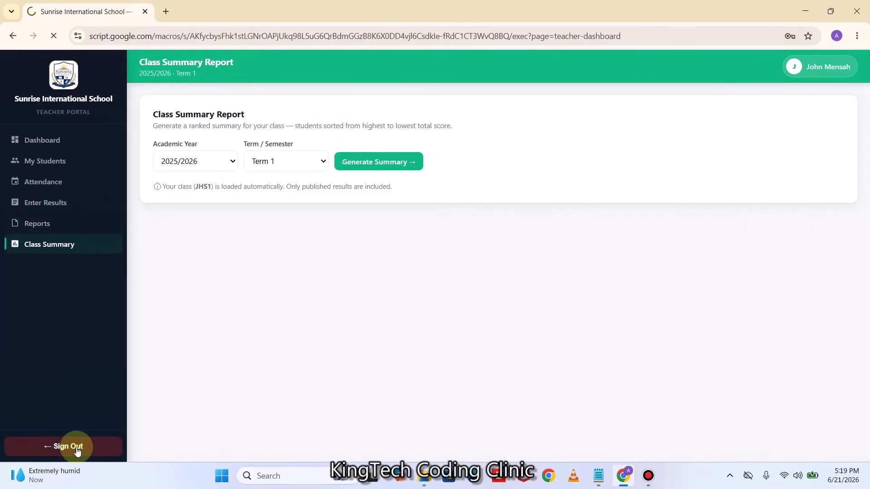